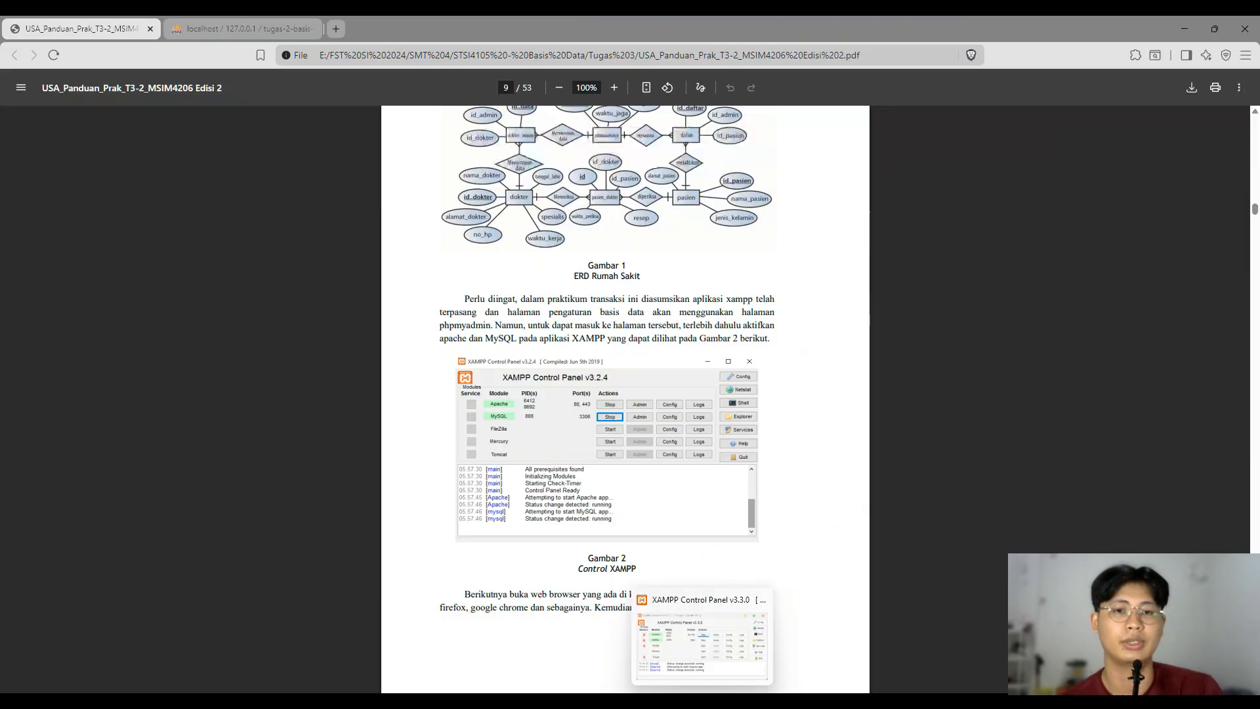
# - Check the running Apache and MySQL modules in XAMPP, then read the practicum guide PDF through to the Commit section on page 11
pyautogui.click(704, 699)
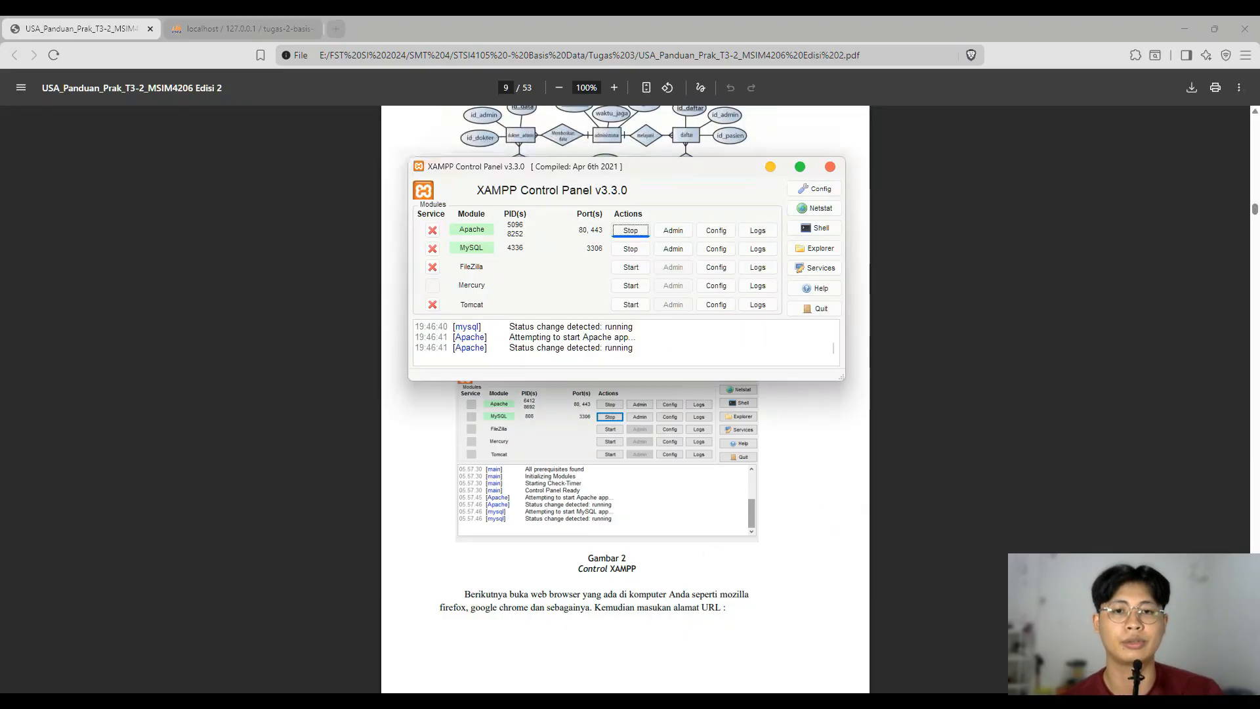
pyautogui.click(194, 438)
pyautogui.scroll(-5, 638, 397)
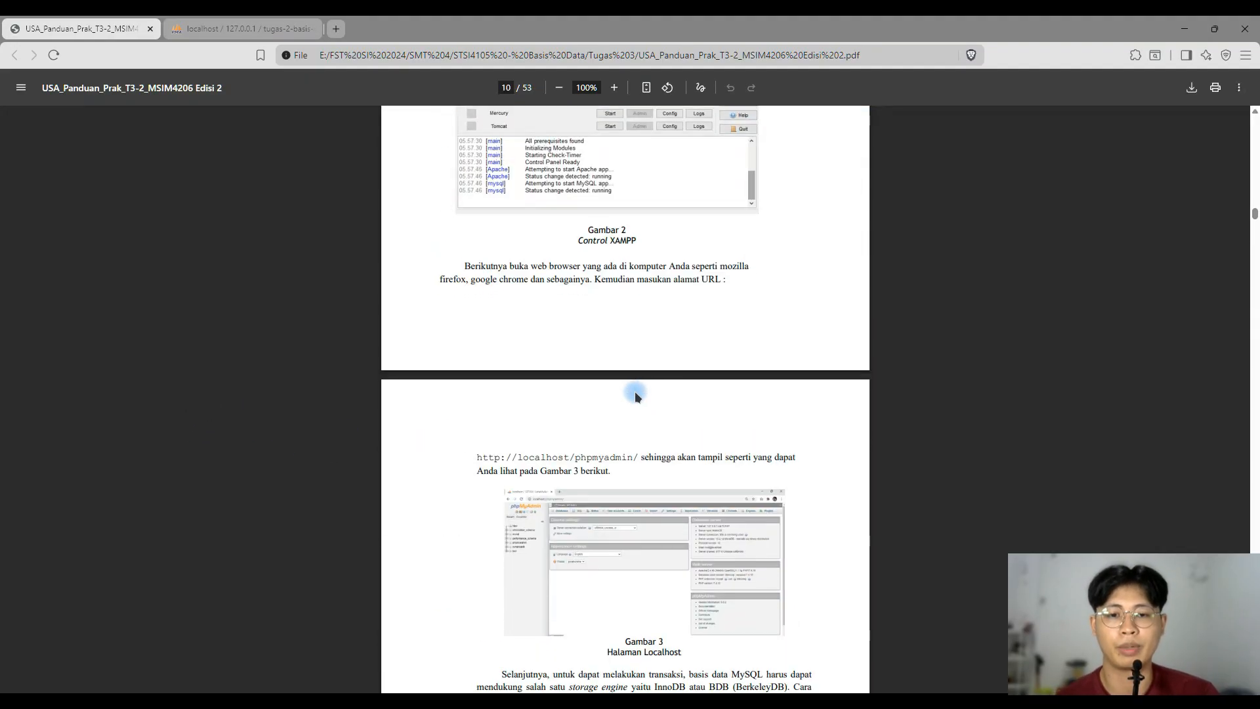
pyautogui.scroll(-7, 634, 391)
pyautogui.scroll(-5, 630, 382)
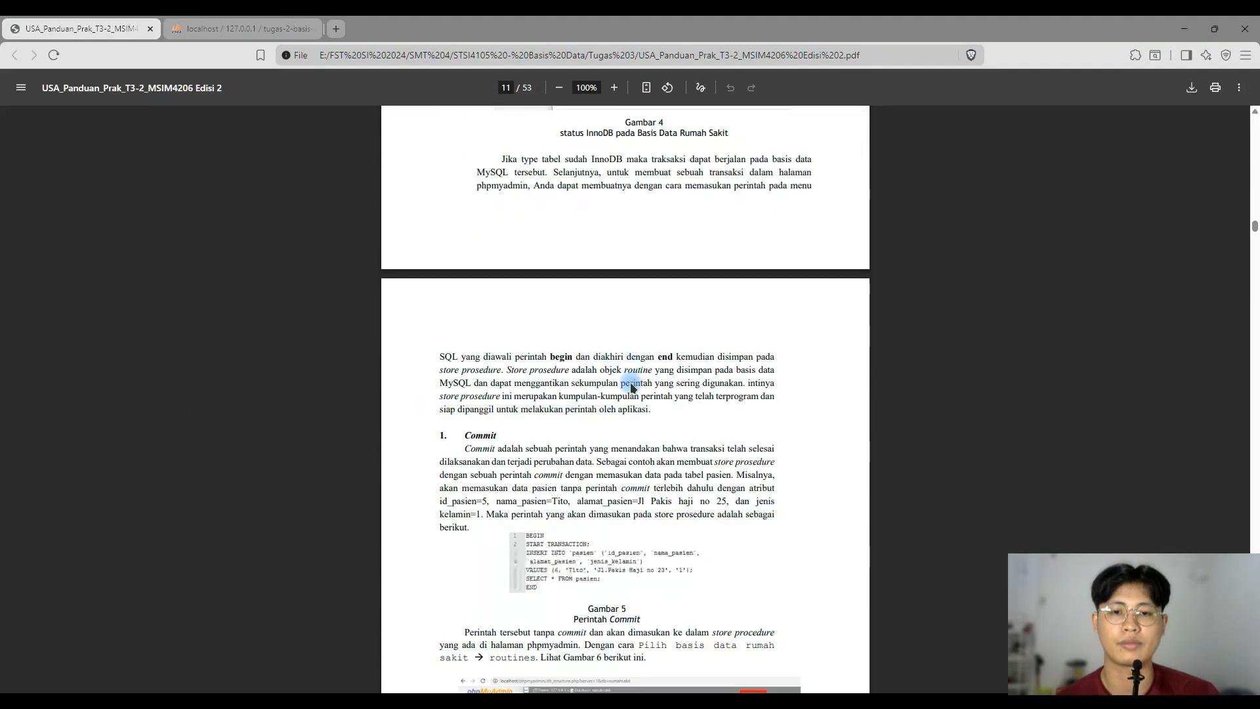
pyautogui.scroll(-2, 634, 388)
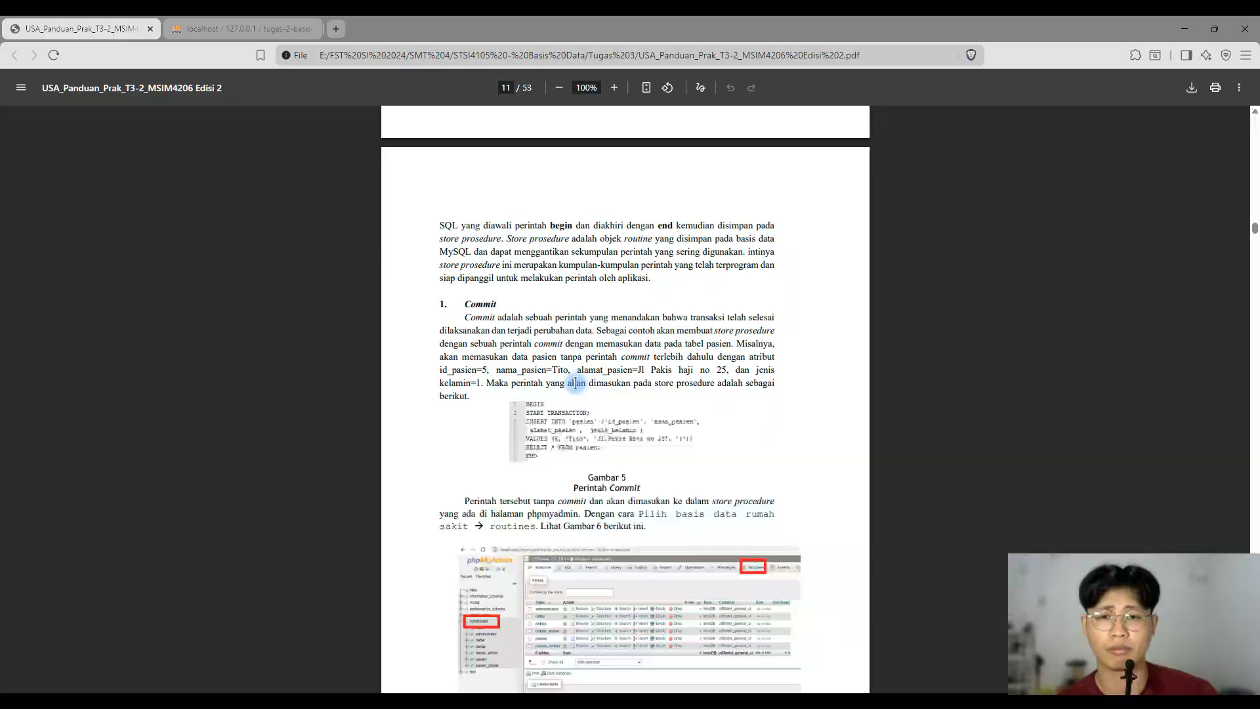
pyautogui.scroll(-1, 574, 387)
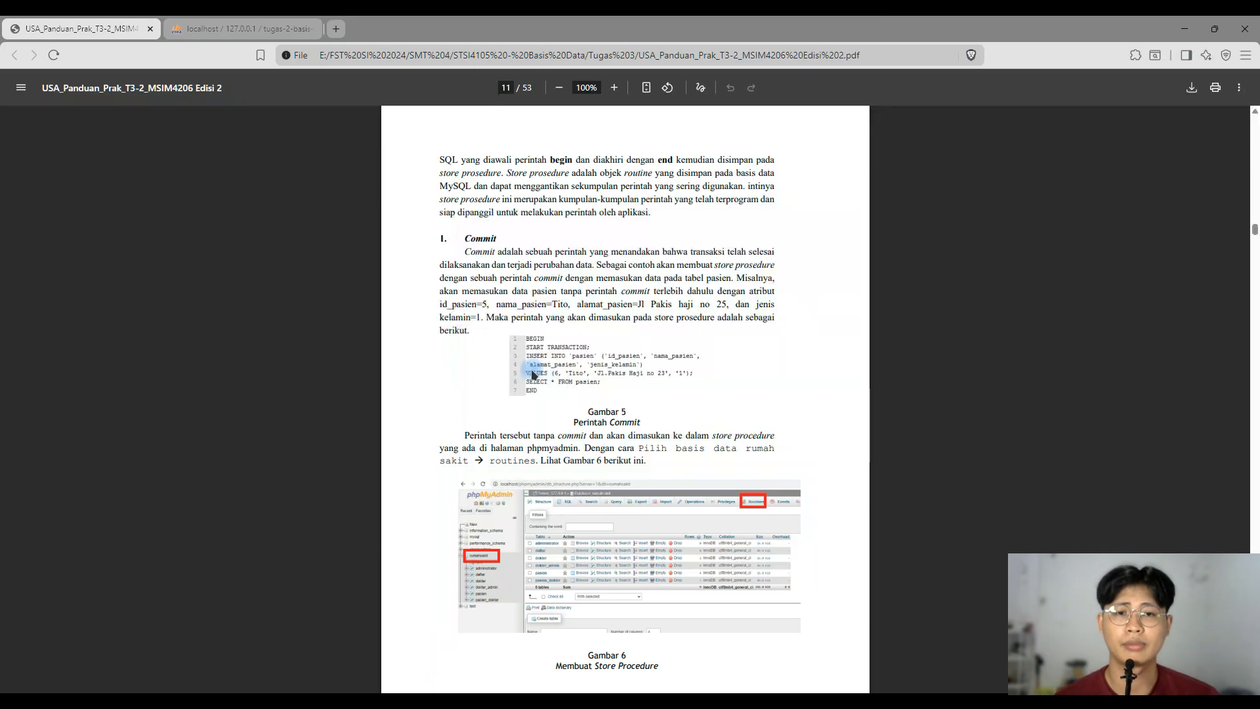
# - Open the routines of tugas-2-basis-data in phpMyAdmin and copy the BEGIN-to-END block under COMMIT from the Notepad++ file new 1
pyautogui.click(236, 26)
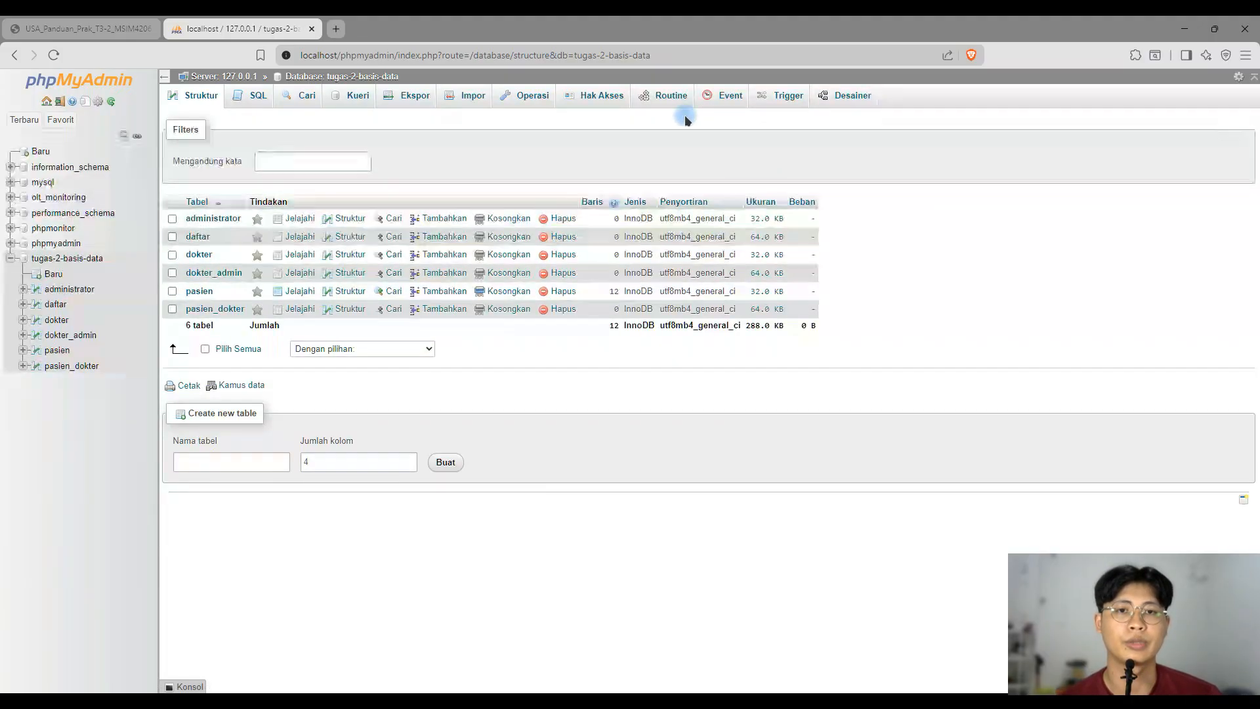
pyautogui.click(668, 99)
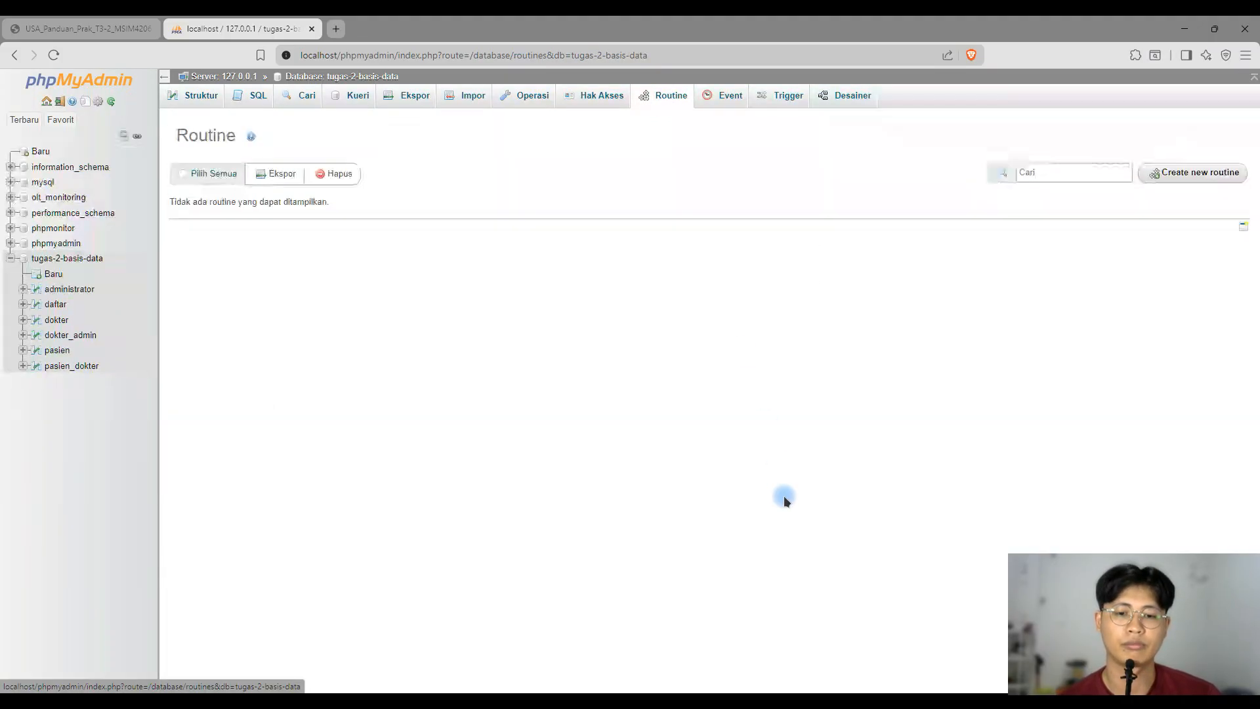
pyautogui.hotkey('alt', 'Tab')
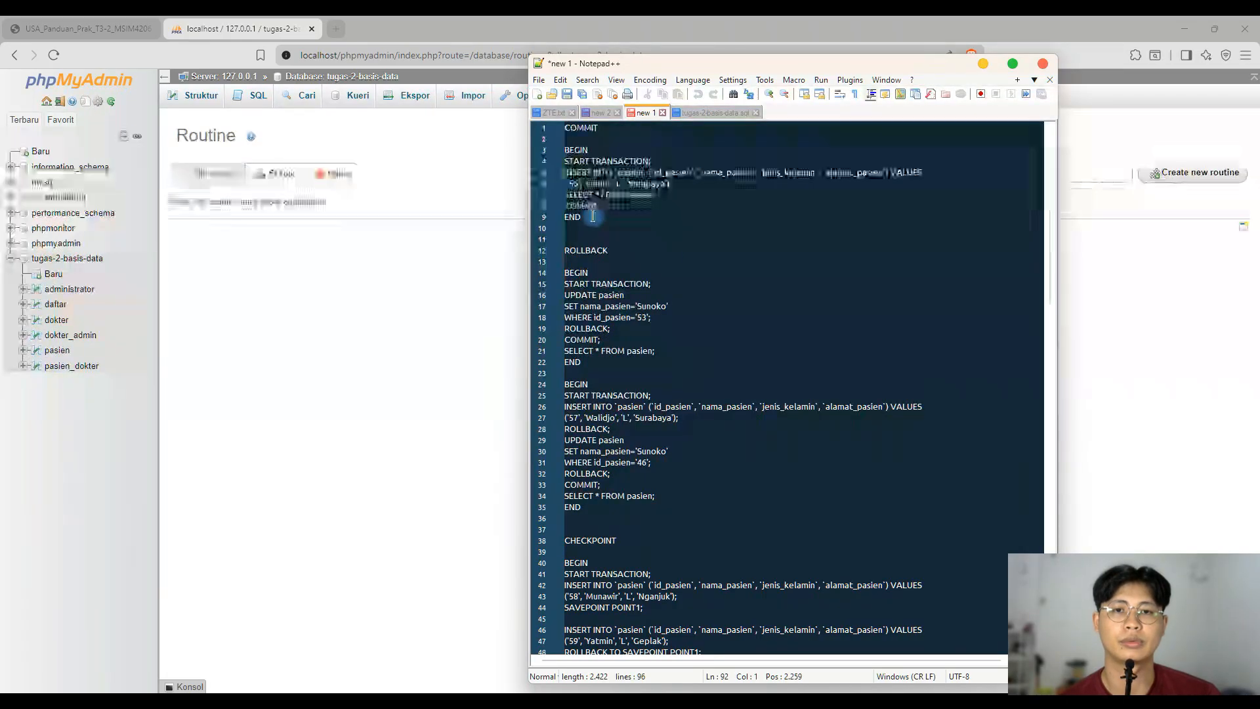
pyautogui.moveTo(628, 221); pyautogui.dragTo(554, 147)
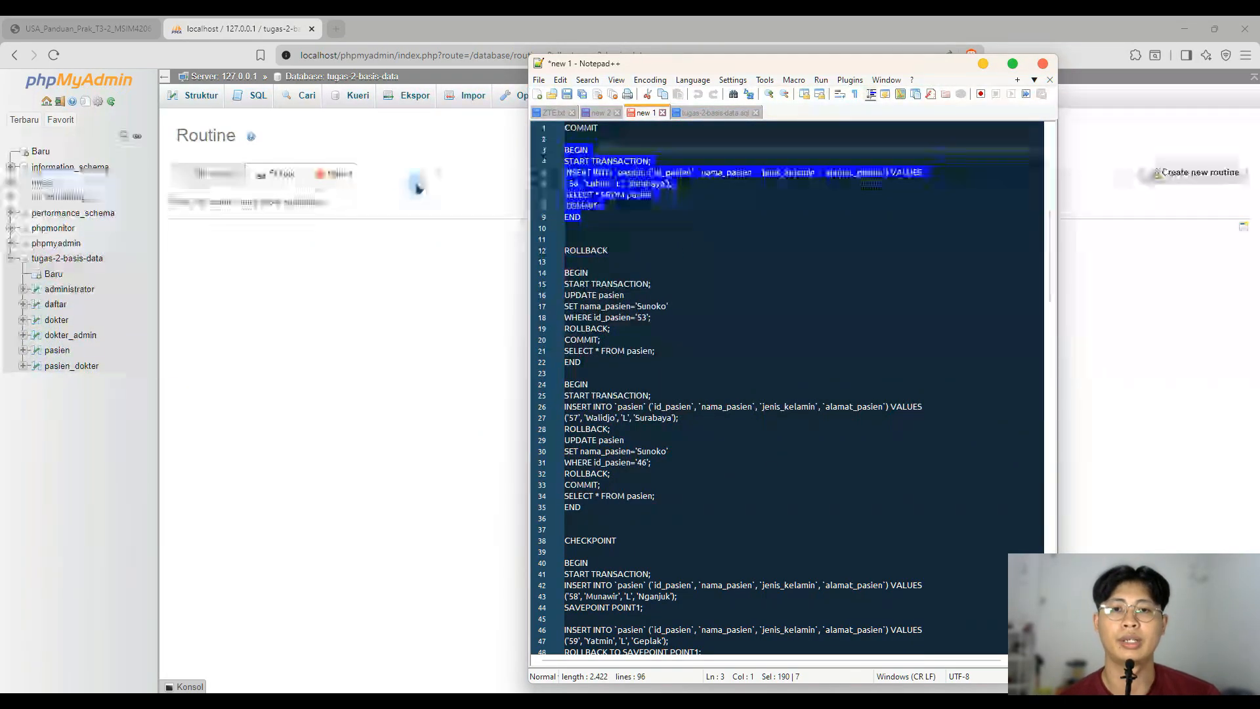
pyautogui.click(501, 222)
# - Compare the guide's Commit example in Gambar 5 with the transaction in Notepad++, focusing on its COMMIT; line
pyautogui.click(77, 27)
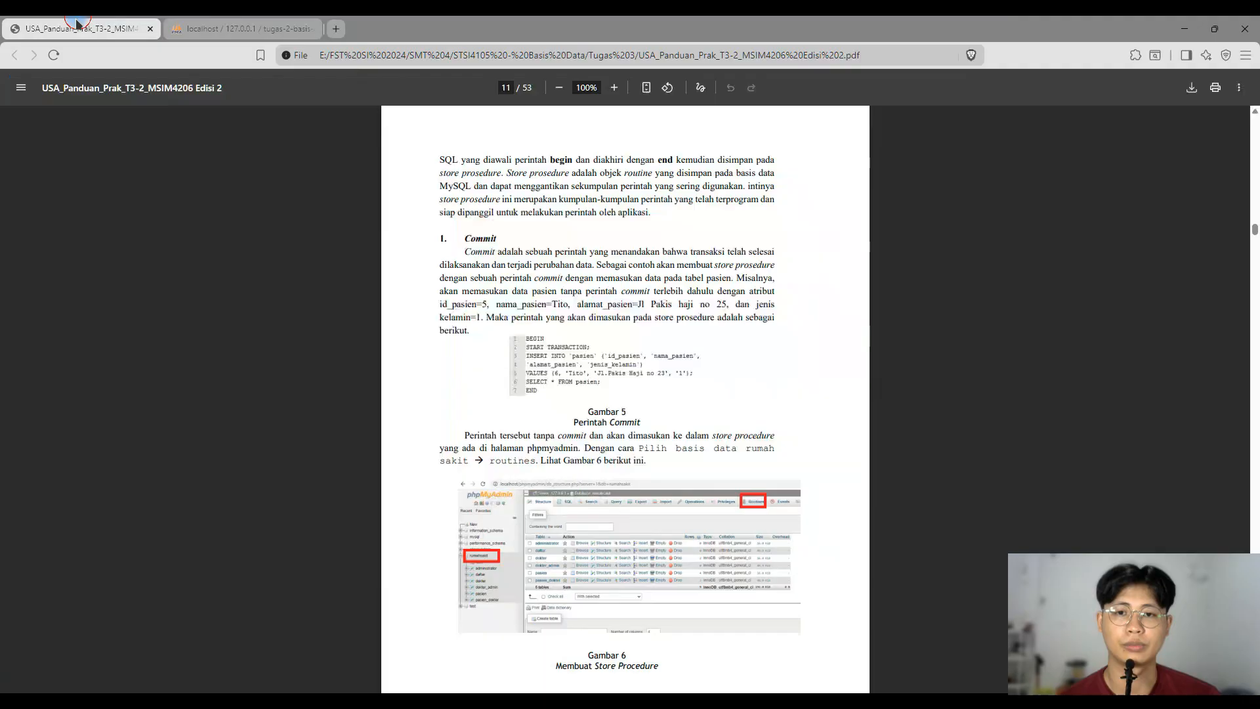
pyautogui.scroll(-2, 579, 399)
pyautogui.scroll(-2, 528, 266)
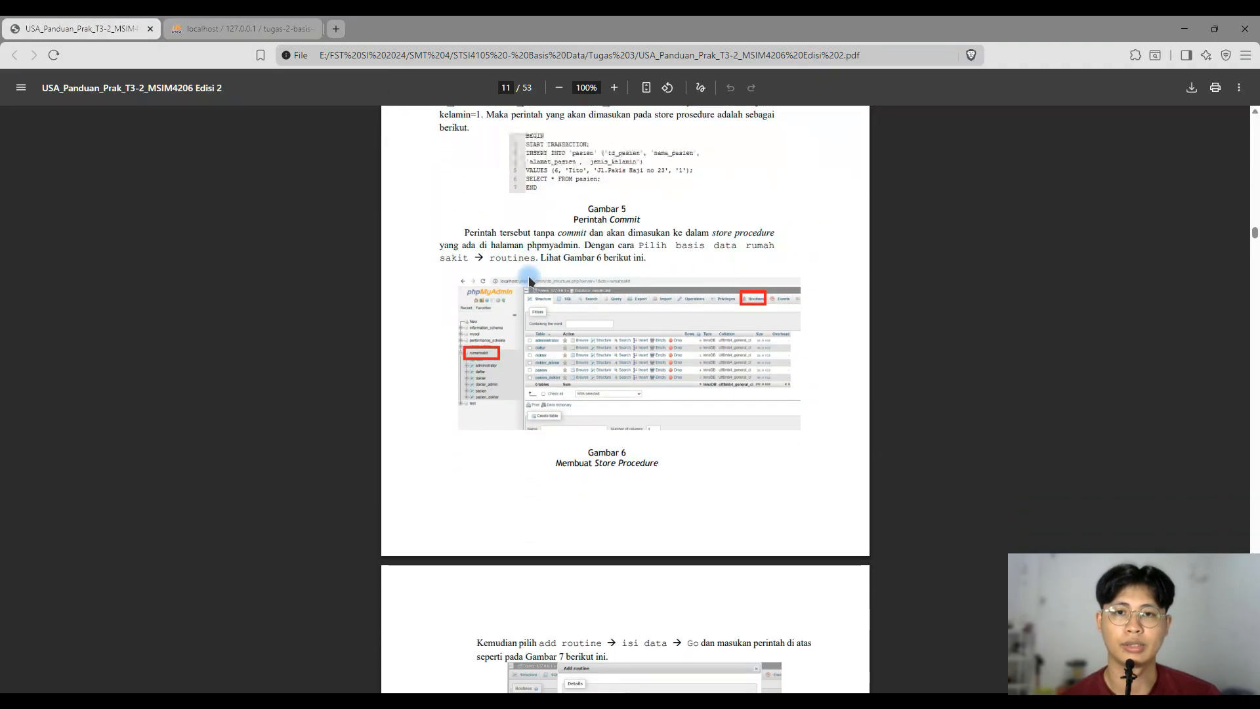
pyautogui.scroll(1, 548, 189)
pyautogui.hotkey('alt', 'Tab')
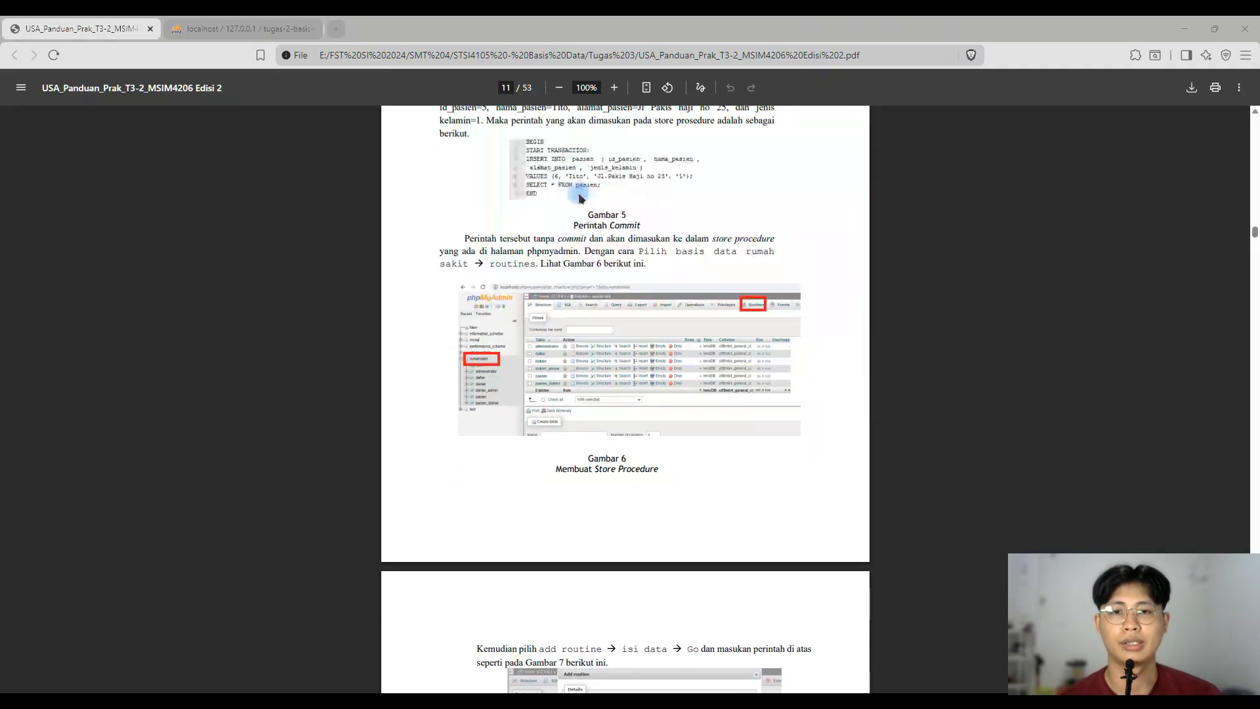
pyautogui.click(614, 207)
pyautogui.moveTo(614, 207); pyautogui.dragTo(557, 208)
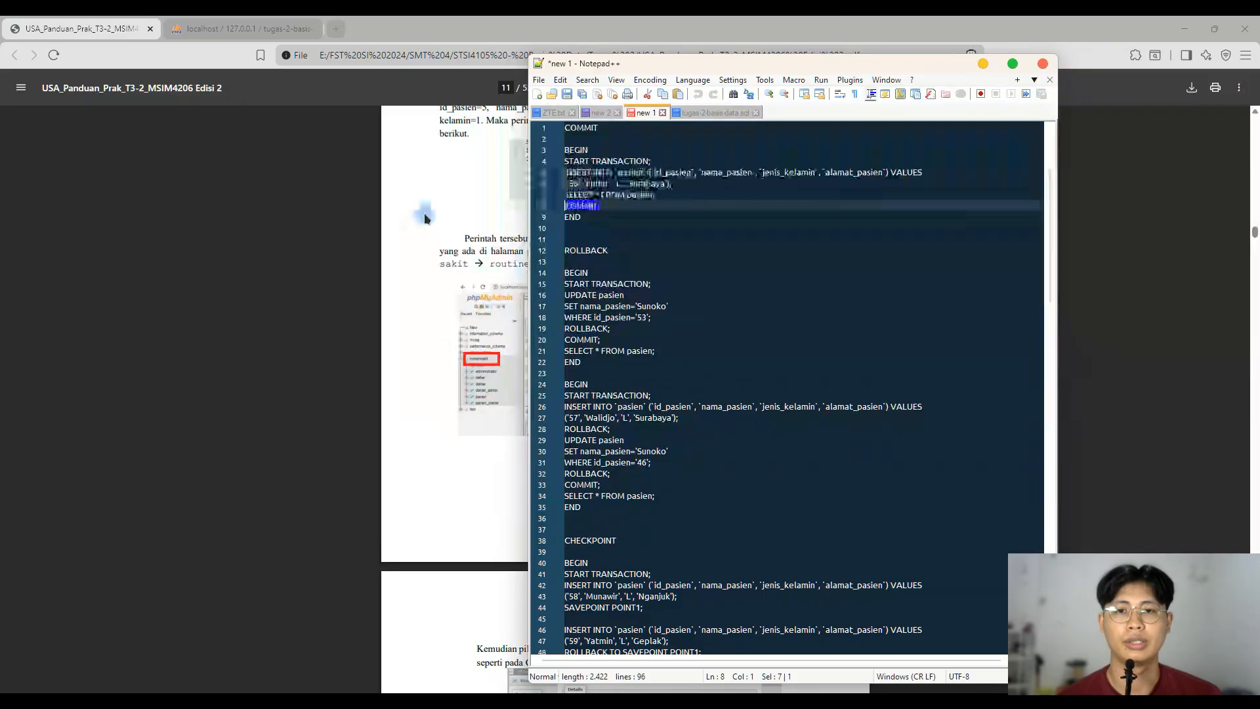
pyautogui.click(420, 214)
pyautogui.scroll(2, 548, 279)
# - Create a new phpMyAdmin routine with the copied pasien INSERT transaction as its definition, and remove the COMMIT; line
pyautogui.click(179, 26)
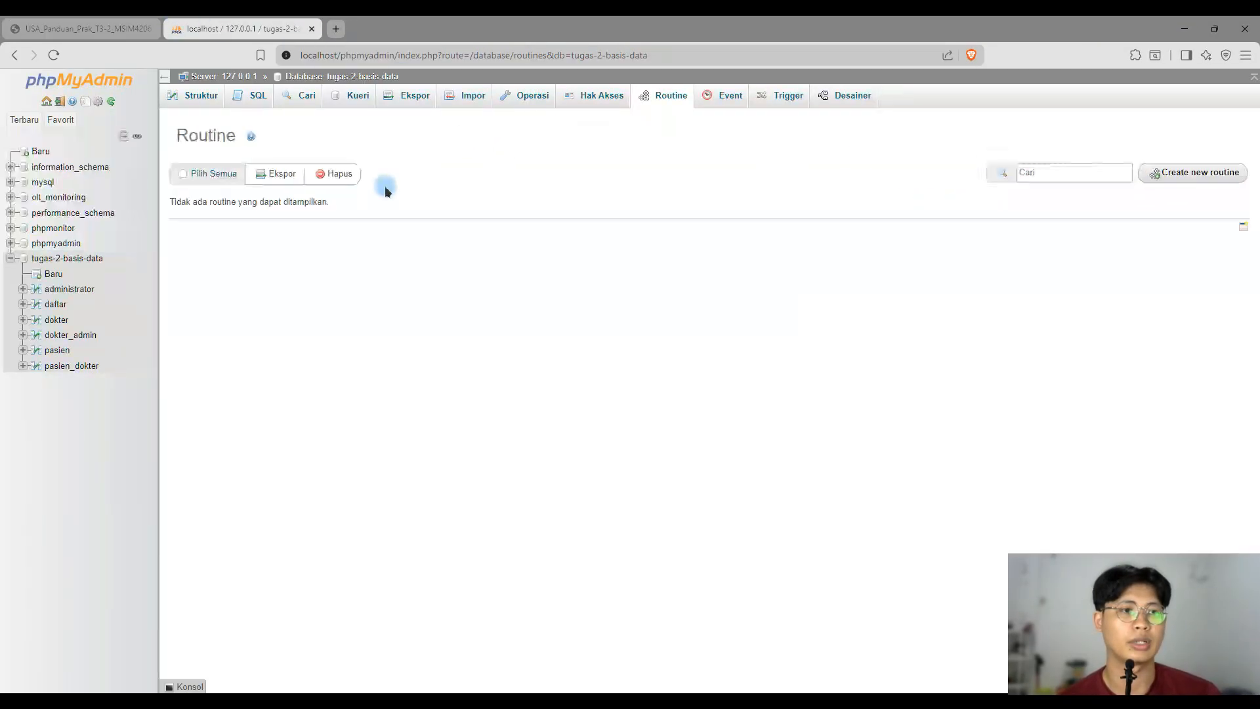
pyautogui.click(1142, 174)
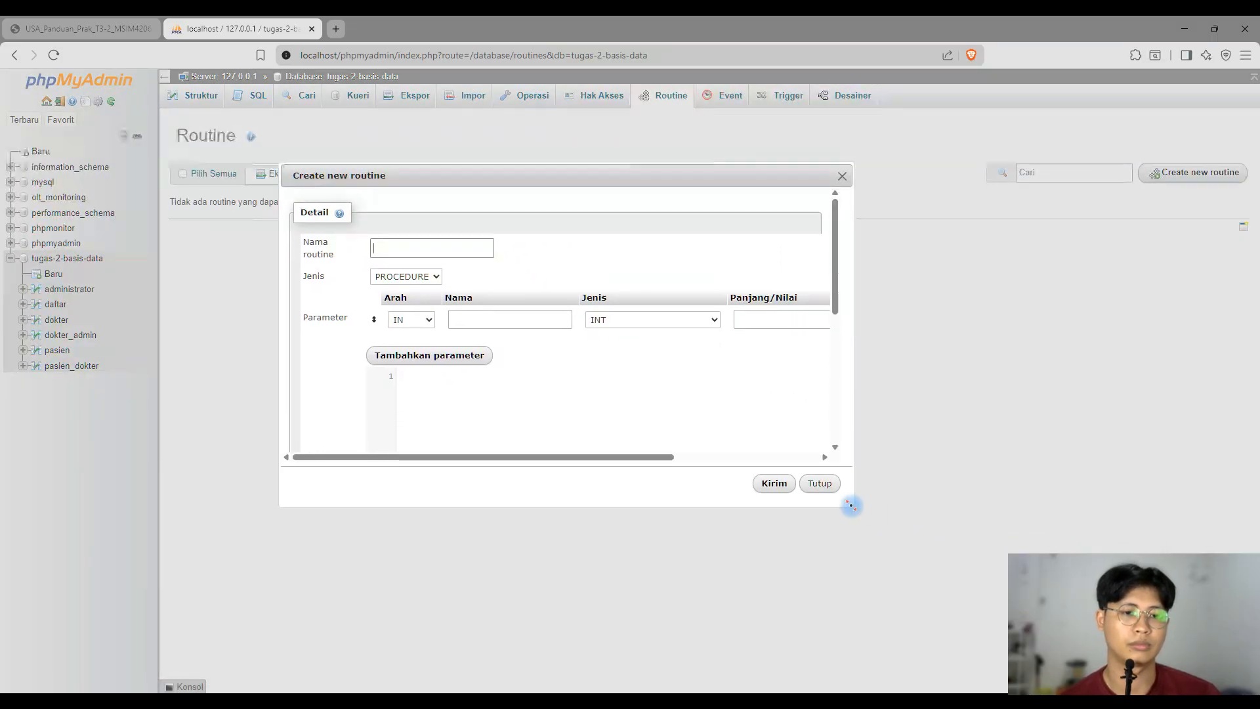
pyautogui.click(1041, 319)
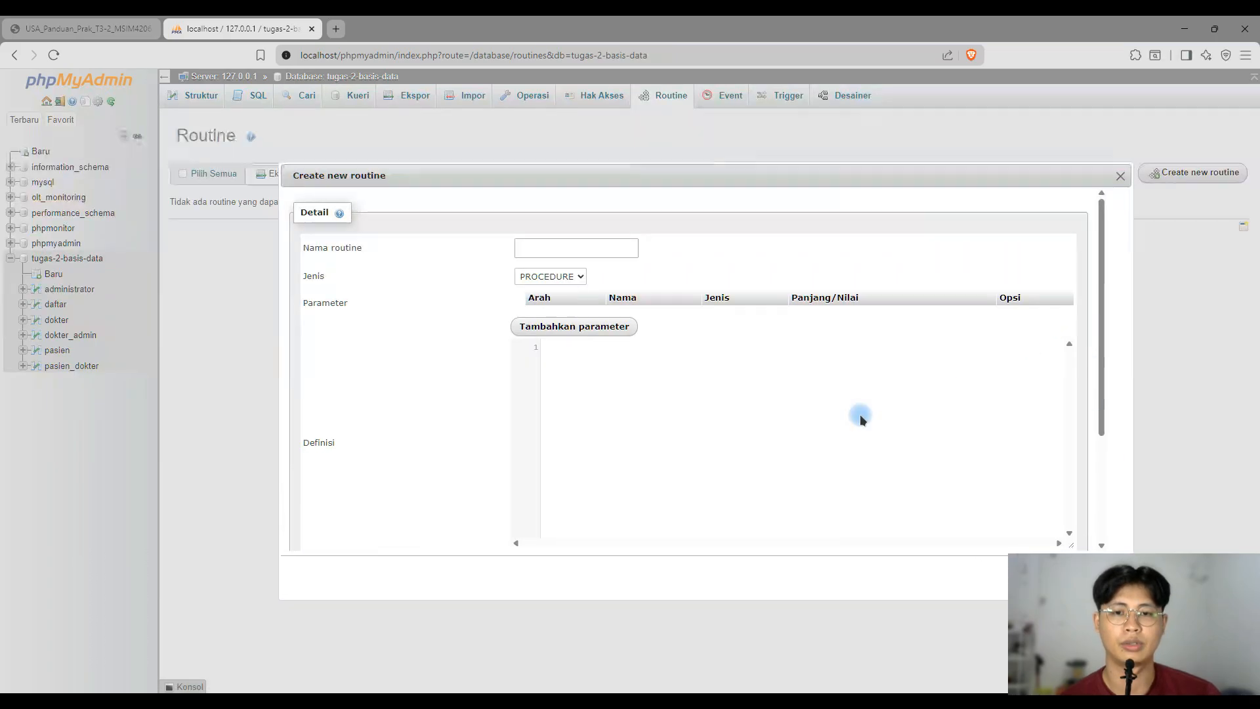
pyautogui.write("BEGIN START TRANSACTION; INSERT INTO `pasien` (`id_pasien`, `nama_pasien`, `jenis_kelamin`, `alamat_pasien`) VALUES ('56', 'Luhur', 'L', 'Surabaya'); SELECT * FROM pasien; COMMIT; END")
pyautogui.click(483, 415)
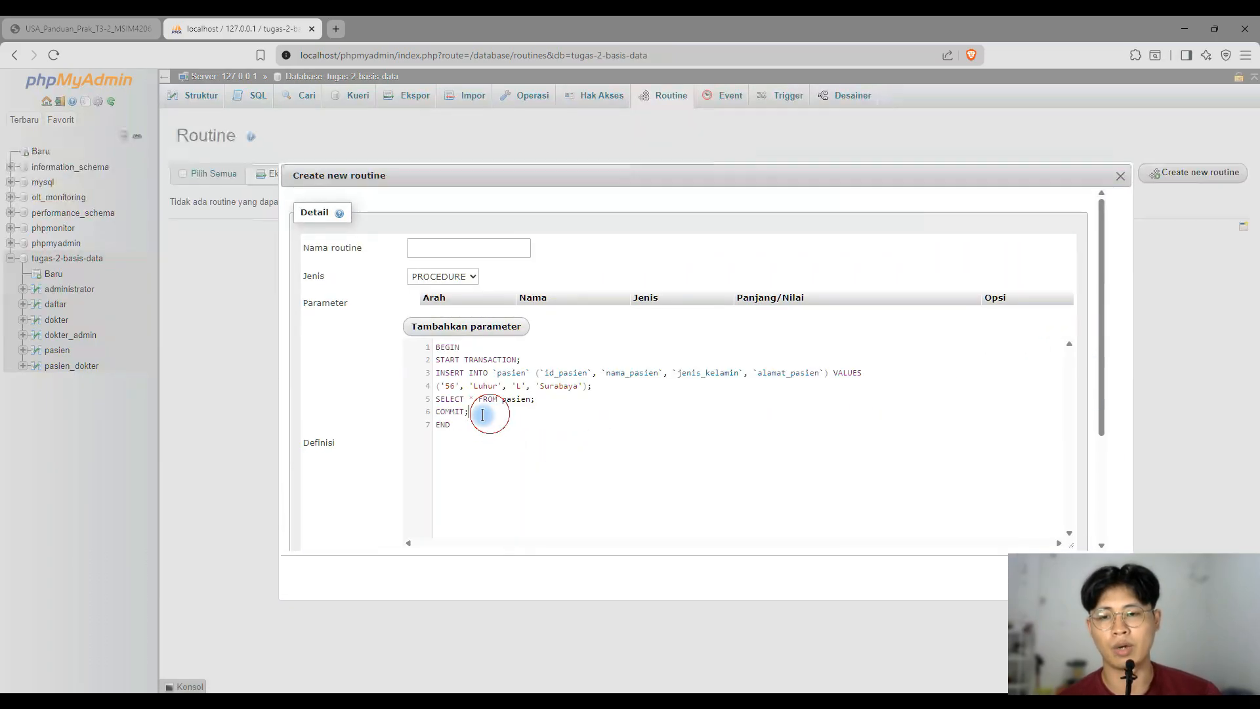
pyautogui.moveTo(489, 414); pyautogui.dragTo(430, 421)
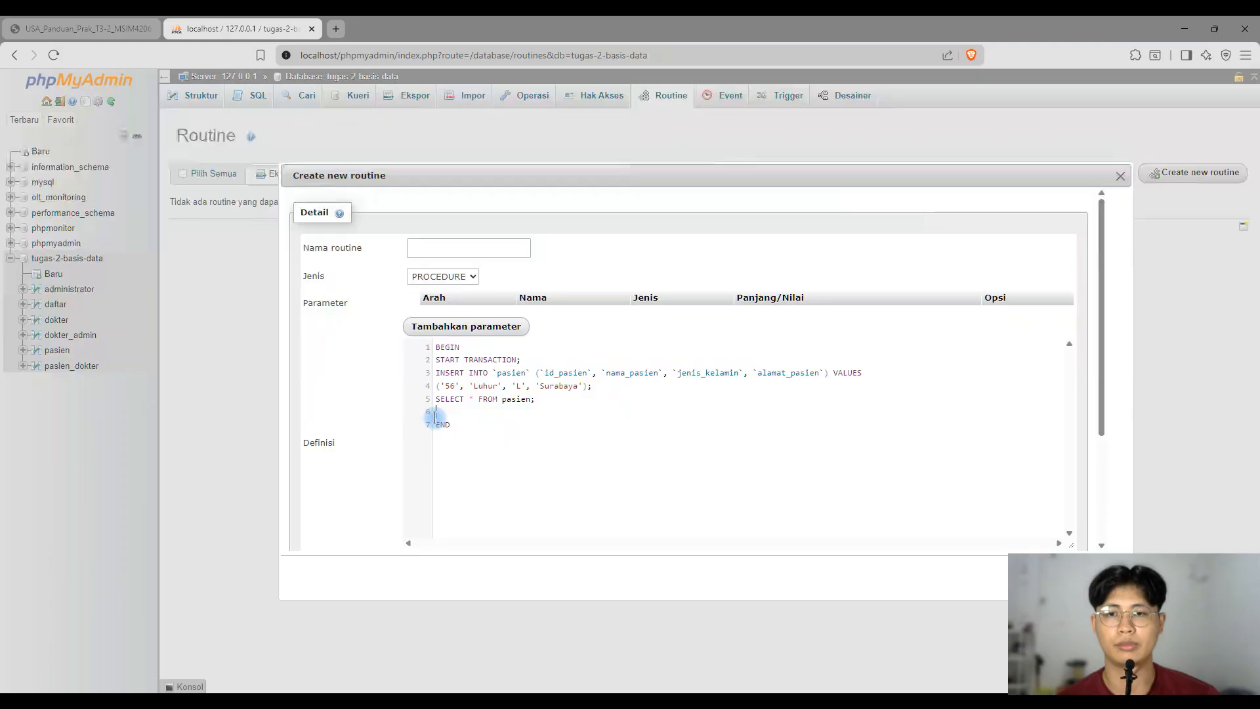
# - Save the procedure under the name transaksi-1 and execute it
pyautogui.click(465, 252)
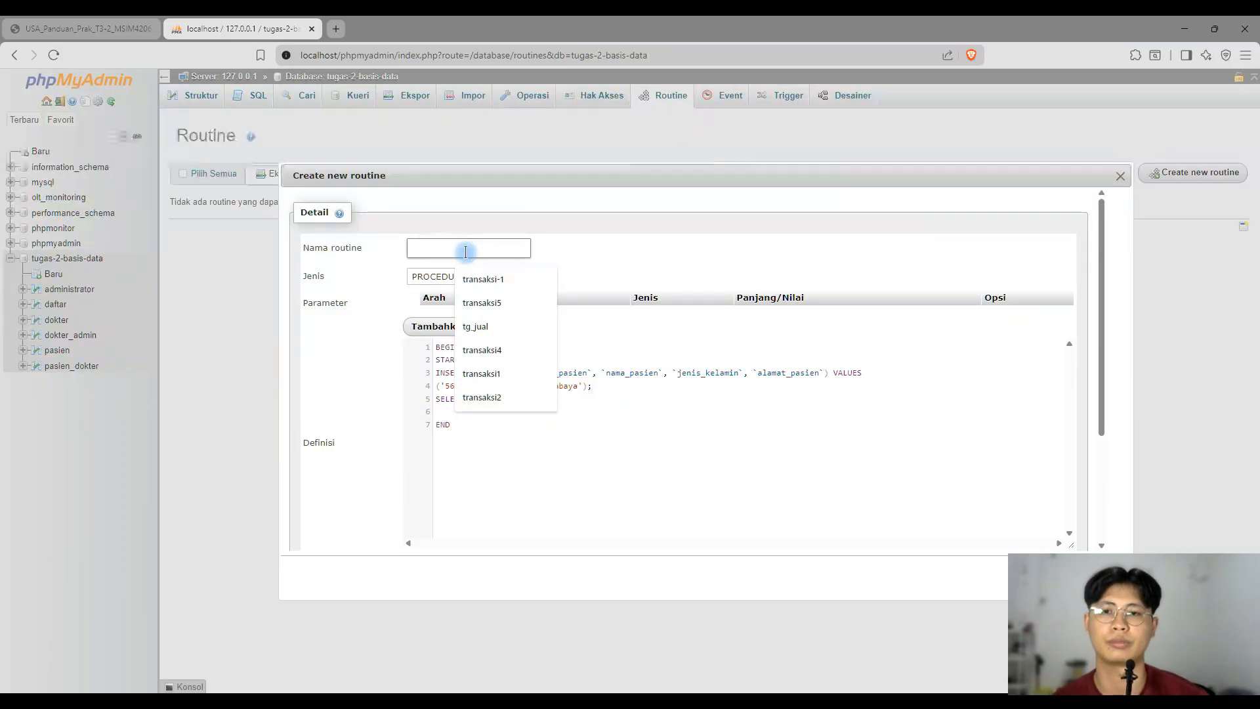
pyautogui.press('Down')
pyautogui.press('Return')
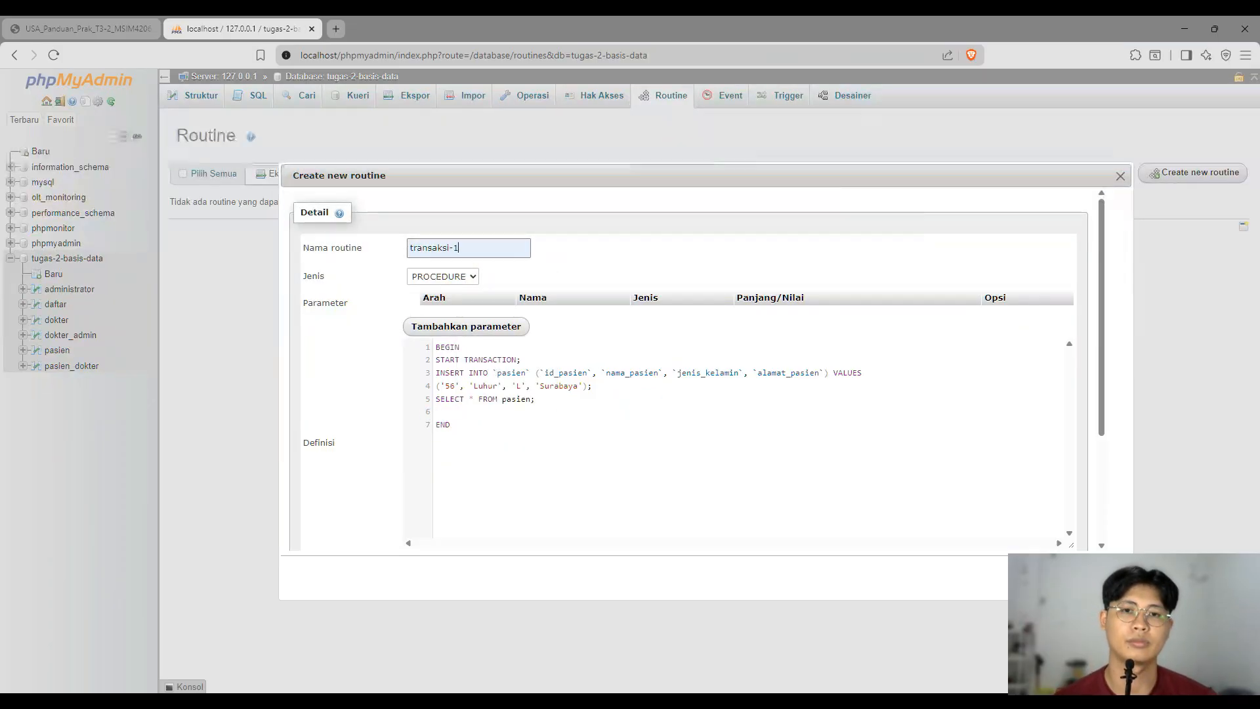
pyautogui.press('Return')
pyautogui.click(356, 461)
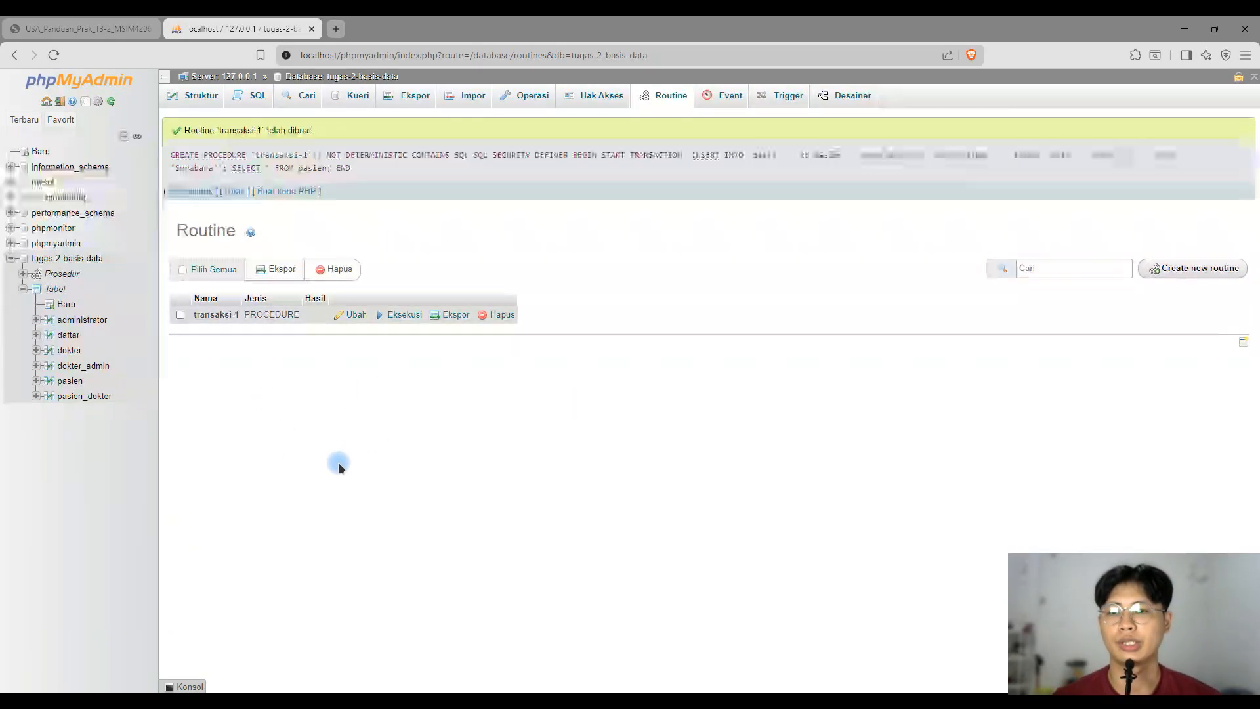
pyautogui.click(391, 317)
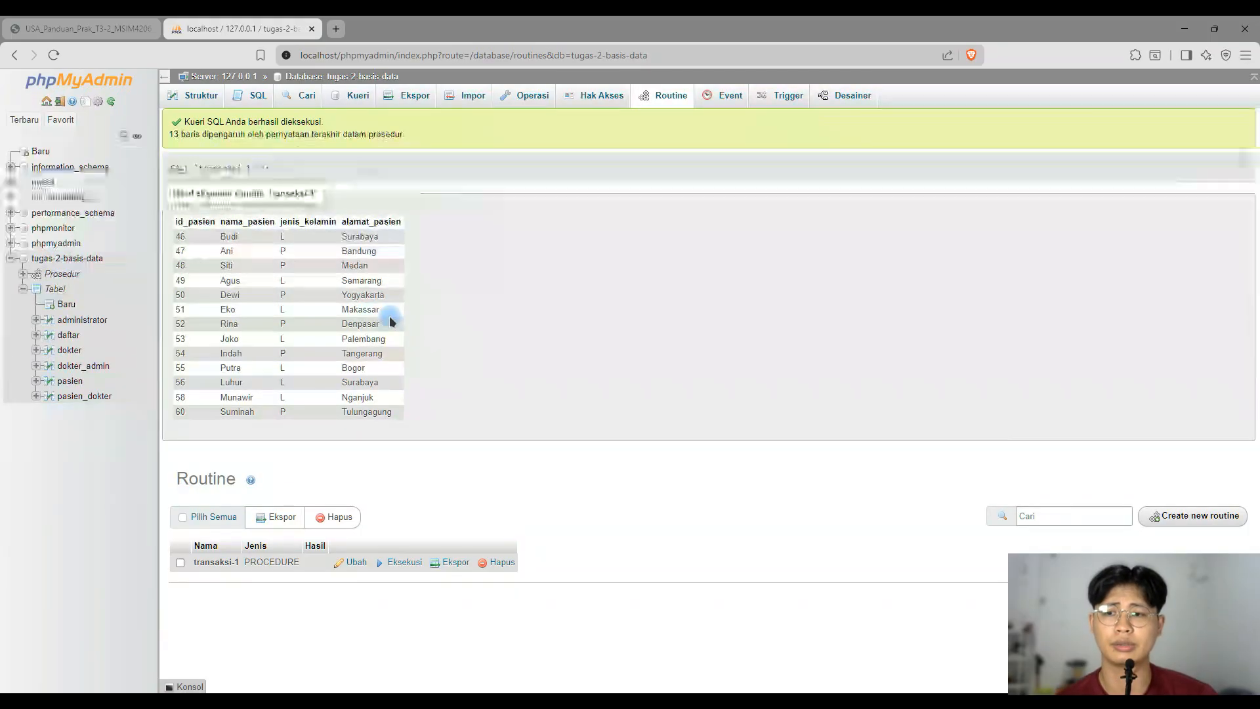
# - Review the SELECT and inserted patient values of the COMMIT transaction in the Notepad++ script
pyautogui.hotkey('alt', 'Tab')
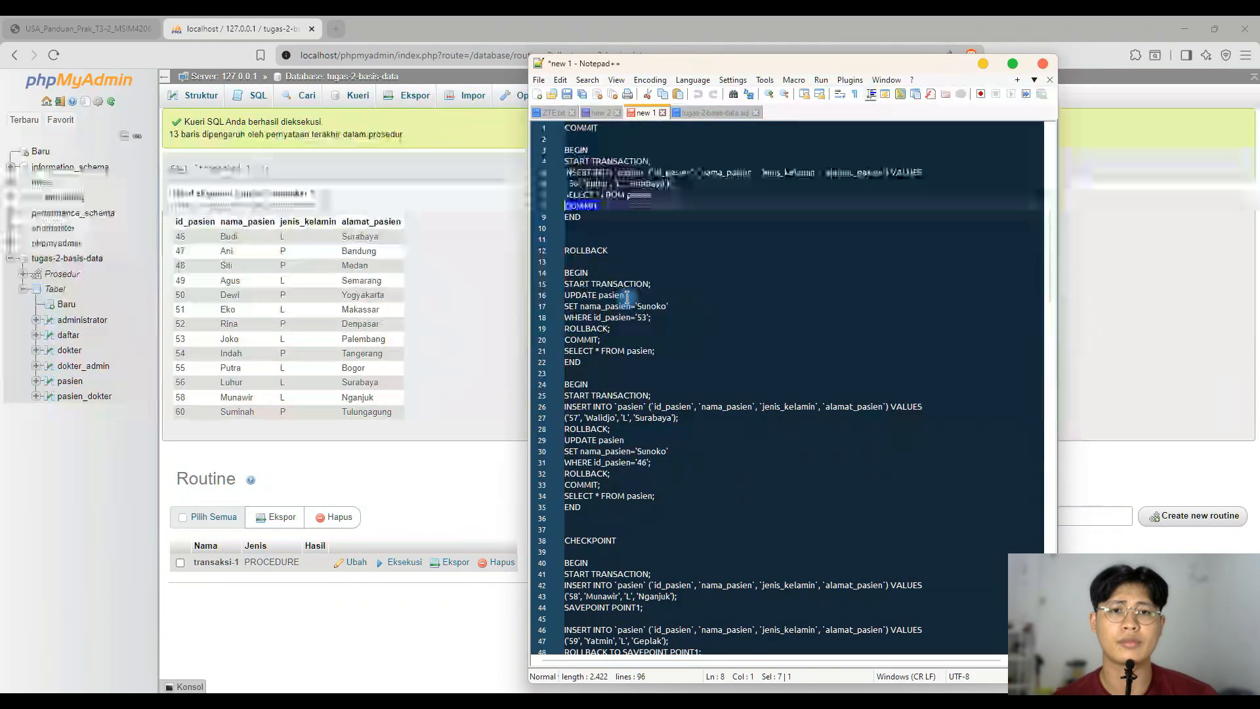
pyautogui.click(784, 194)
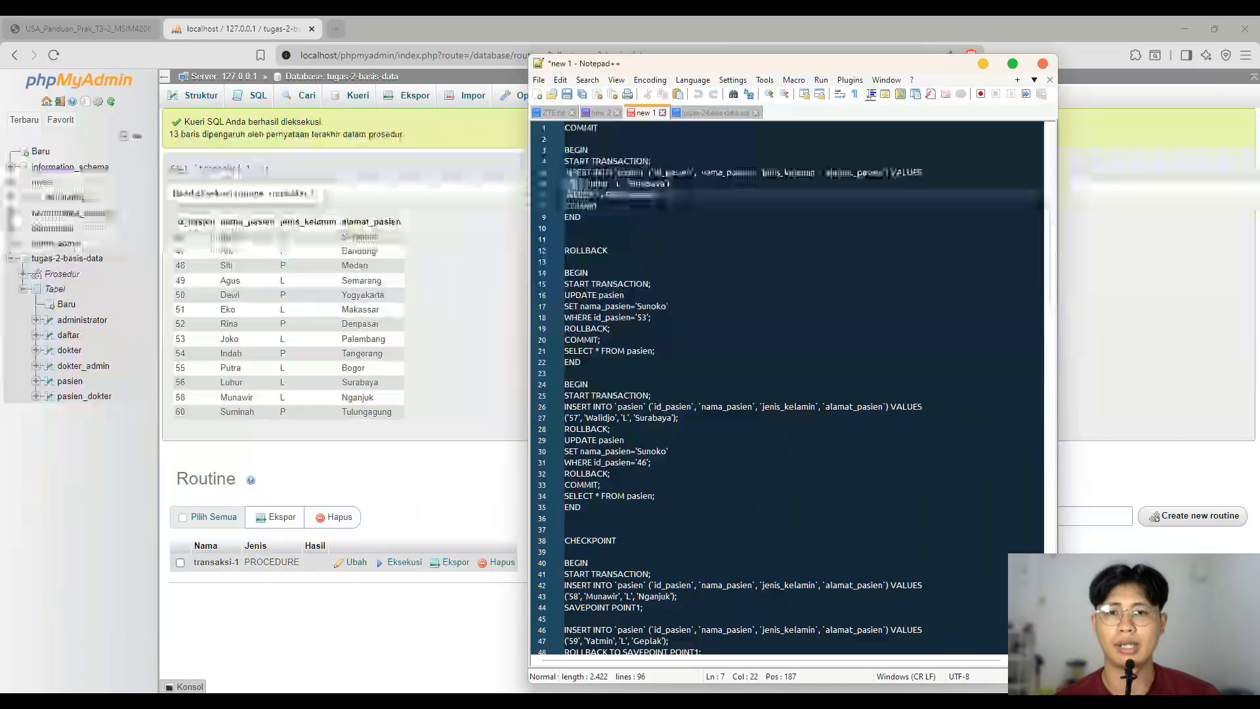
pyautogui.click(608, 184)
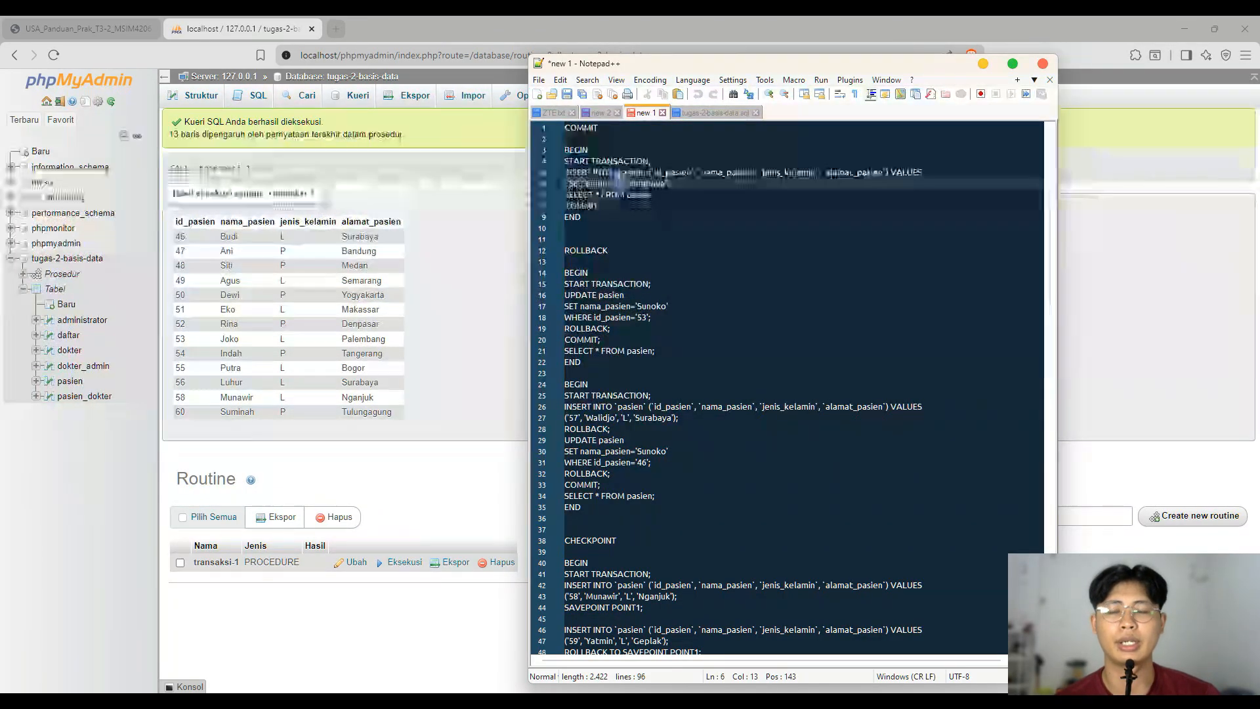
pyautogui.click(662, 183)
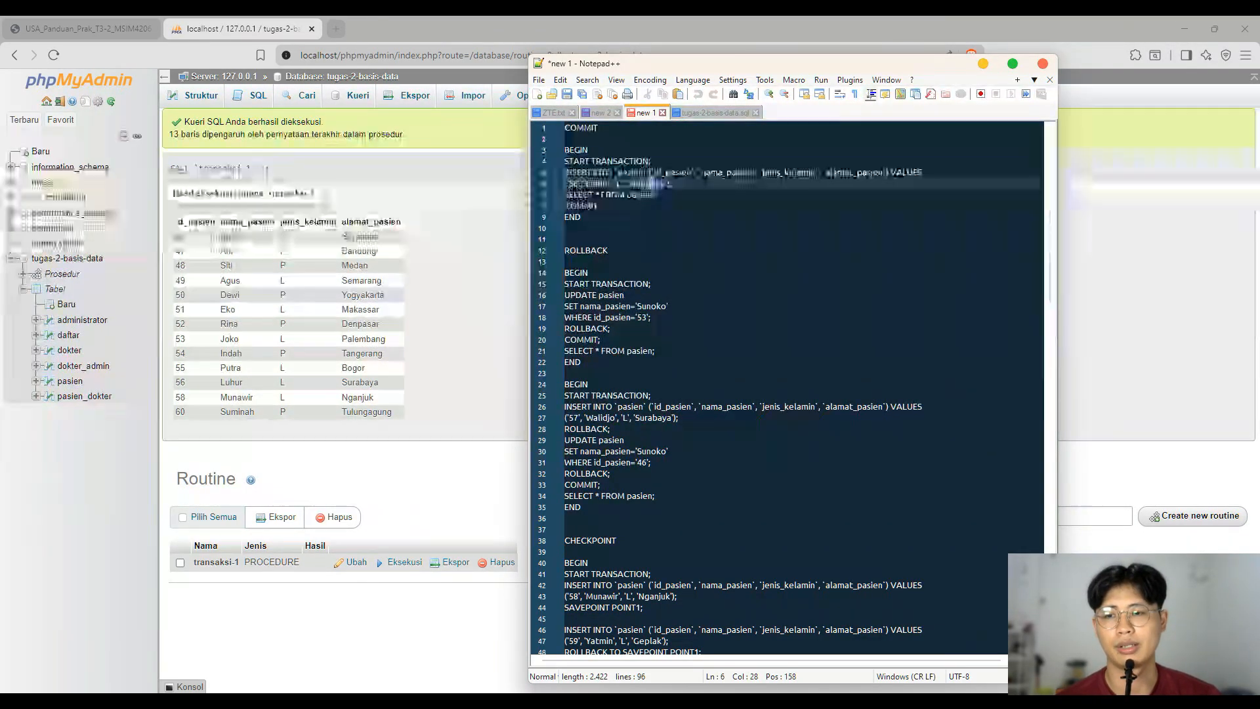
pyautogui.click(495, 265)
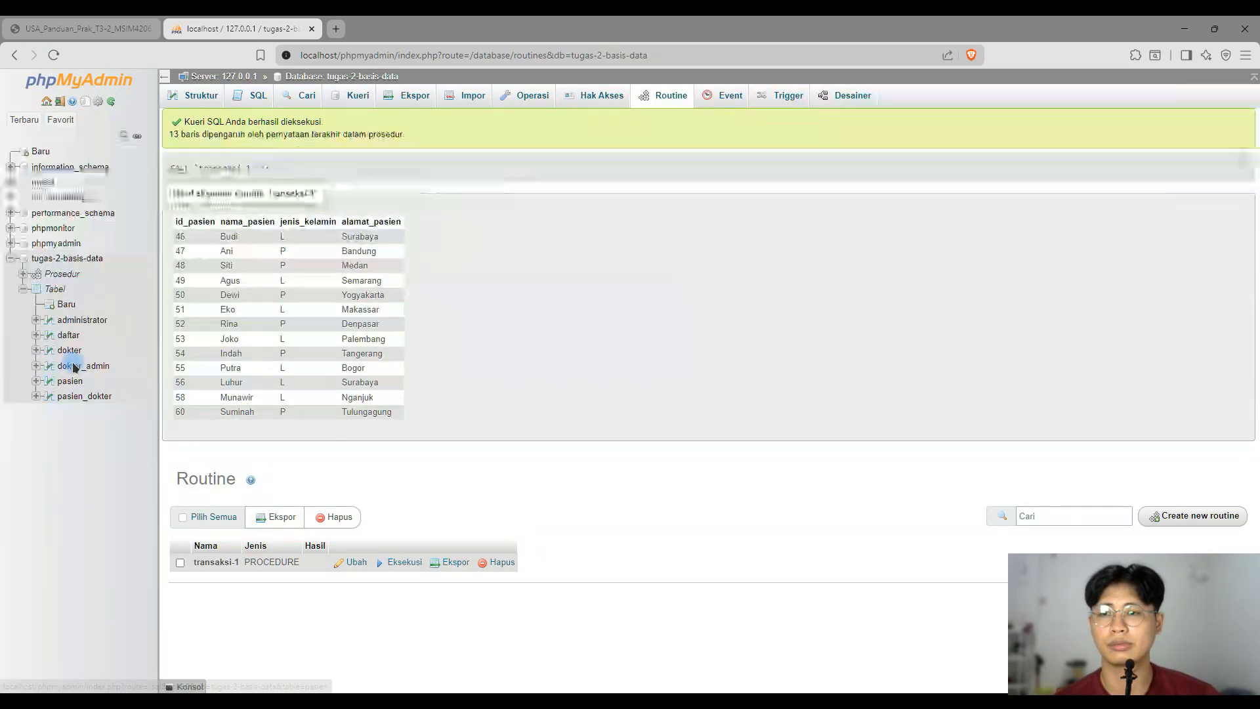
# - Browse the pasien table in phpMyAdmin and check it for the record with id_pasien 56 from the Notepad++ script
pyautogui.click(65, 383)
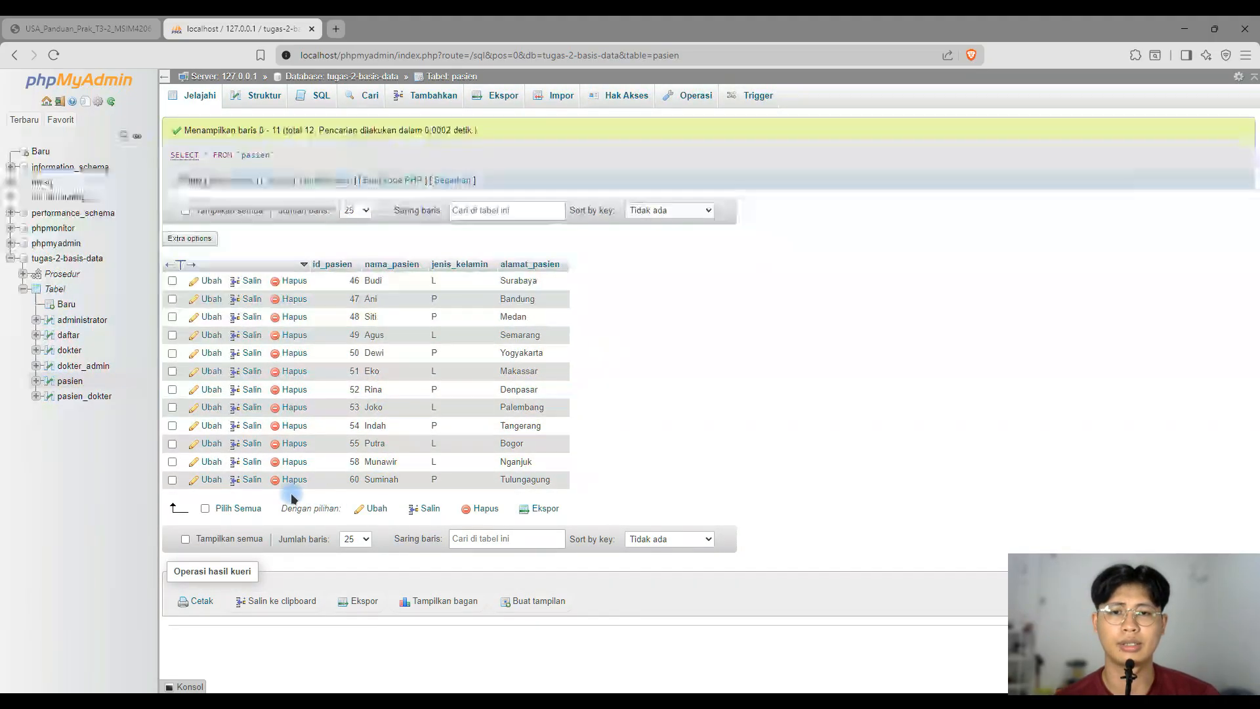
pyautogui.hotkey('alt', 'Tab')
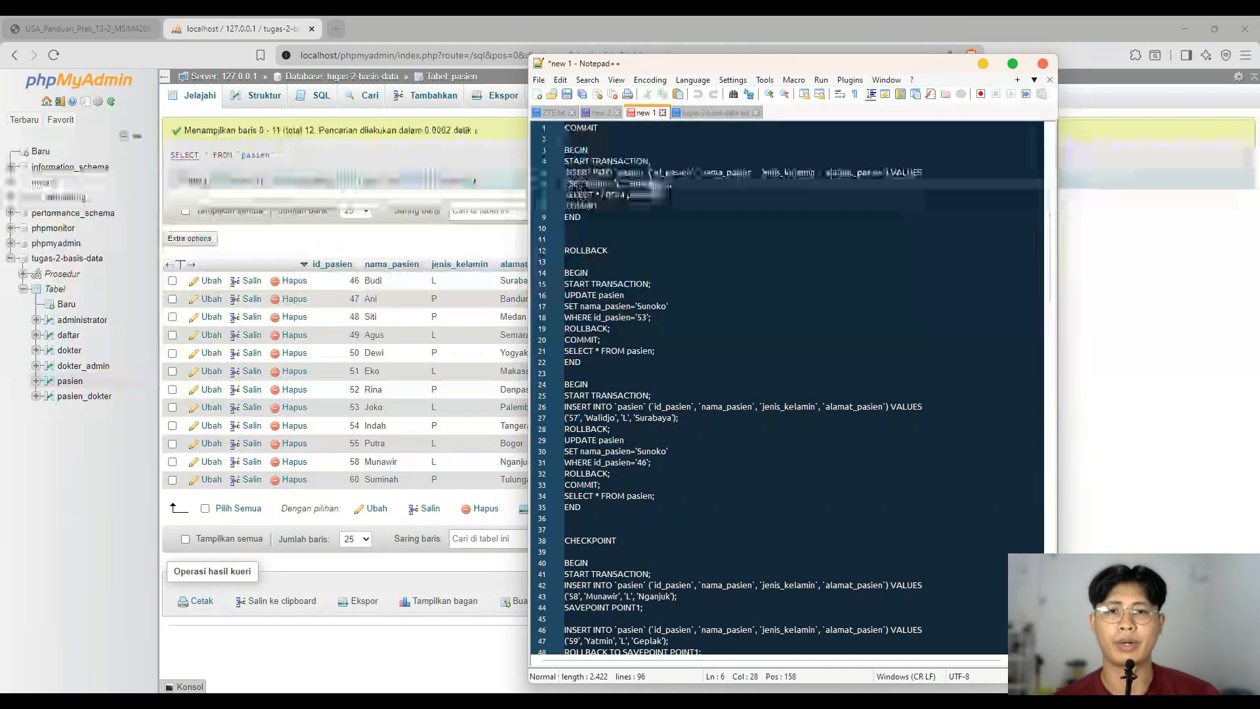
pyautogui.moveTo(638, 185); pyautogui.dragTo(587, 184)
pyautogui.click(1145, 257)
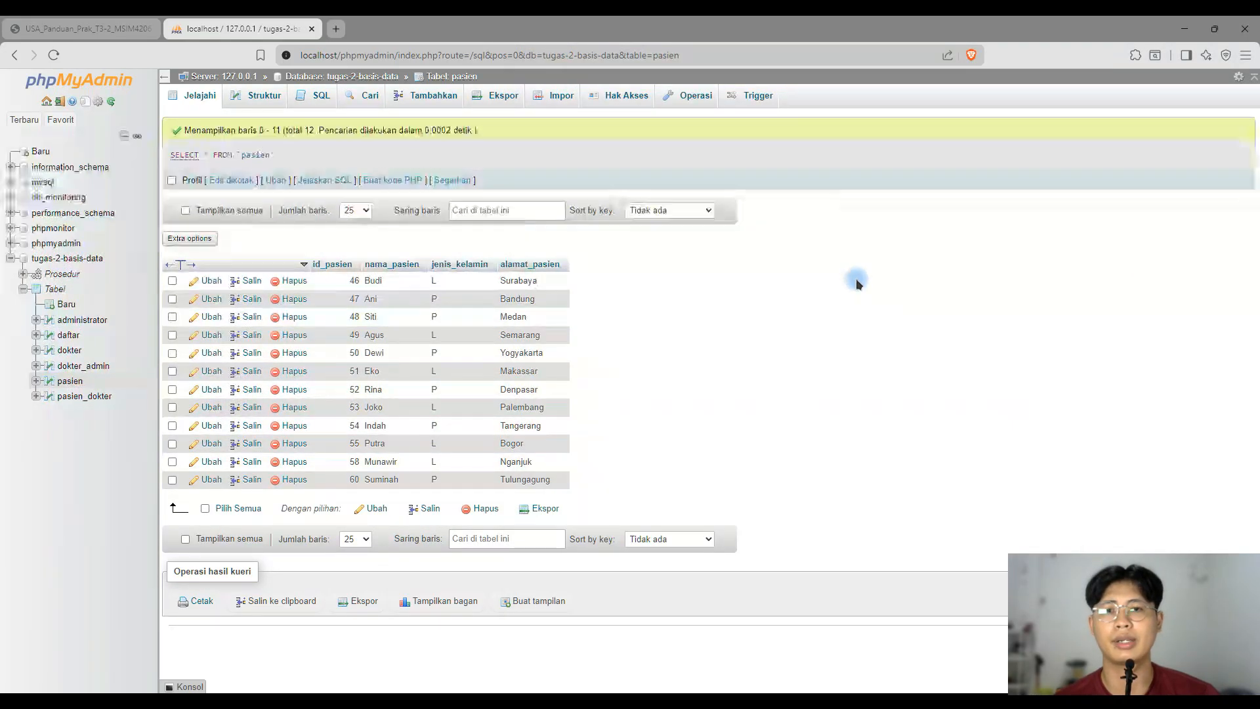
pyautogui.hotkey('alt', 'Tab')
pyautogui.hotkey('alt', 'Tab')
pyautogui.hotkey('alt', 'Tab')
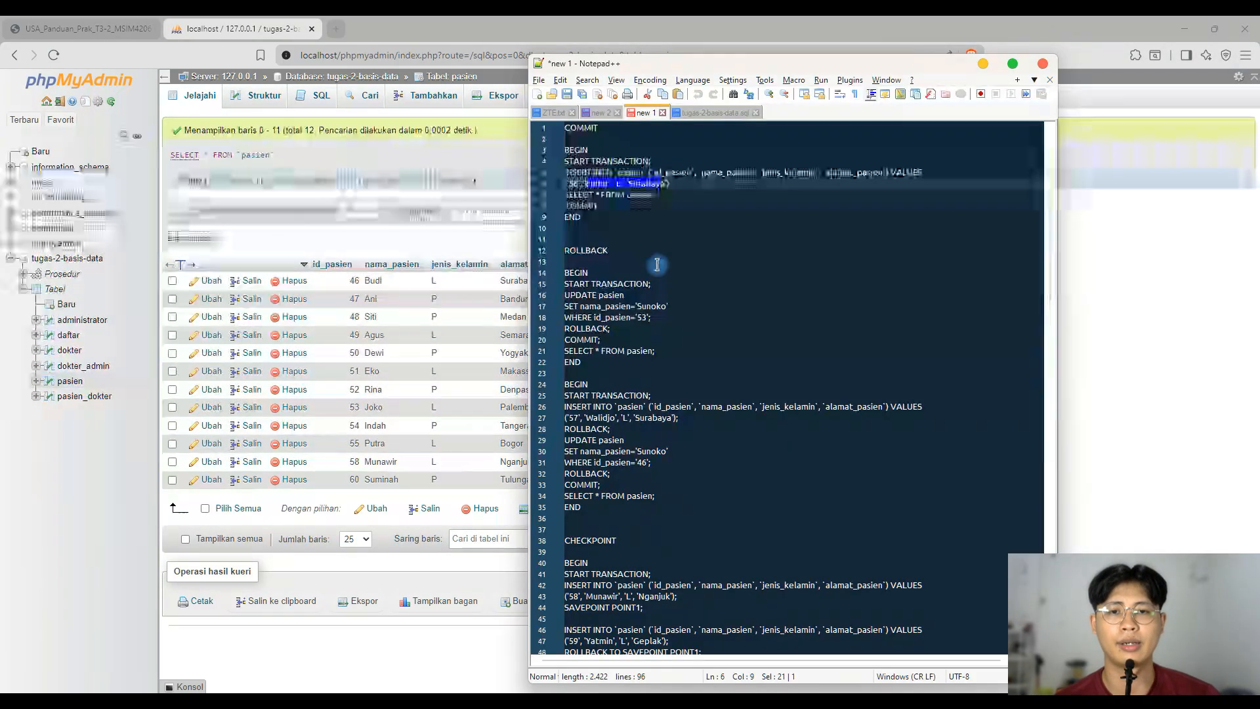
pyautogui.click(428, 246)
# - Read the practicum guide PDF from the Commit example through to the modified transaction with commit in Gambar 11
pyautogui.click(85, 29)
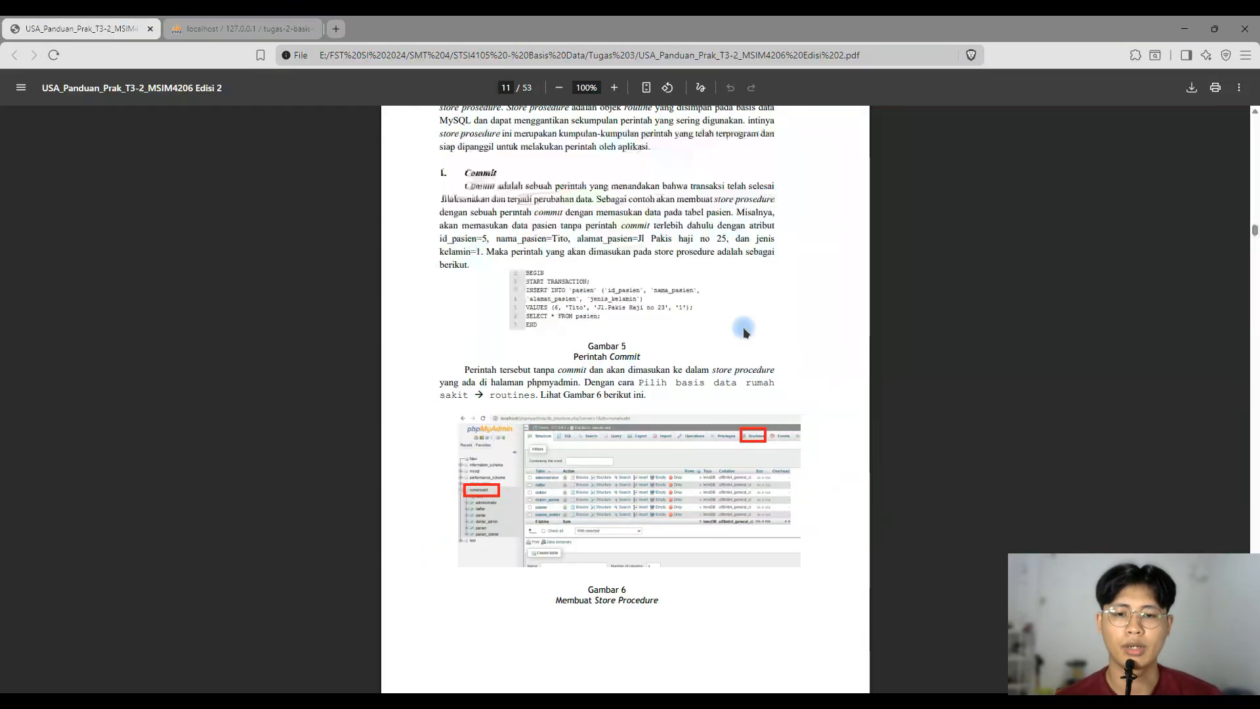
pyautogui.scroll(-8, 679, 274)
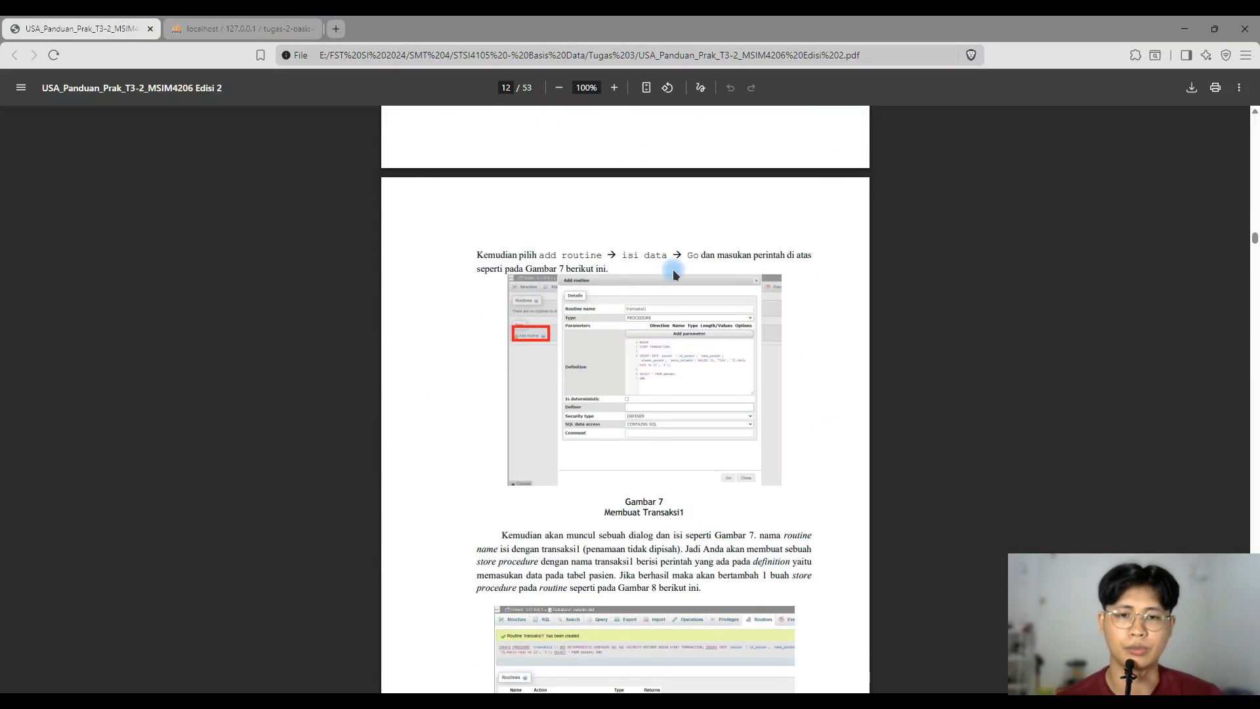
pyautogui.scroll(-10, 672, 270)
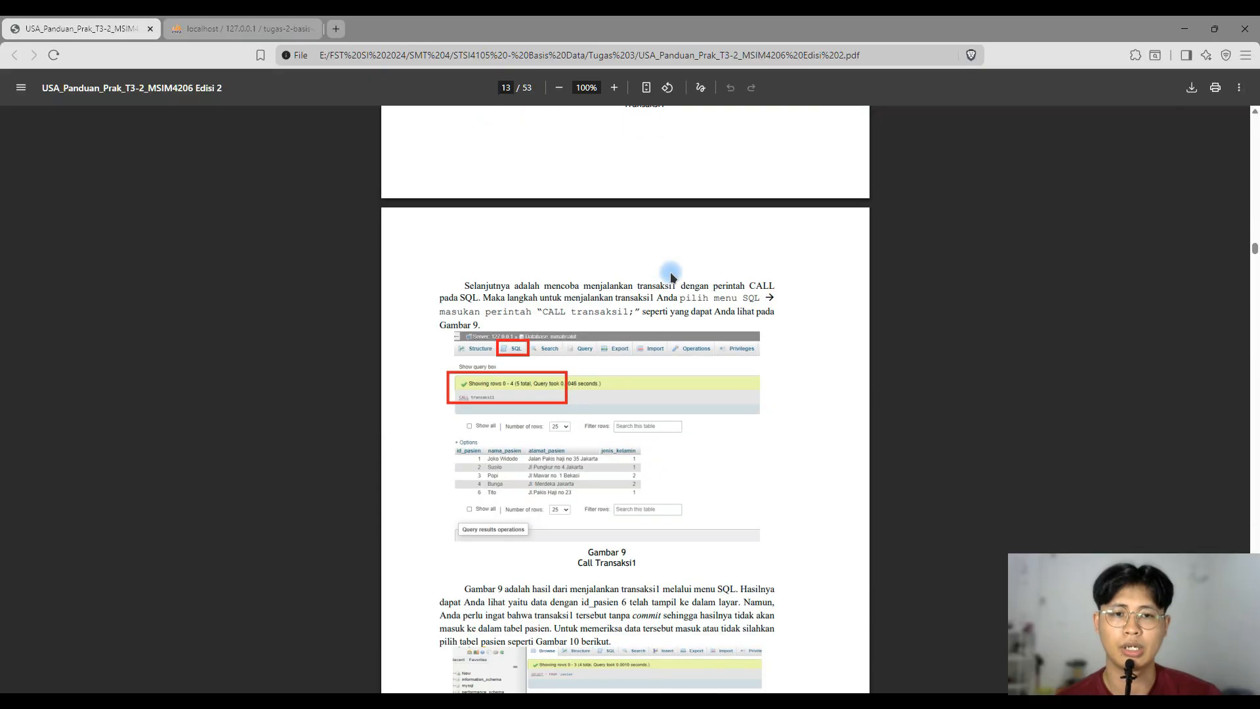
pyautogui.scroll(-10, 672, 274)
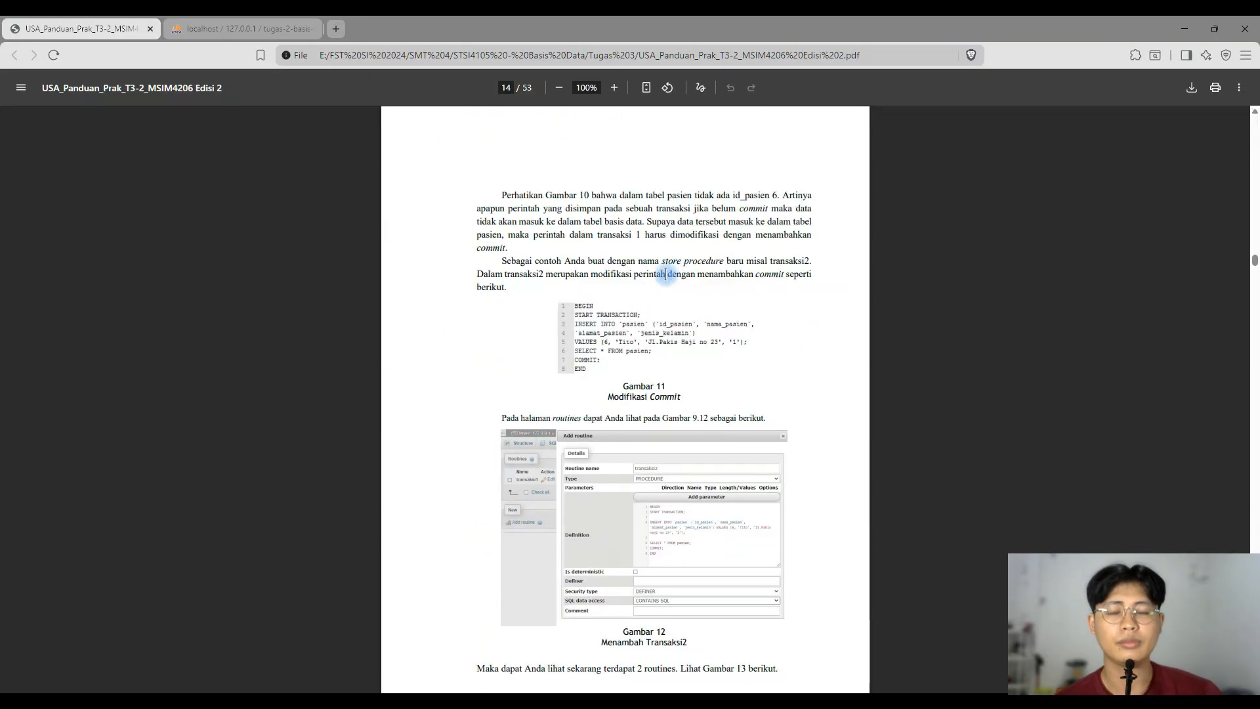
# - Switch to phpMyAdmin and start a new procedure named transaksi2 with no parameters in the tugas-2-basis-data database
pyautogui.scroll(-1, 545, 322)
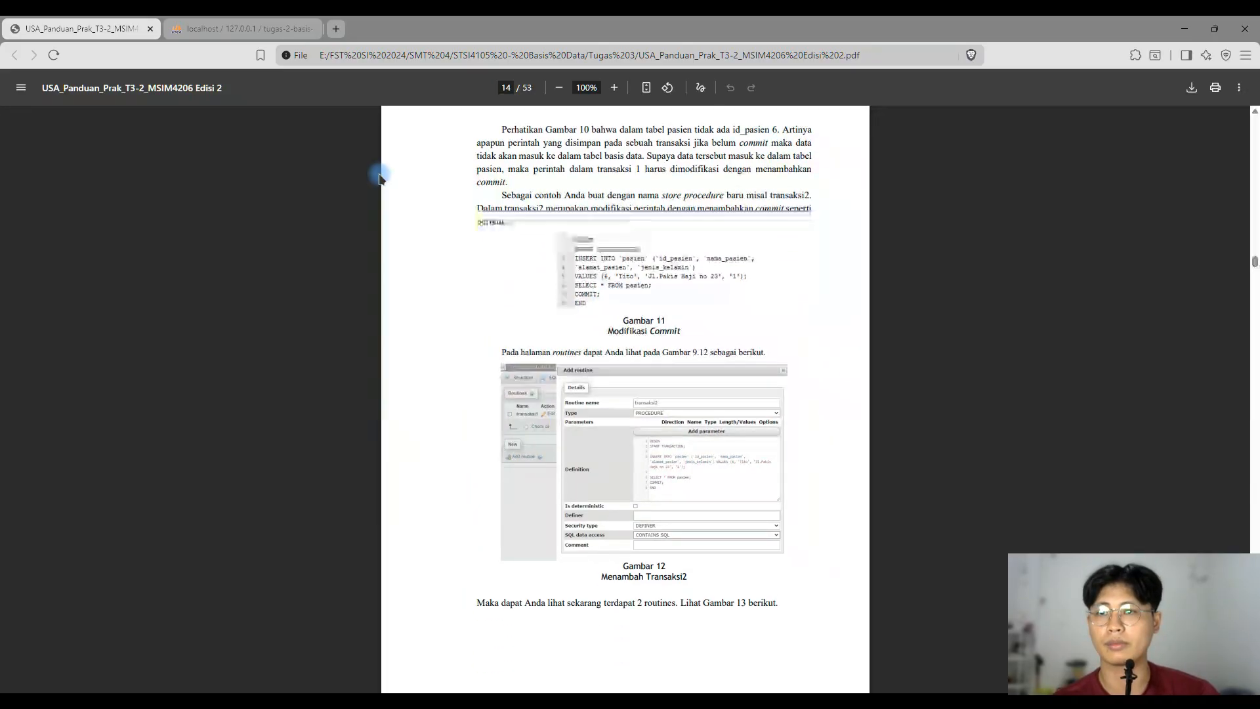
pyautogui.hotkey('ctrl', 'Tab')
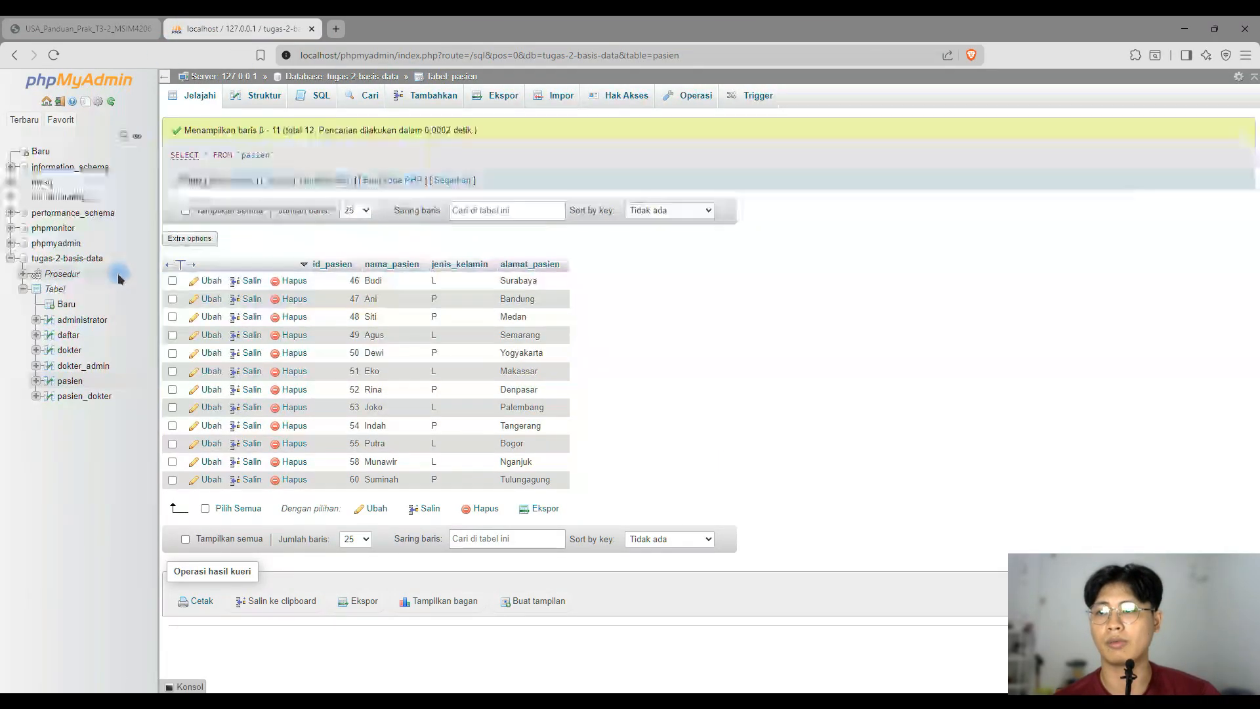
pyautogui.click(65, 275)
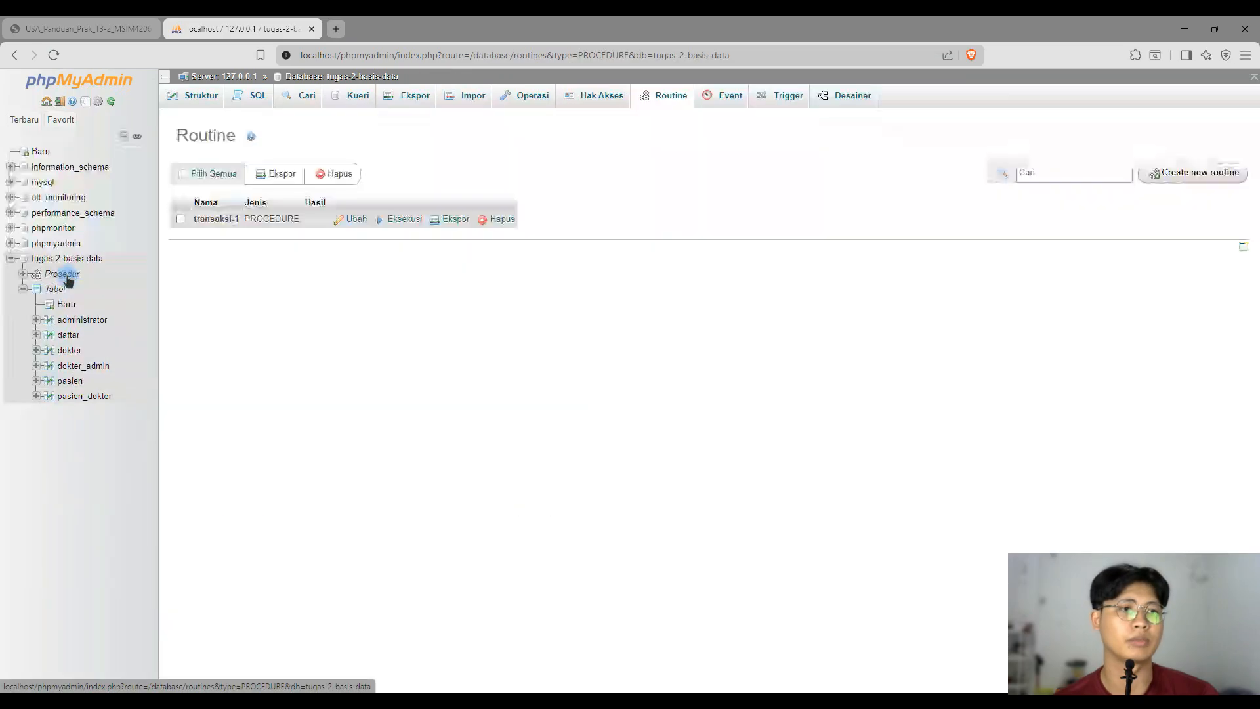
pyautogui.click(1204, 174)
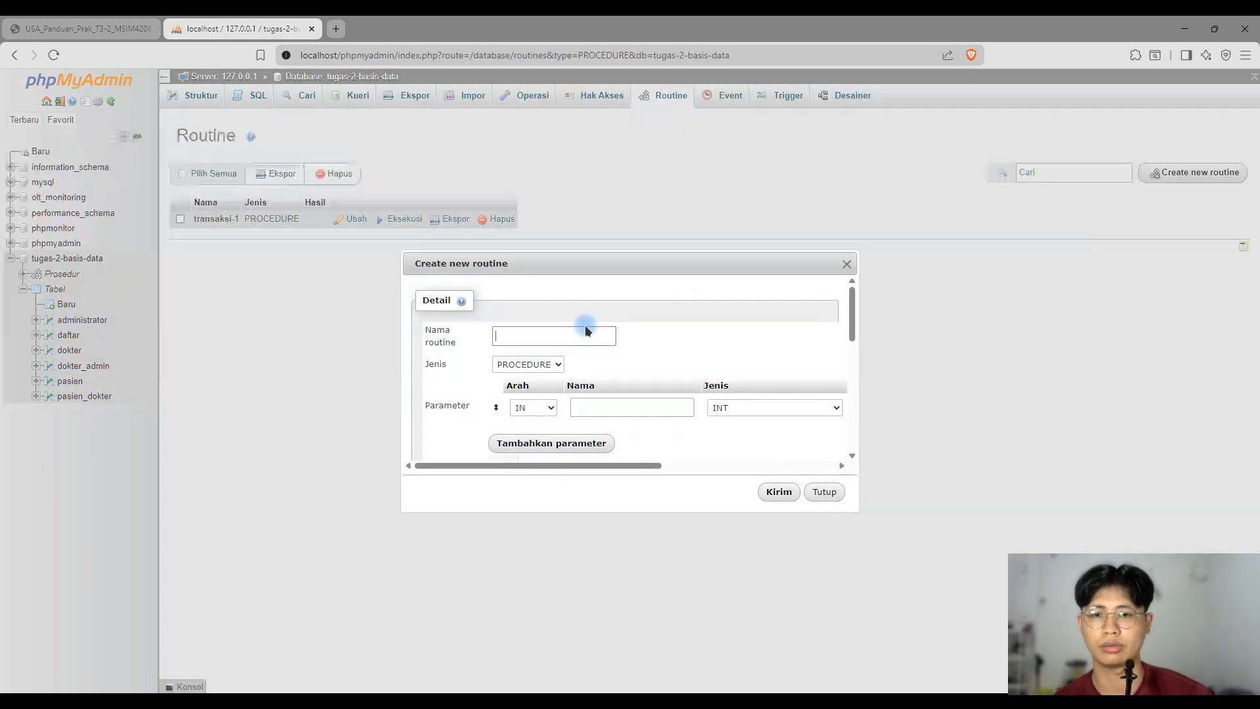
pyautogui.write('transaksi2')
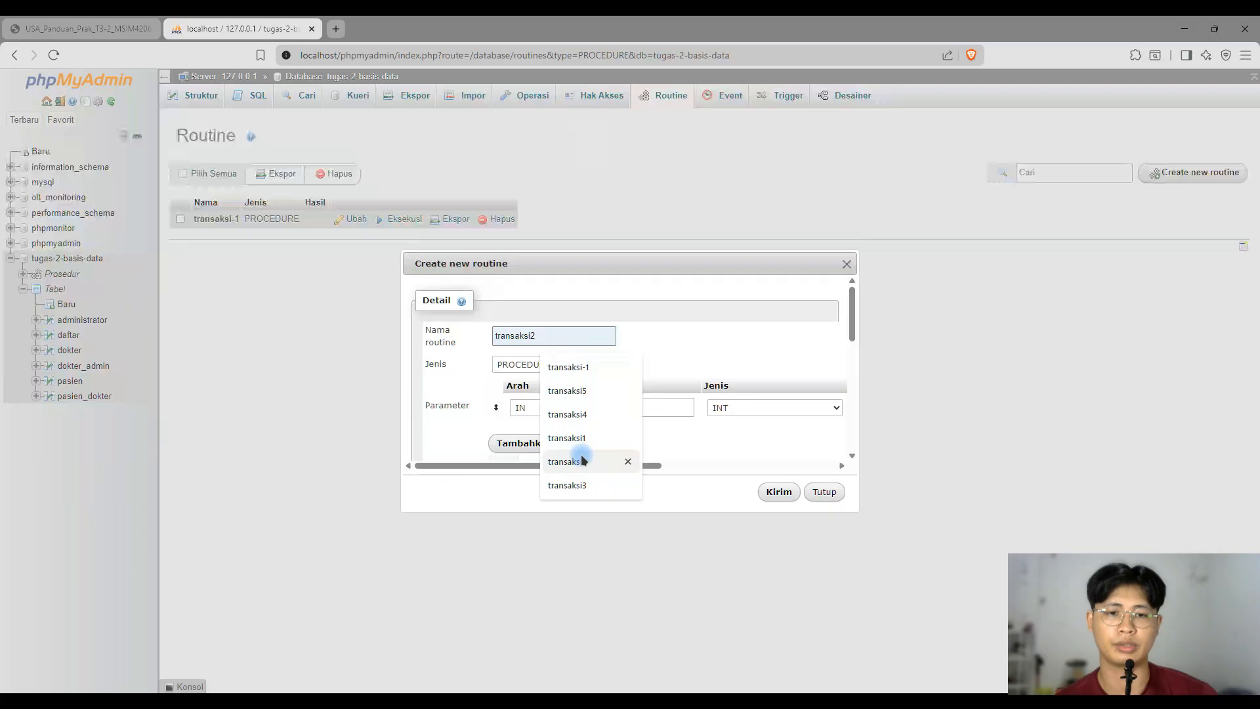
pyautogui.click(578, 461)
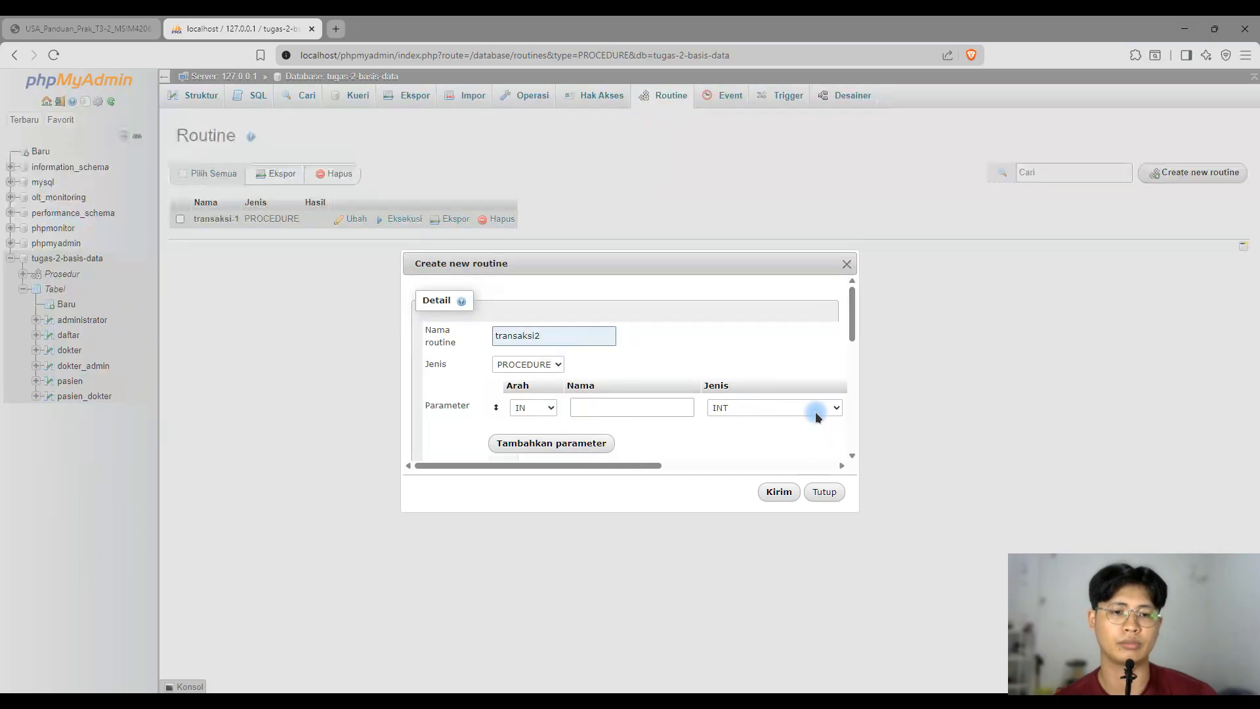
# - Copy the COMMIT transaction from BEGIN to END in the Notepad++ script into the transaksi2 definition and save the procedure
pyautogui.hotkey('alt', 'Tab')
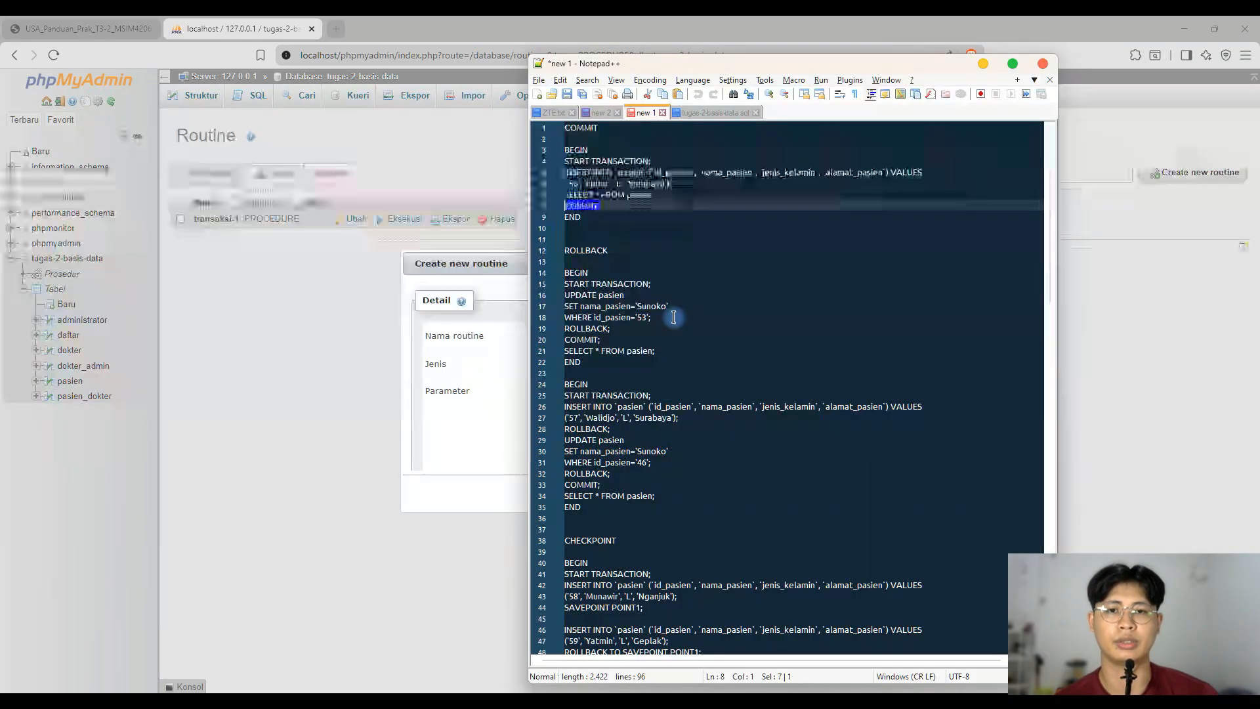
pyautogui.moveTo(584, 217); pyautogui.dragTo(554, 151)
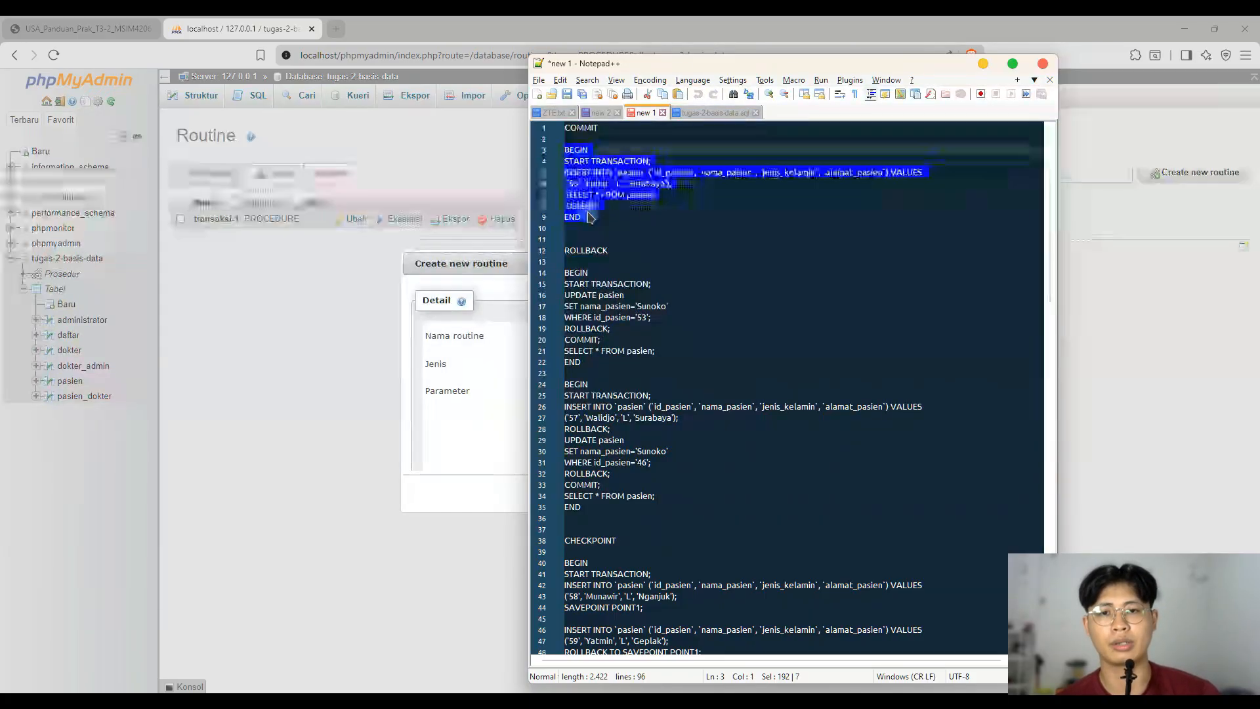
pyautogui.moveTo(601, 205); pyautogui.dragTo(565, 206)
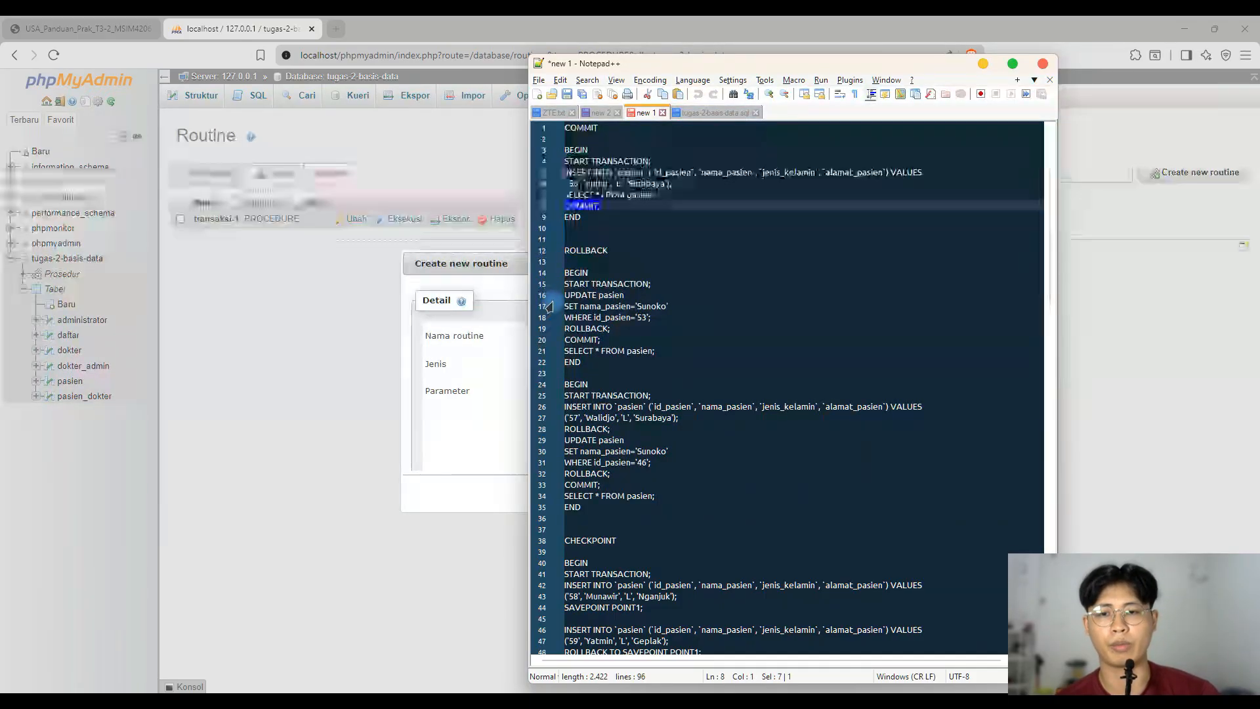
pyautogui.click(483, 437)
pyautogui.scroll(-3, 581, 416)
pyautogui.click(676, 372)
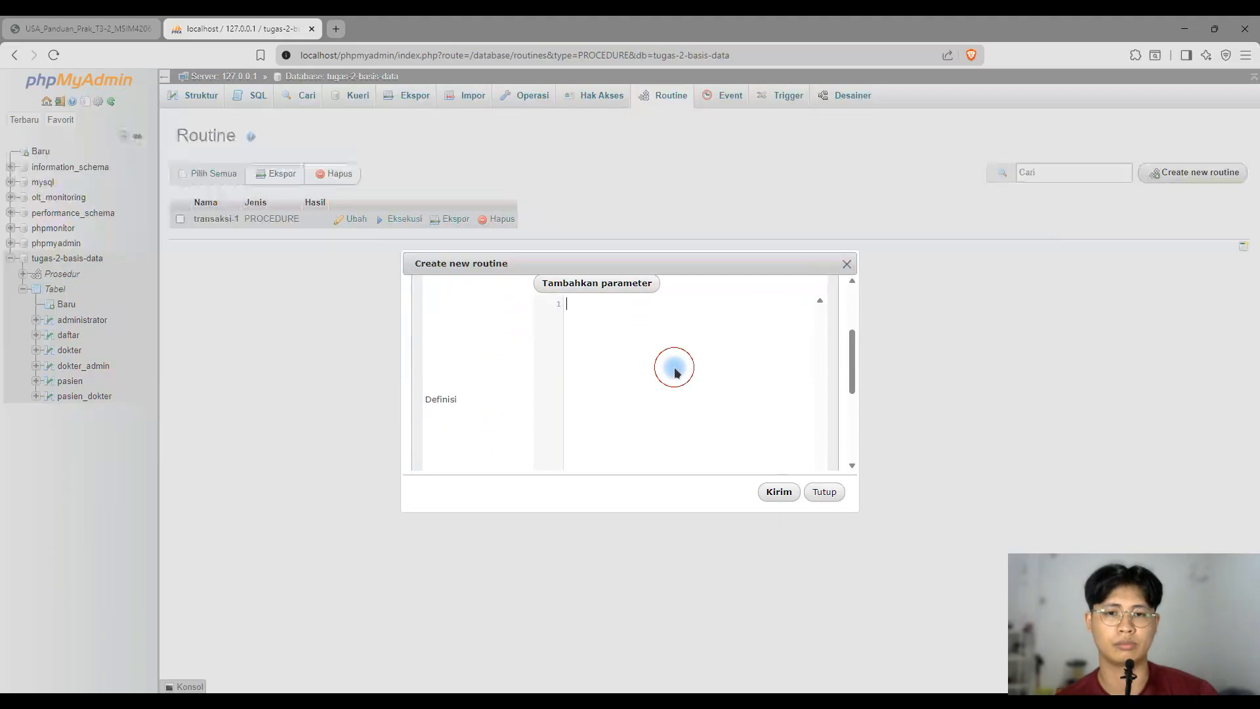
pyautogui.write("BEGIN START TRANSACTION; INSERT INTO `pasien` (`id_pasien`, `nama_pasien`, `jenis_kelamin`, `alamat_pasien`) VALUES ('56', 'Luhur', 'L', 'Surabaya'); SELECT * FROM pasien; COMMIT; END")
pyautogui.click(779, 499)
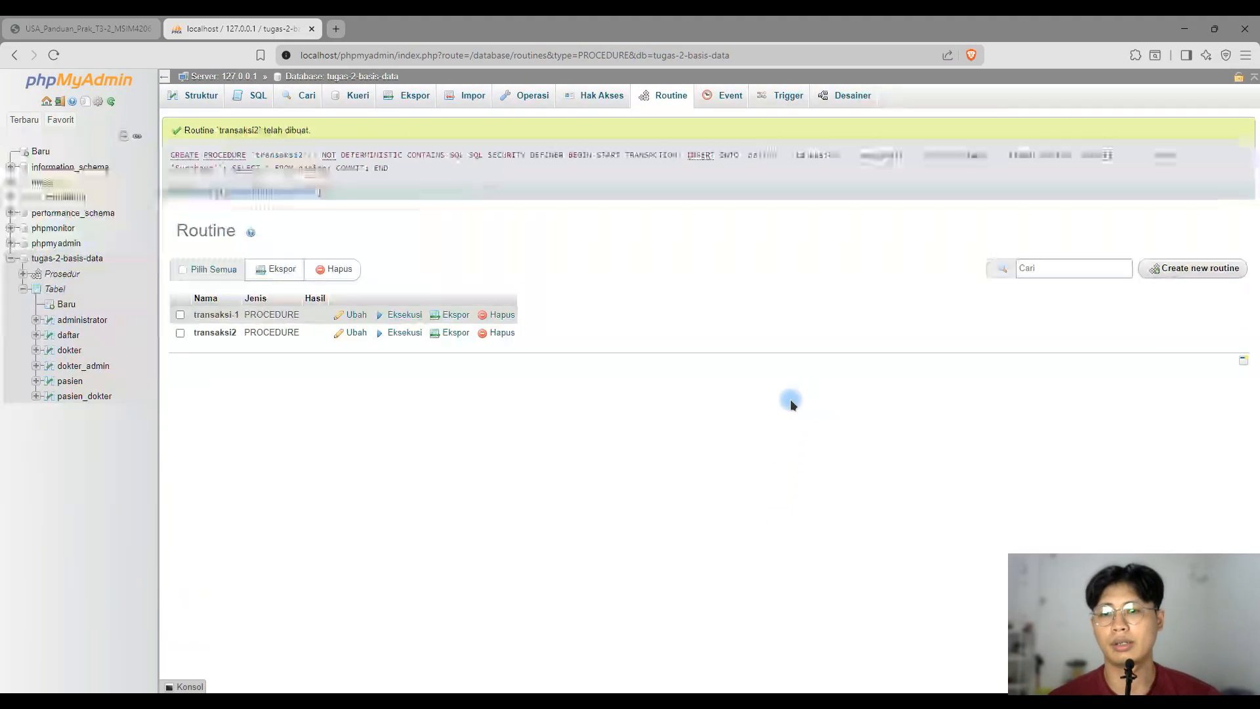
# - Execute transaksi2 and browse the pasien table to check for the record with id_pasien 56
pyautogui.click(407, 335)
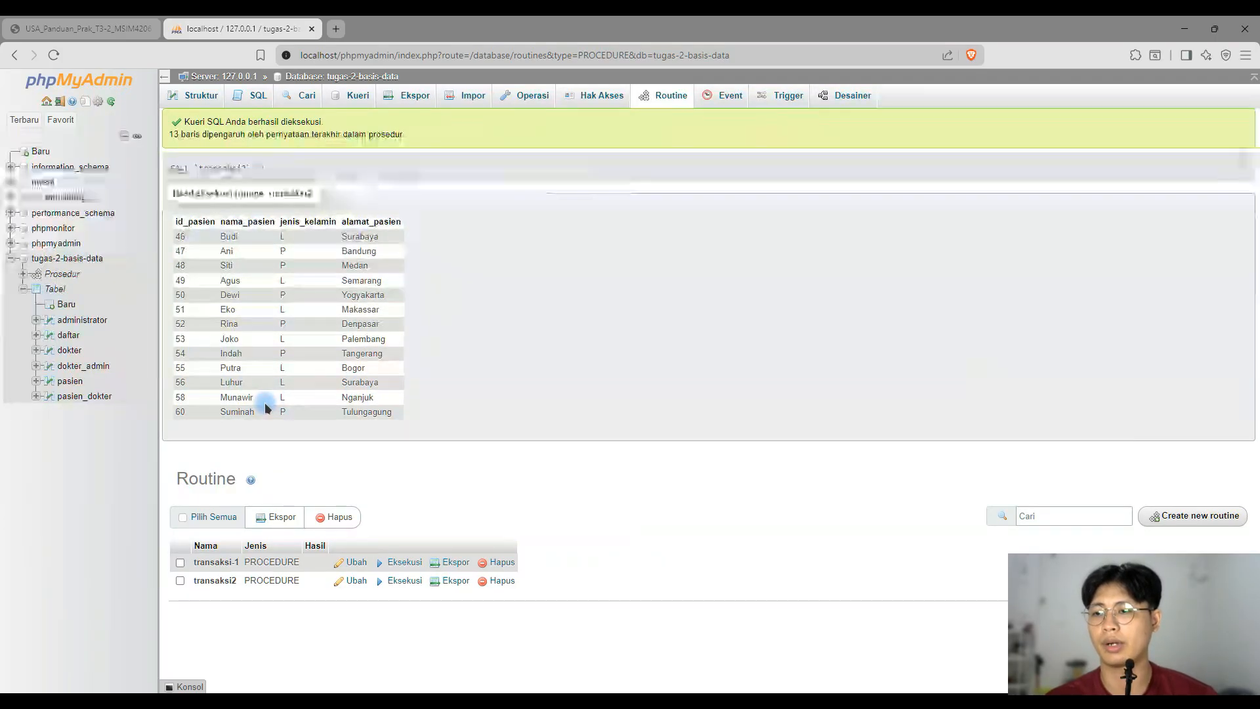
pyautogui.click(74, 379)
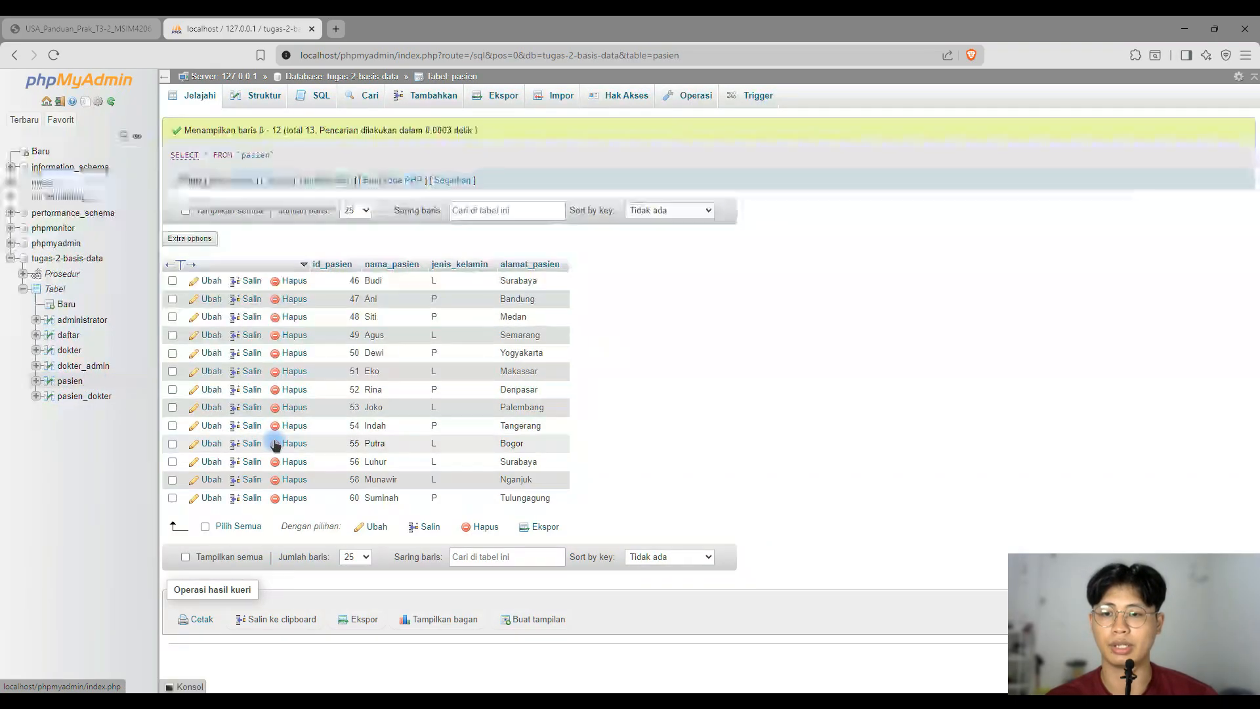
pyautogui.moveTo(342, 465); pyautogui.dragTo(630, 469)
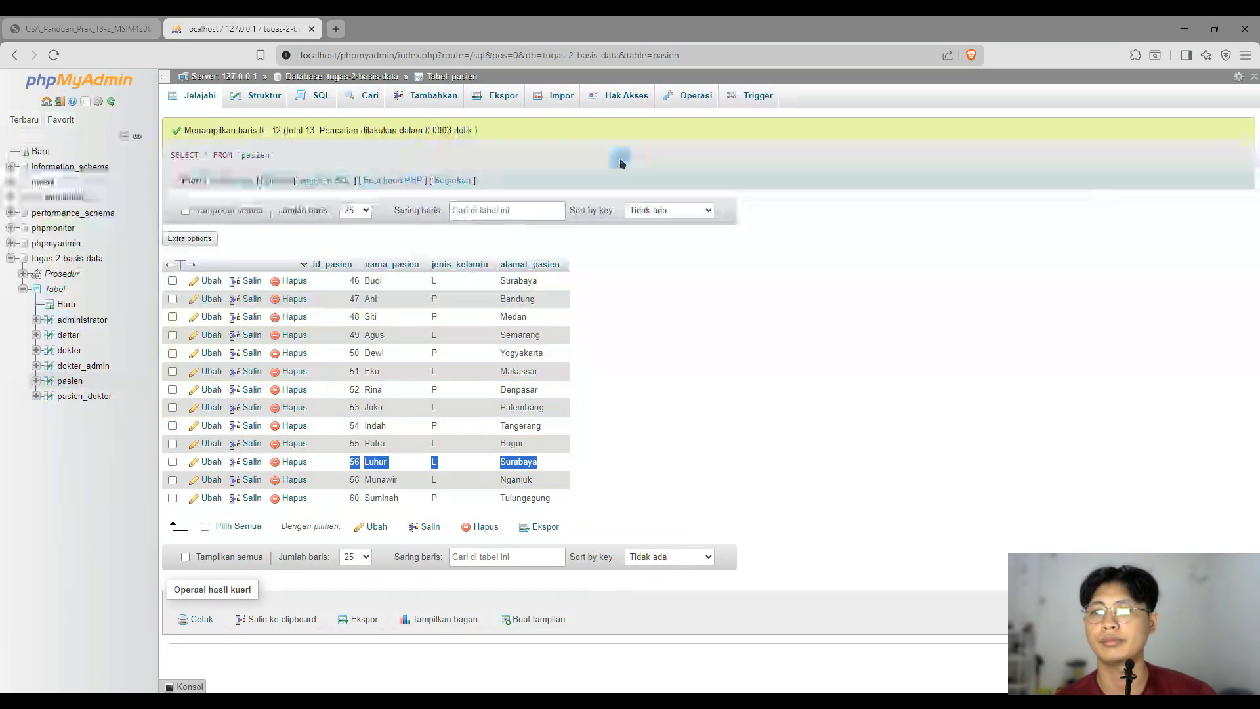
# - Read the practicum guide PDF from Gambar 12 through the Rollback section to the transaksi3 example in Gambar 17
pyautogui.click(47, 269)
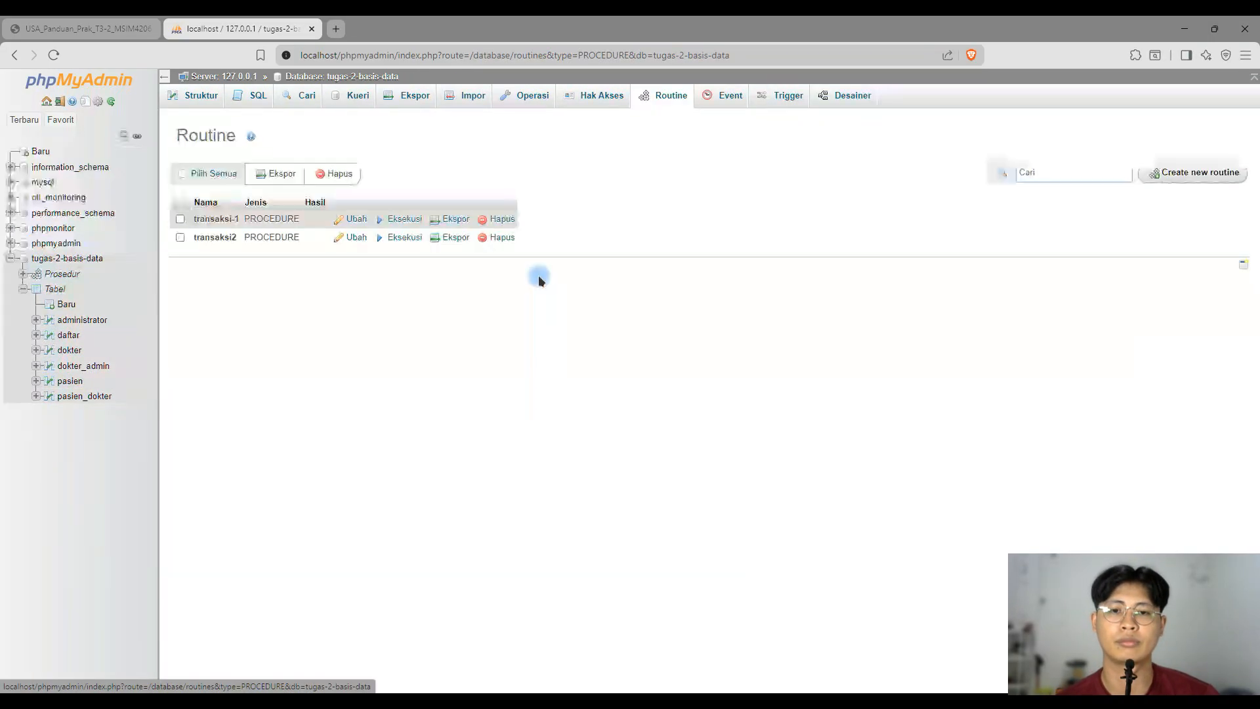
pyautogui.hotkey('alt', 'Tab')
pyautogui.hotkey('alt', 'Tab')
pyautogui.click(86, 29)
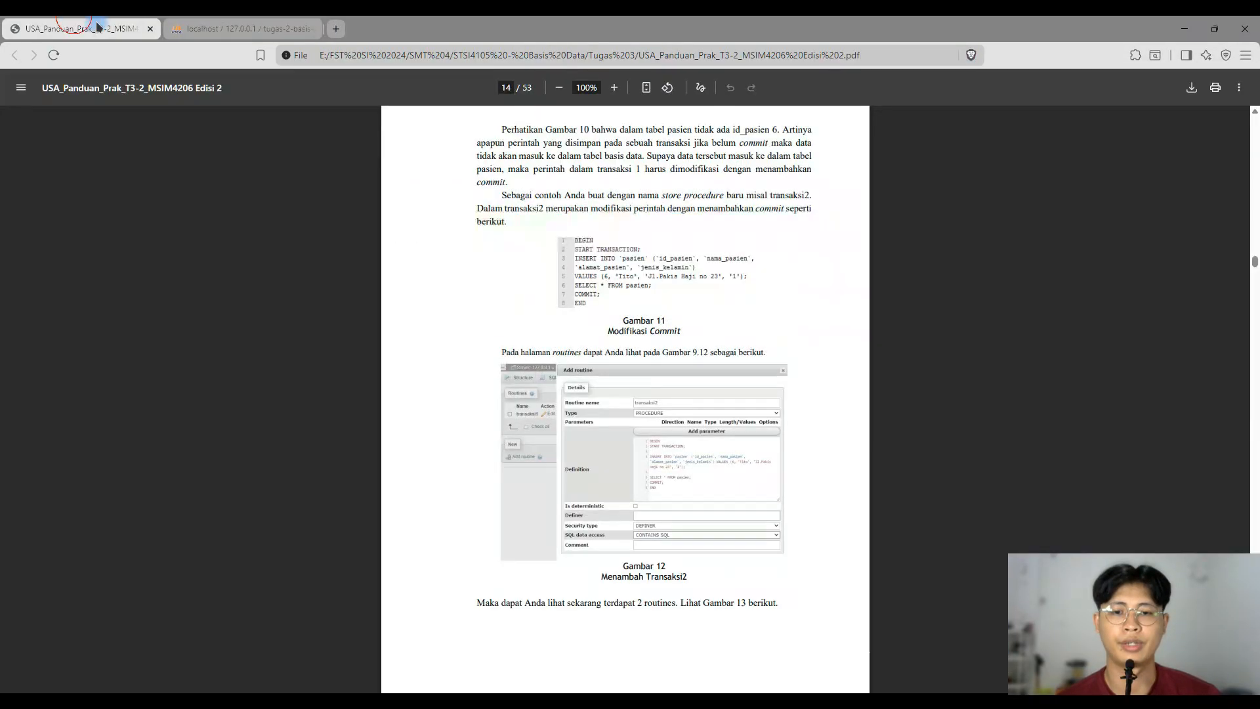
pyautogui.scroll(-7, 552, 373)
pyautogui.scroll(-5, 551, 372)
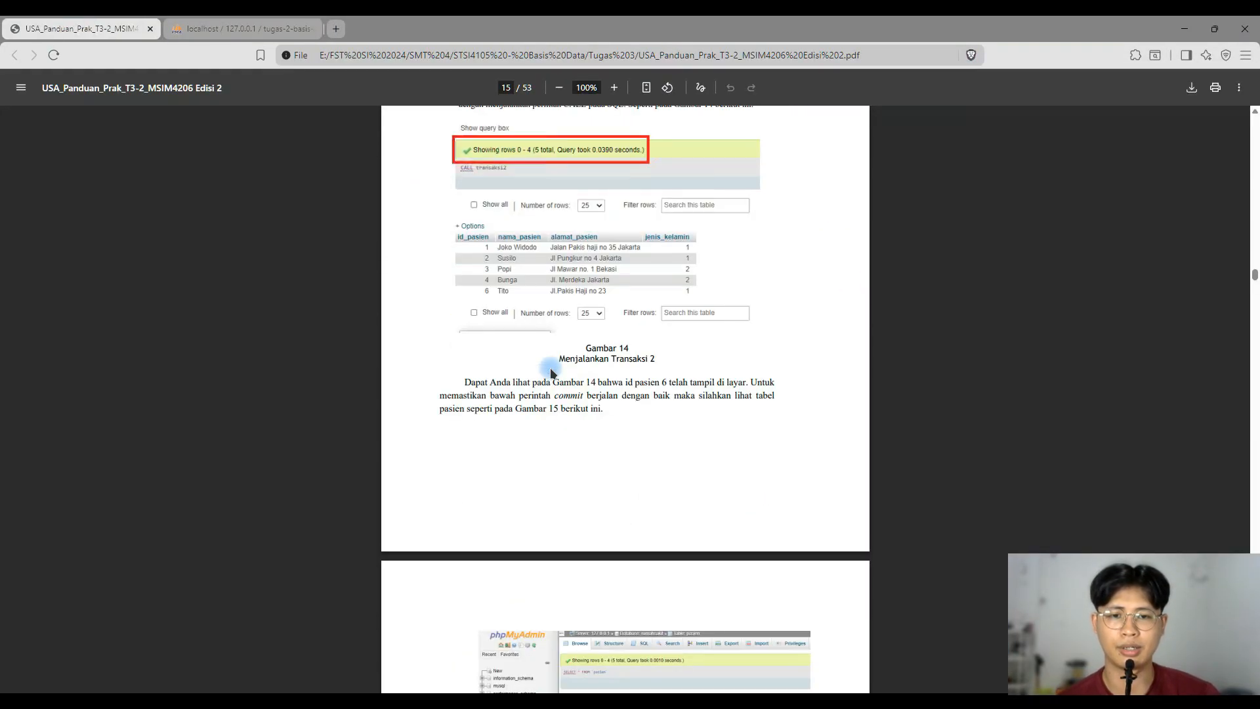
pyautogui.scroll(-6, 546, 357)
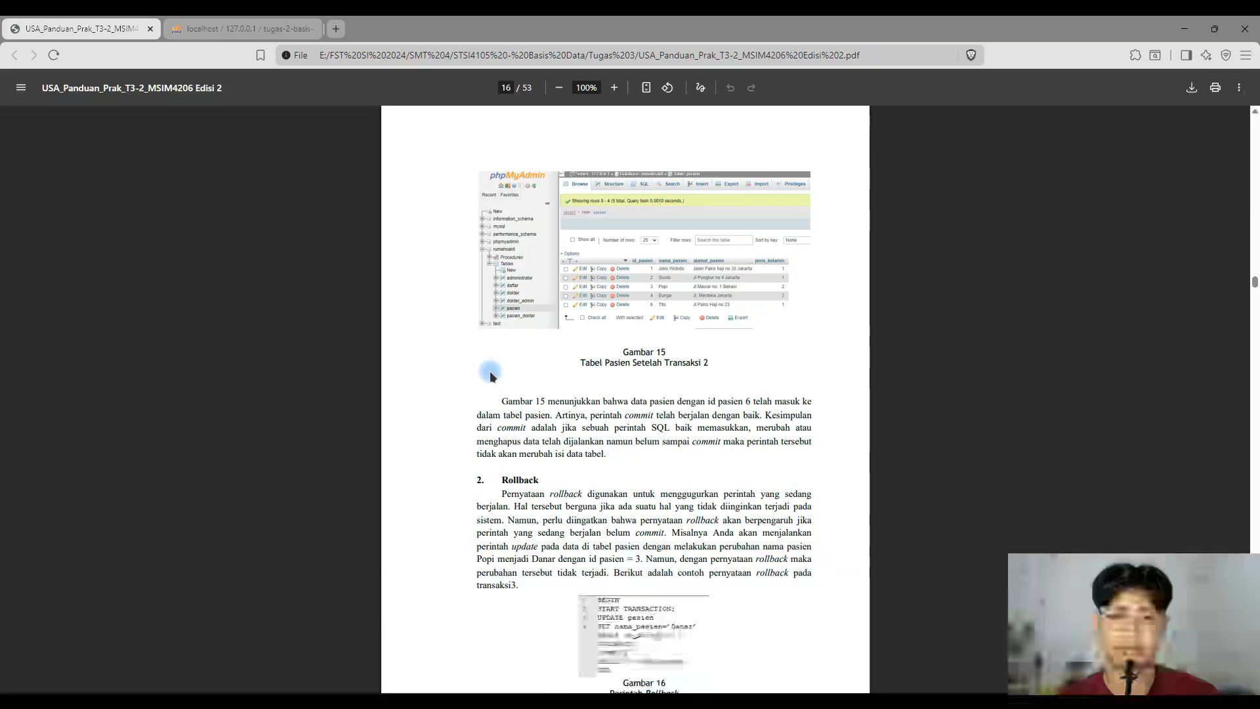
pyautogui.scroll(-4, 501, 370)
pyautogui.scroll(-4, 500, 369)
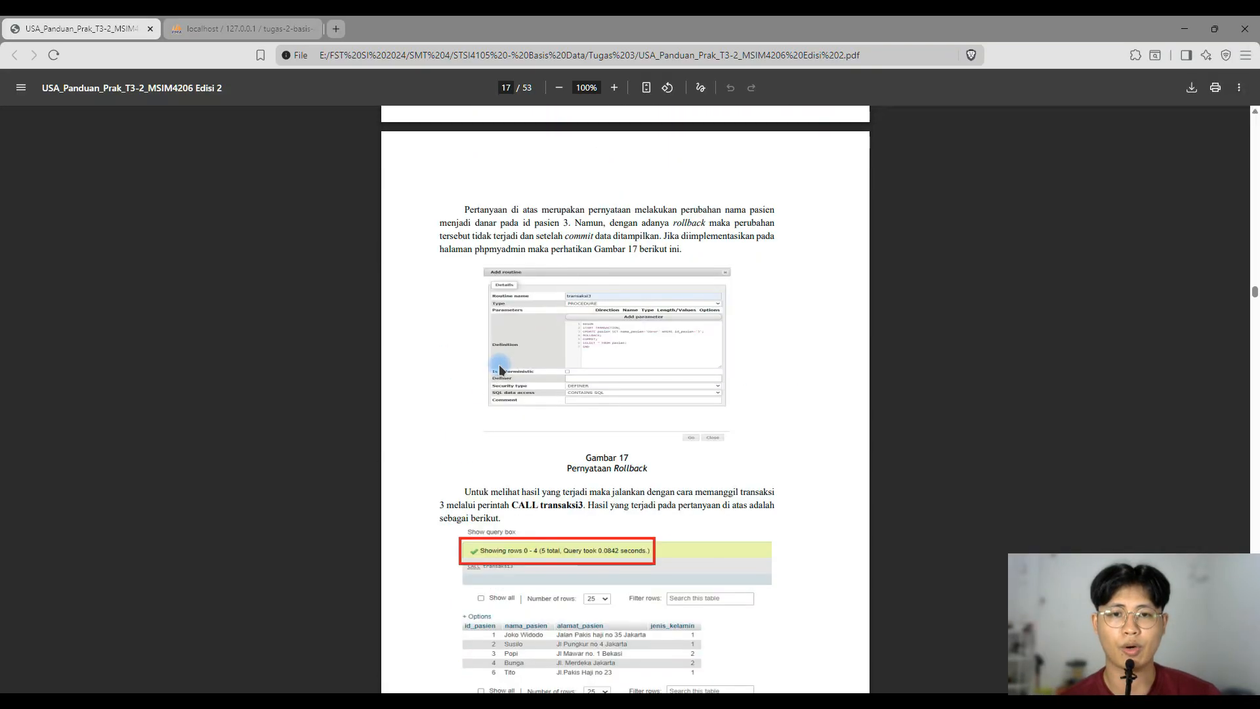
pyautogui.scroll(3, 535, 366)
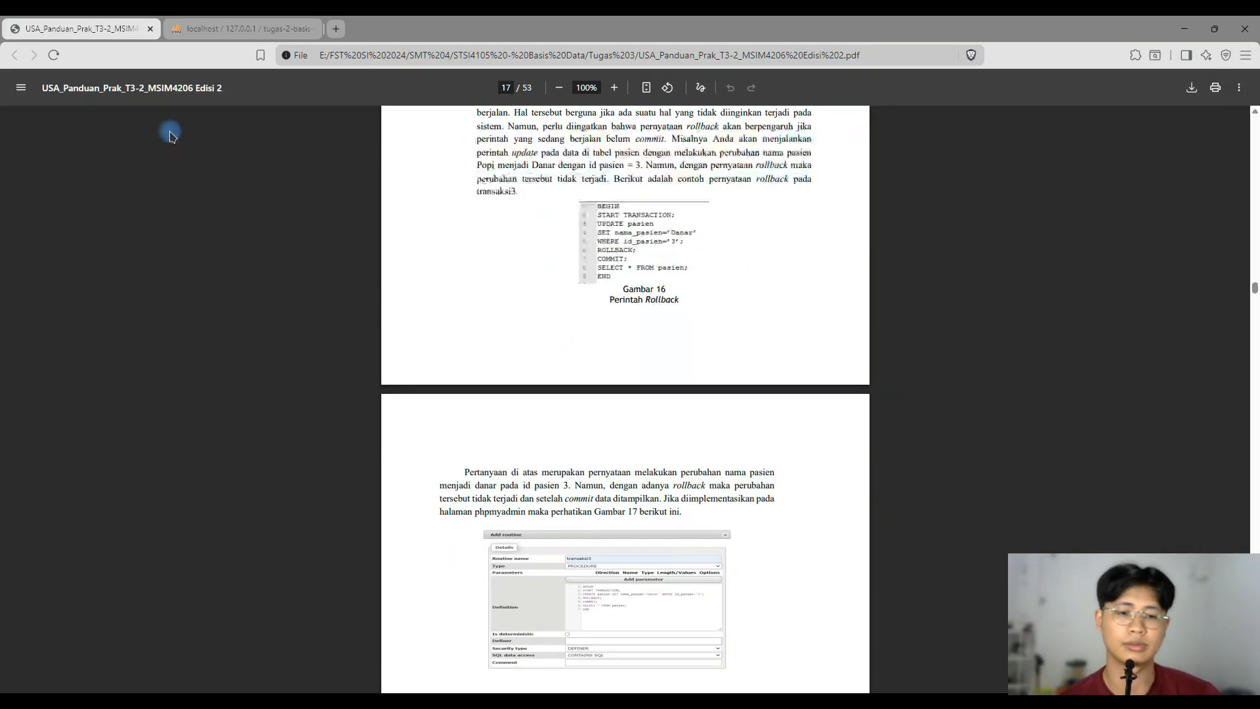
# - Review the first ROLLBACK transaction in the Notepad++ script, including its updated nama_pasien value and the id_pasien it targets
pyautogui.click(246, 28)
pyautogui.hotkey('alt', 'Tab')
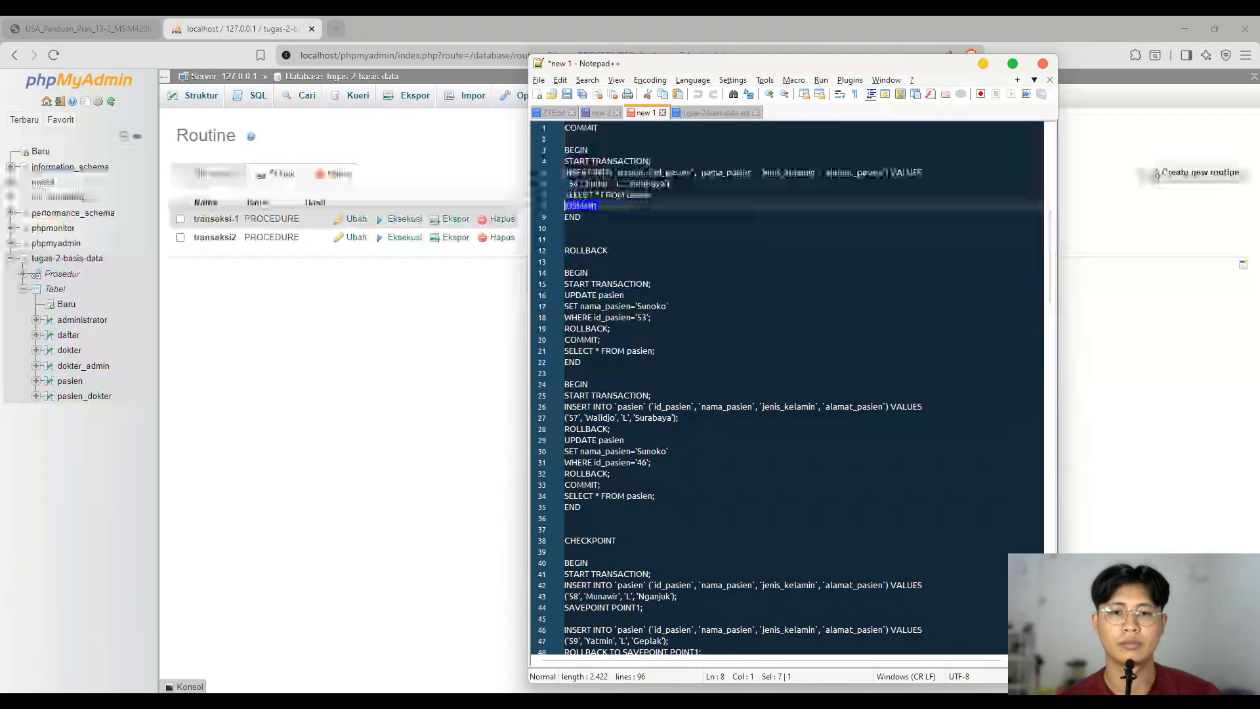
pyautogui.moveTo(595, 365); pyautogui.dragTo(563, 275)
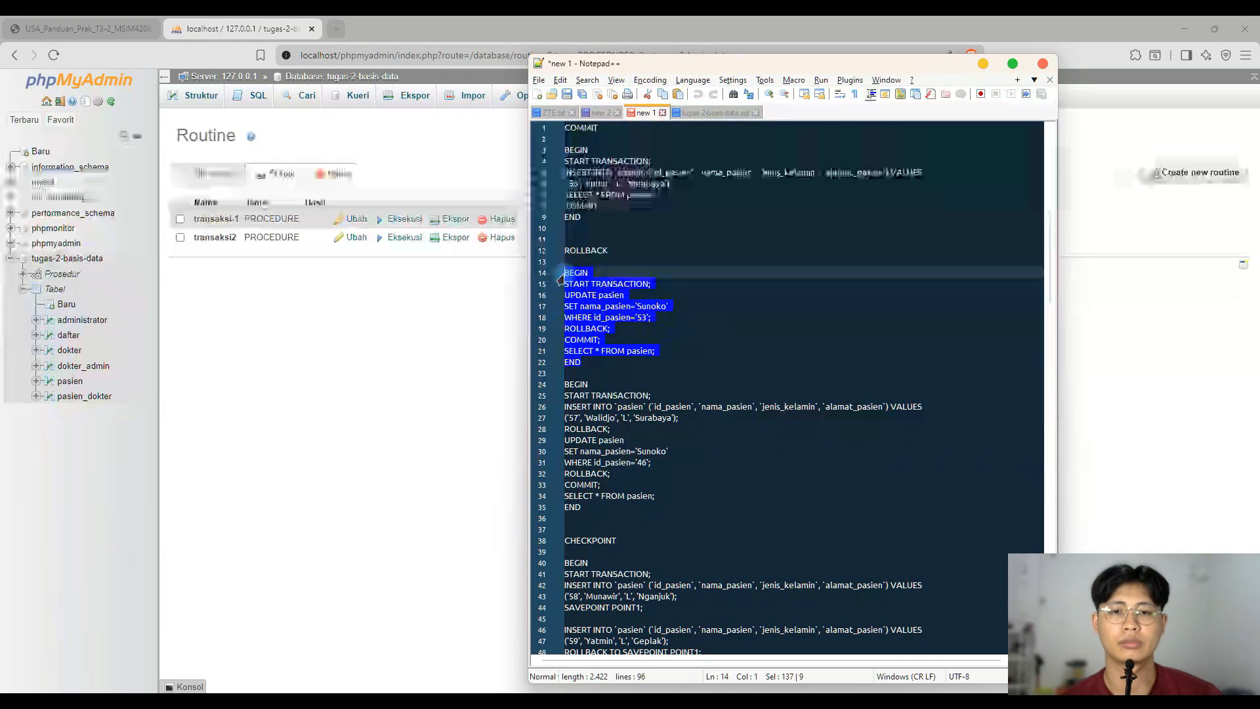
pyautogui.click(425, 385)
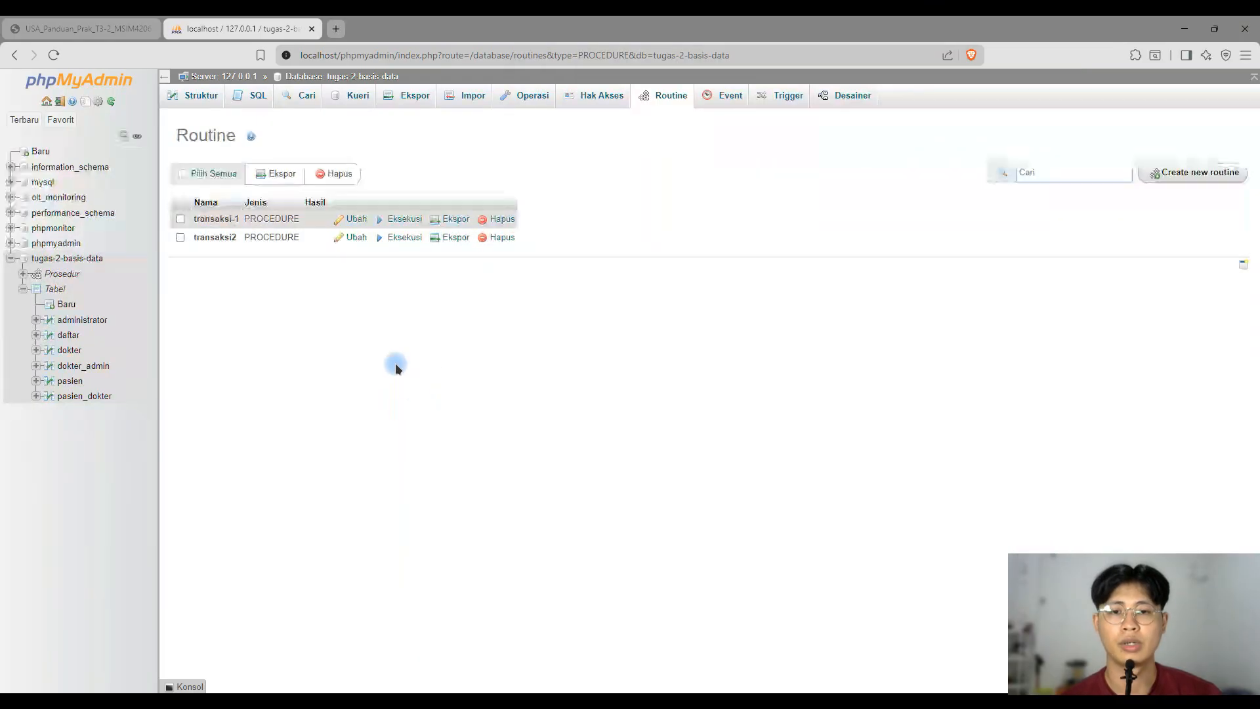
pyautogui.hotkey('alt', 'Tab')
pyautogui.click(692, 325)
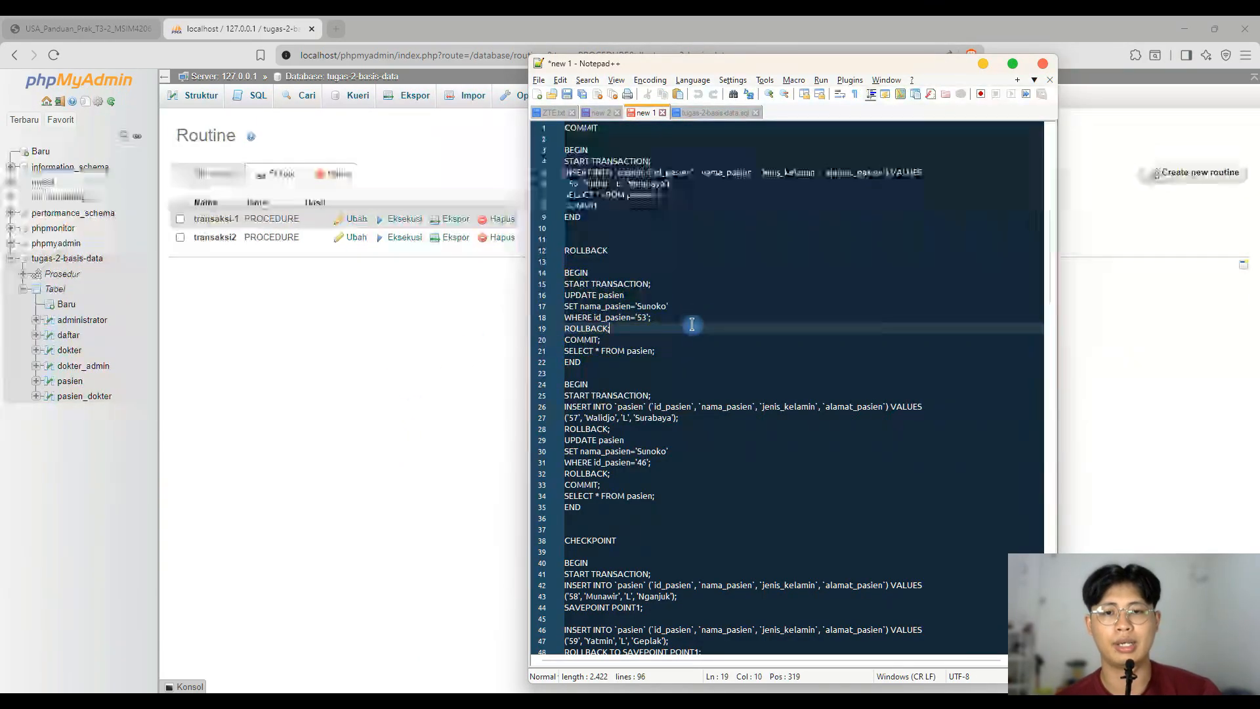
pyautogui.doubleClick(652, 307)
pyautogui.click(641, 317)
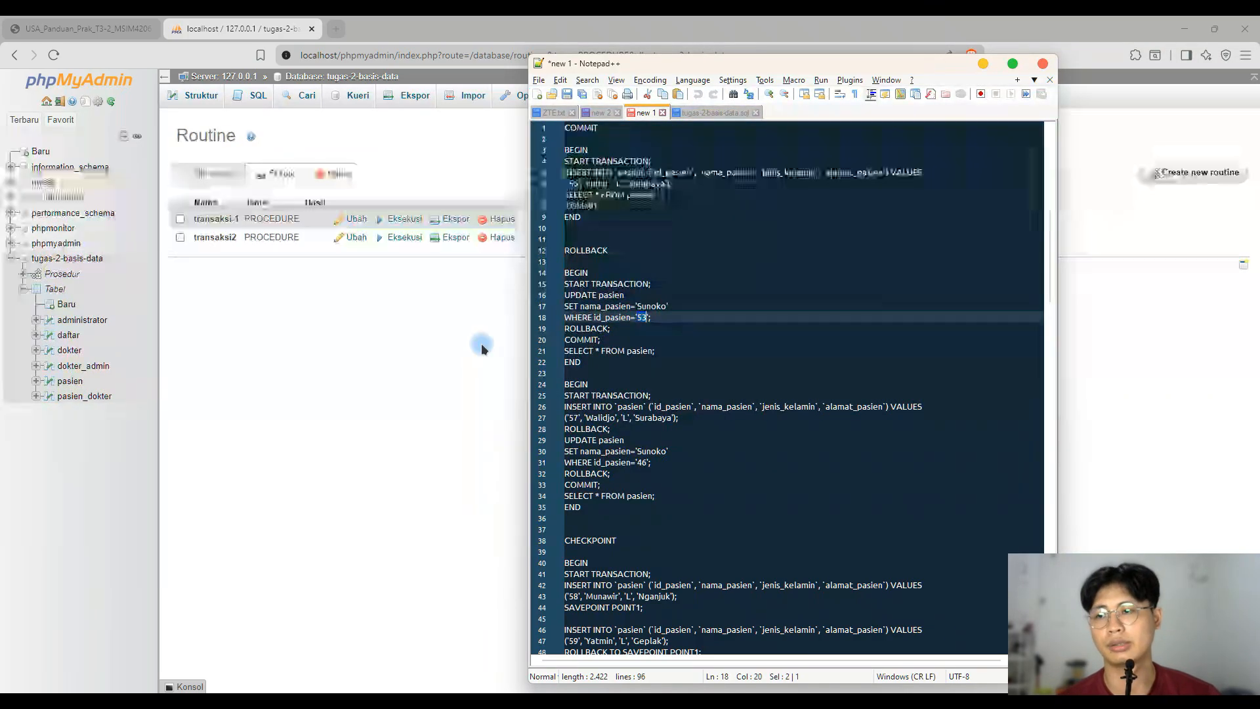
# - Browse the pasien table in phpMyAdmin and examine the record with id_pasien 53
pyautogui.click(405, 340)
pyautogui.click(70, 381)
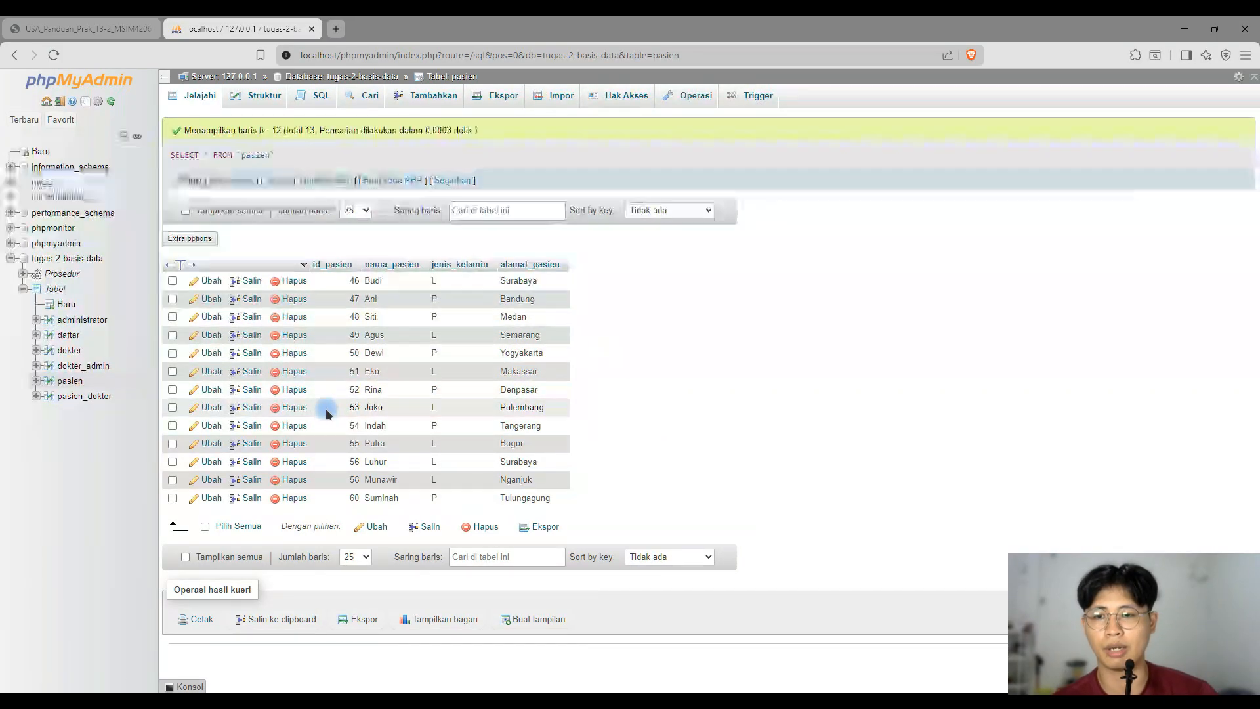
pyautogui.moveTo(347, 405); pyautogui.dragTo(547, 411)
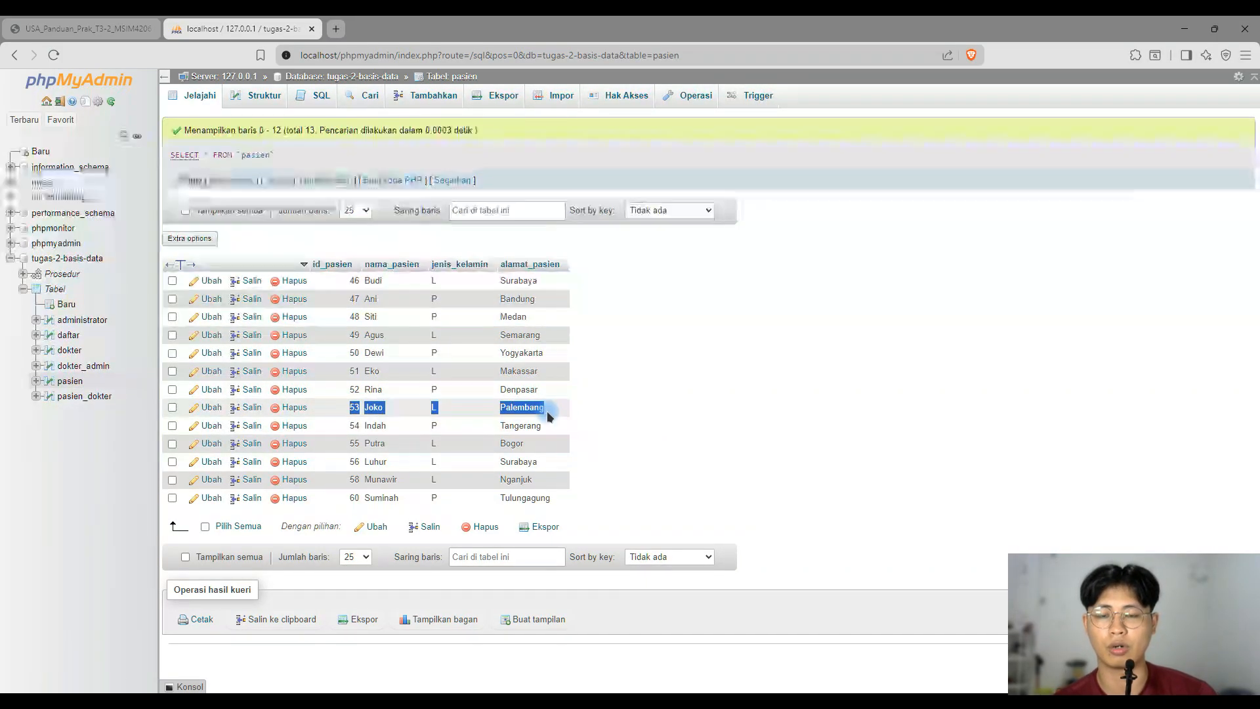
pyautogui.click(608, 411)
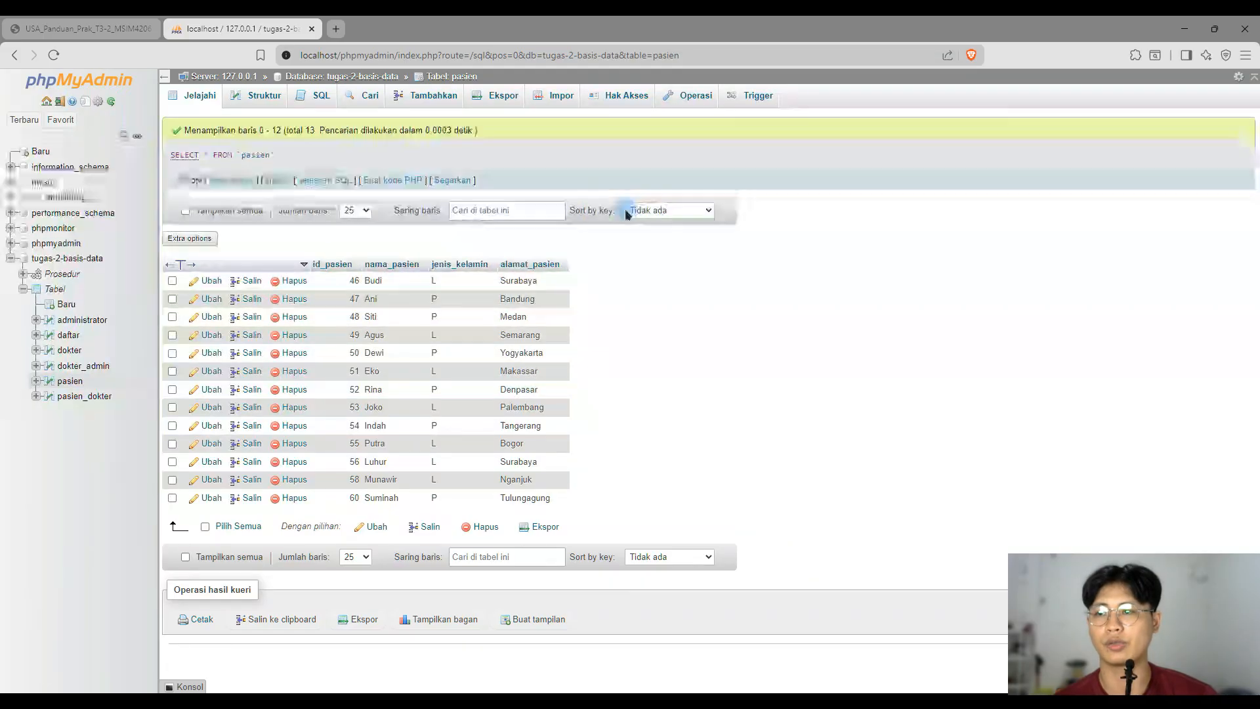
# - Start a new procedure named transaksi3 in tugas-2-basis-data and remove its empty parameter row
pyautogui.click(52, 275)
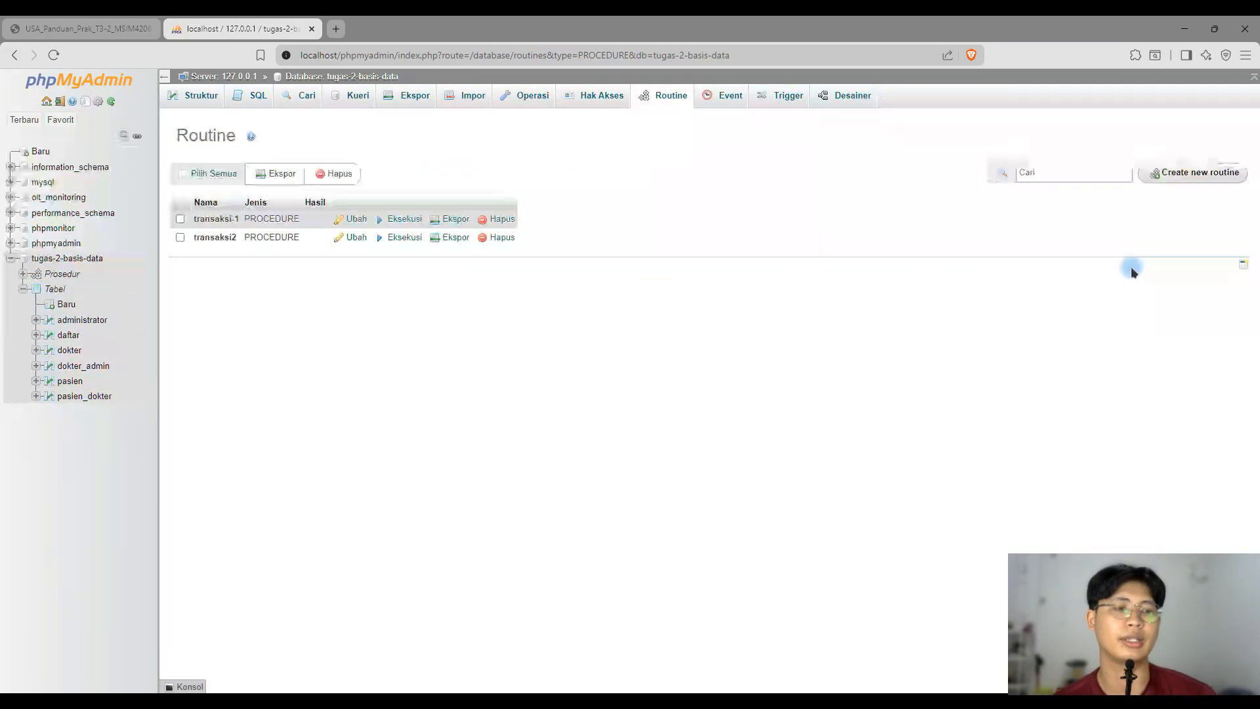
pyautogui.click(1179, 184)
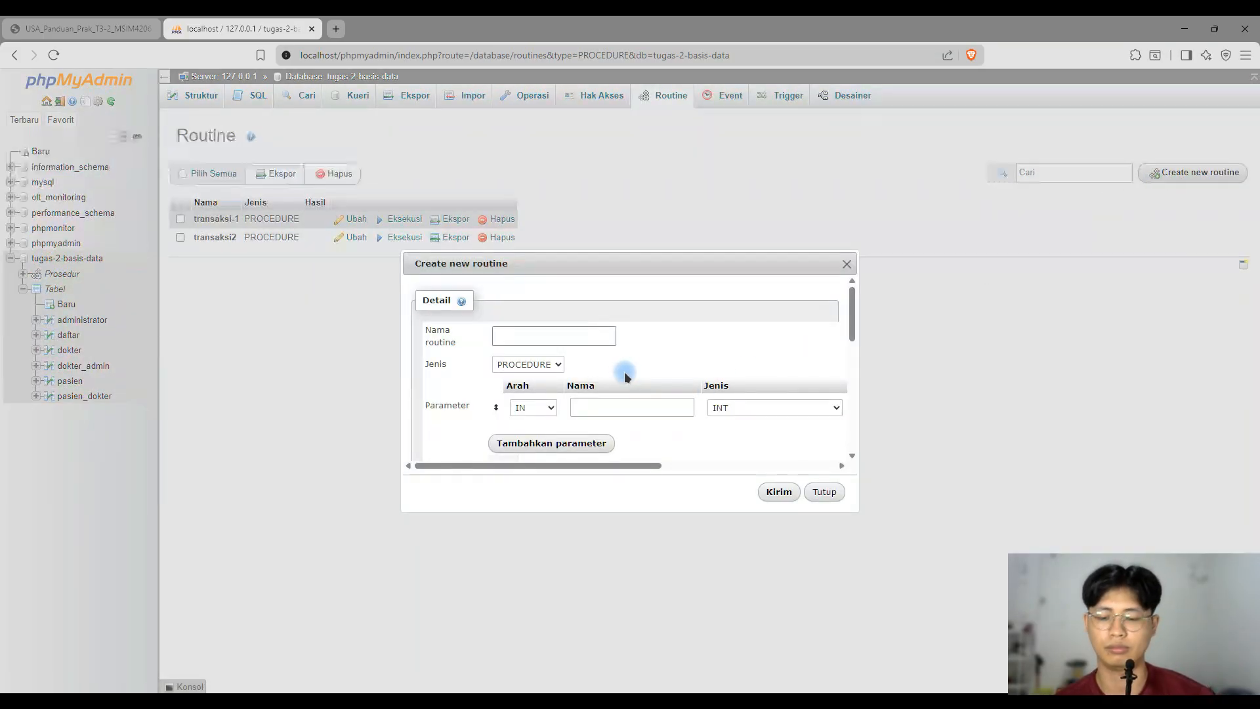
pyautogui.write('transaksi3')
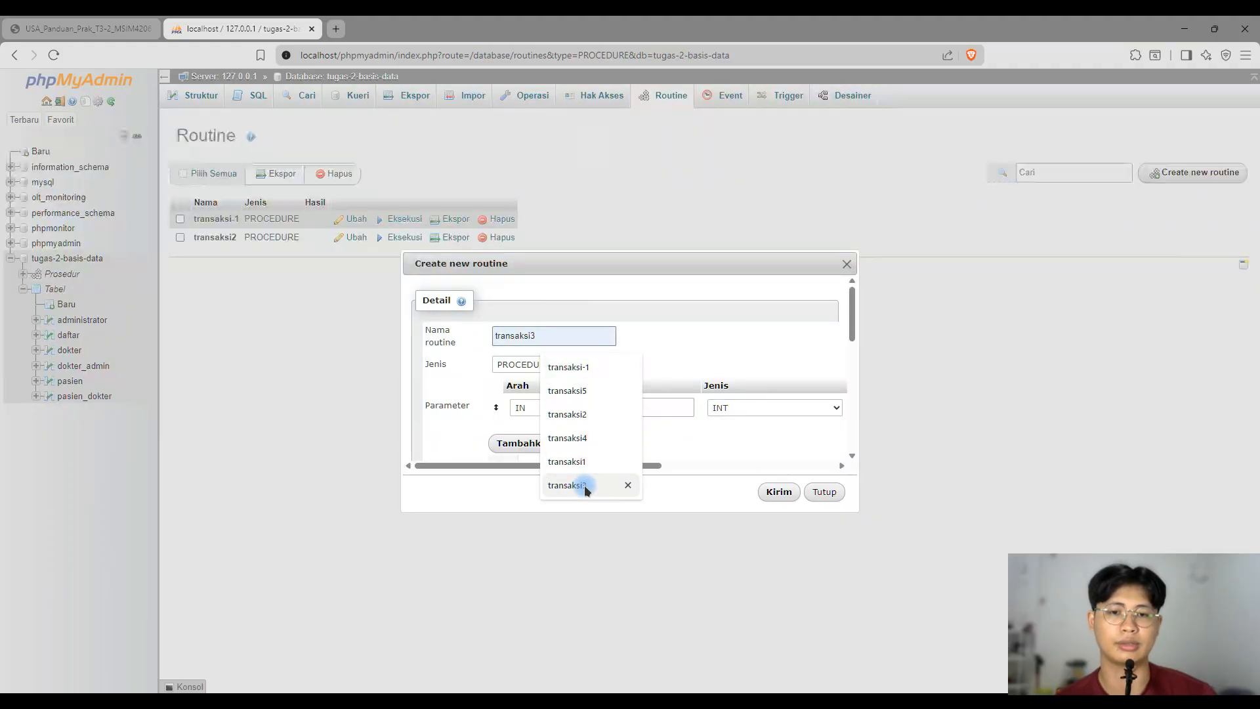
pyautogui.click(567, 485)
pyautogui.hscroll(5, 664, 428)
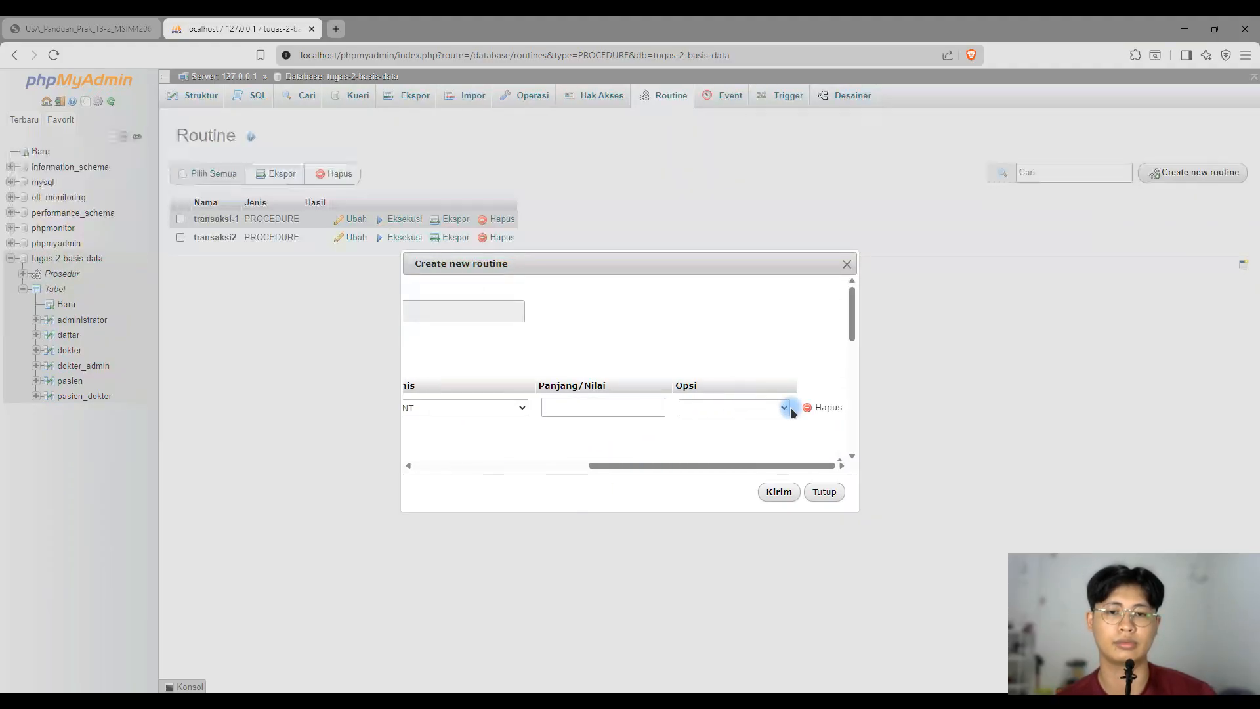
pyautogui.click(808, 407)
# - Copy the first ROLLBACK transaction, from BEGIN to END, from the Notepad++ script into the transaksi3 definition in phpMyAdmin
pyautogui.hotkey('alt', 'Tab')
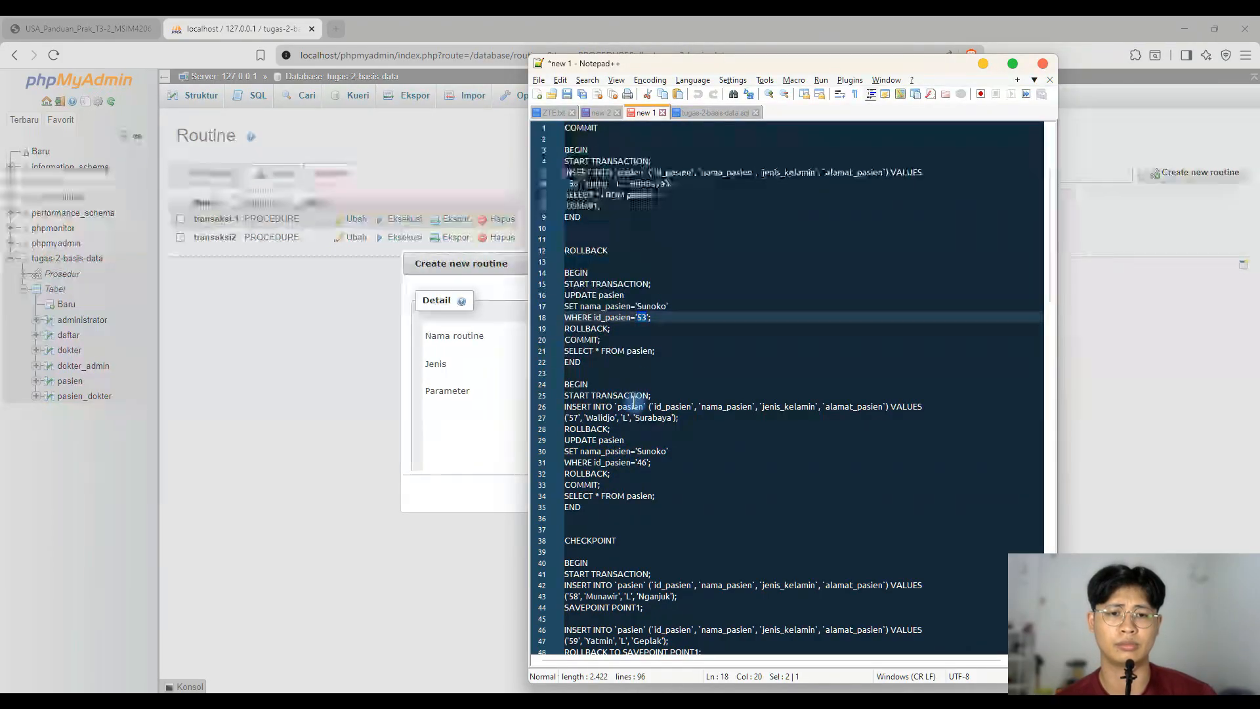
pyautogui.click(630, 372)
pyautogui.click(640, 362)
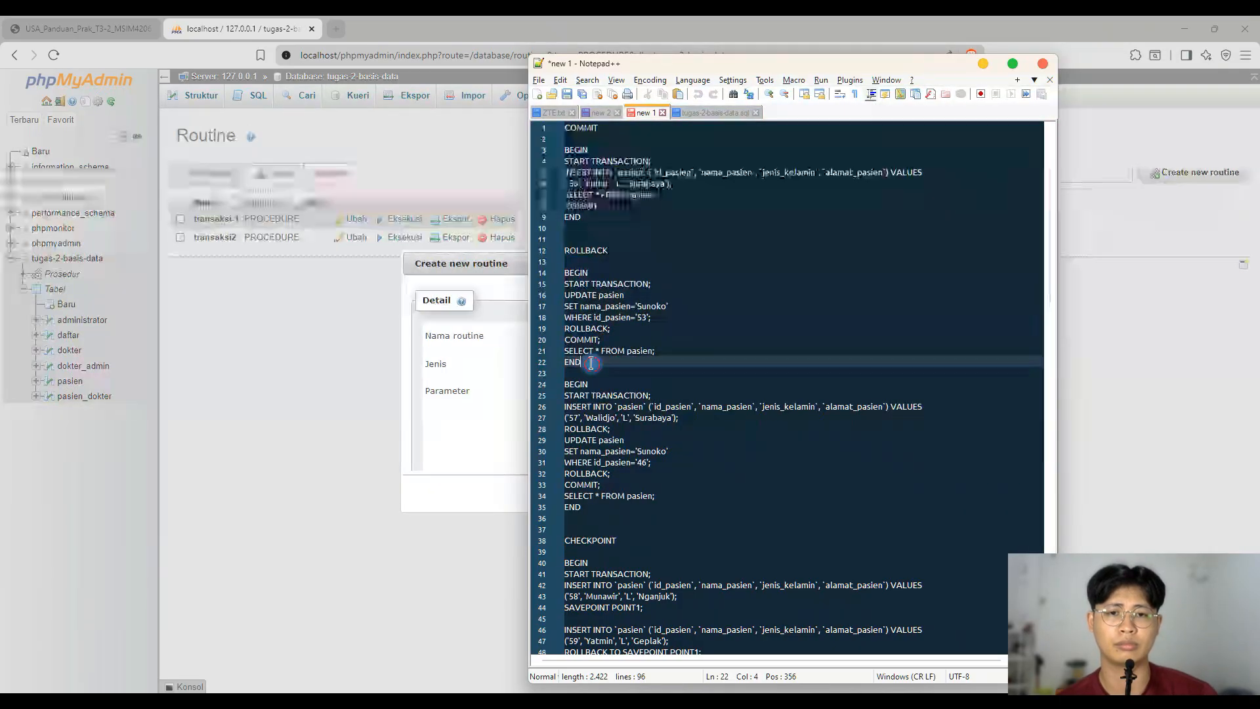
pyautogui.moveTo(589, 362); pyautogui.dragTo(550, 273)
pyautogui.click(503, 431)
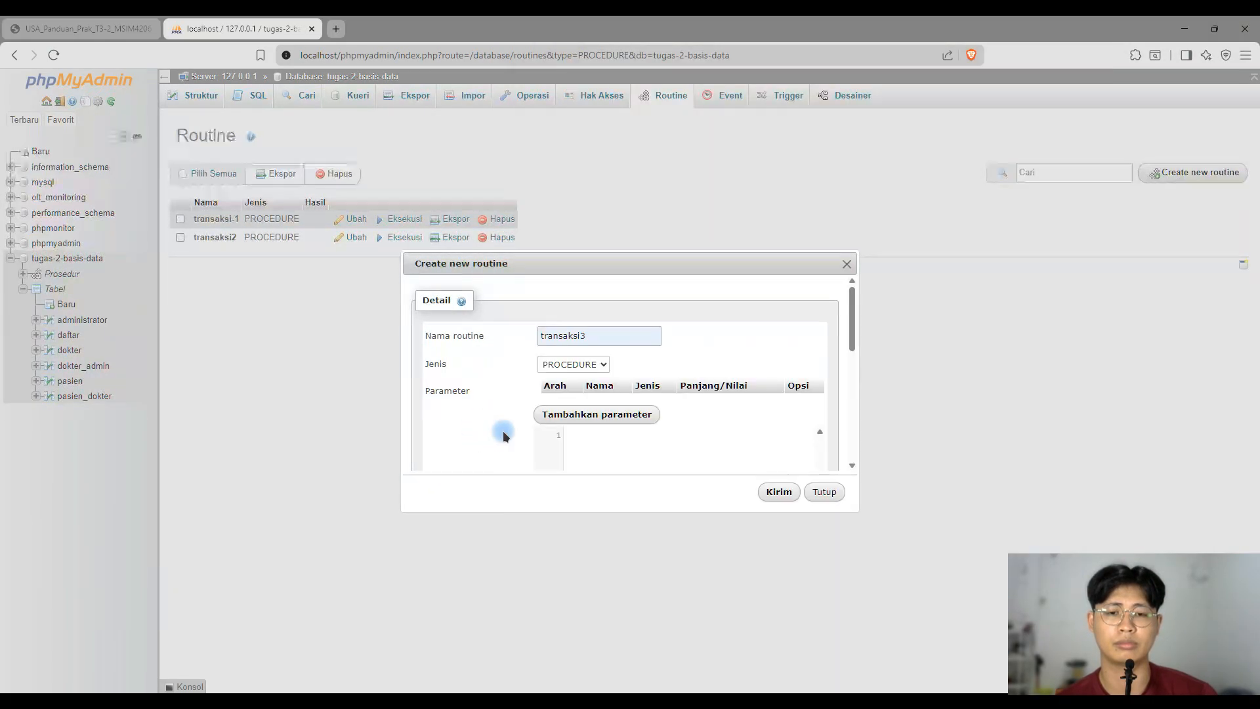
# - Compare the guide's Rollback explanation and Gambar 16 example with the first ROLLBACK transaction in the Notepad++ script
pyautogui.click(94, 27)
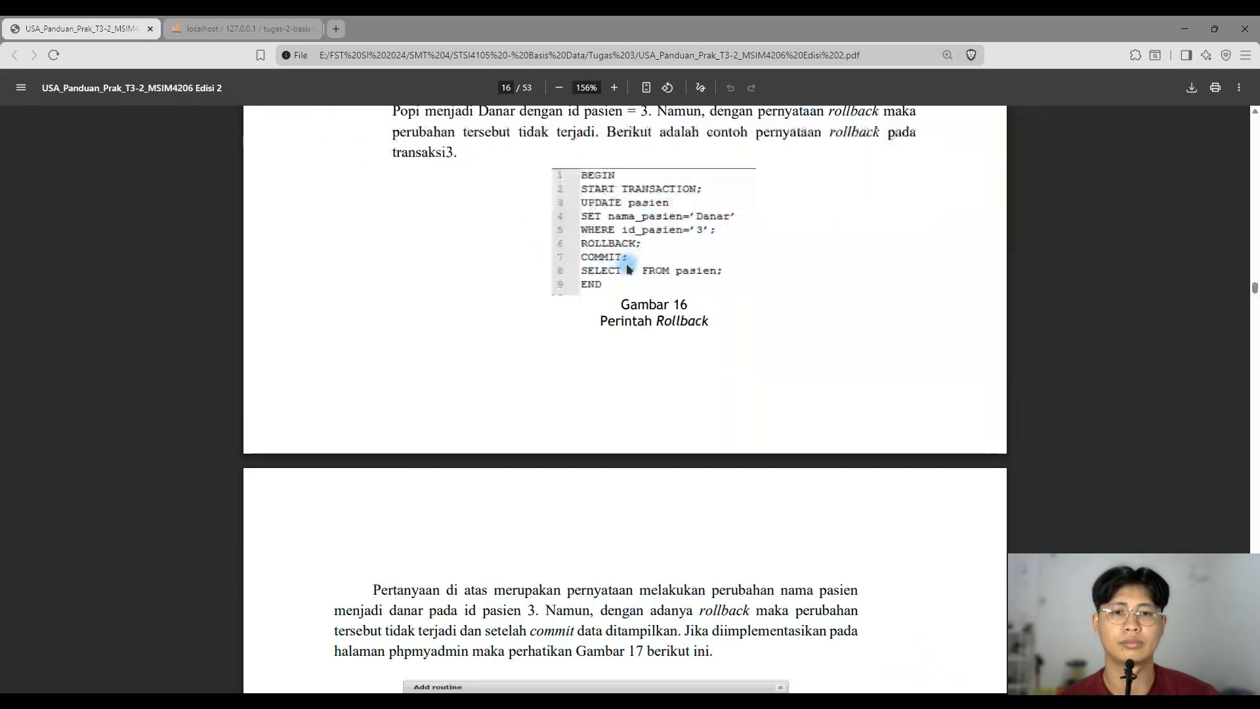
pyautogui.scroll(-3, 672, 271)
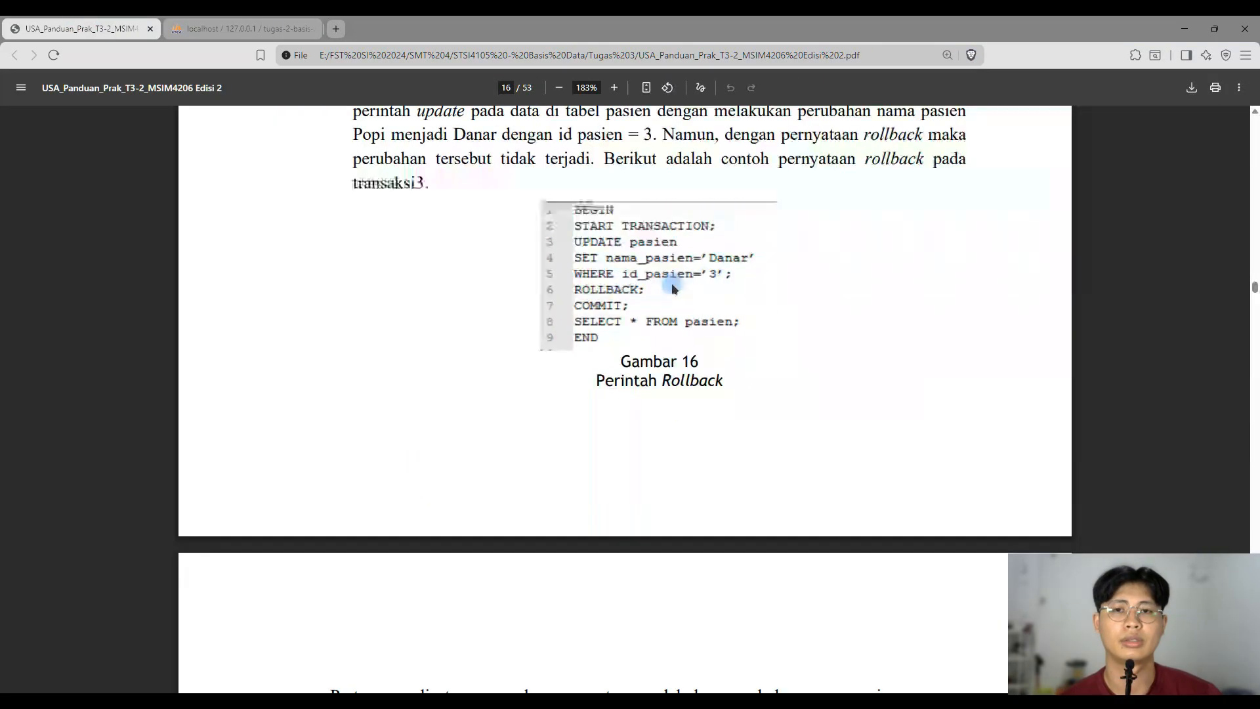
pyautogui.scroll(3, 671, 286)
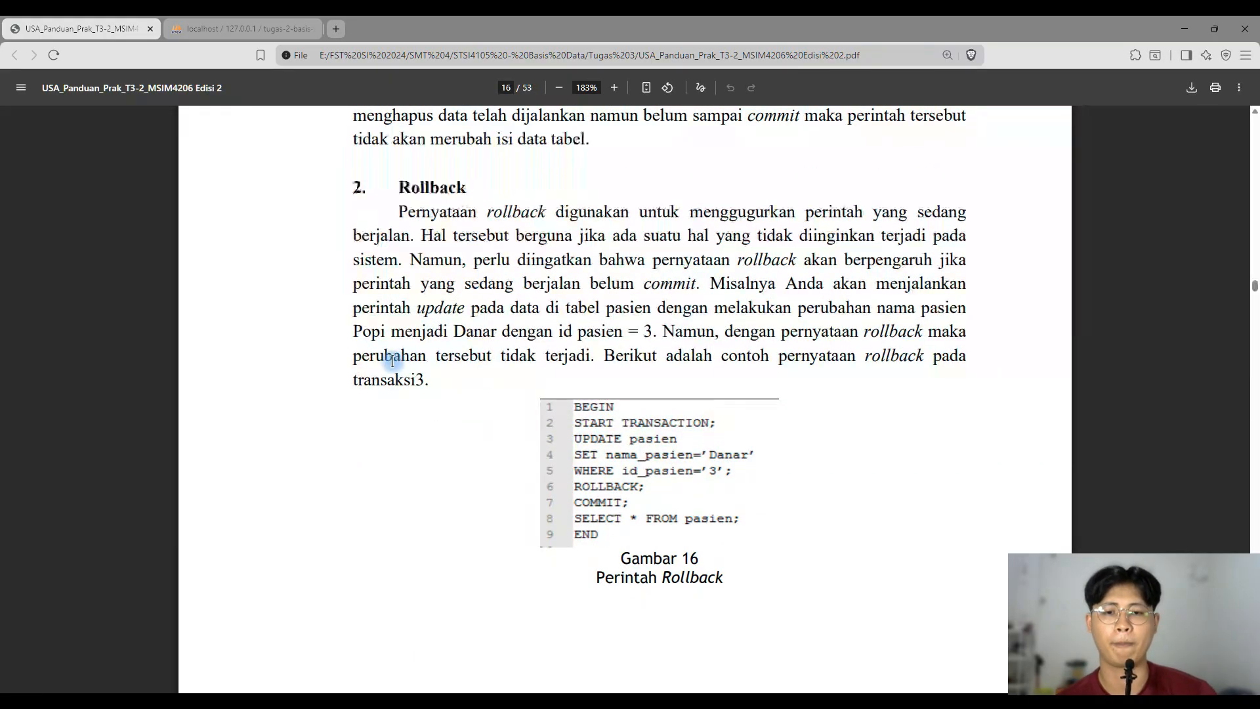
pyautogui.hotkey('alt', 'Tab')
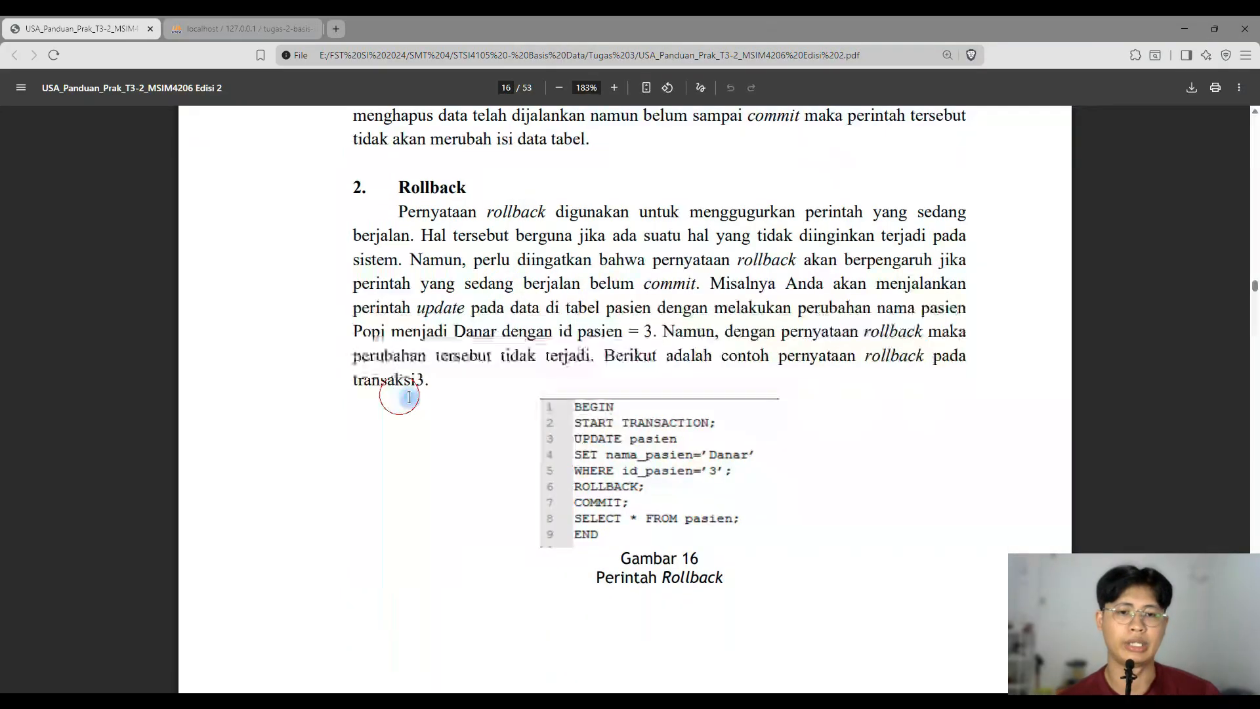
pyautogui.click(402, 395)
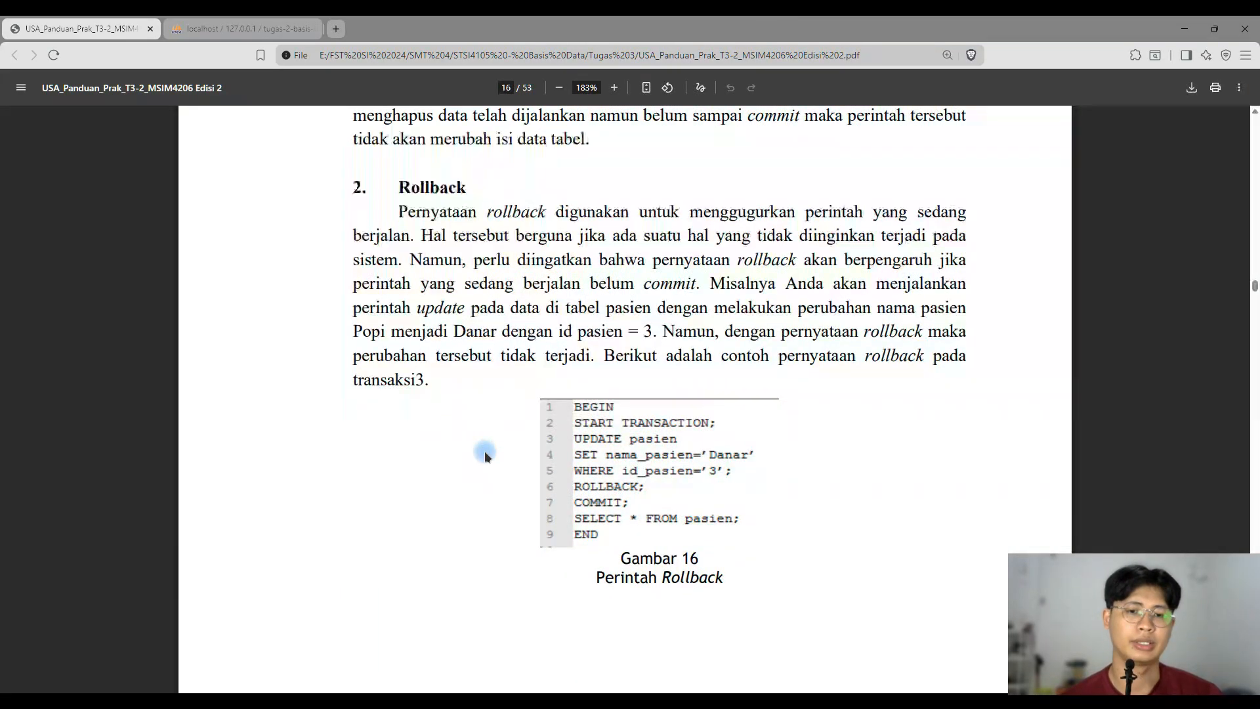
pyautogui.hotkey('alt', 'Tab')
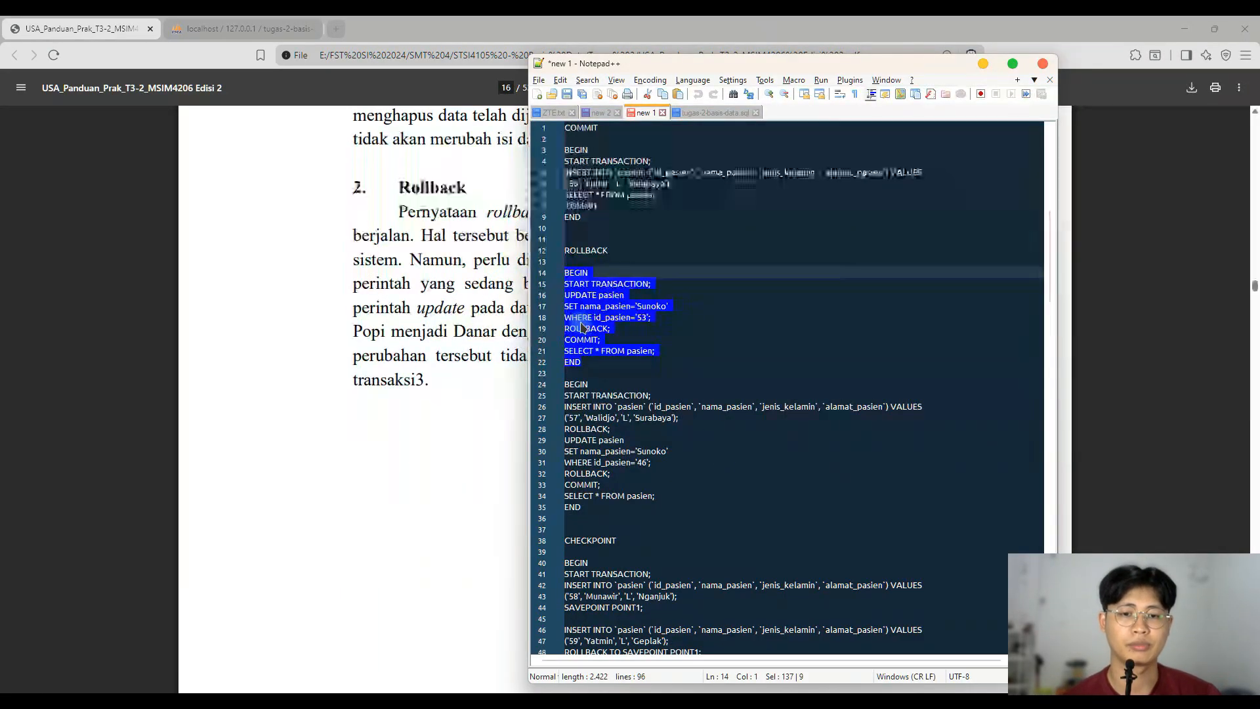
pyautogui.click(452, 466)
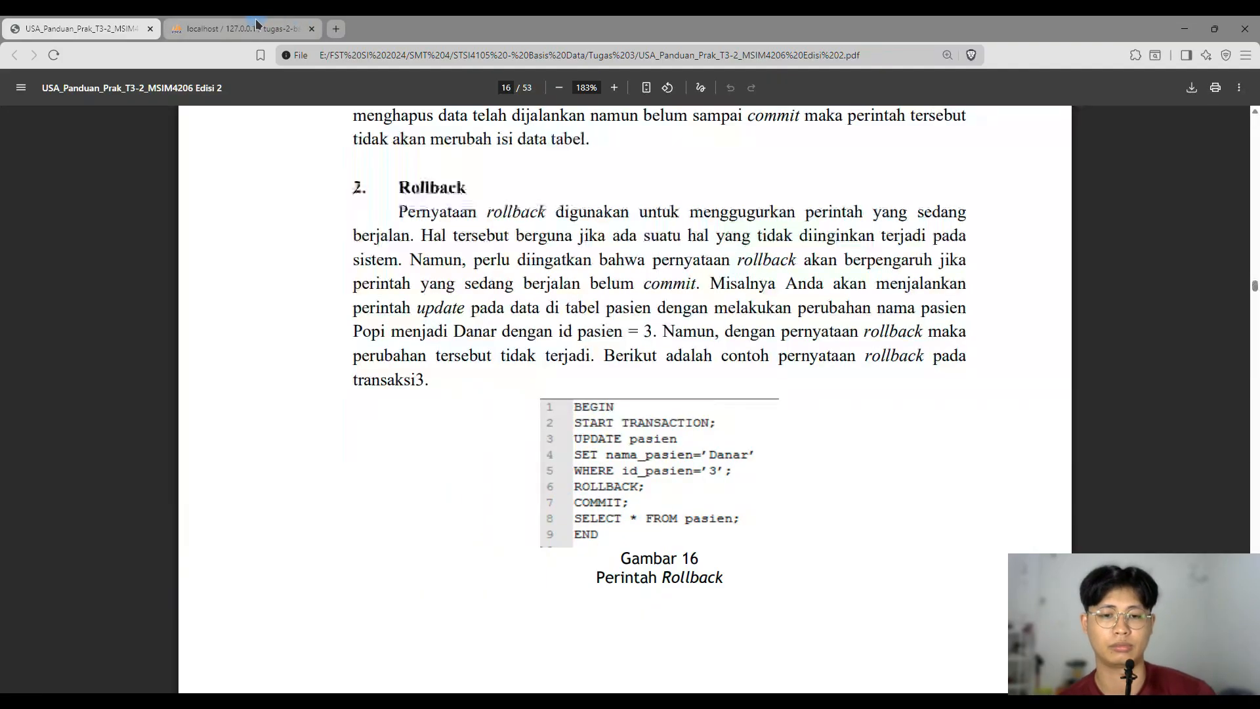
# - Return to phpMyAdmin, create the transaksi3 procedure with the pasted definition and execute it
pyautogui.click(228, 26)
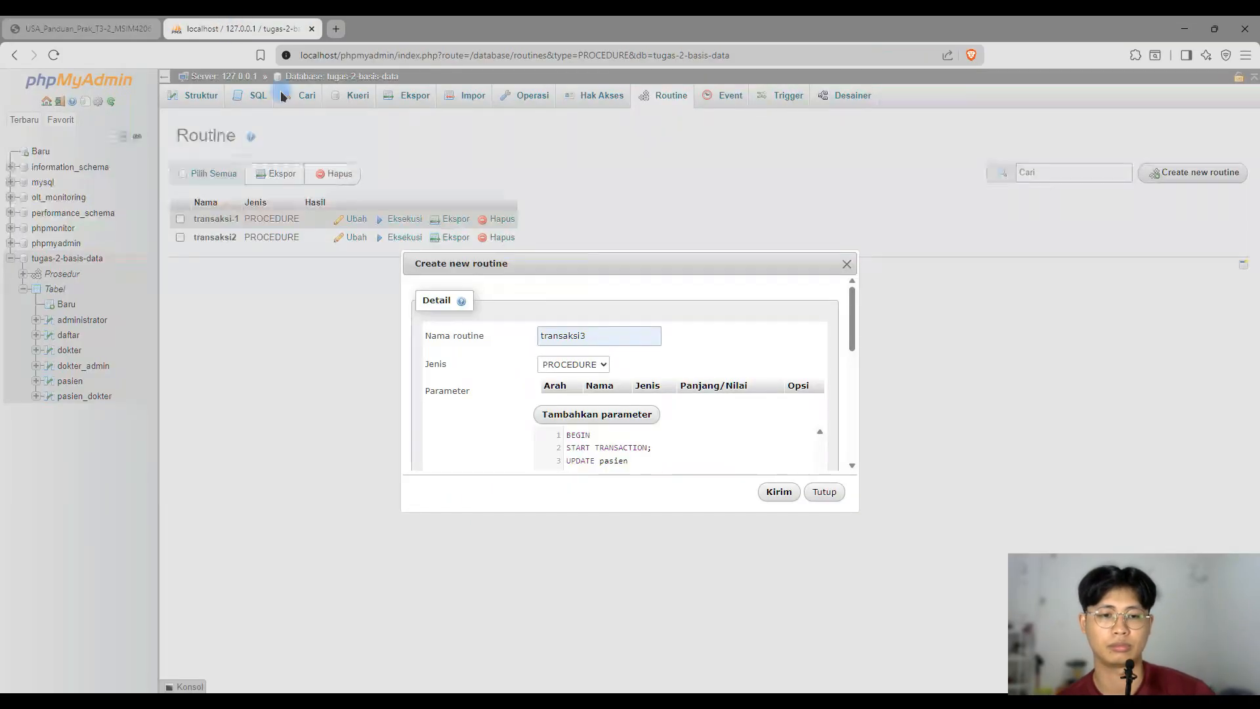
pyautogui.click(781, 492)
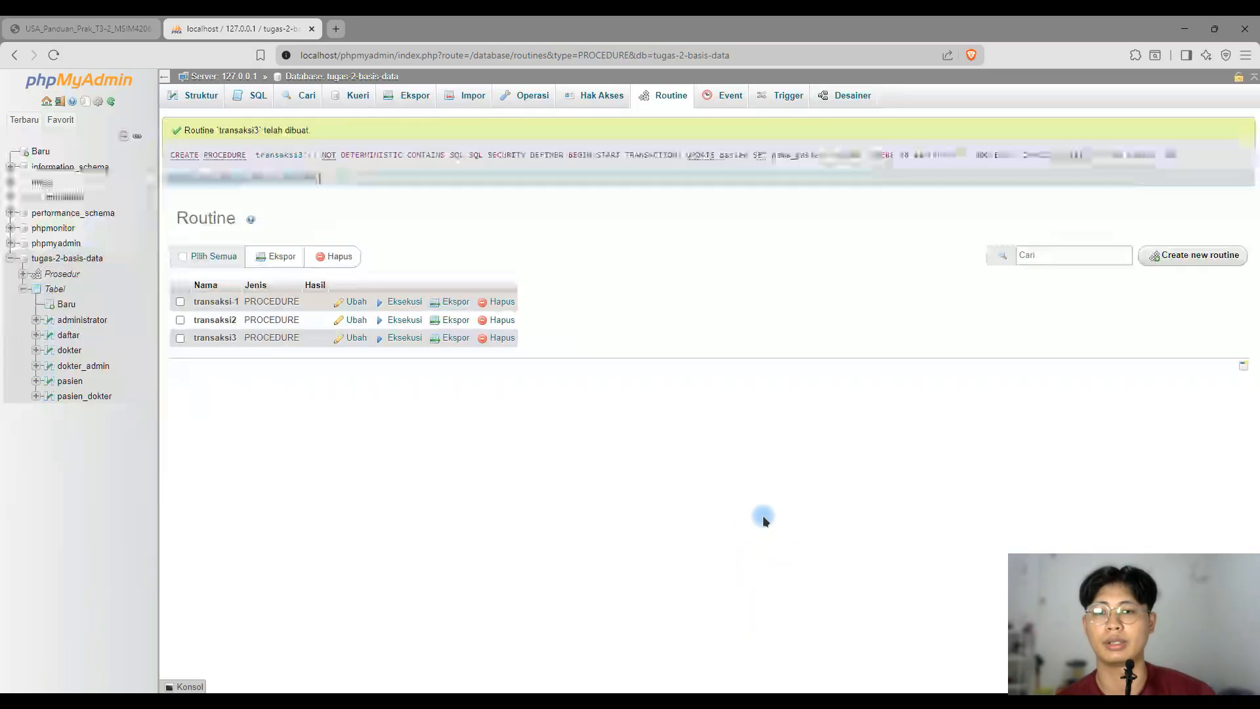
pyautogui.click(397, 339)
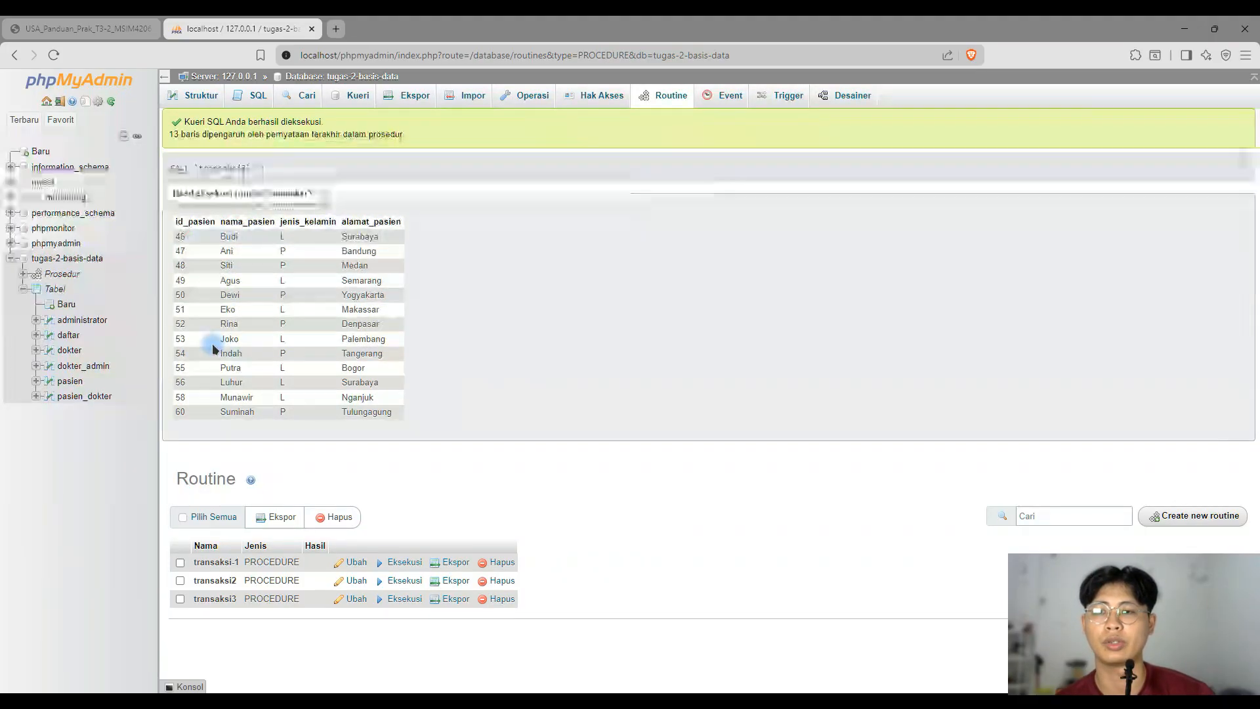
# - Compare the transaksi3 output for id_pasien 53 with the SET, WHERE and ROLLBACK lines of the first ROLLBACK transaction in Notepad++
pyautogui.hotkey('alt', 'Tab')
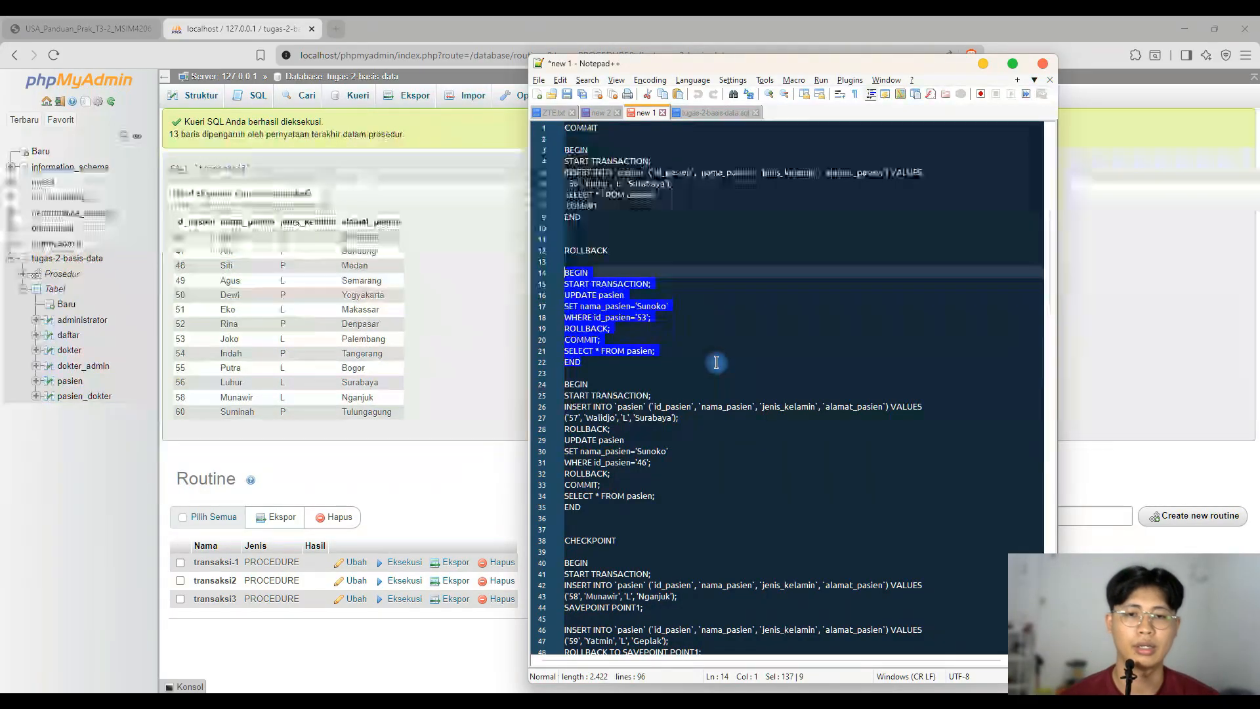
pyautogui.click(616, 340)
pyautogui.moveTo(626, 329); pyautogui.dragTo(518, 320)
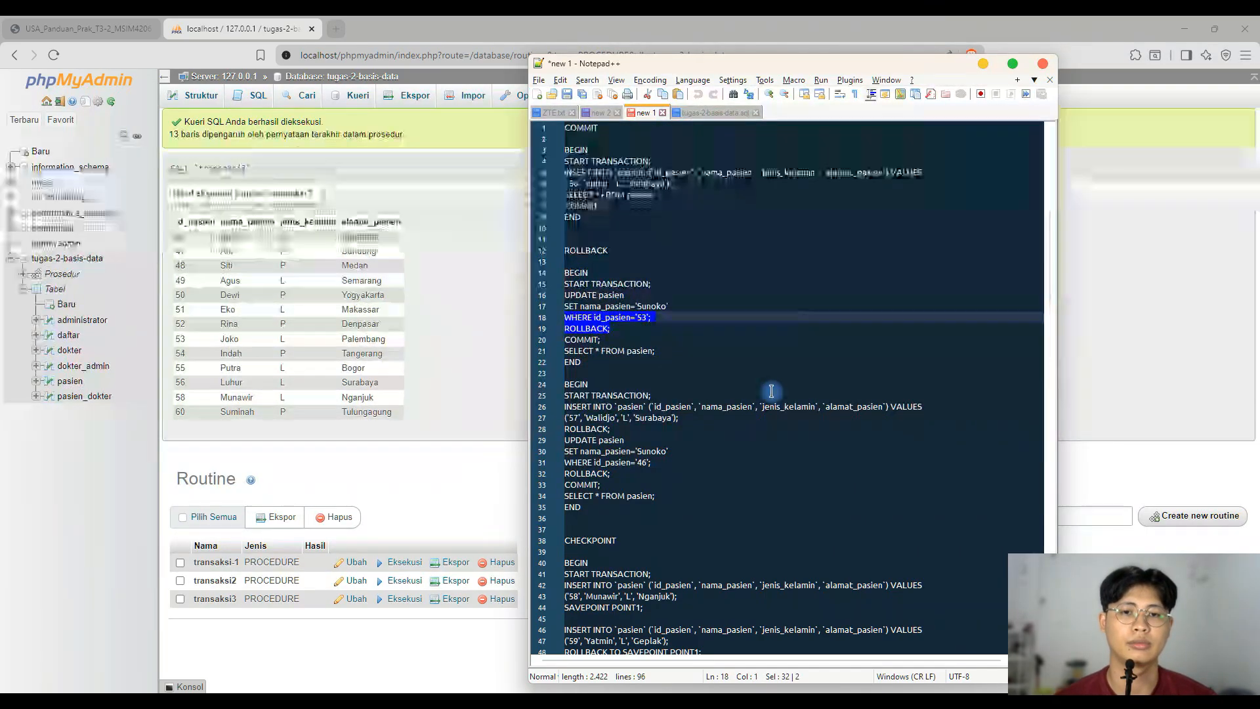
pyautogui.click(781, 373)
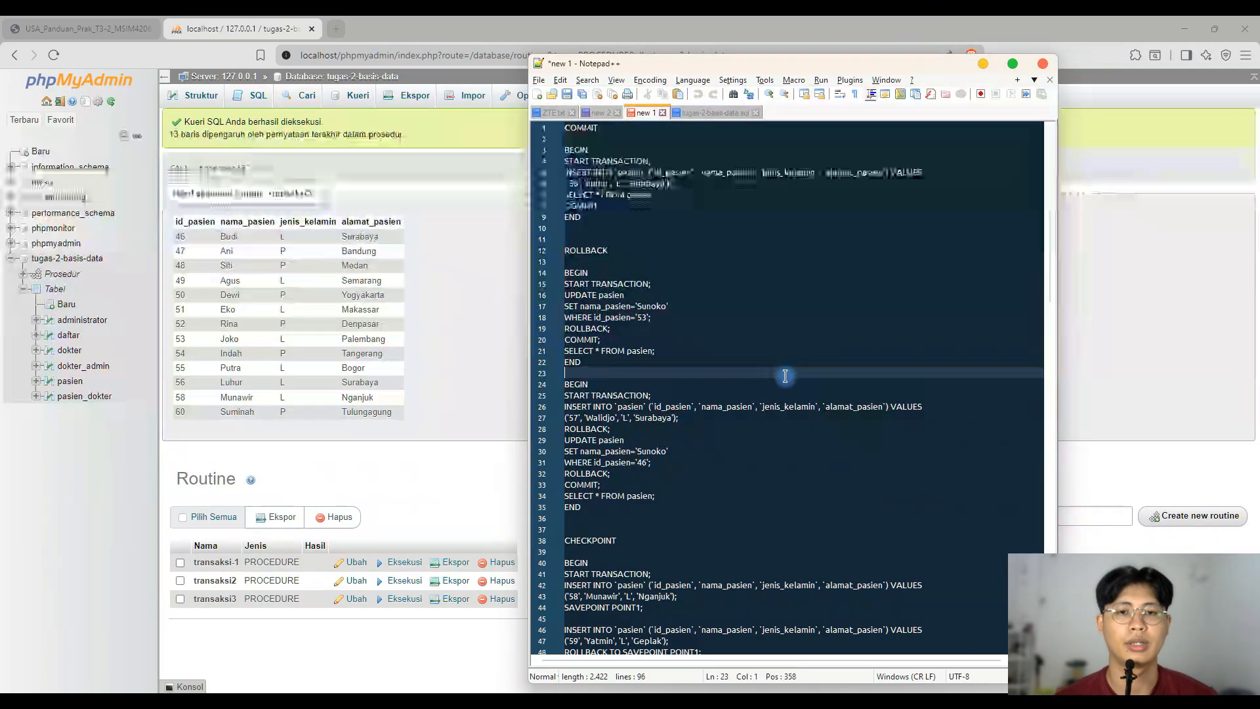
pyautogui.click(669, 306)
pyautogui.hotkey('shift', 'Home')
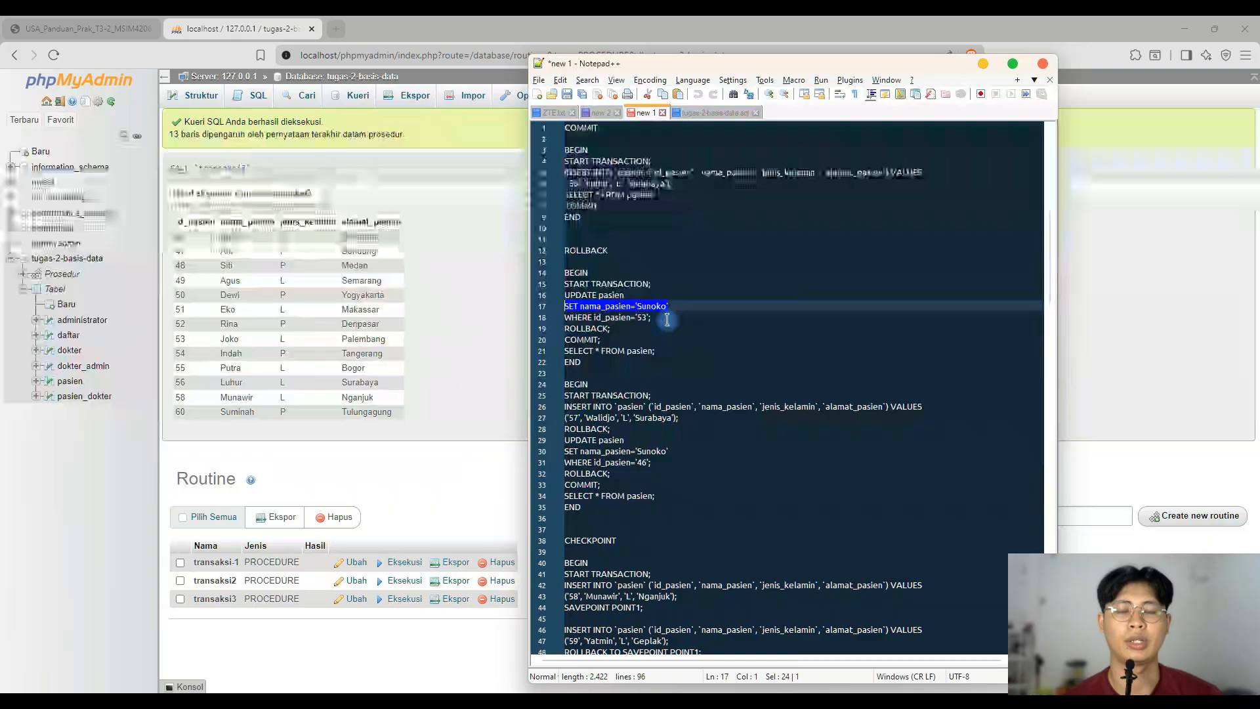
pyautogui.click(645, 317)
pyautogui.click(620, 330)
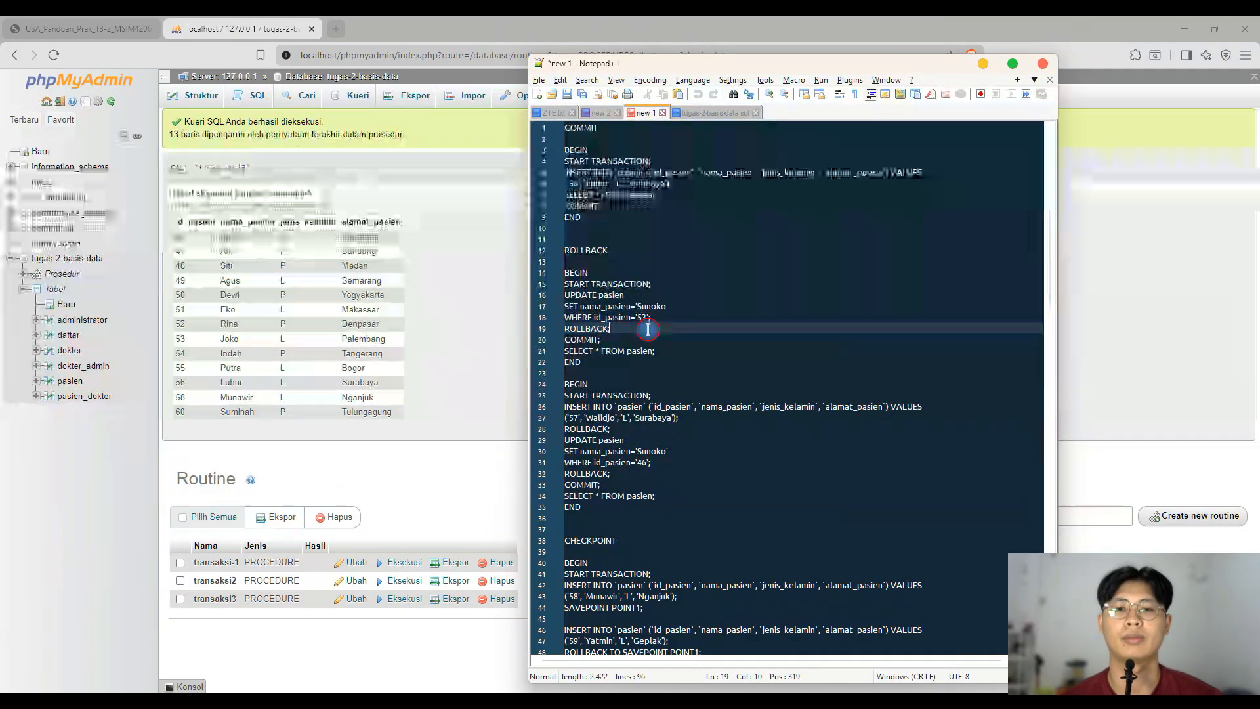
pyautogui.moveTo(620, 330); pyautogui.dragTo(477, 329)
pyautogui.click(427, 366)
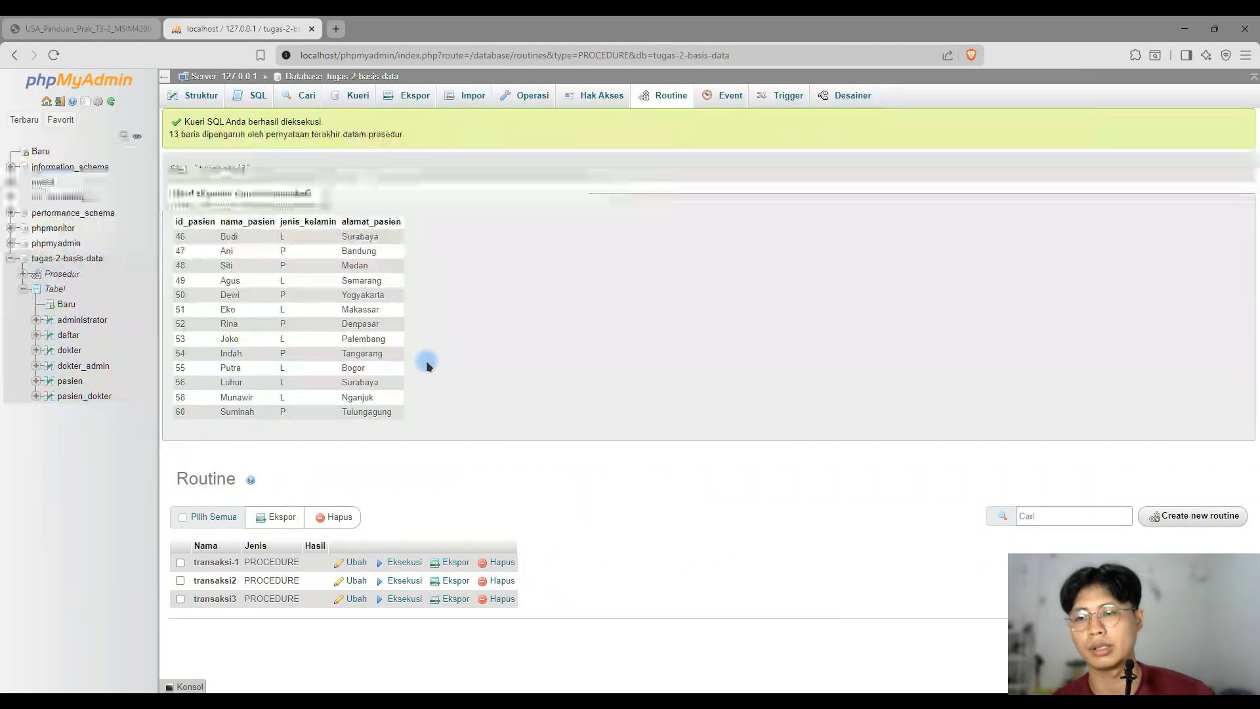
pyautogui.hotkey('alt', 'Tab')
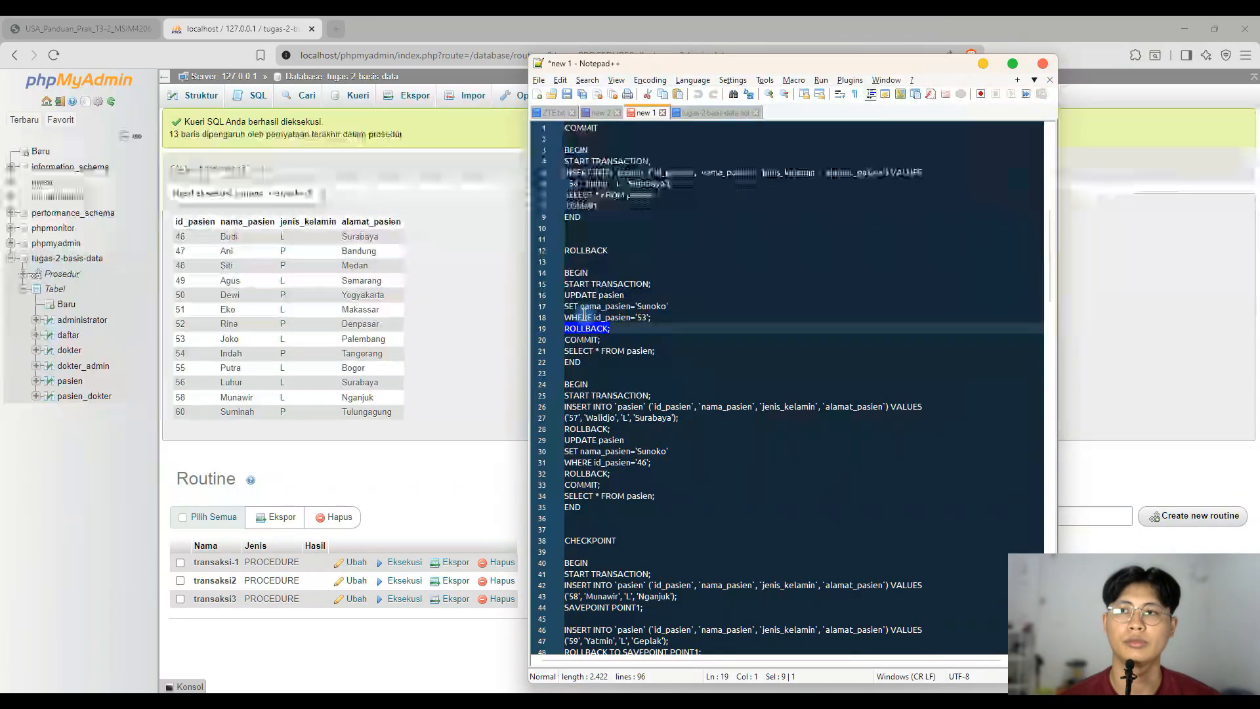
# - Read the practicum guide PDF from Gambar 16 through the Gambar 18 result to the modified rollback example in Gambar 19
pyautogui.click(85, 29)
pyautogui.scroll(-15, 617, 252)
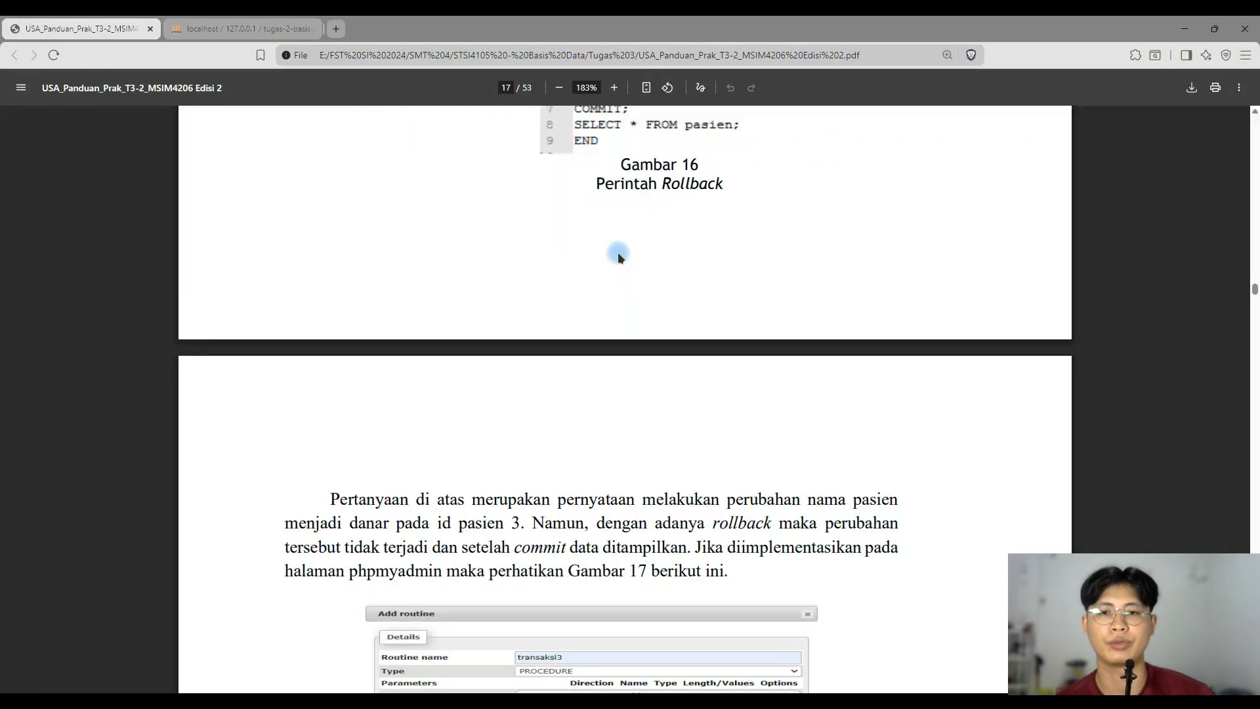
pyautogui.scroll(-11, 595, 288)
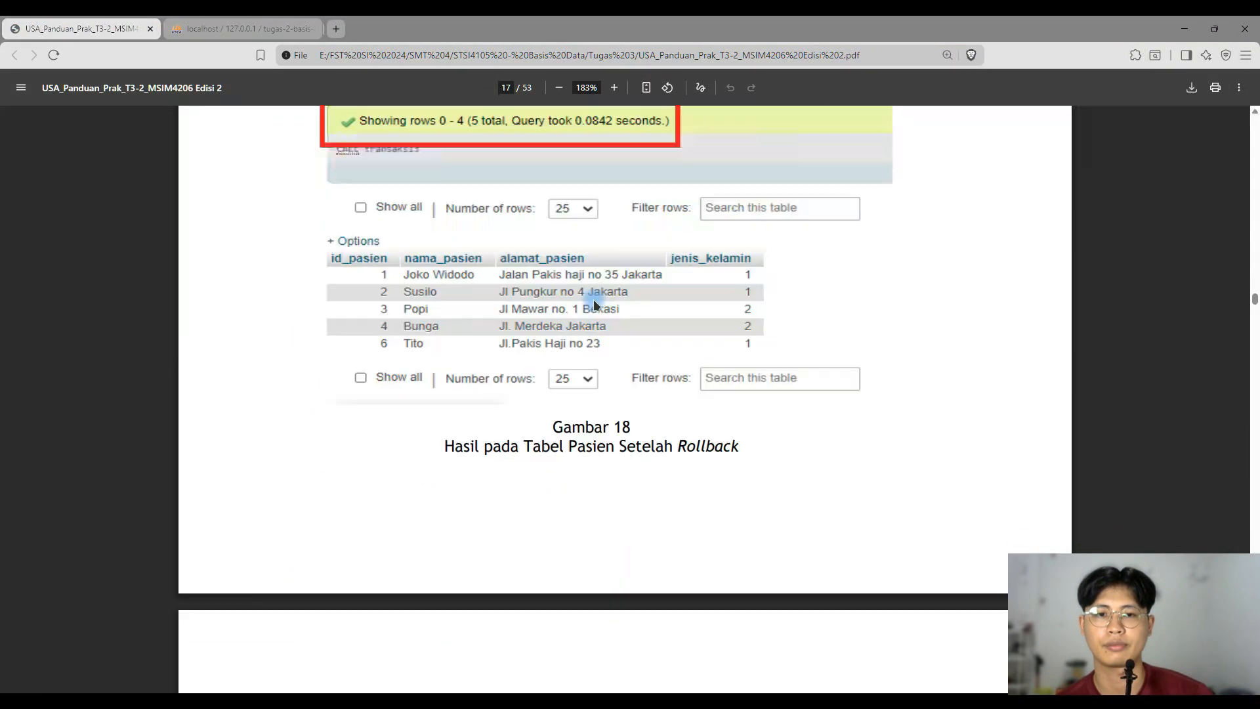
pyautogui.scroll(5, 594, 299)
pyautogui.scroll(-12, 593, 301)
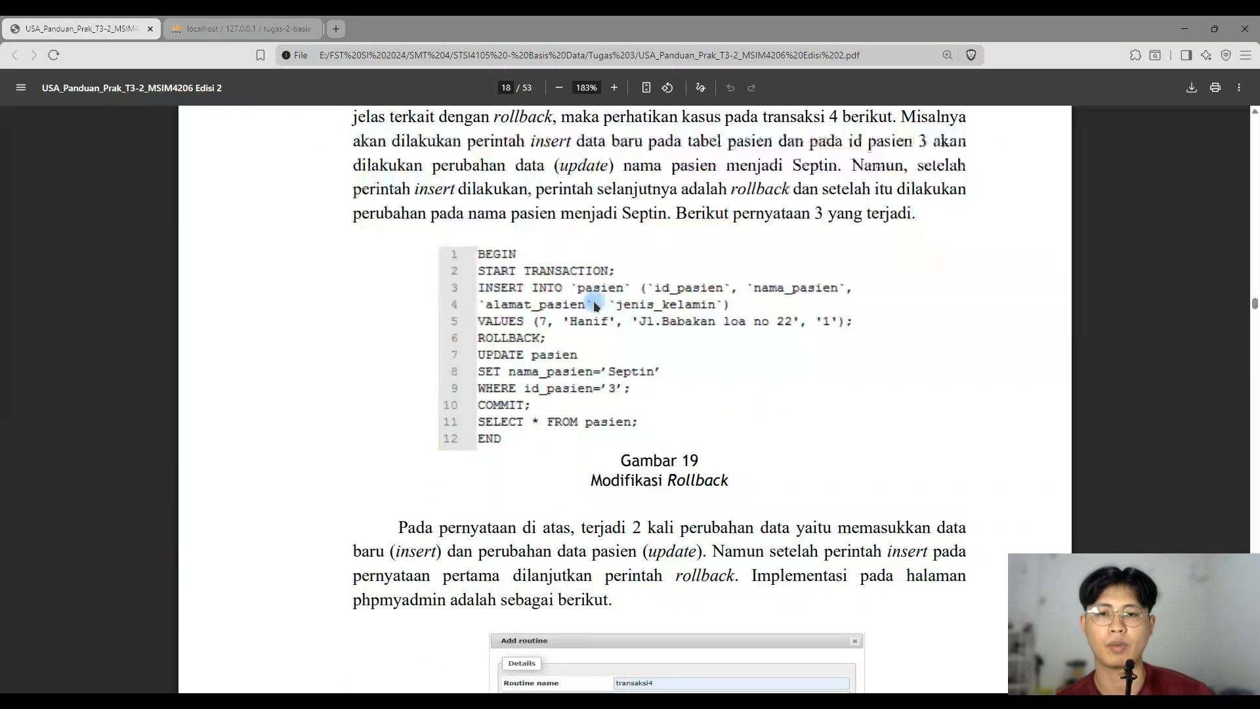
pyautogui.scroll(3, 671, 354)
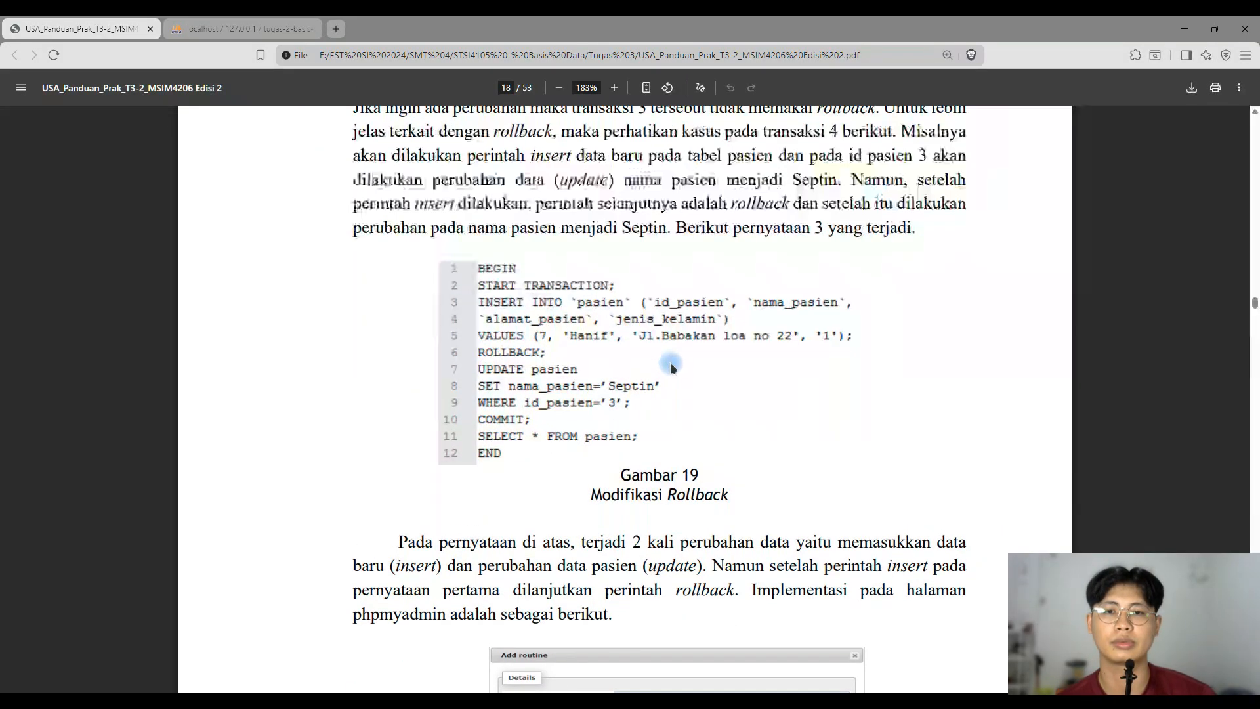
# - Compare the second ROLLBACK transaction in the Notepad++ script with the guide's transaksi4 example in Gambar 19 and Gambar 20
pyautogui.hotkey('alt', 'Tab')
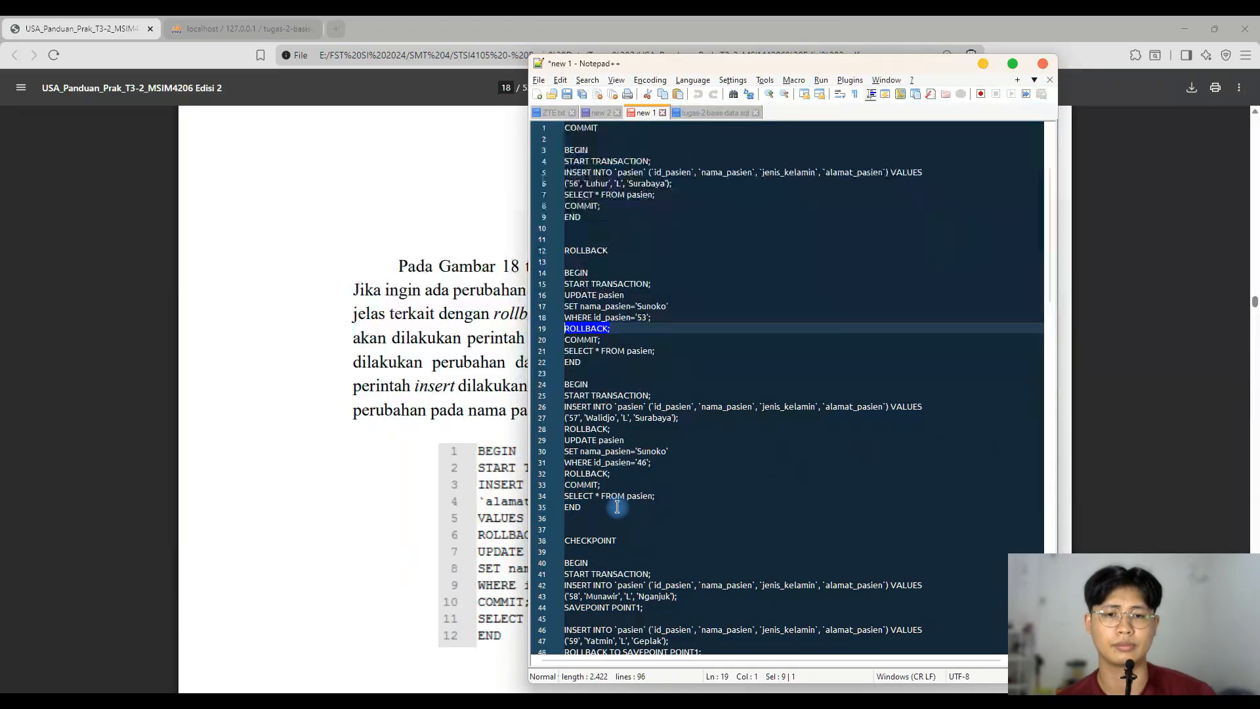
pyautogui.click(594, 509)
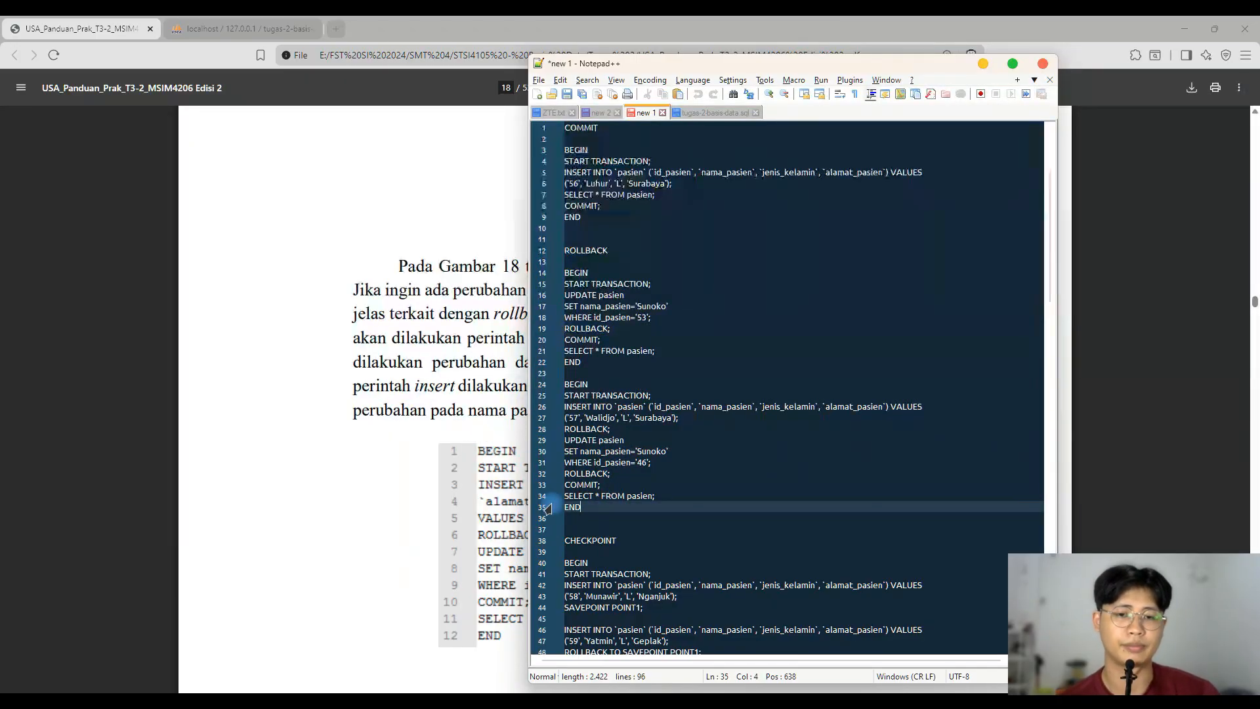
pyautogui.moveTo(599, 506); pyautogui.dragTo(540, 389)
pyautogui.click(499, 384)
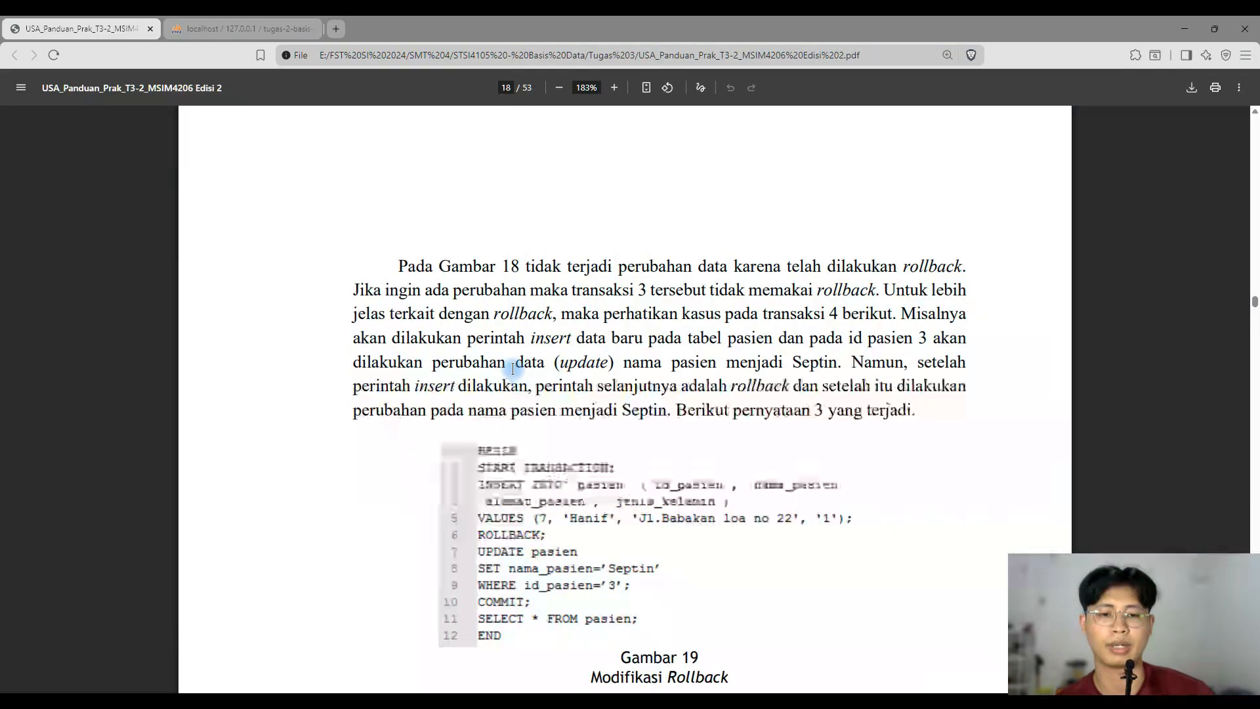
pyautogui.scroll(-3, 529, 373)
pyautogui.scroll(-12, 551, 368)
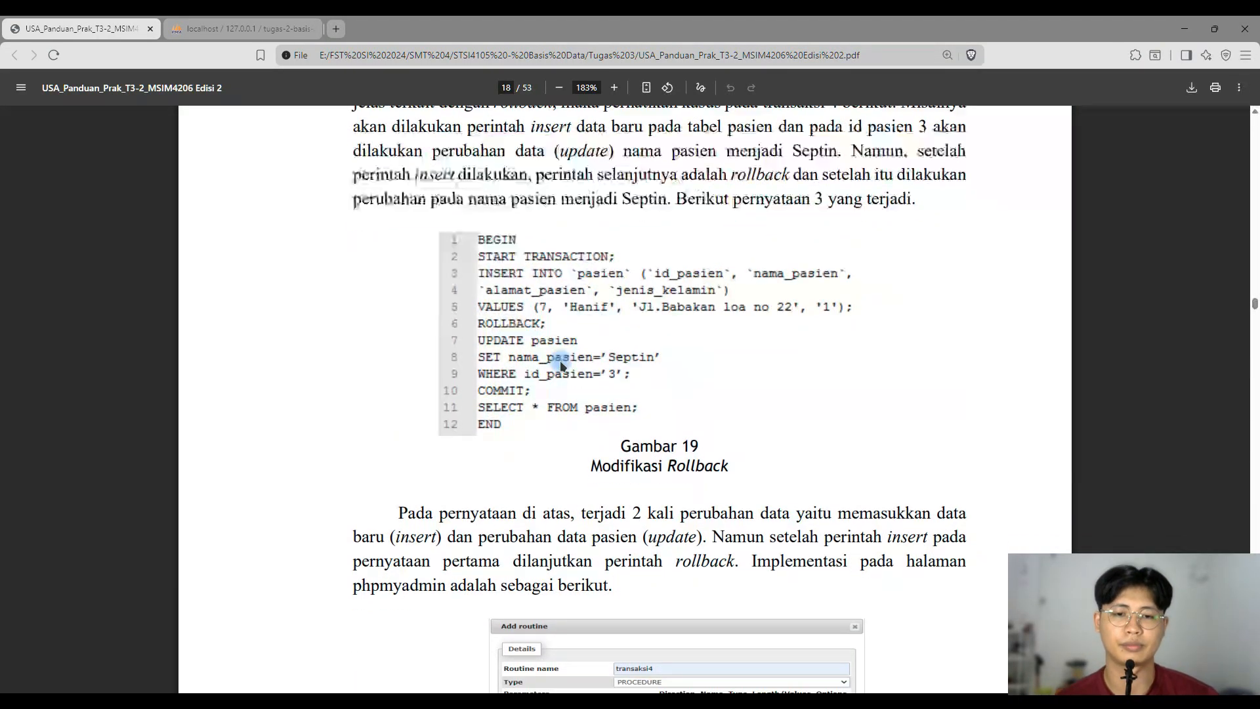
pyautogui.scroll(-4, 555, 354)
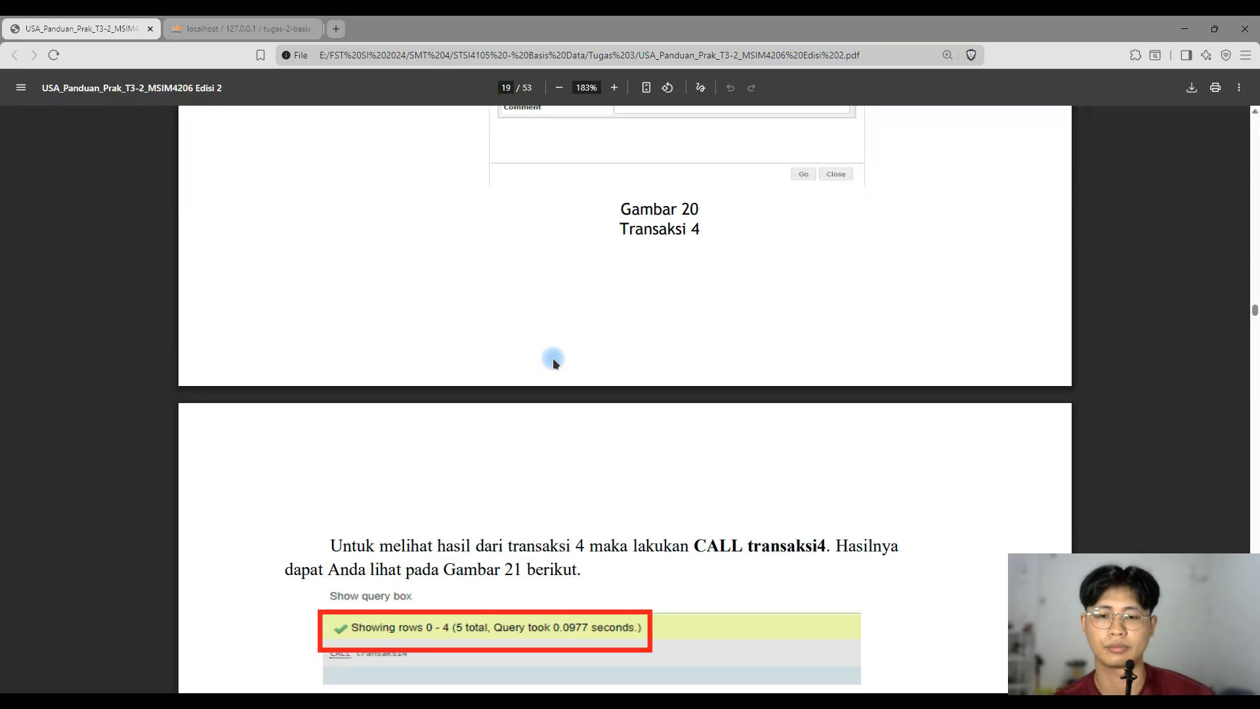
# - Open the procedure list of tugas-2-basis-data and select the second ROLLBACK transaction, from BEGIN to END, in the Notepad++ script
pyautogui.click(266, 27)
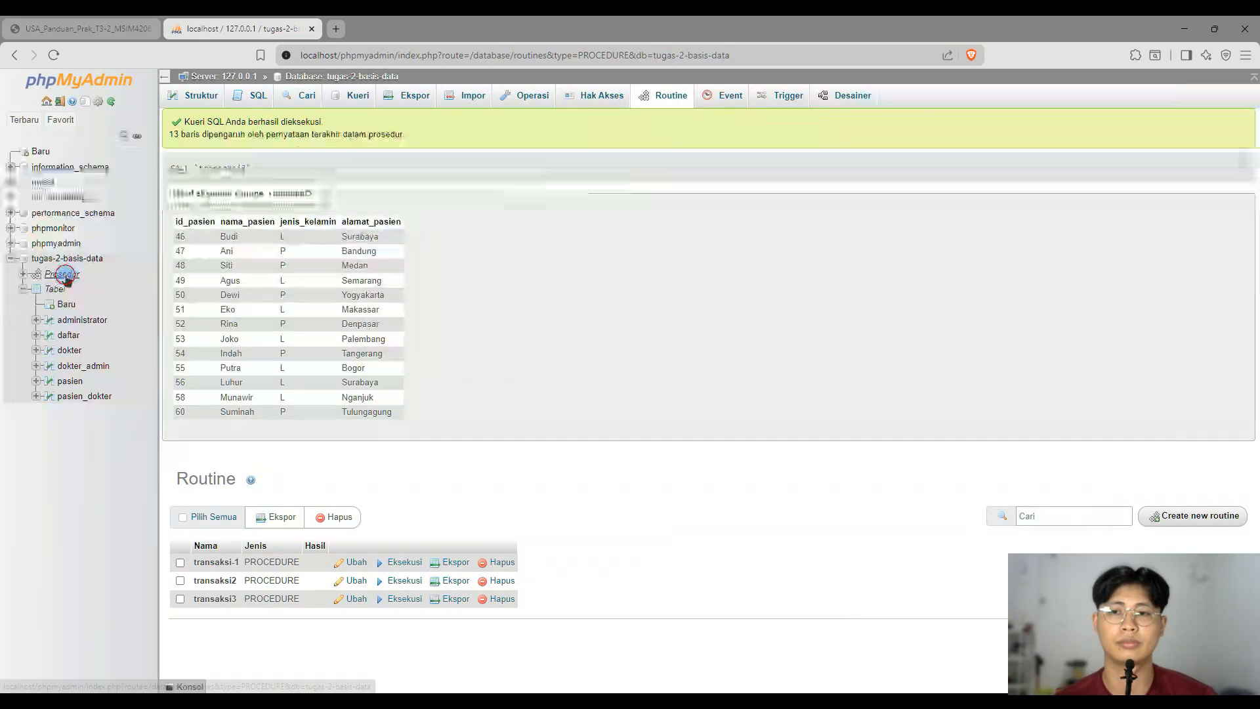
pyautogui.click(65, 275)
pyautogui.hotkey('alt', 'Tab')
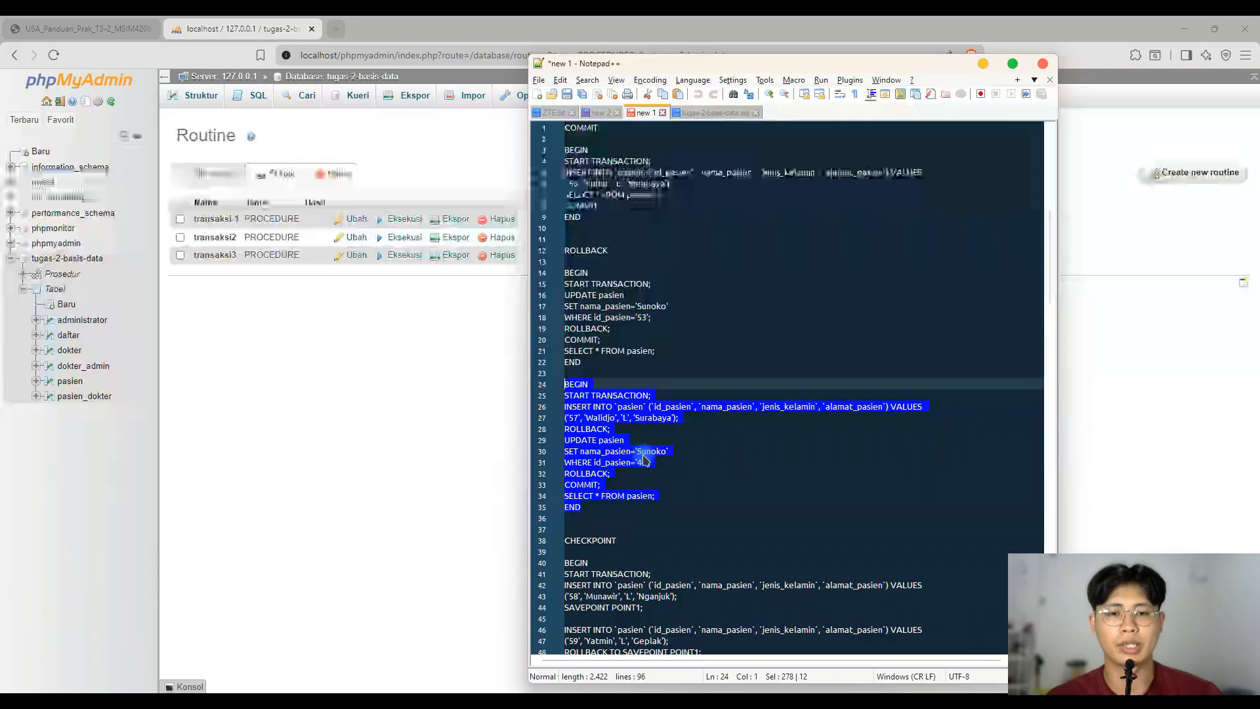
pyautogui.click(619, 477)
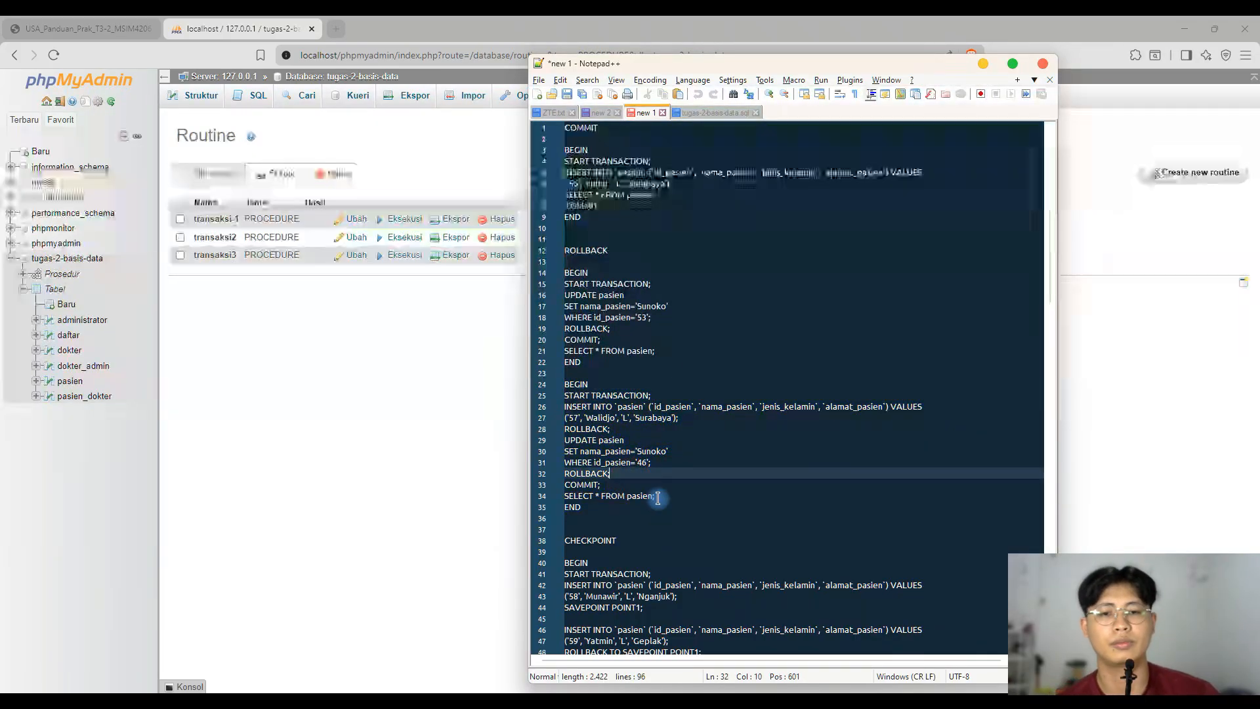
pyautogui.moveTo(618, 514); pyautogui.dragTo(566, 385)
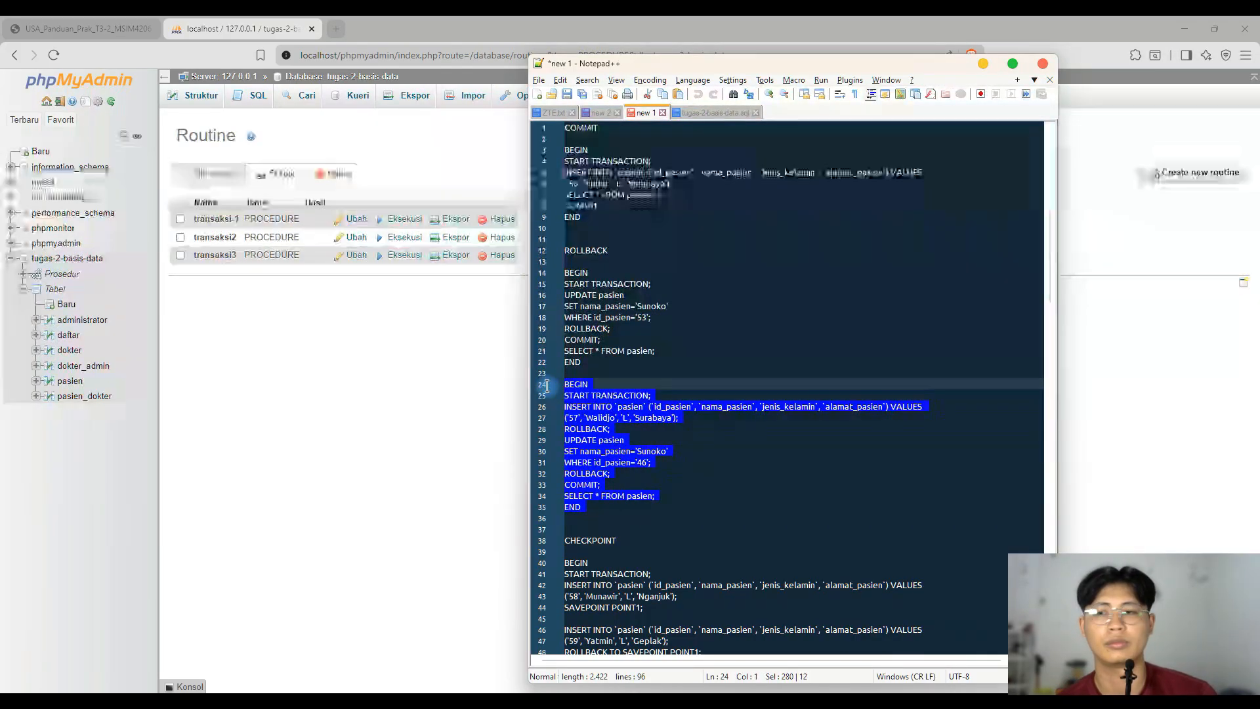
# - Open the rows of the pasien table and compare them with the second ROLLBACK transaction in the Notepad++ script
pyautogui.click(291, 416)
pyautogui.click(70, 381)
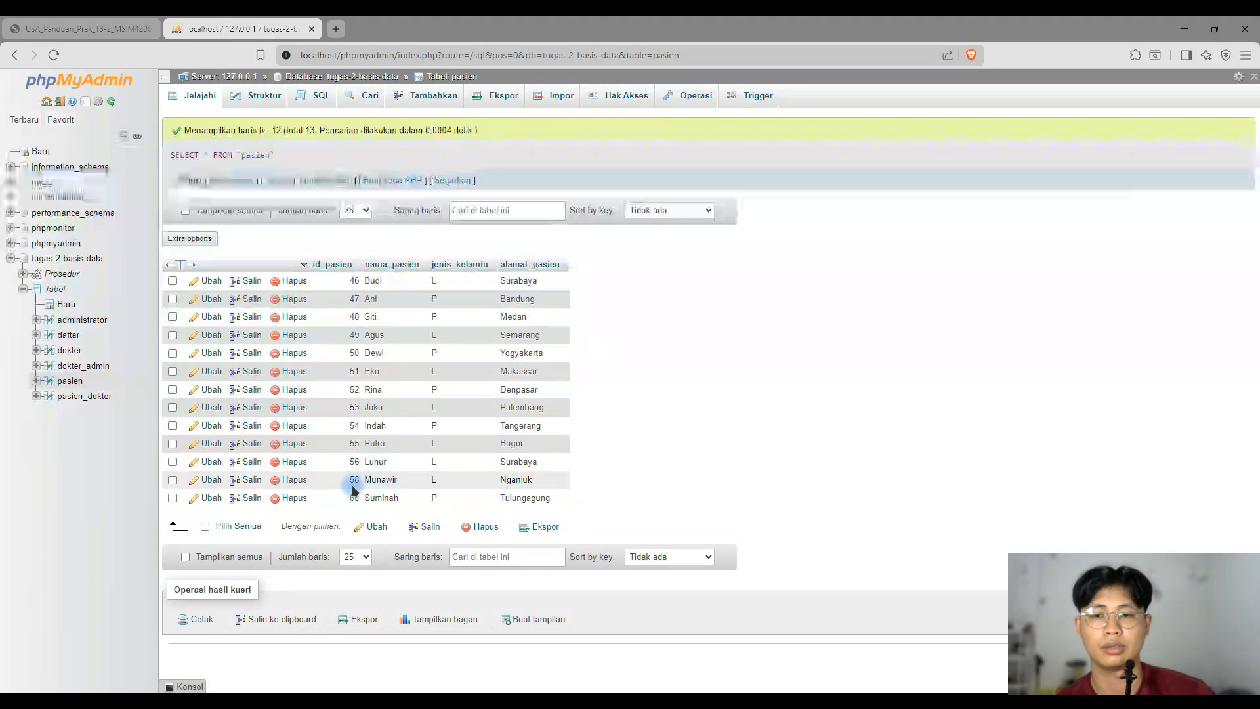
pyautogui.hotkey('alt', 'Tab')
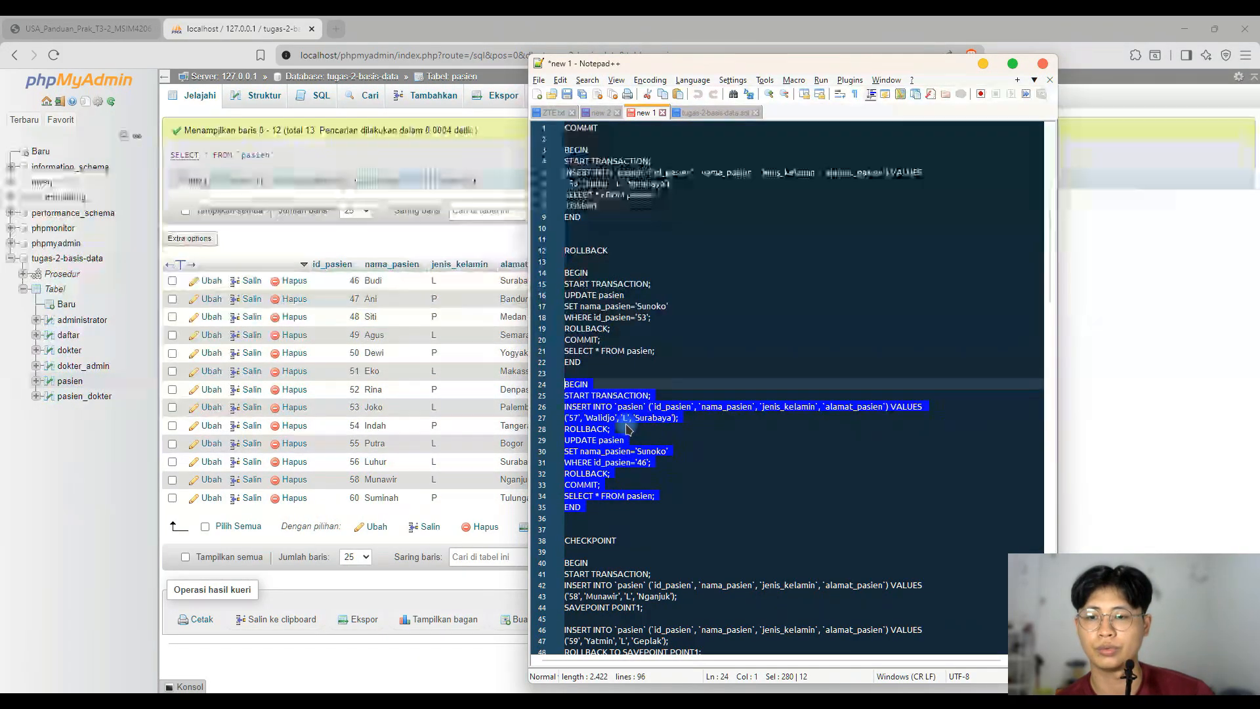
pyautogui.click(90, 501)
pyautogui.moveTo(88, 396); pyautogui.dragTo(159, 389)
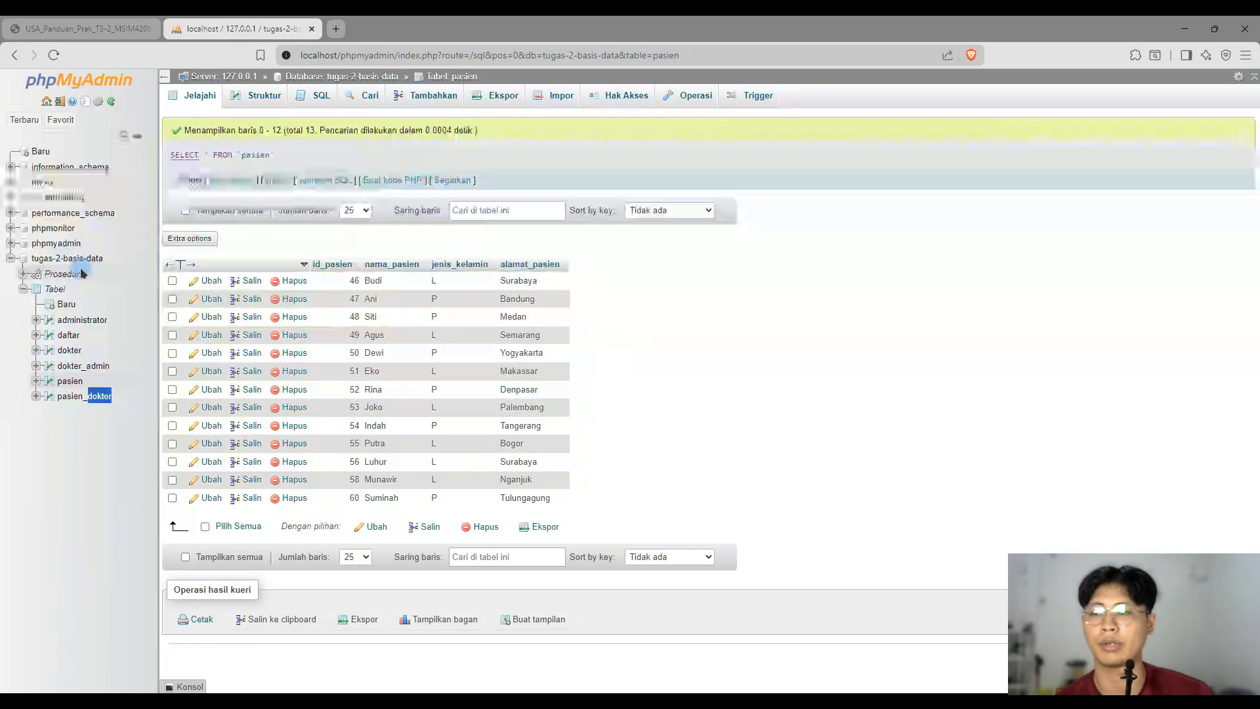
# - Start a new procedure named transaksi4 in tugas-2-basis-data, using the second ROLLBACK transaction from the Notepad++ script as its definition
pyautogui.click(62, 275)
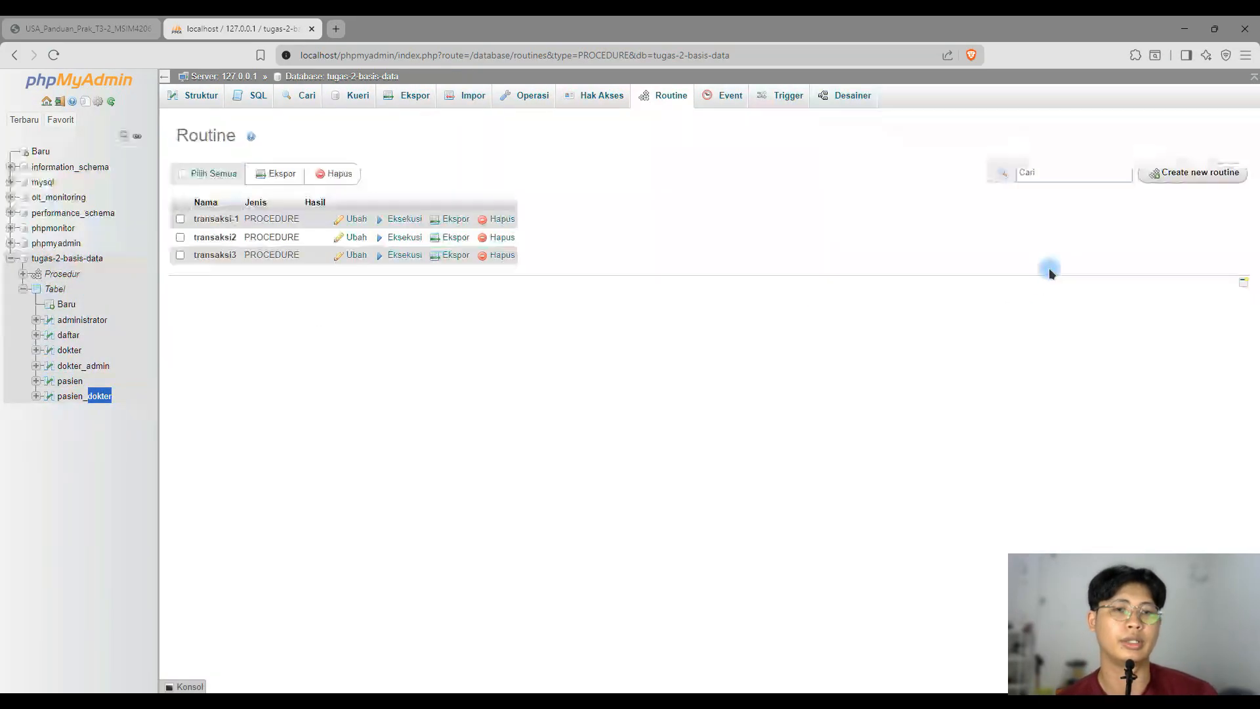
pyautogui.click(1182, 177)
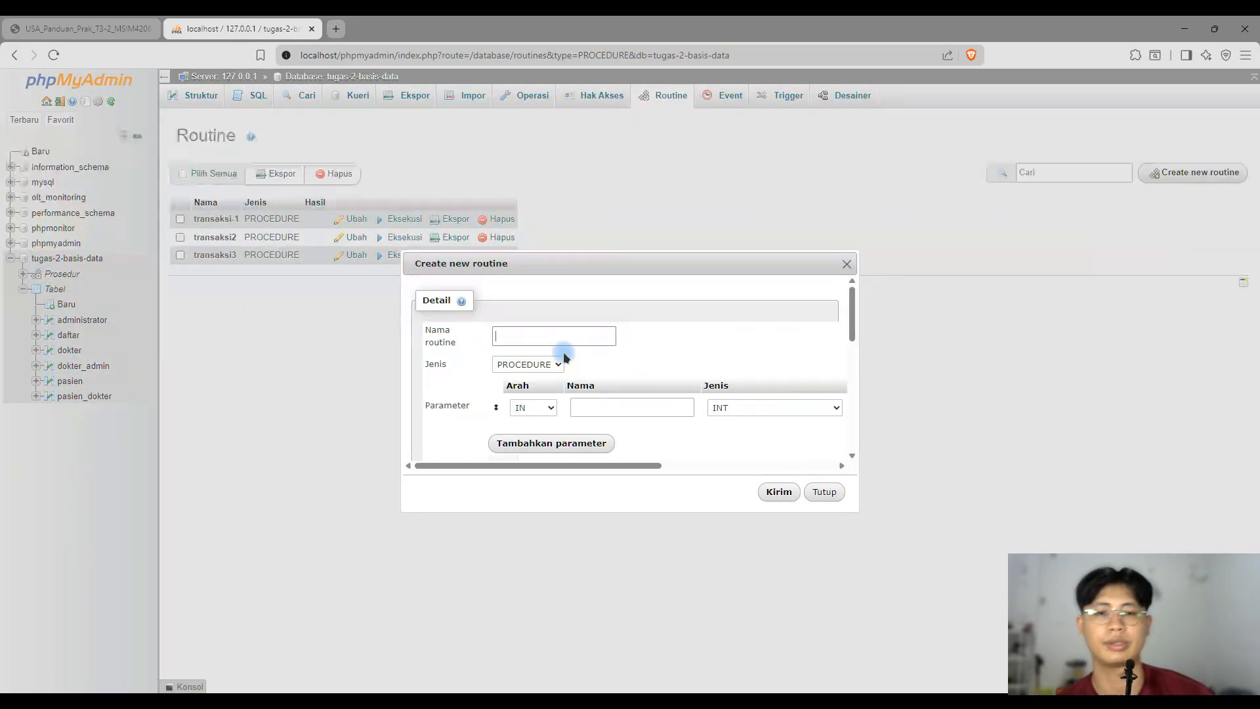
pyautogui.write('transaksi4')
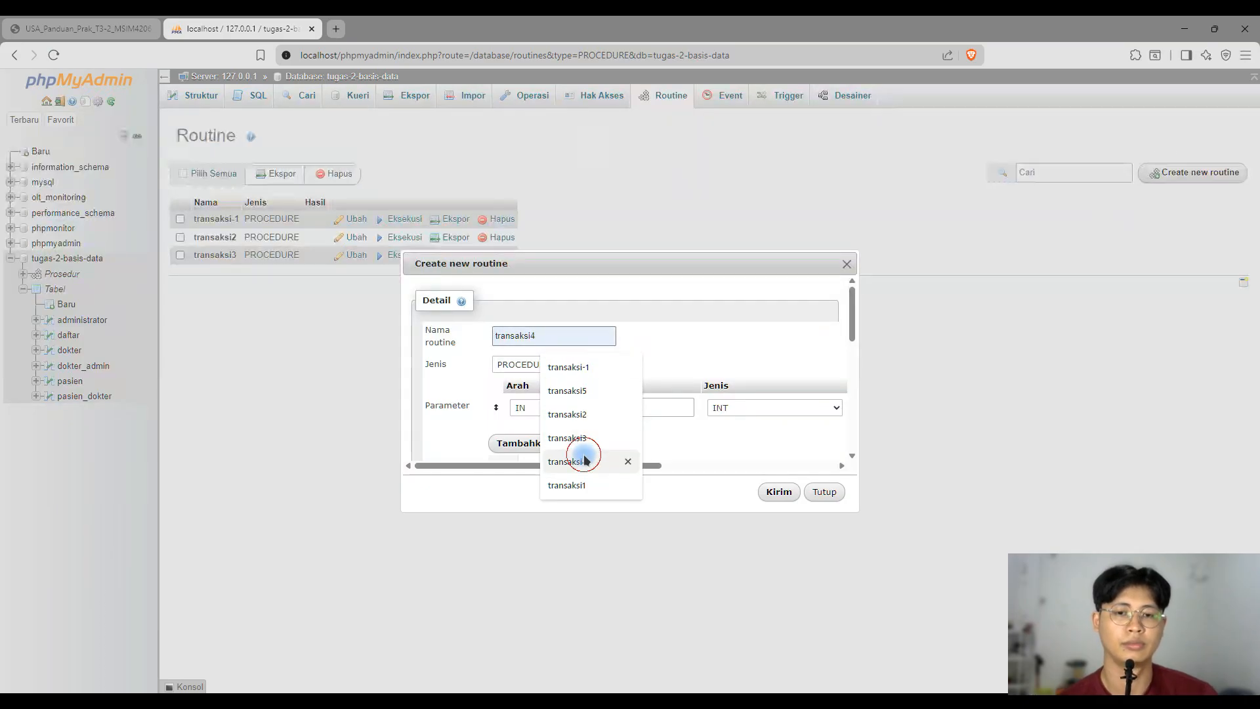
pyautogui.click(582, 461)
pyautogui.scroll(-10, 631, 398)
pyautogui.scroll(5, 711, 383)
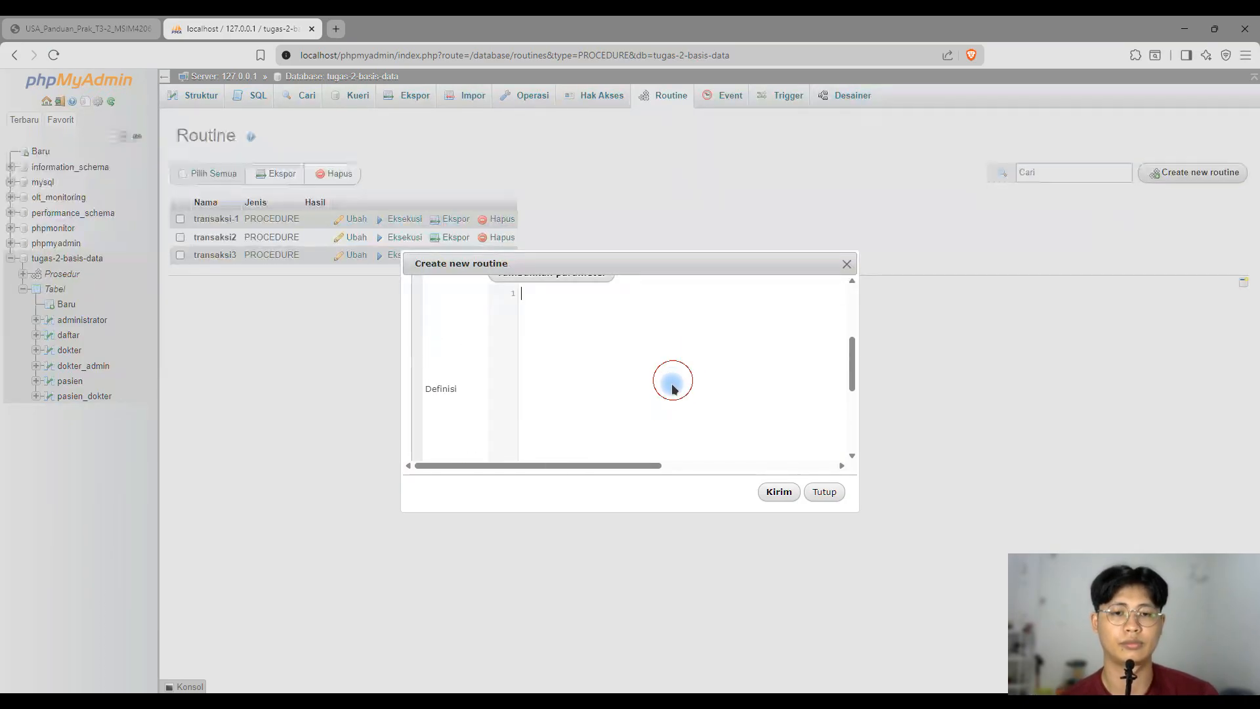
pyautogui.hotkey('alt', 'Tab')
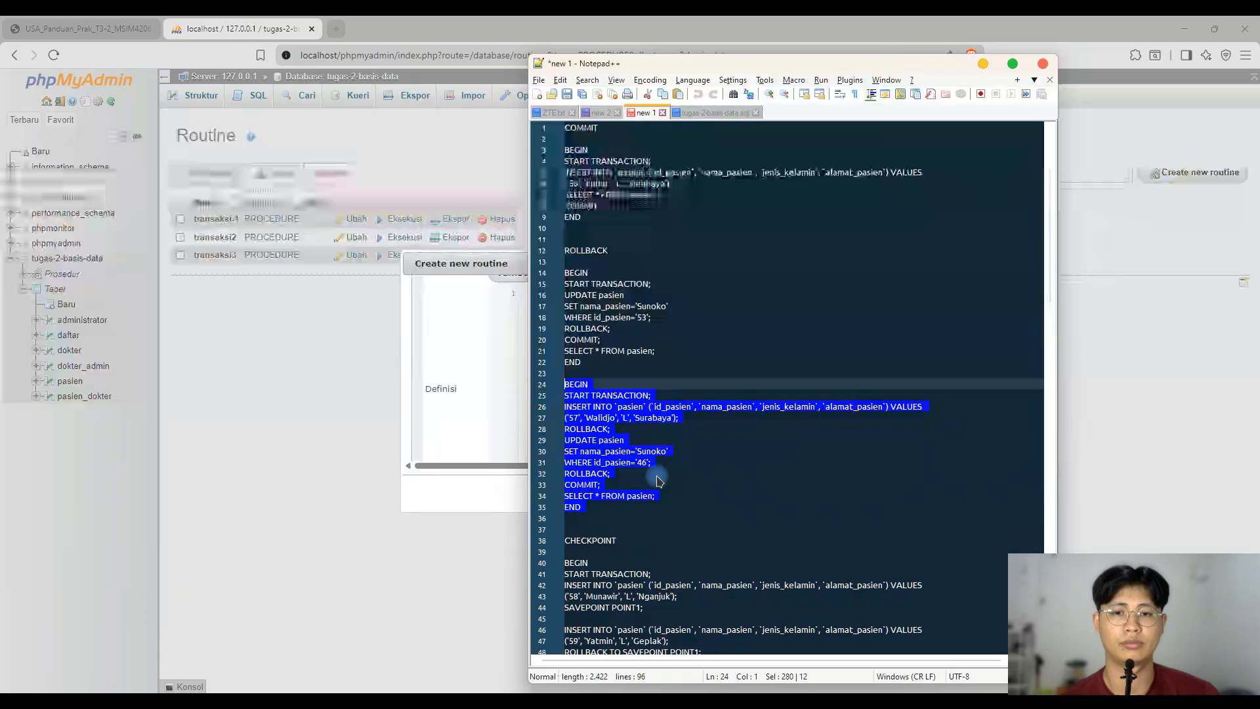
pyautogui.hotkey('alt', 'Tab')
# - Remove the empty parameter row from transaksi4 and create the routine
pyautogui.scroll(5, 640, 368)
pyautogui.hscroll(5, 798, 379)
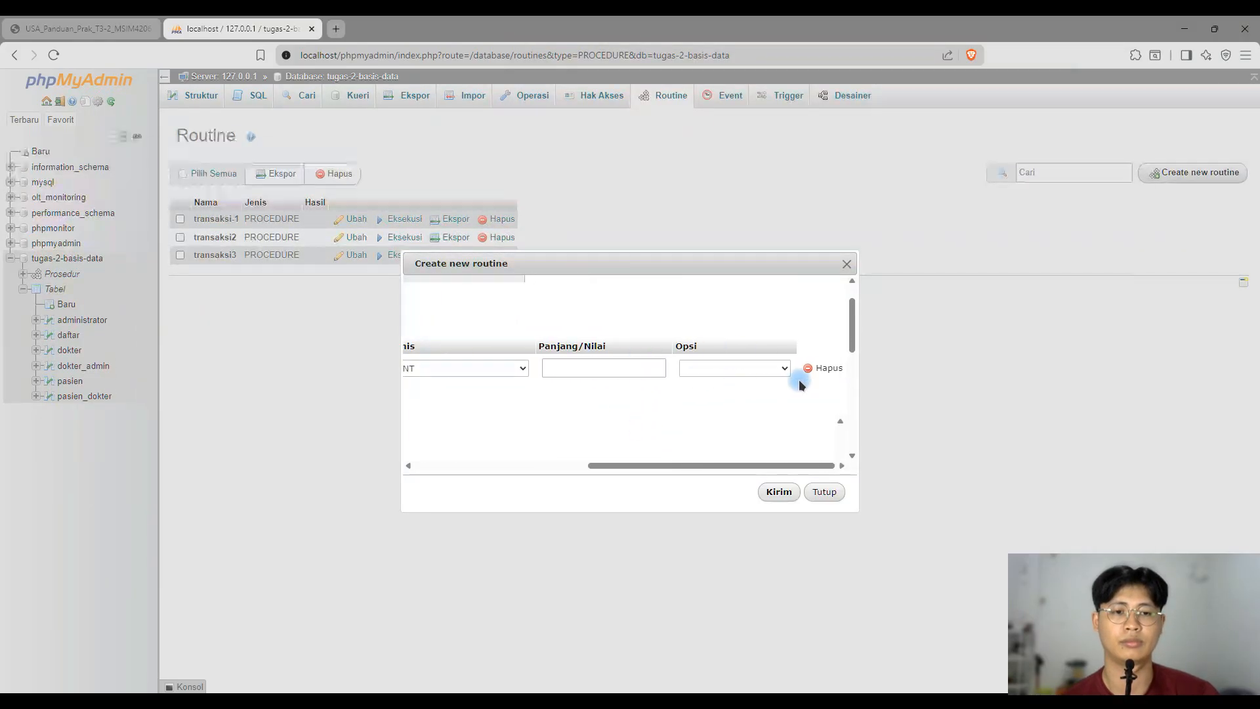
pyautogui.click(824, 369)
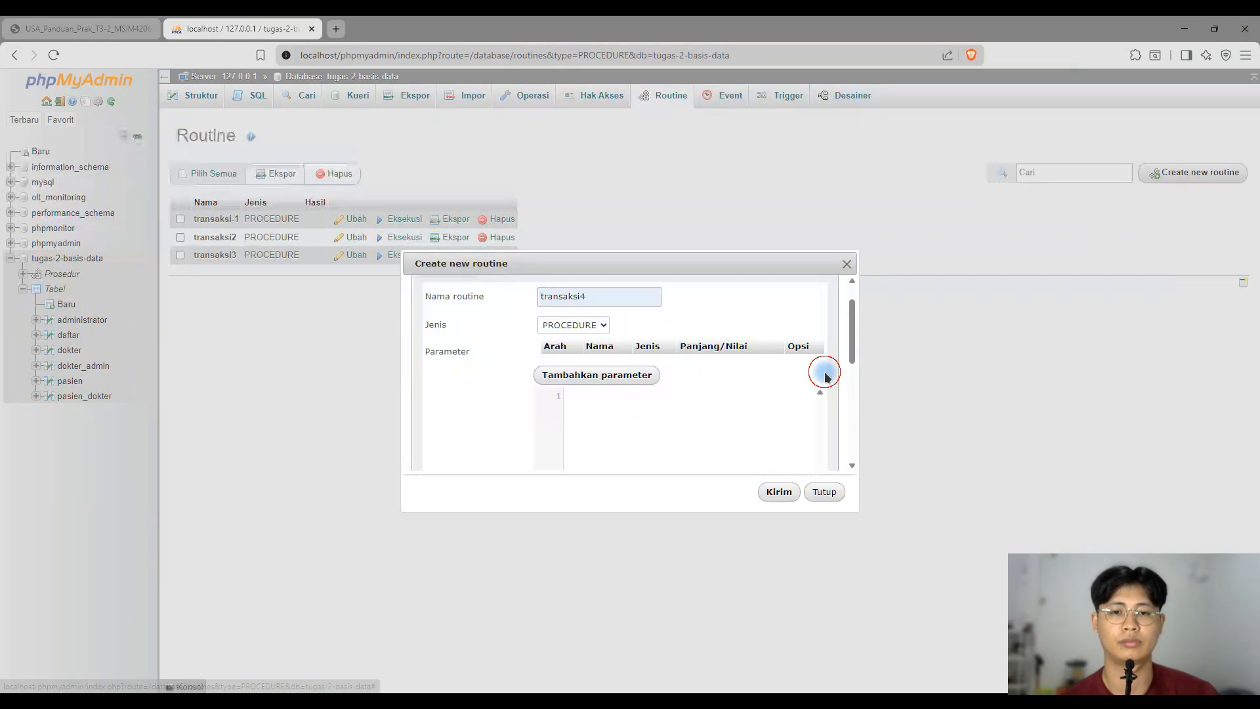
pyautogui.click(778, 492)
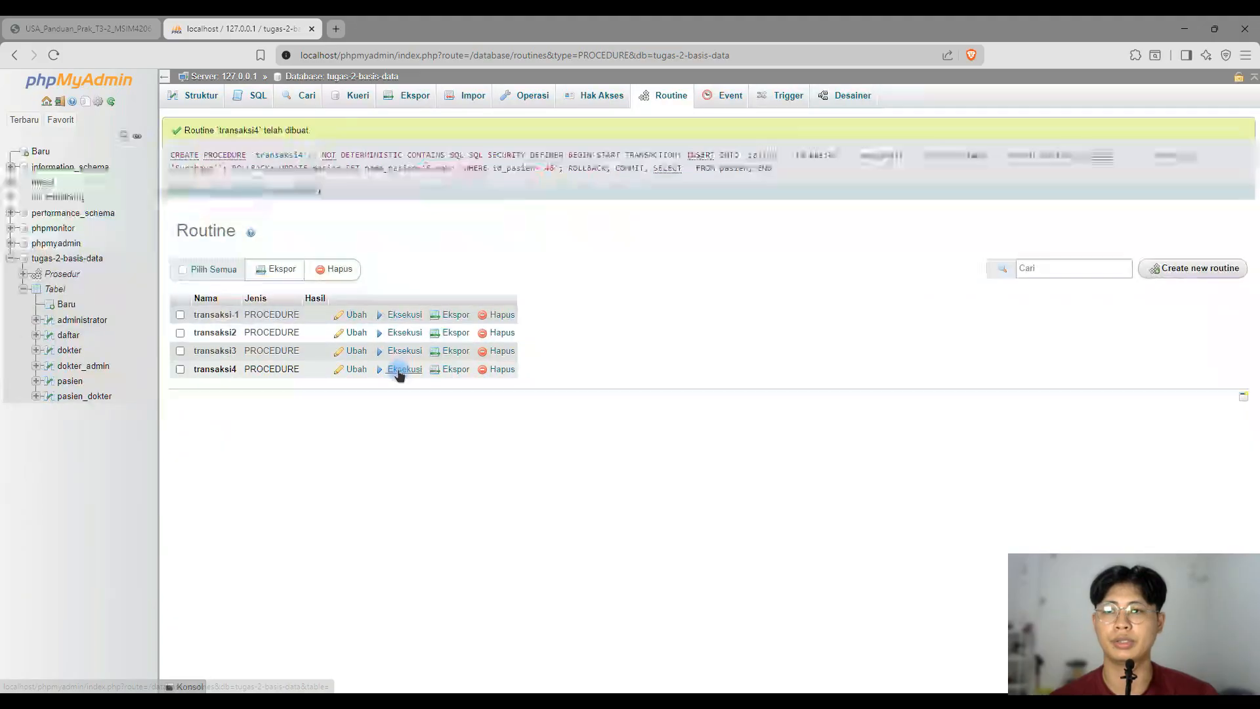
# - Execute transaksi4 and check its output against the INSERT for id_pasien 57 and the ROLLBACK after it in the Notepad++ script
pyautogui.click(400, 370)
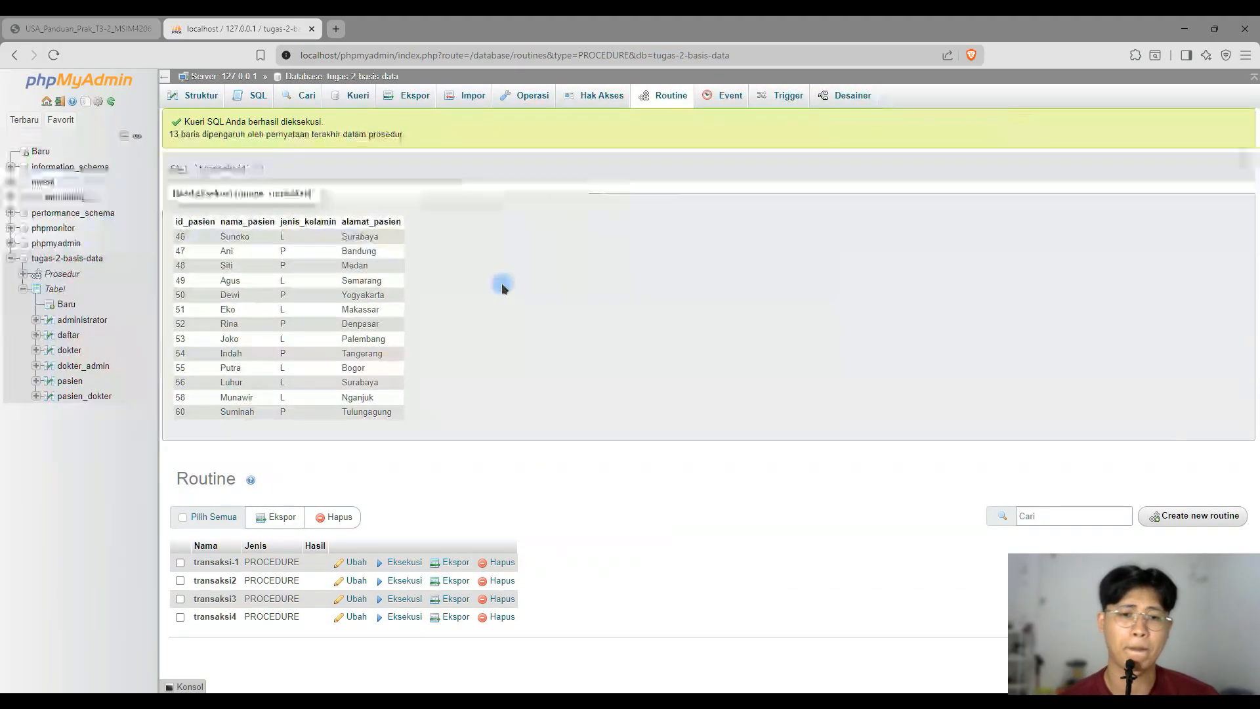
pyautogui.hotkey('alt', 'Tab')
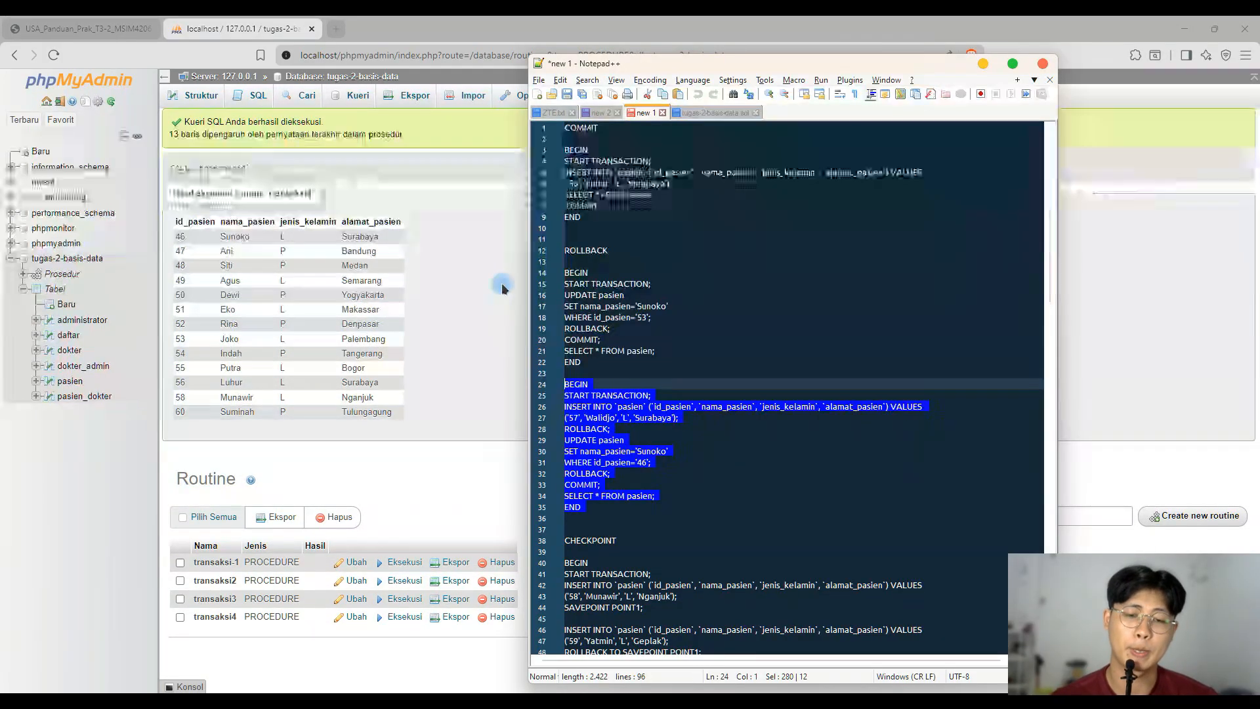
pyautogui.click(740, 442)
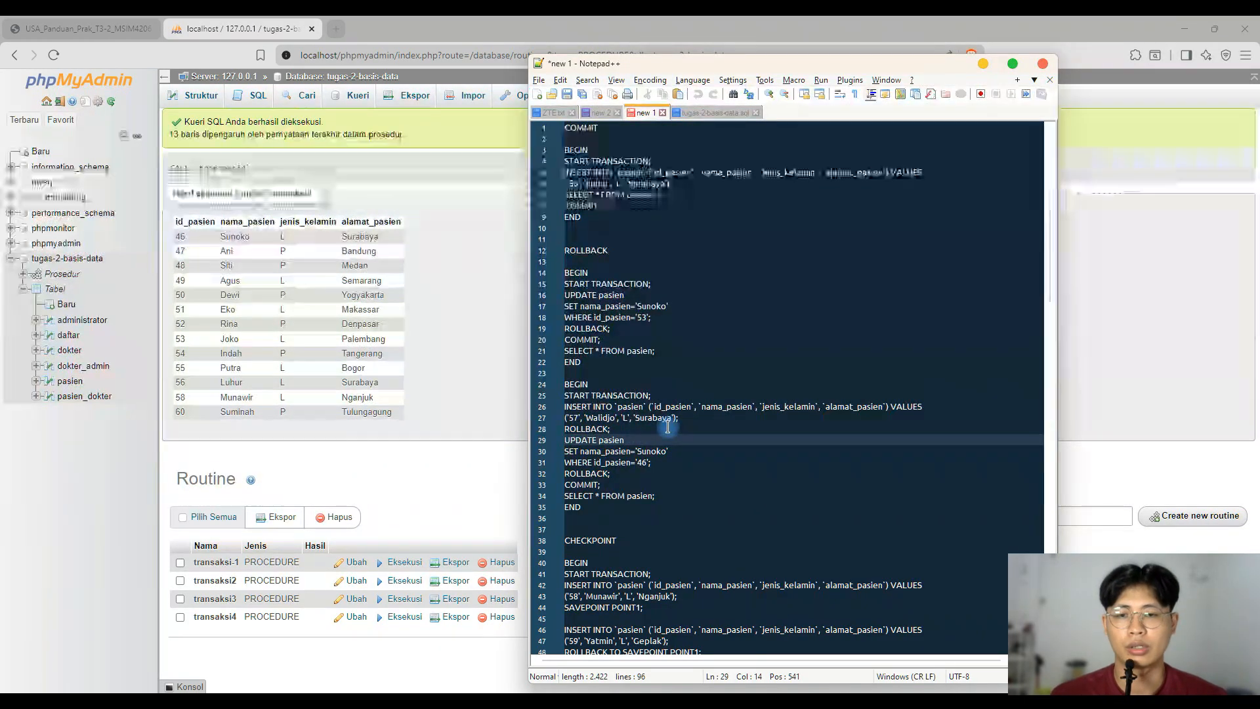
pyautogui.click(650, 418)
pyautogui.moveTo(629, 432); pyautogui.dragTo(558, 432)
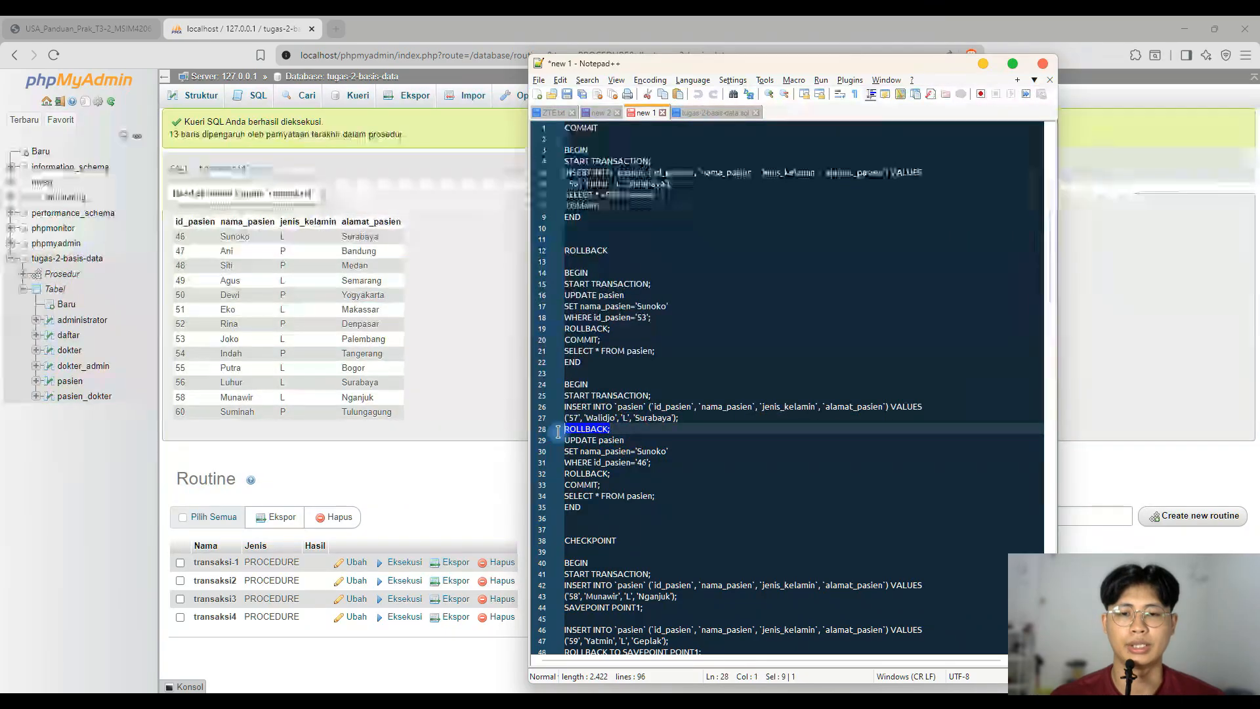
pyautogui.hotkey('shift', 'Up')
pyautogui.hotkey('shift', 'Up')
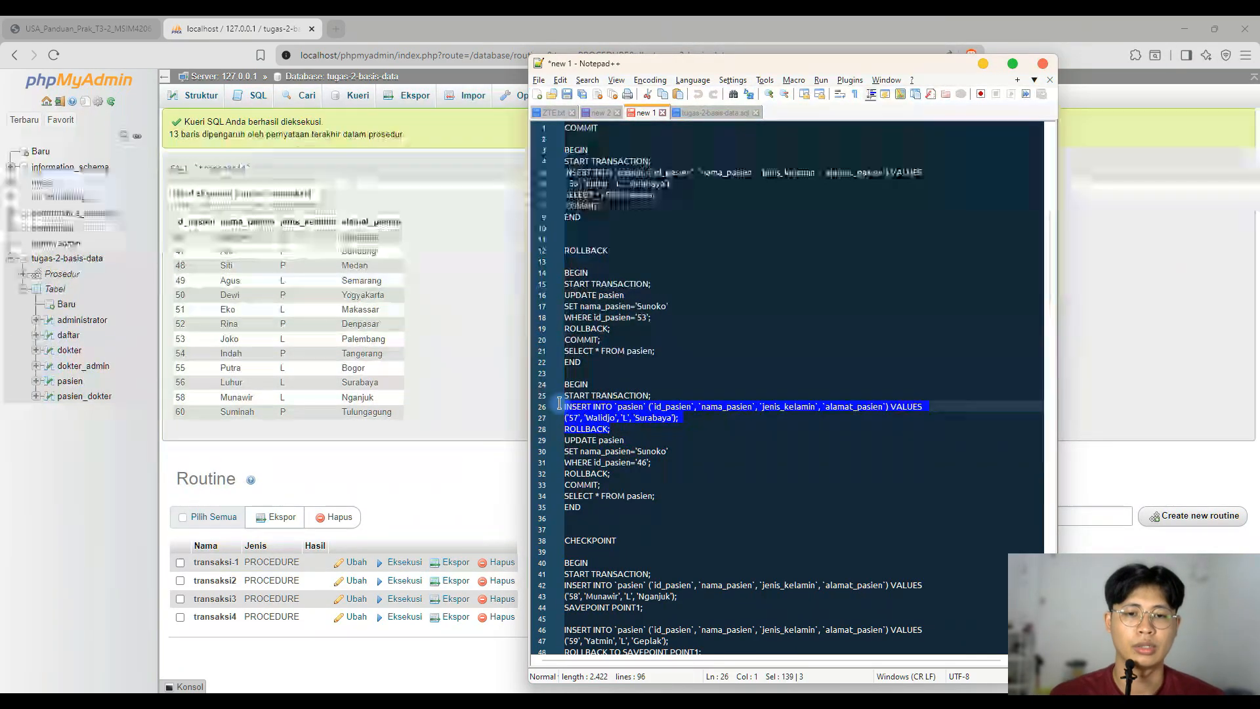
# - Compare the UPDATE of id_pasien 46 in the second ROLLBACK transaction with the rows returned by transaksi4
pyautogui.doubleClick(579, 439)
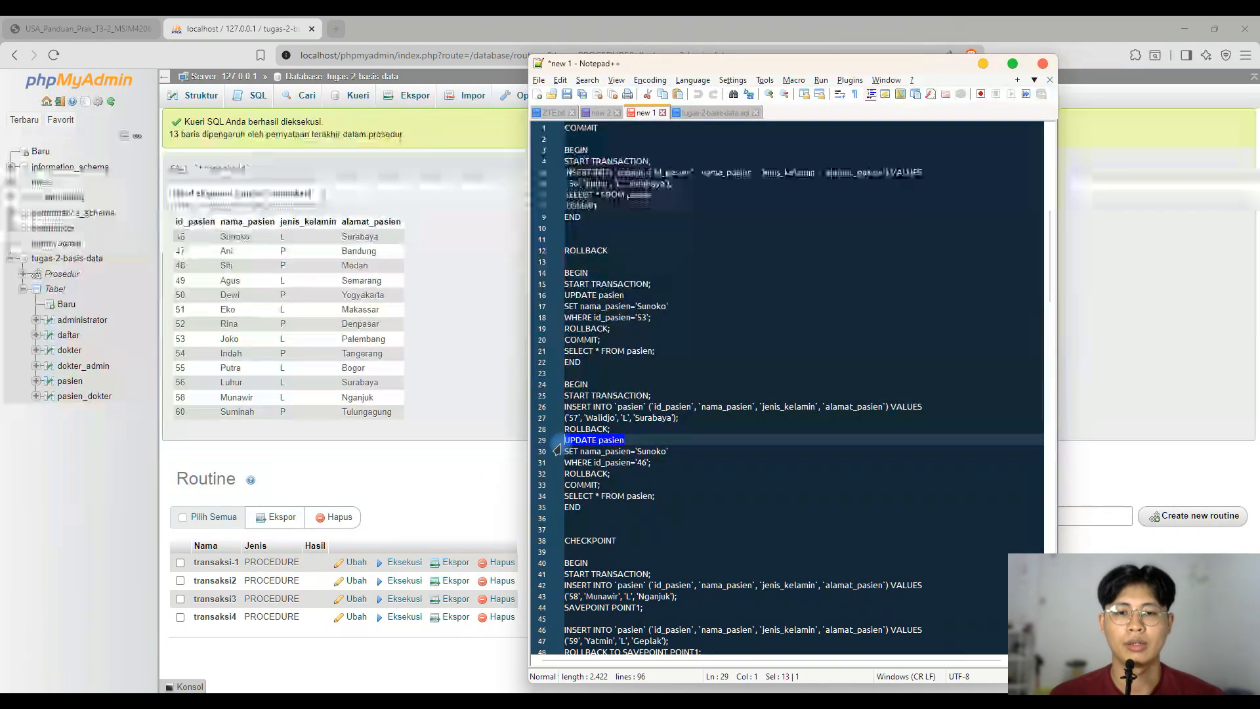
pyautogui.click(715, 461)
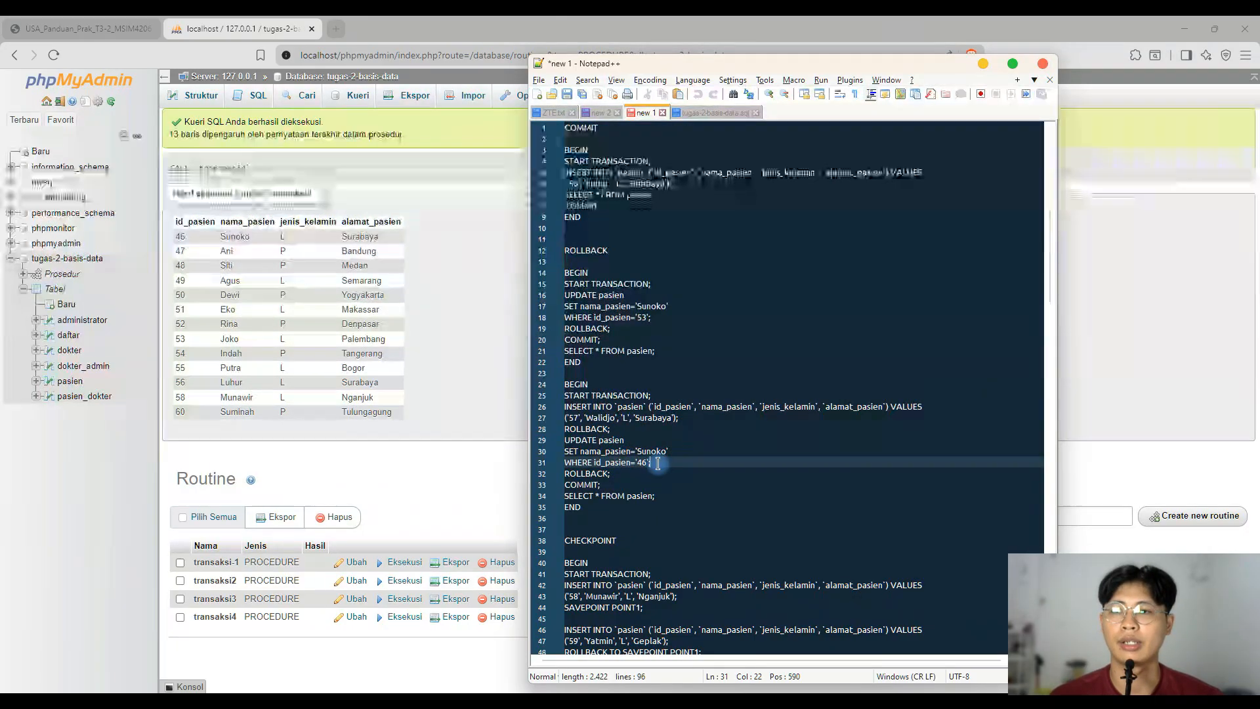
pyautogui.moveTo(685, 458); pyautogui.dragTo(573, 462)
pyautogui.click(240, 232)
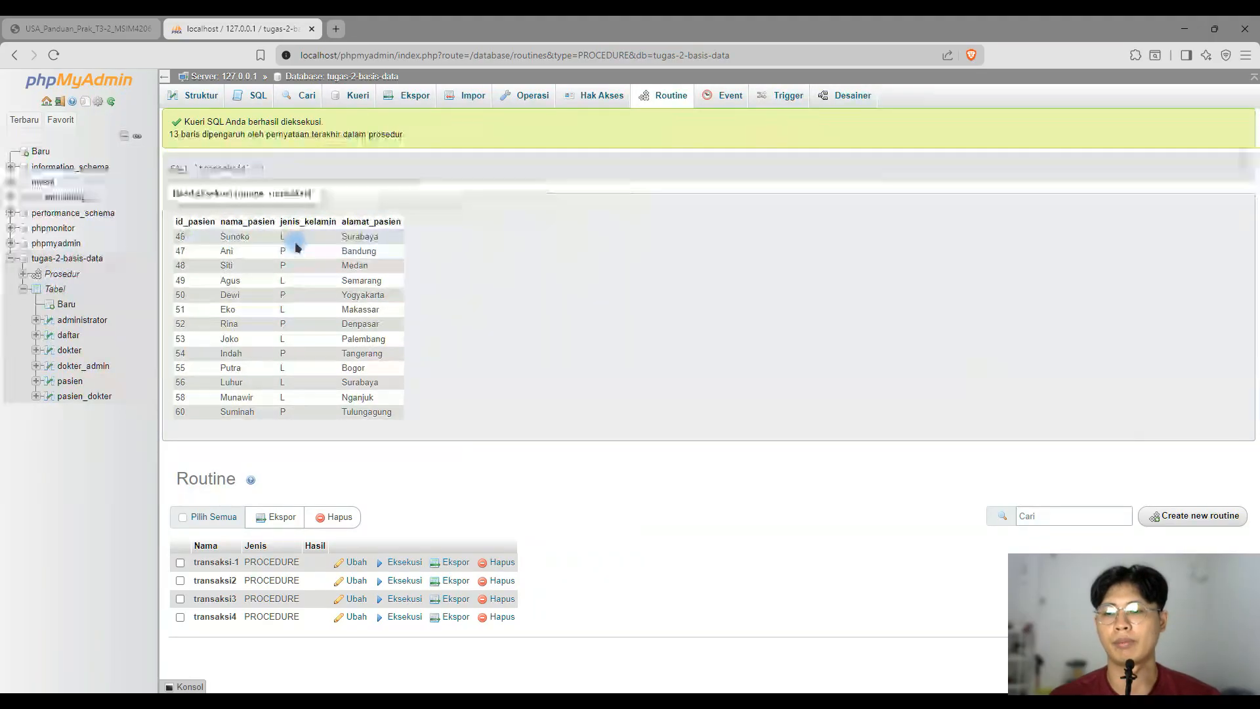
pyautogui.click(289, 263)
pyautogui.click(178, 265)
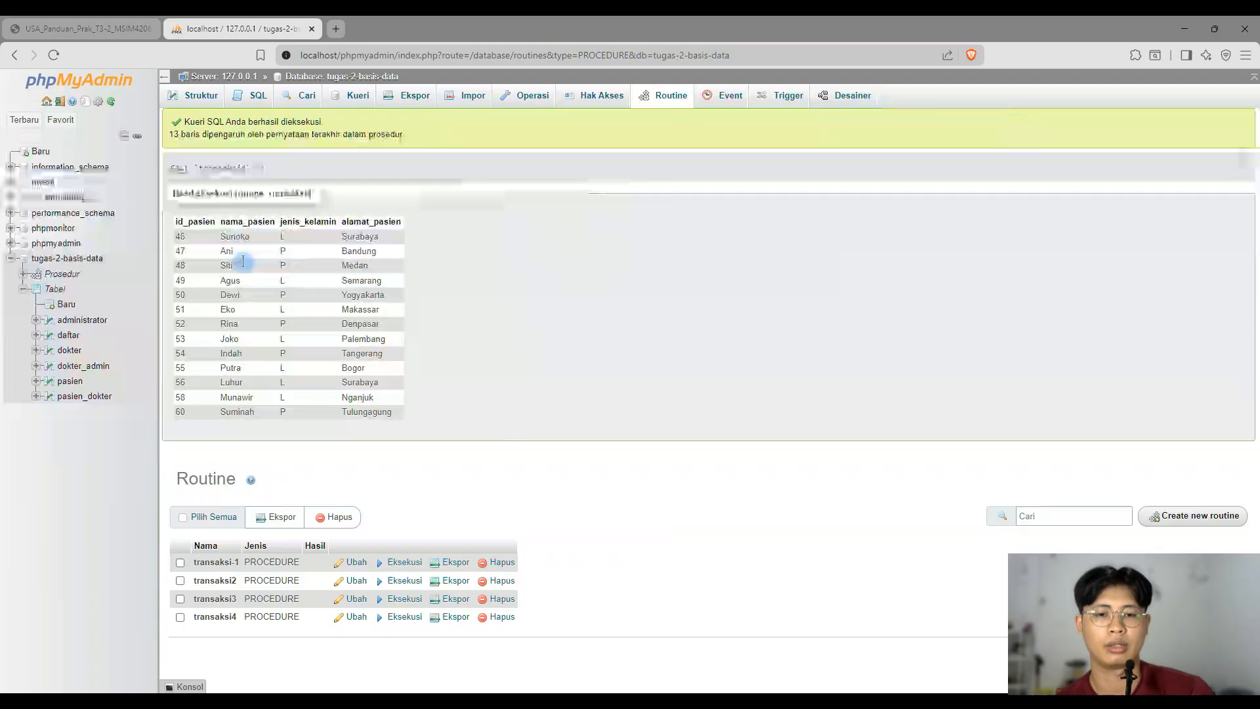
pyautogui.hotkey('alt', 'Tab')
pyautogui.moveTo(581, 507); pyautogui.dragTo(565, 407)
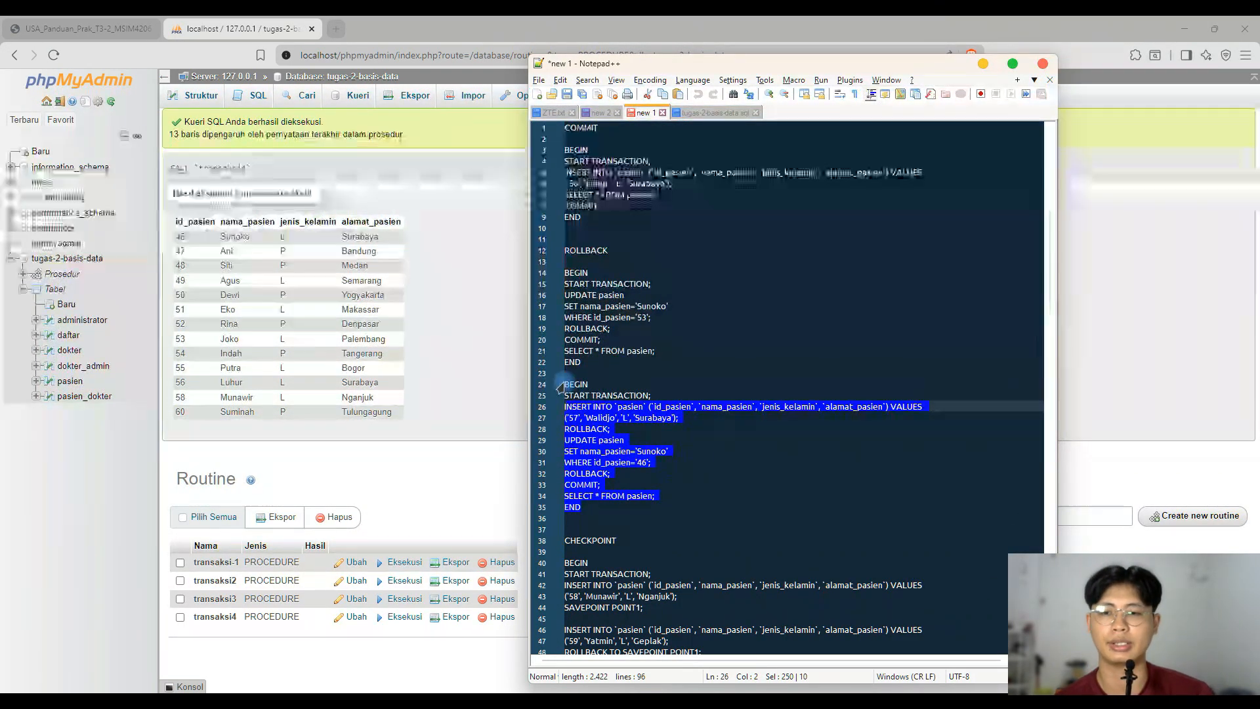
pyautogui.click(492, 418)
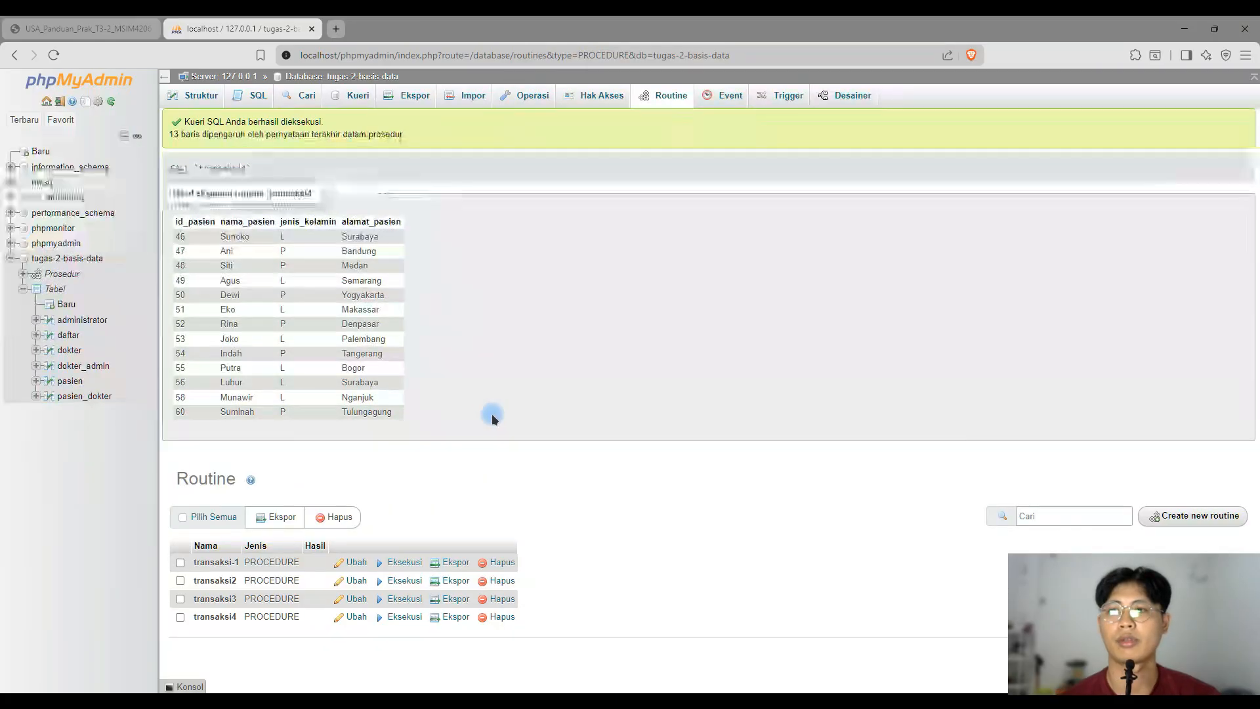
# - Read the practicum guide PDF from the Gambar 21 result through the Check Point section to the Savepoint example in Gambar 22
pyautogui.click(61, 30)
pyautogui.scroll(-5, 442, 168)
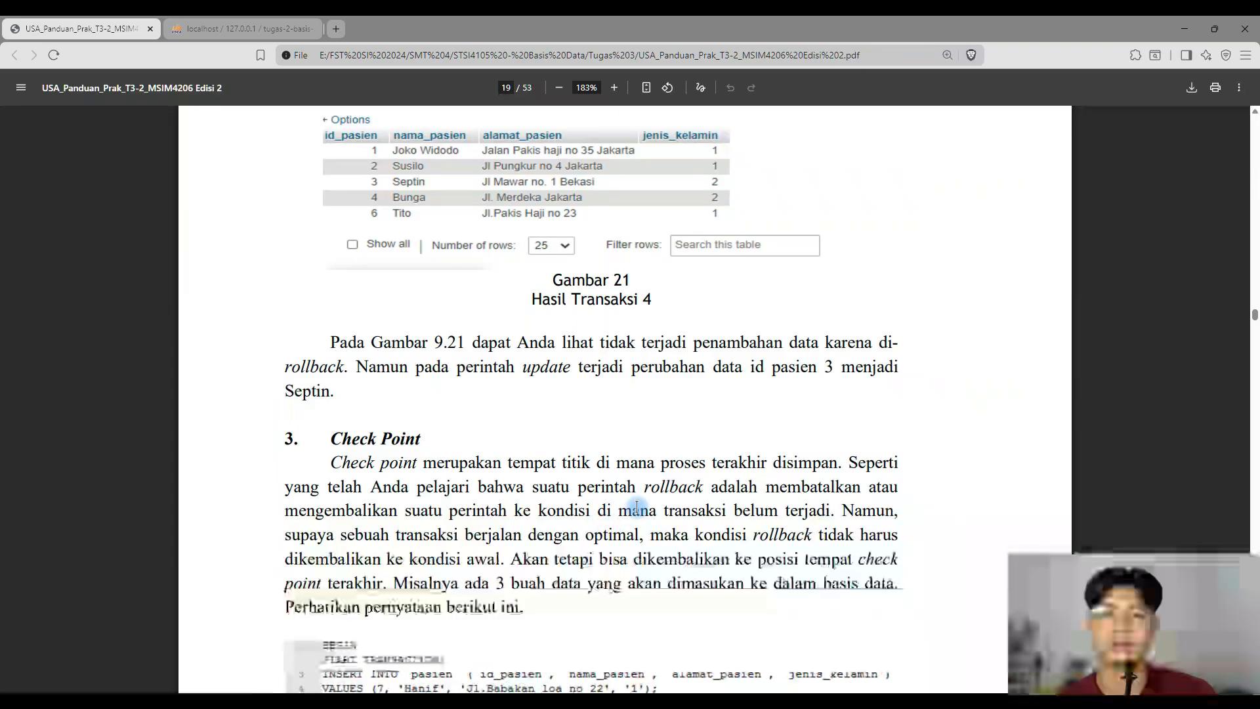
pyautogui.scroll(-1, 656, 484)
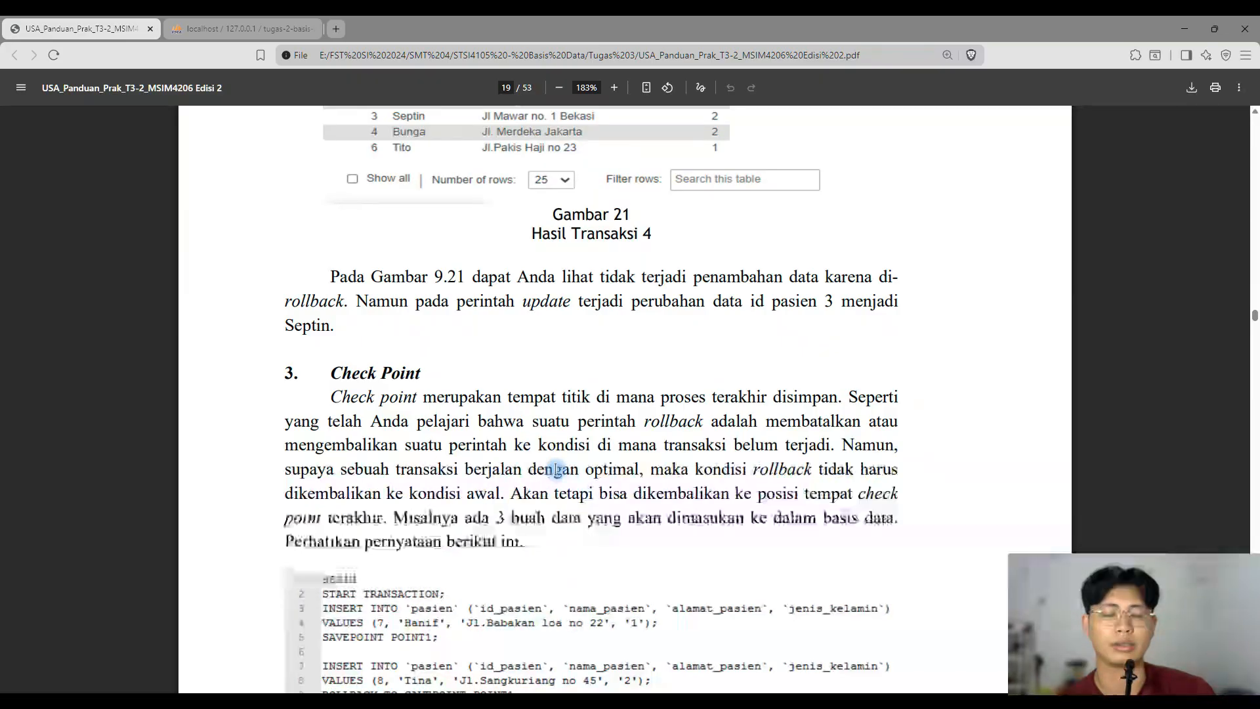
pyautogui.scroll(-2, 557, 470)
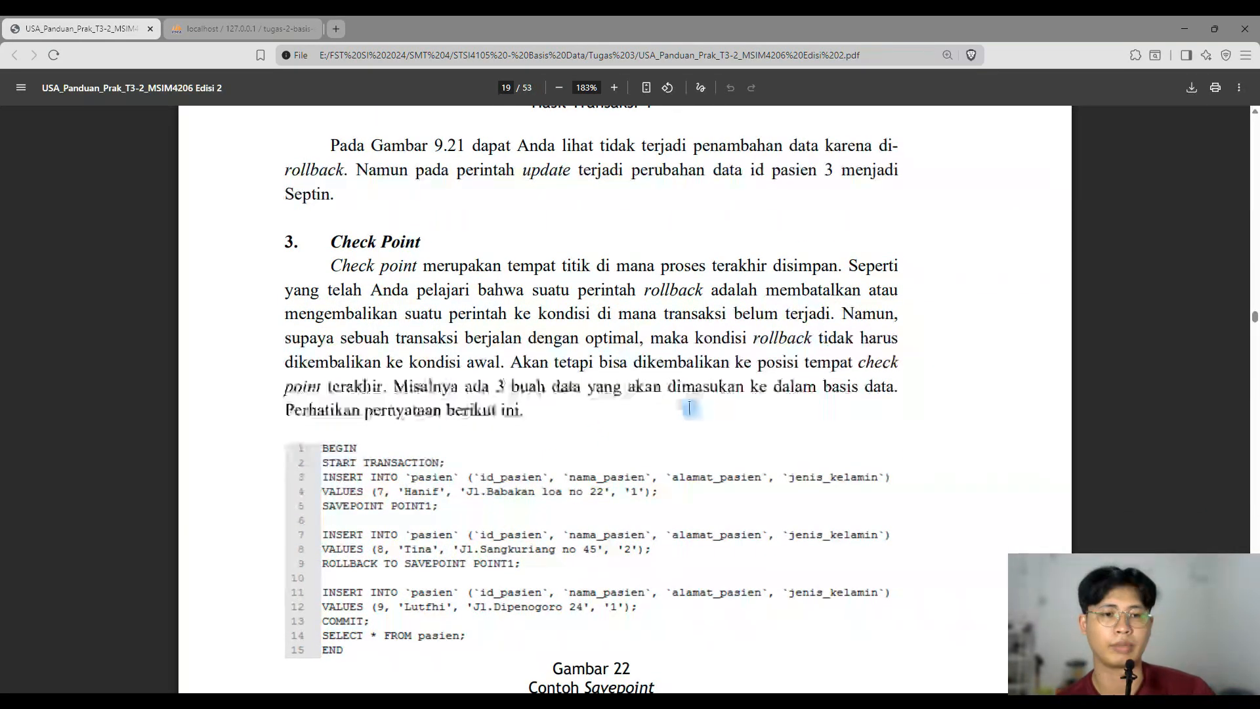
pyautogui.scroll(-3, 517, 426)
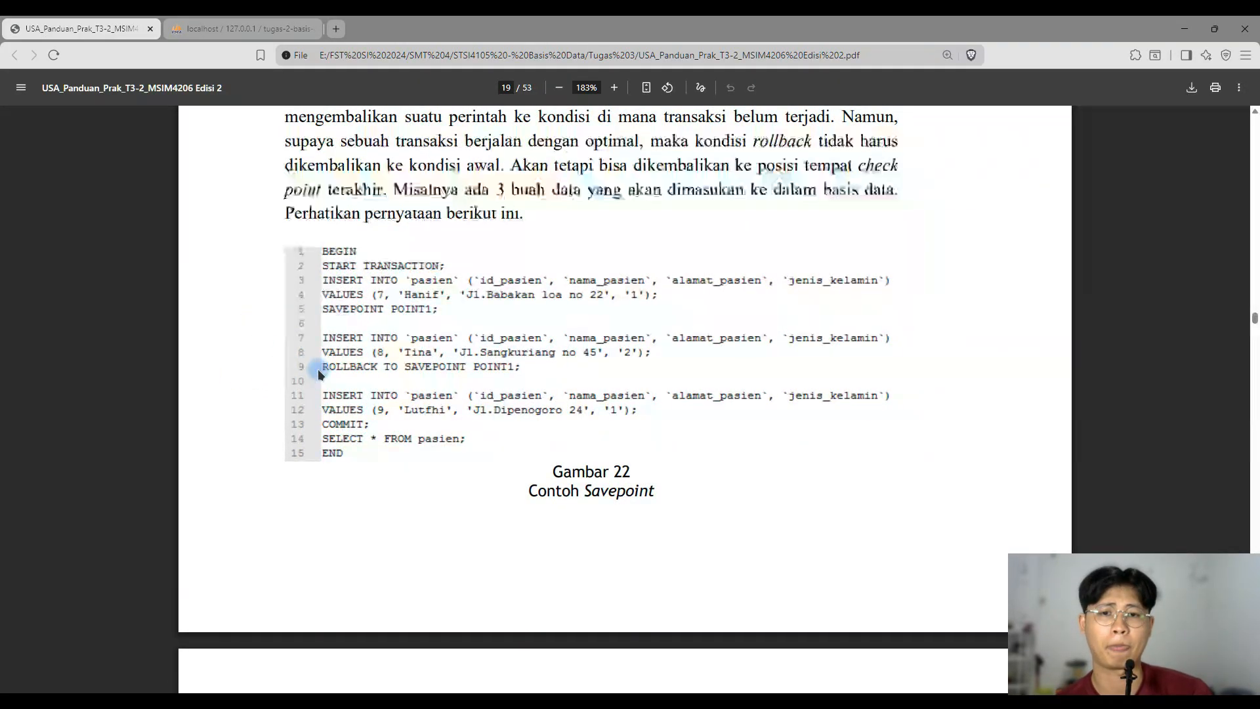
# - Compare the CHECKPOINT transaction in the Notepad++ script, from BEGIN to END, with the guide's Savepoint example in Gambar 22
pyautogui.hotkey('alt', 'Tab')
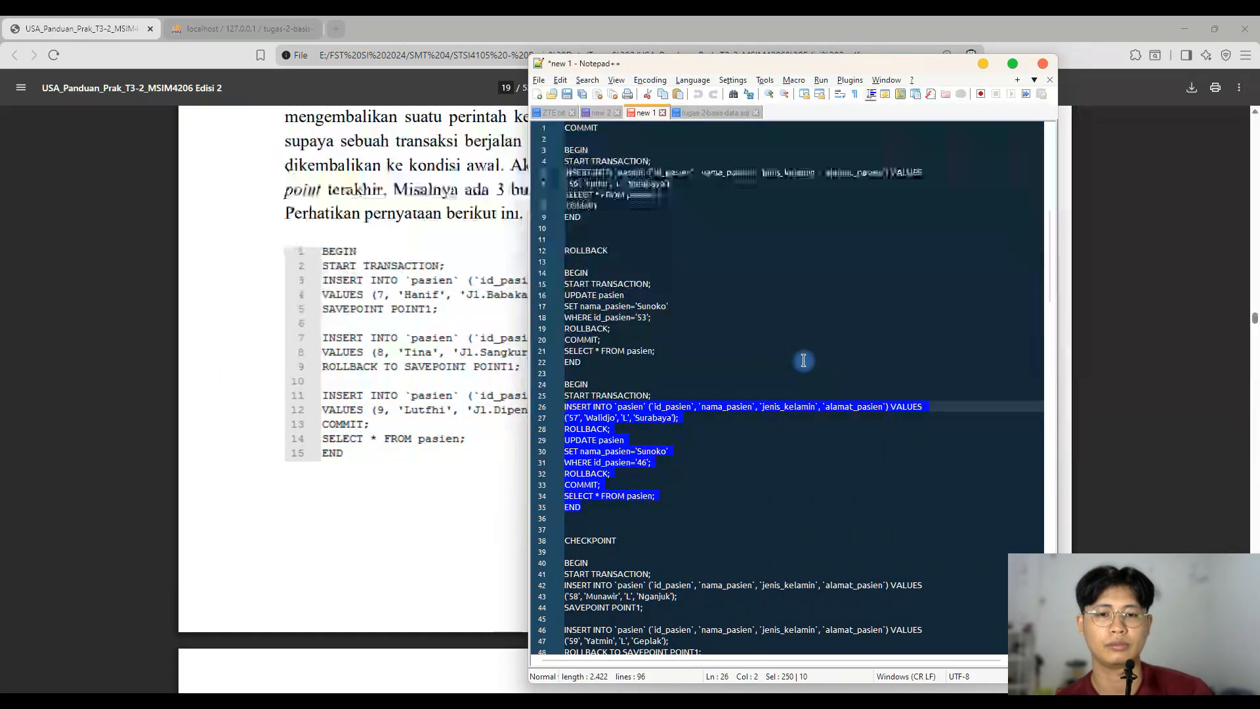
pyautogui.scroll(-5, 781, 384)
pyautogui.moveTo(599, 558); pyautogui.dragTo(573, 401)
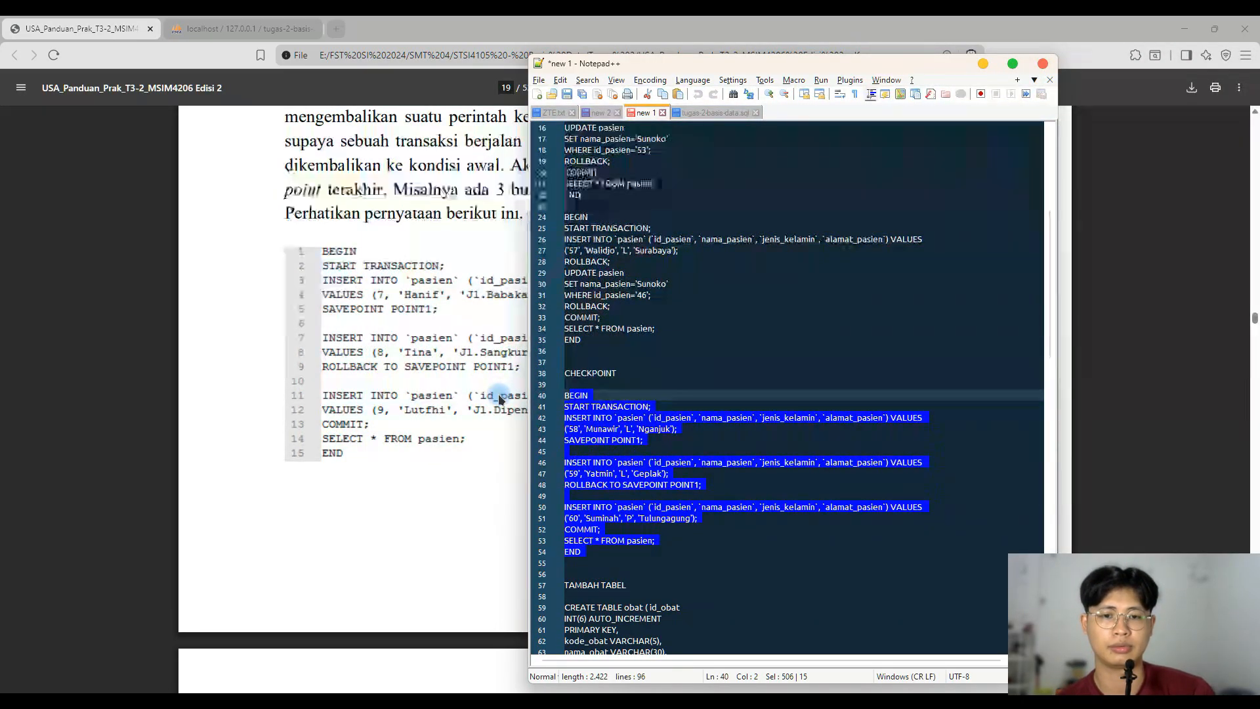
pyautogui.click(624, 432)
pyautogui.moveTo(600, 559); pyautogui.dragTo(568, 397)
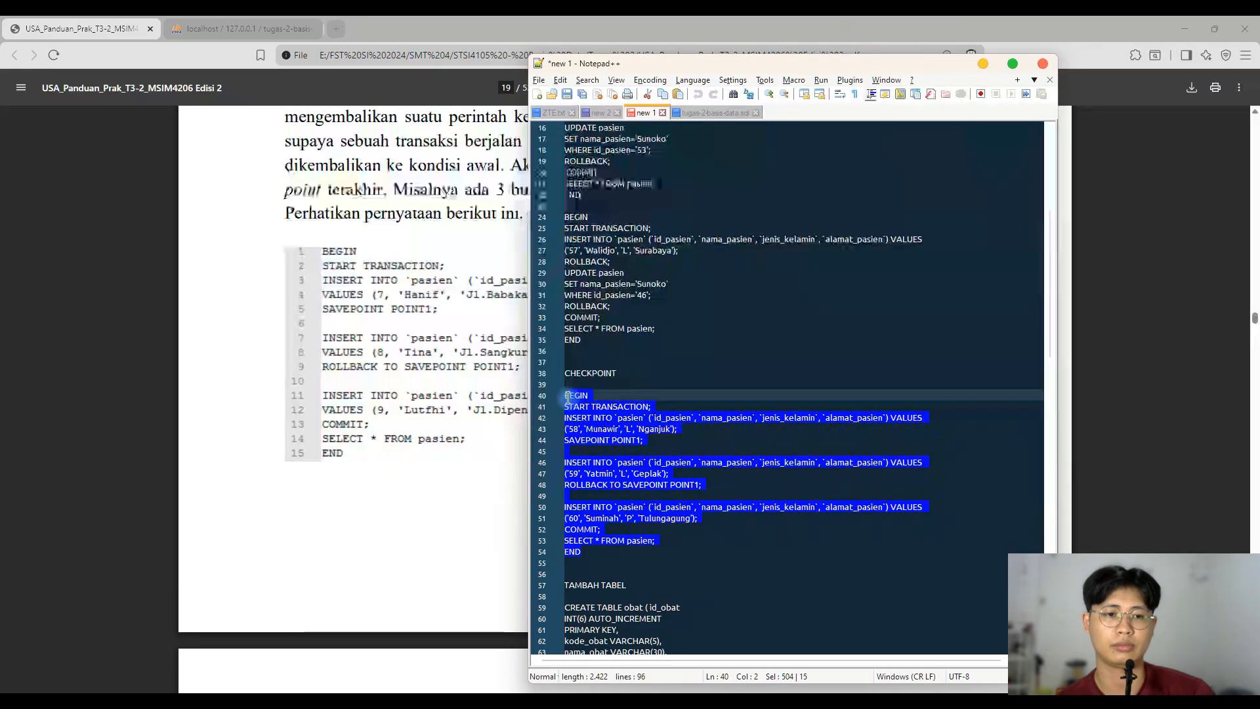
pyautogui.click(698, 450)
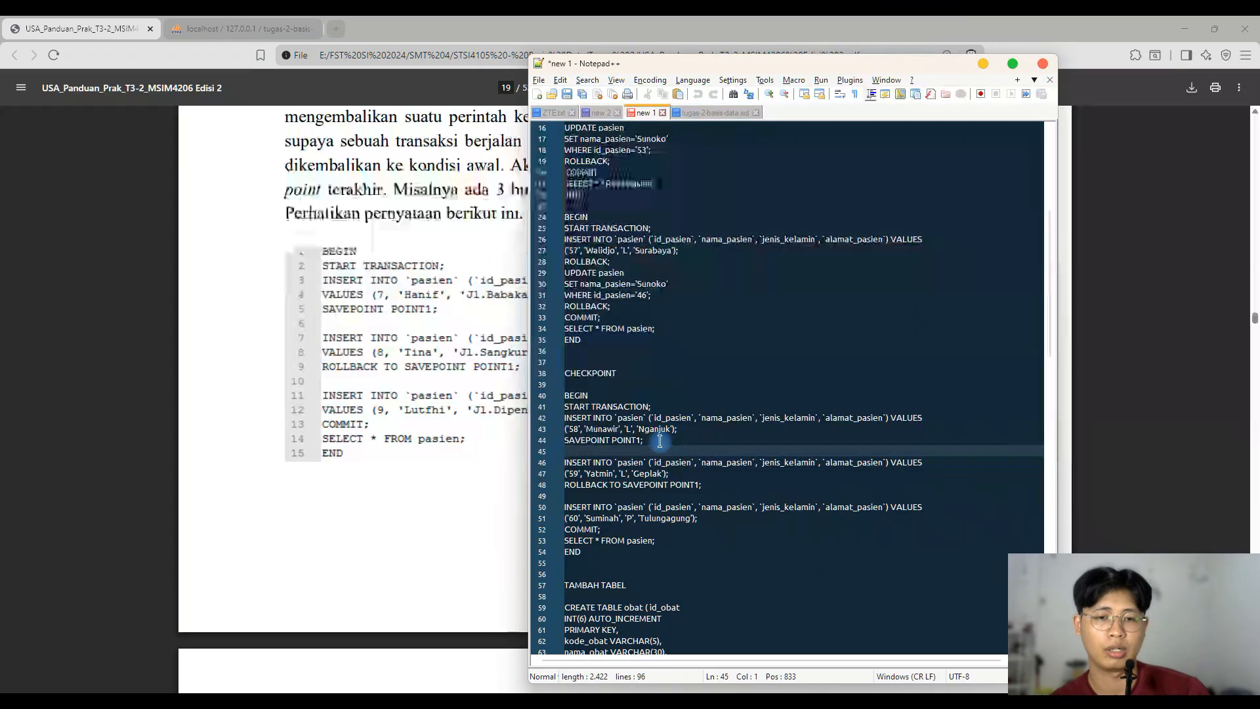
# - Examine the id_pasien 58 INSERT with SAVEPOINT POINT1 and the id_pasien 59 INSERT with ROLLBACK TO SAVEPOINT POINT1 in the script
pyautogui.moveTo(666, 441); pyautogui.dragTo(627, 438)
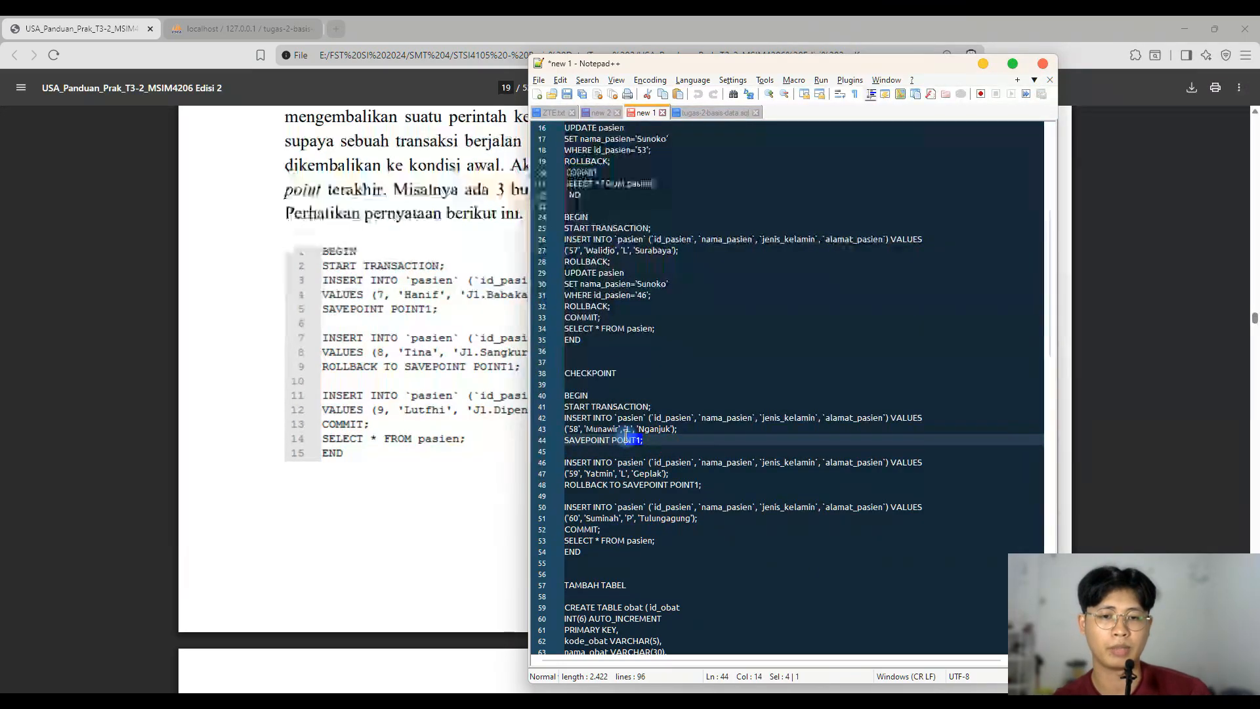
pyautogui.click(576, 431)
pyautogui.click(646, 441)
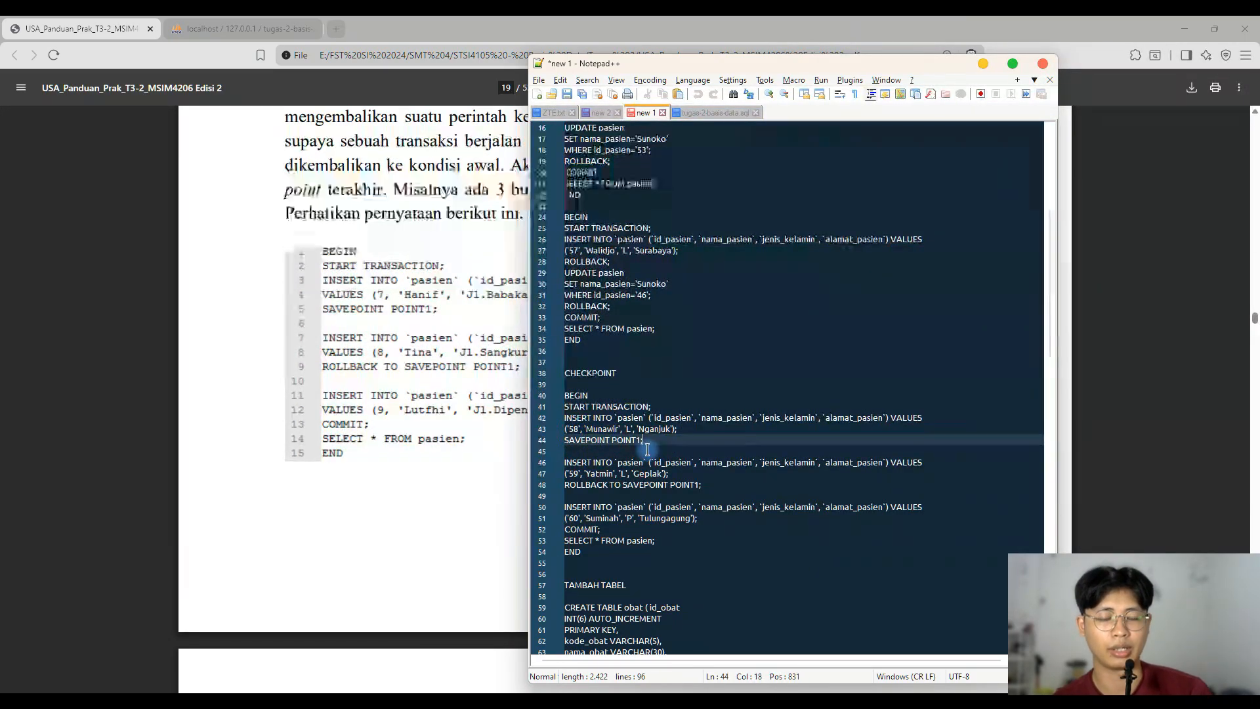
pyautogui.moveTo(629, 438); pyautogui.dragTo(588, 418)
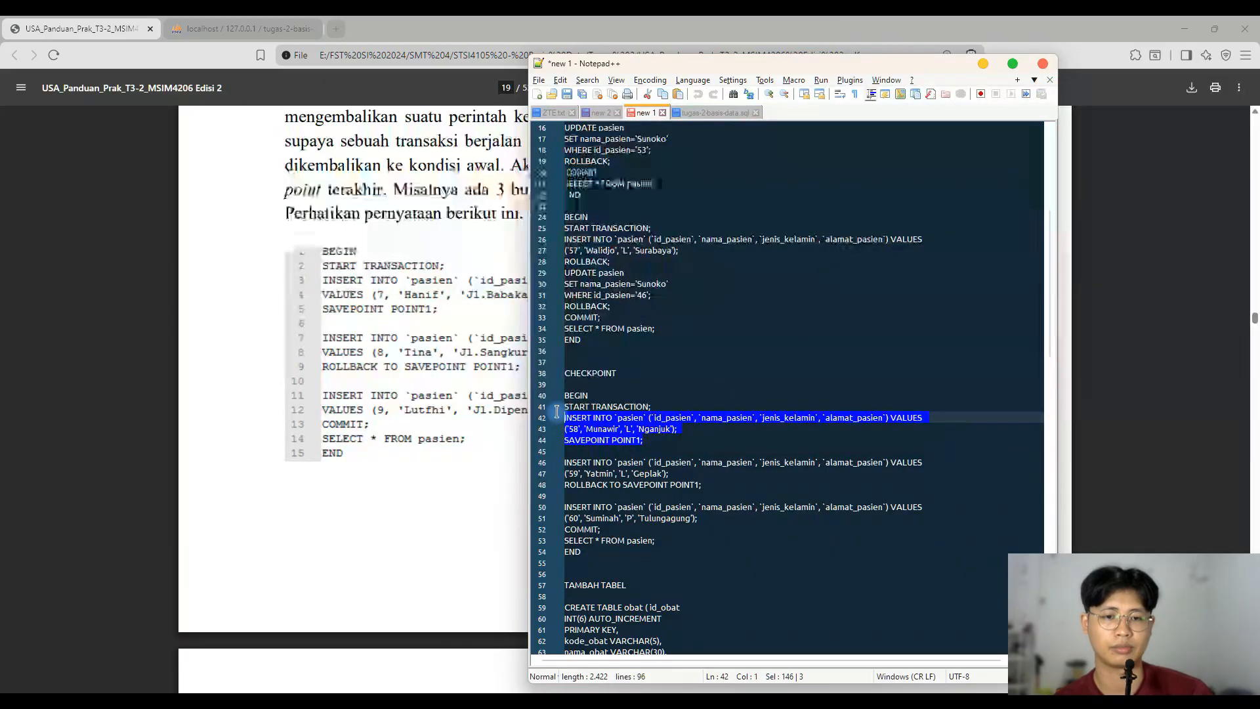
pyautogui.click(667, 444)
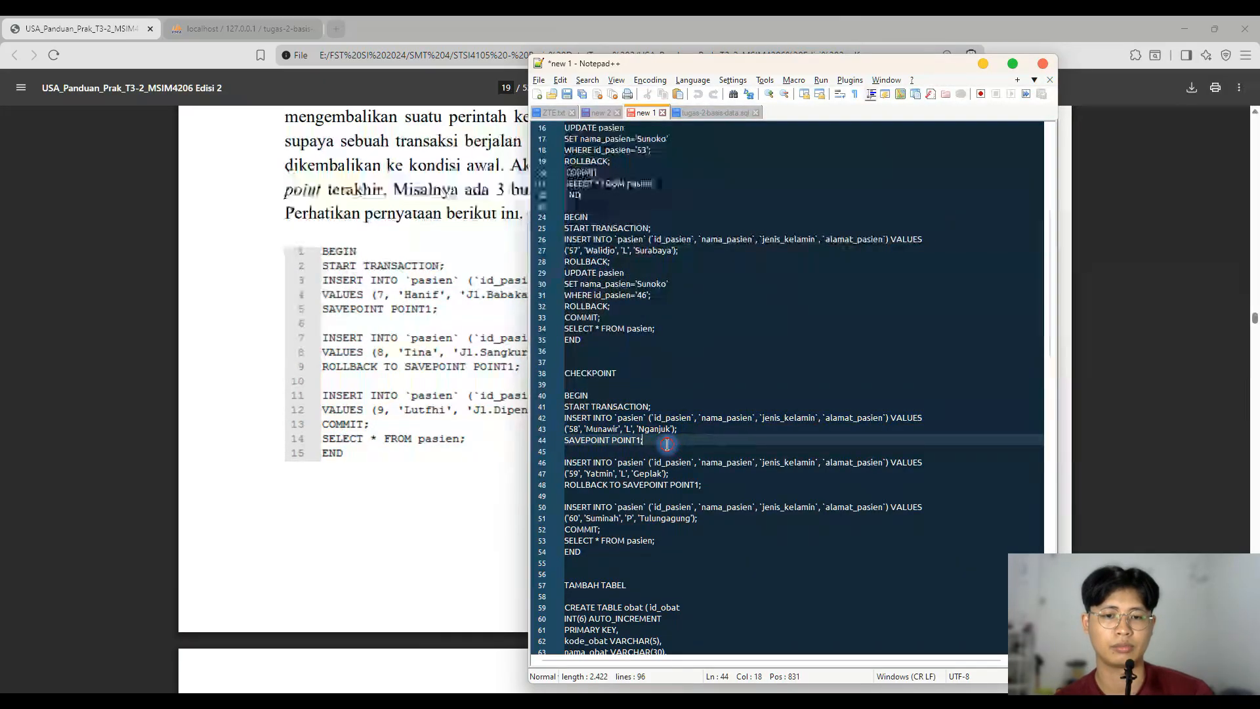
pyautogui.moveTo(680, 475); pyautogui.dragTo(572, 460)
pyautogui.click(703, 486)
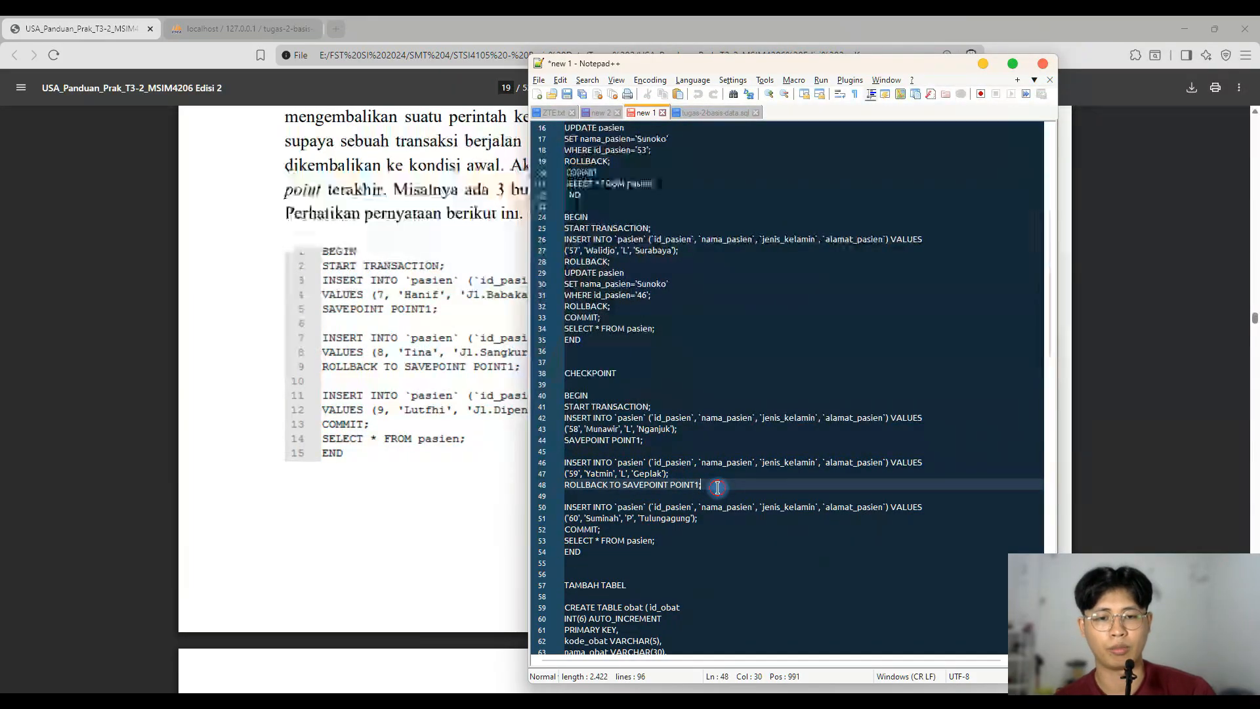
# - Examine SAVEPOINT POINT1 and the id_pasien 60 INSERT with its COMMIT in the script's CHECKPOINT transaction
pyautogui.moveTo(667, 445); pyautogui.dragTo(586, 444)
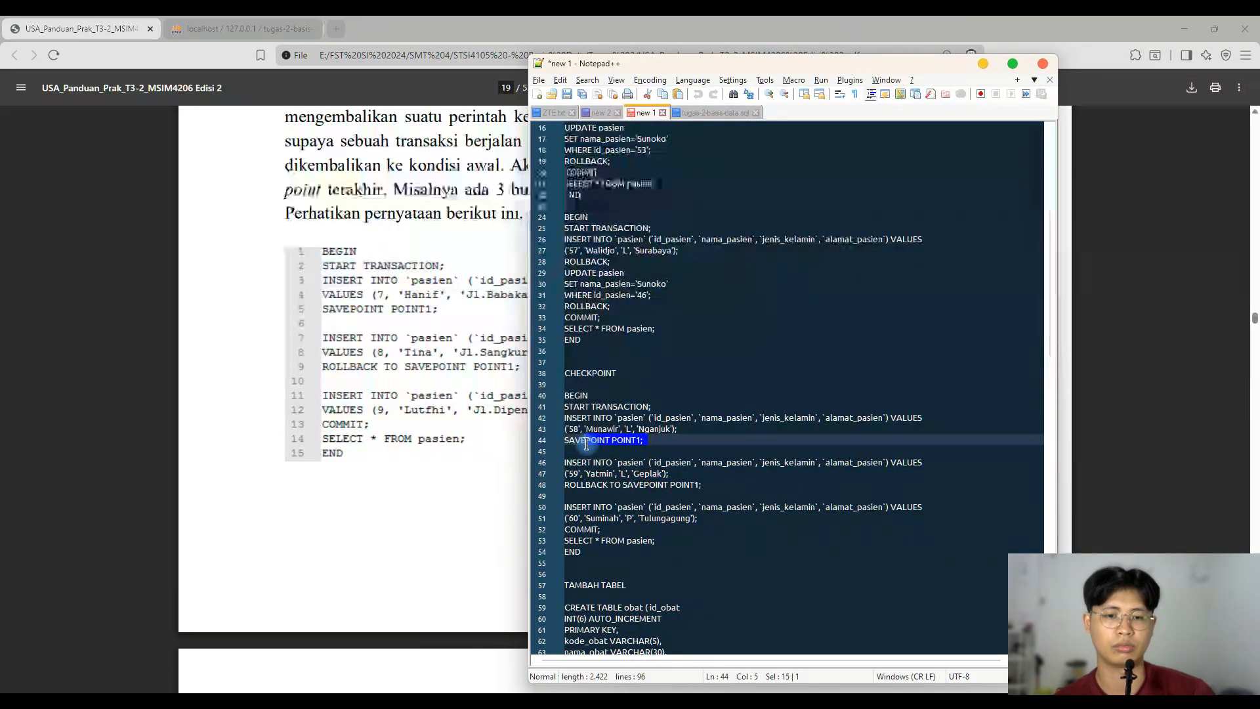
pyautogui.click(680, 496)
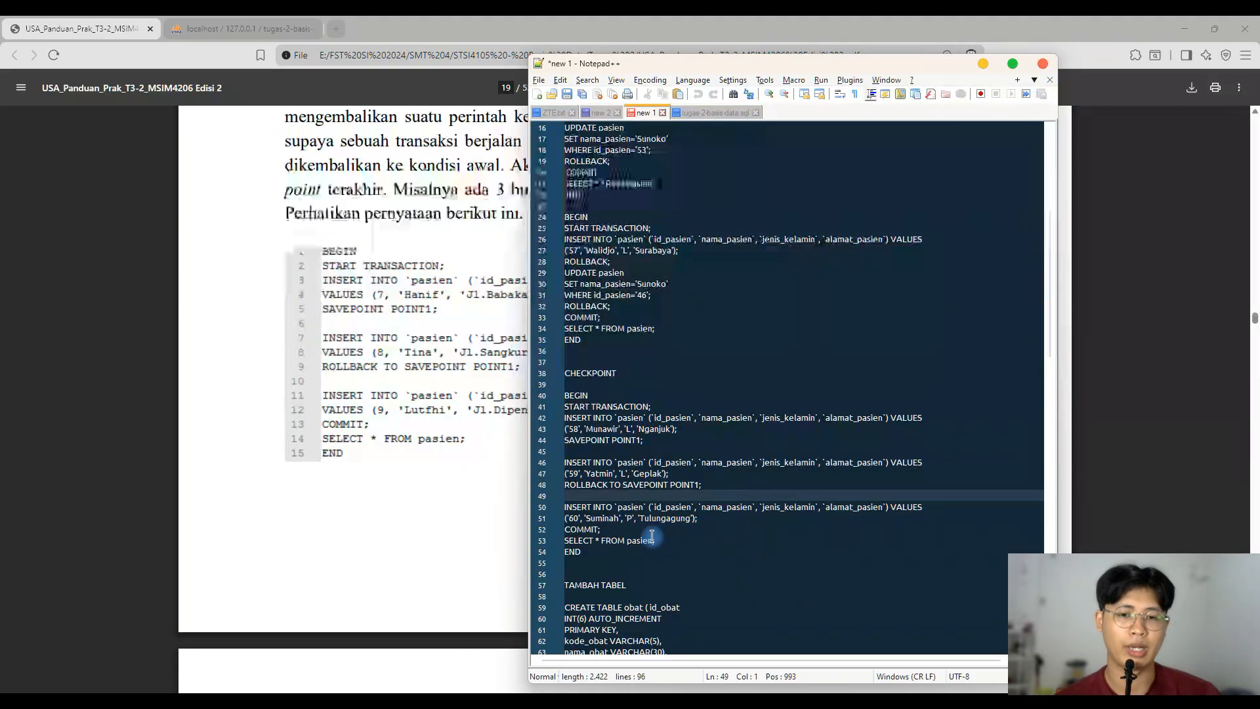
pyautogui.click(604, 519)
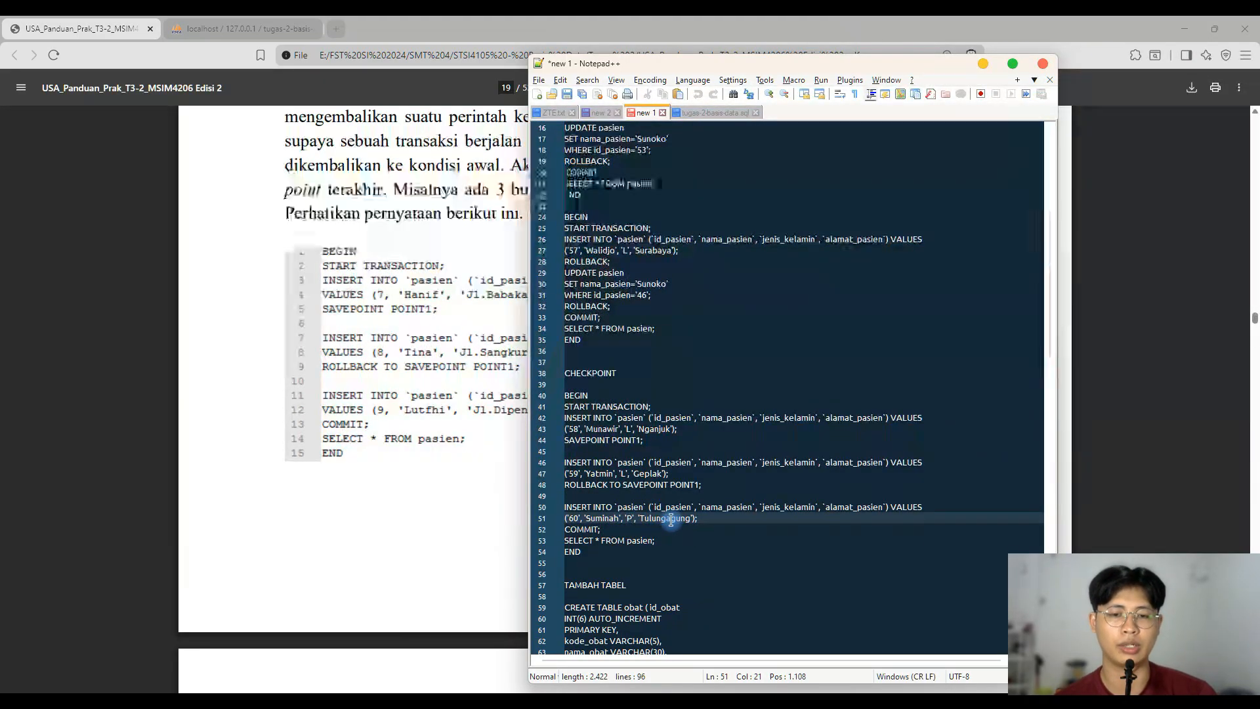
pyautogui.moveTo(693, 528); pyautogui.dragTo(530, 540)
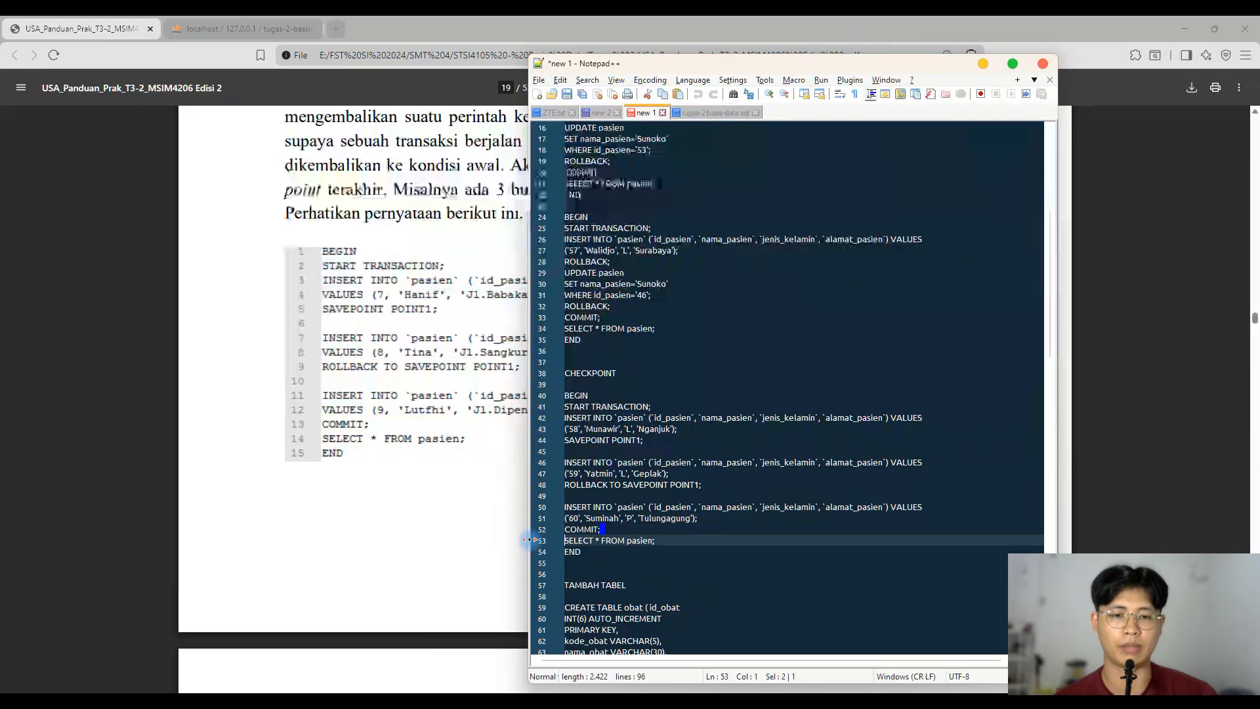
pyautogui.moveTo(697, 519); pyautogui.dragTo(607, 520)
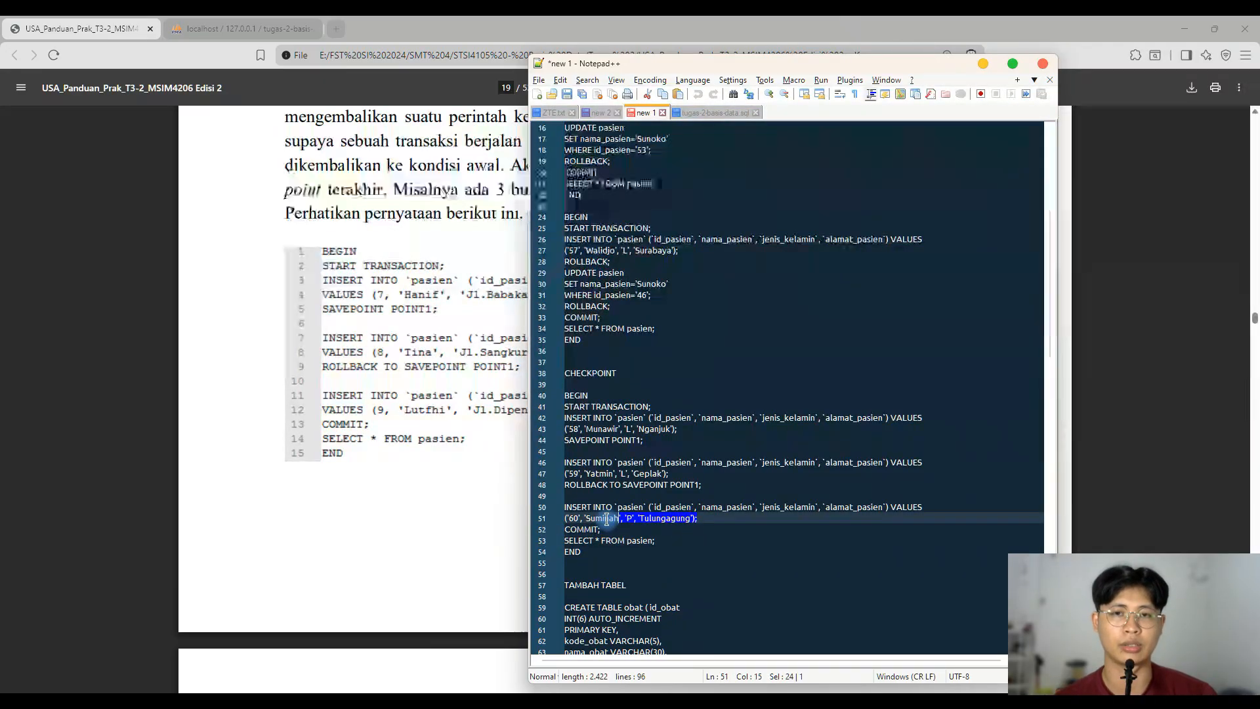
# - Switch to phpMyAdmin and delete the rows with id_pasien 58 and 60 from the pasien table
pyautogui.click(372, 291)
pyautogui.click(243, 29)
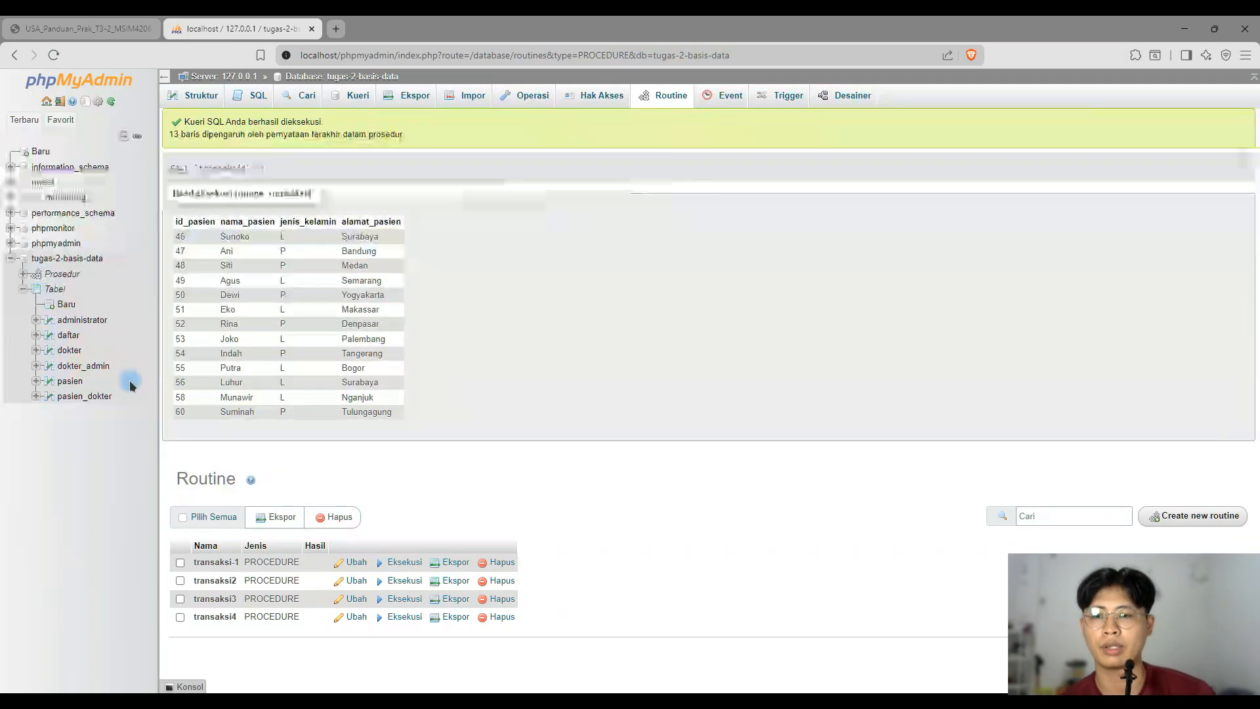
pyautogui.click(69, 380)
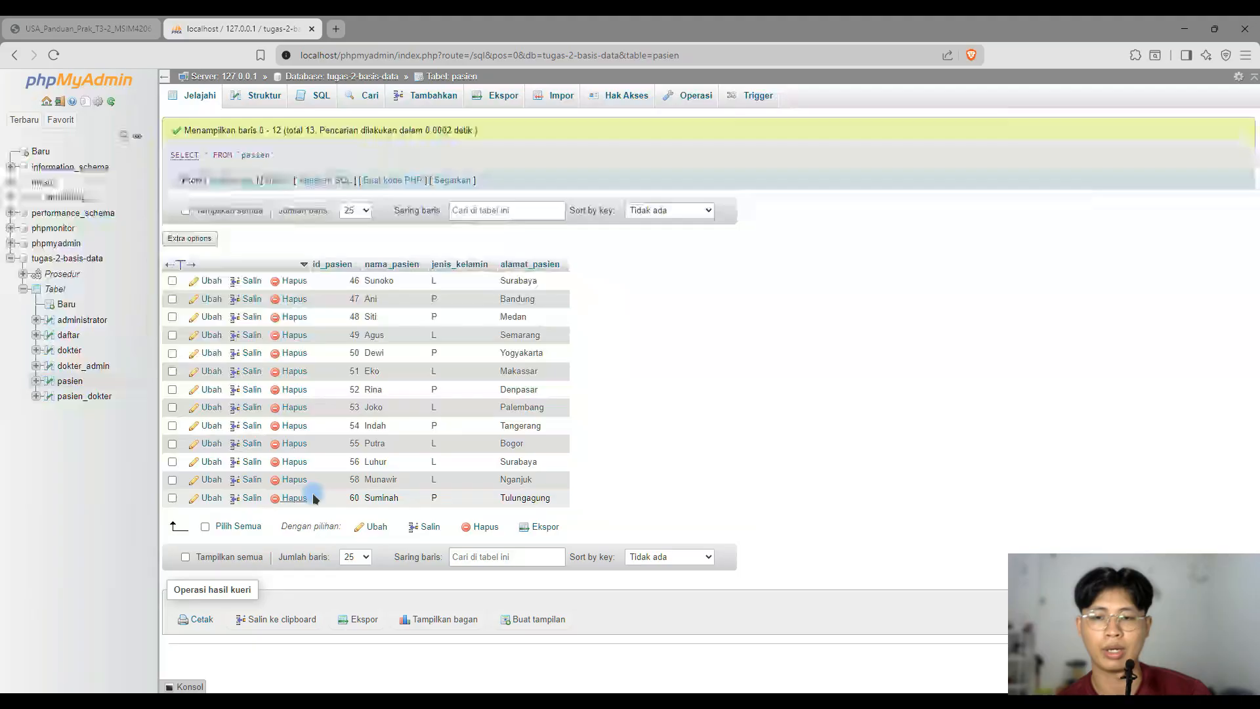
pyautogui.hotkey('alt', 'Tab')
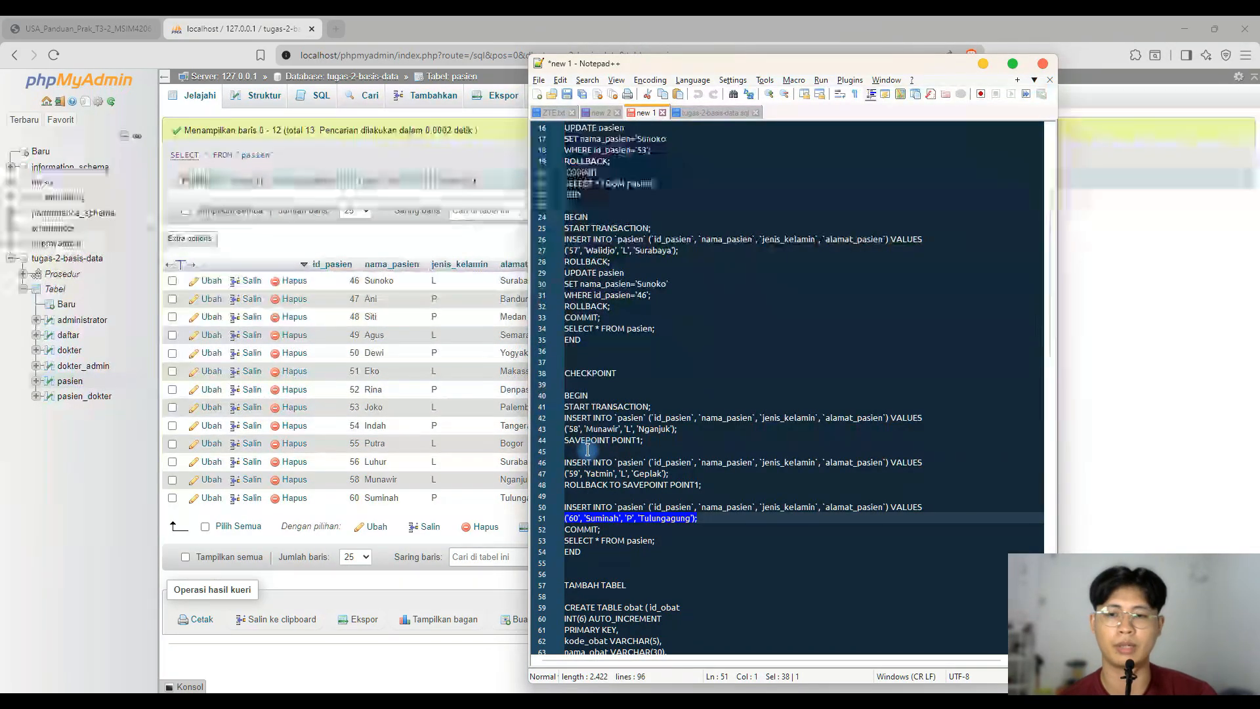
pyautogui.hotkey('alt', 'Tab')
pyautogui.click(172, 480)
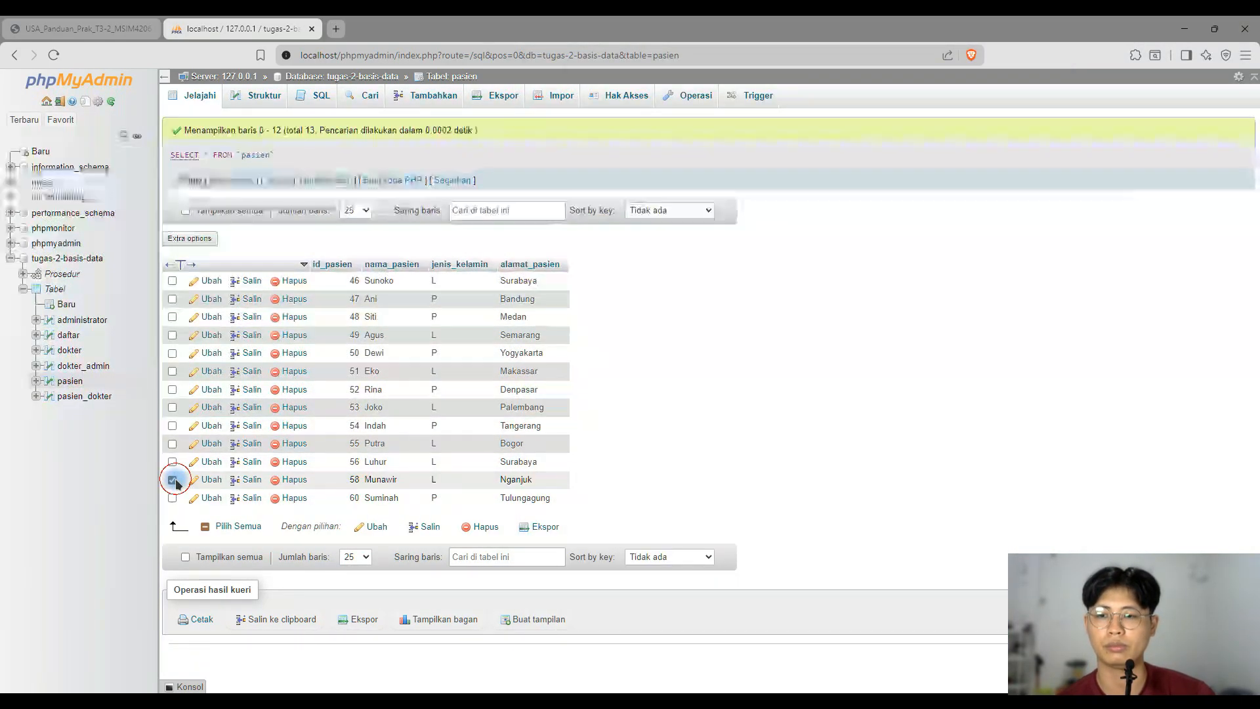
pyautogui.click(172, 498)
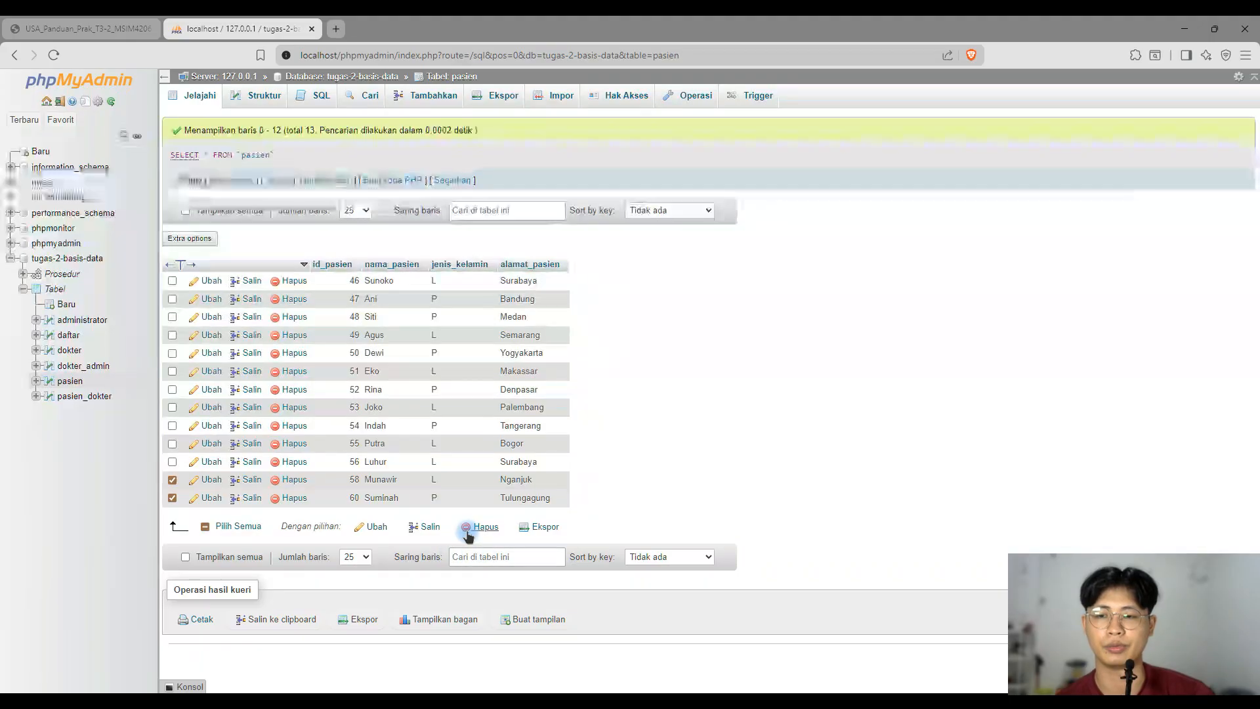
pyautogui.click(474, 528)
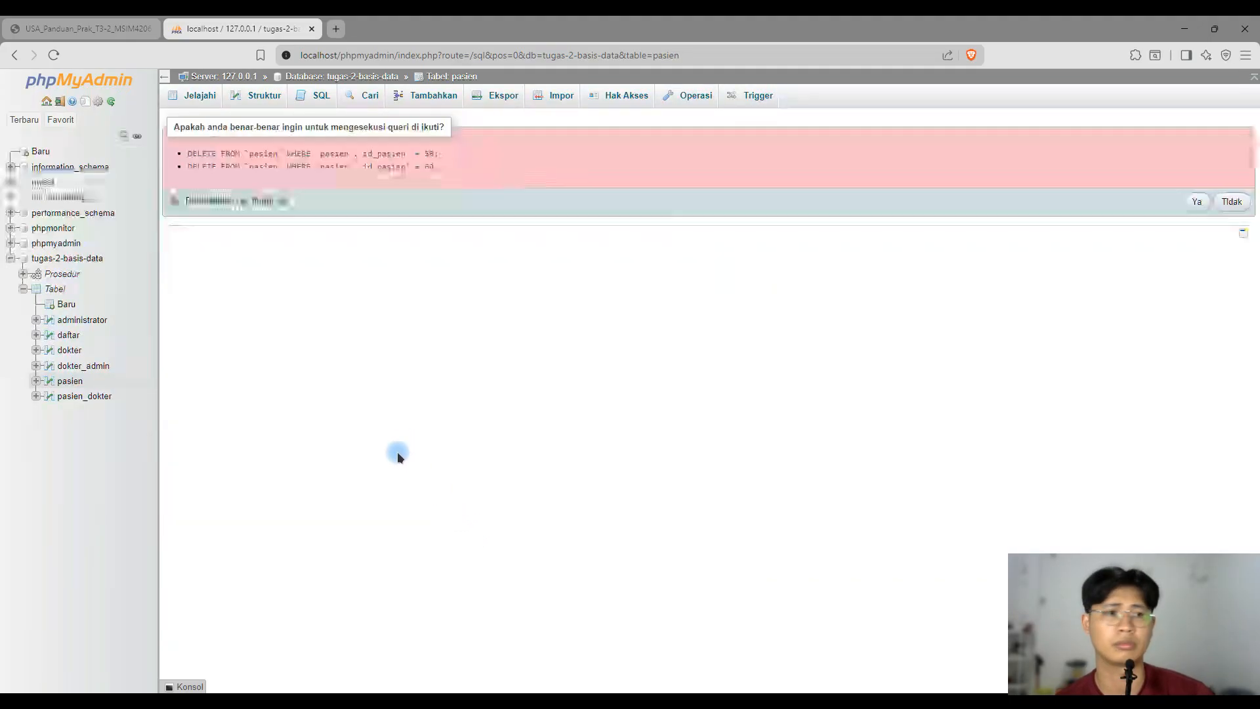
pyautogui.click(1198, 203)
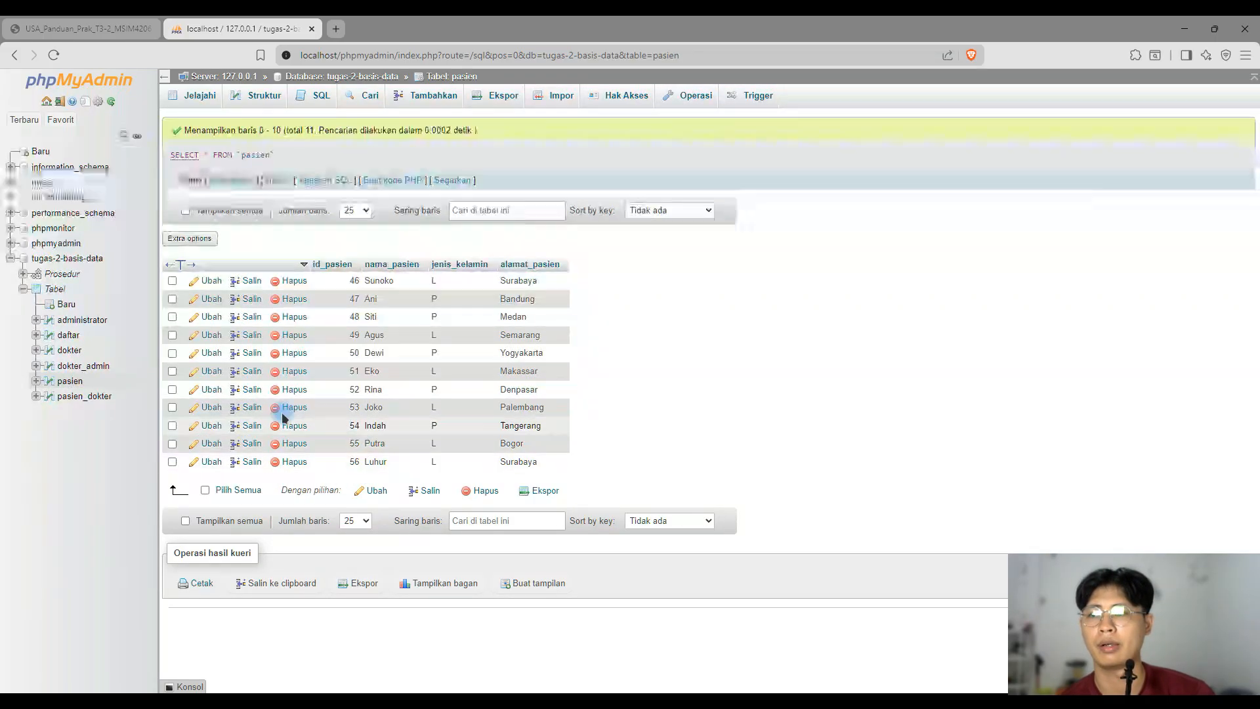
# - Start a new stored procedure named transaksi5 in tugas-2-basis-data and remove its empty parameter row
pyautogui.click(65, 278)
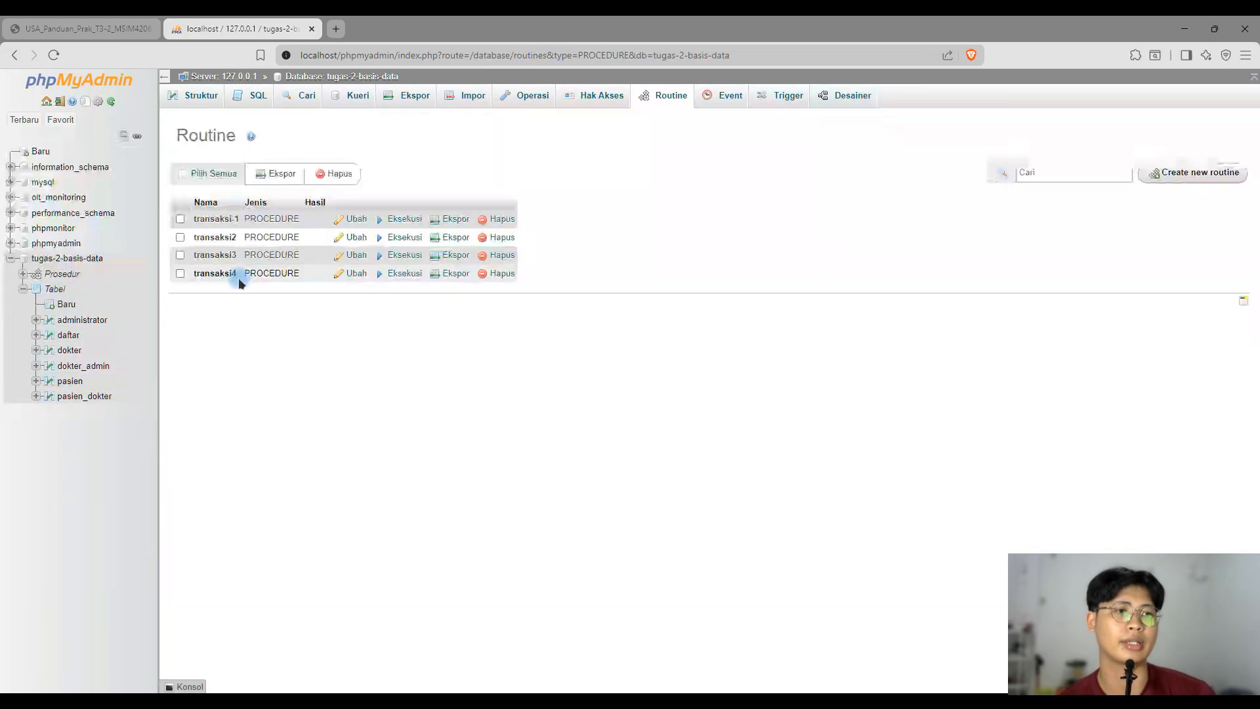
pyautogui.click(1226, 181)
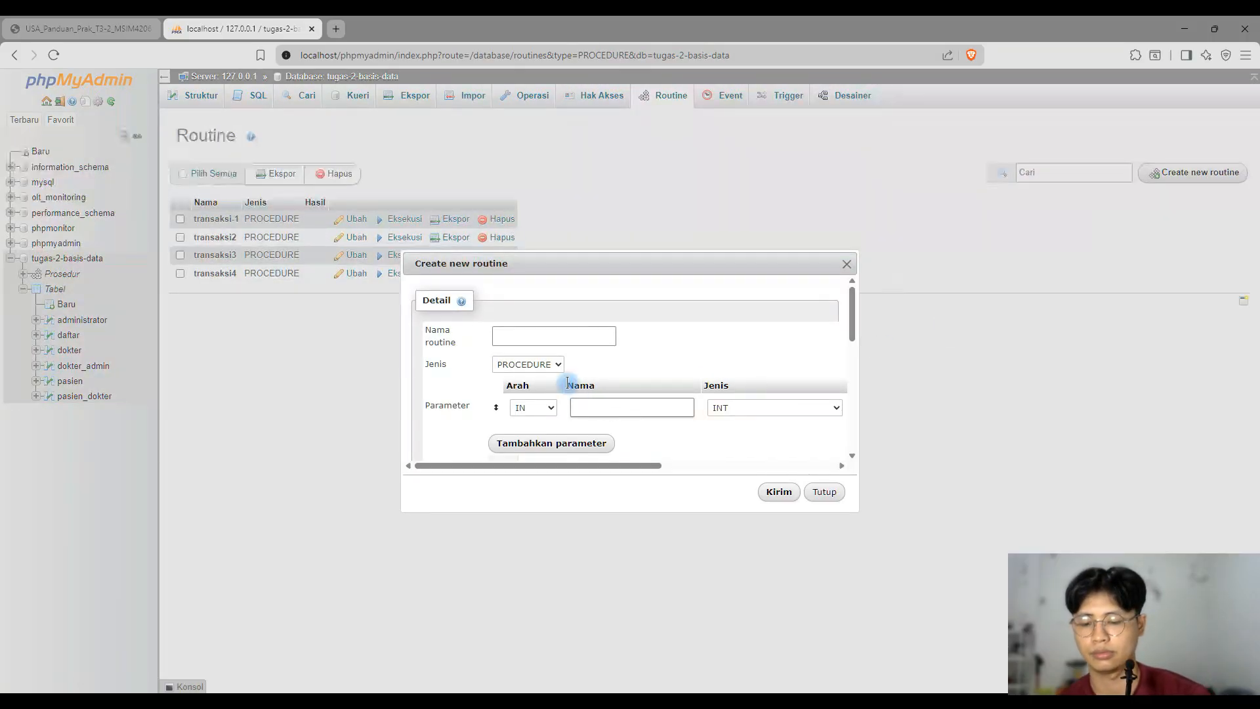
pyautogui.write('transaksi')
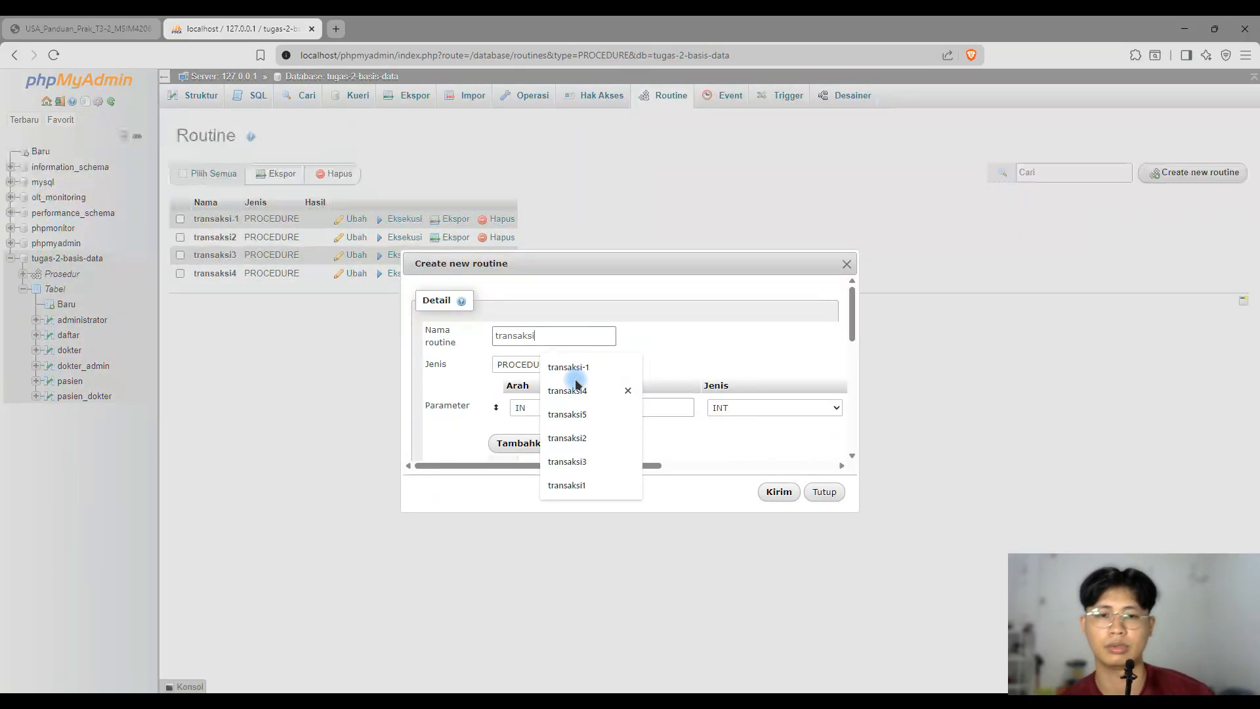
pyautogui.write('5')
pyautogui.hscroll(5, 712, 423)
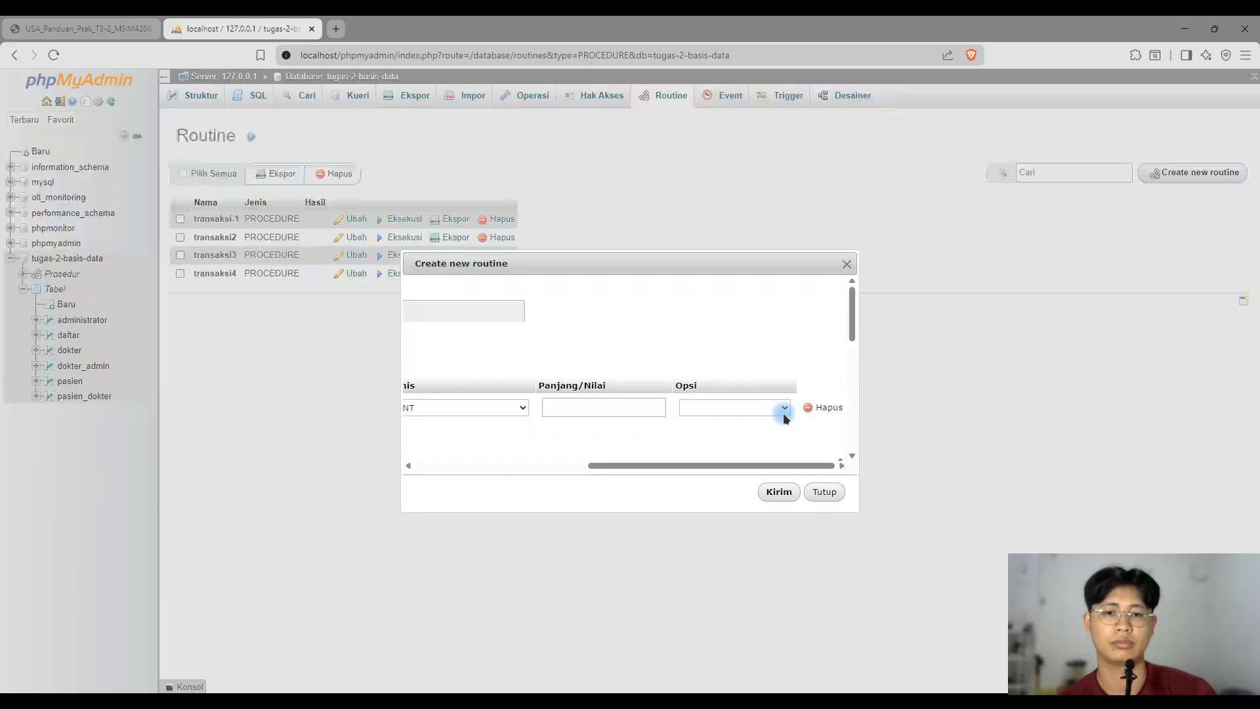
pyautogui.click(819, 411)
# - Switch to Notepad++ and trace the CHECKPOINT transaction's three INSERTs against SAVEPOINT POINT1, ROLLBACK TO SAVEPOINT POINT1 and COMMIT
pyautogui.hotkey('alt', 'Tab')
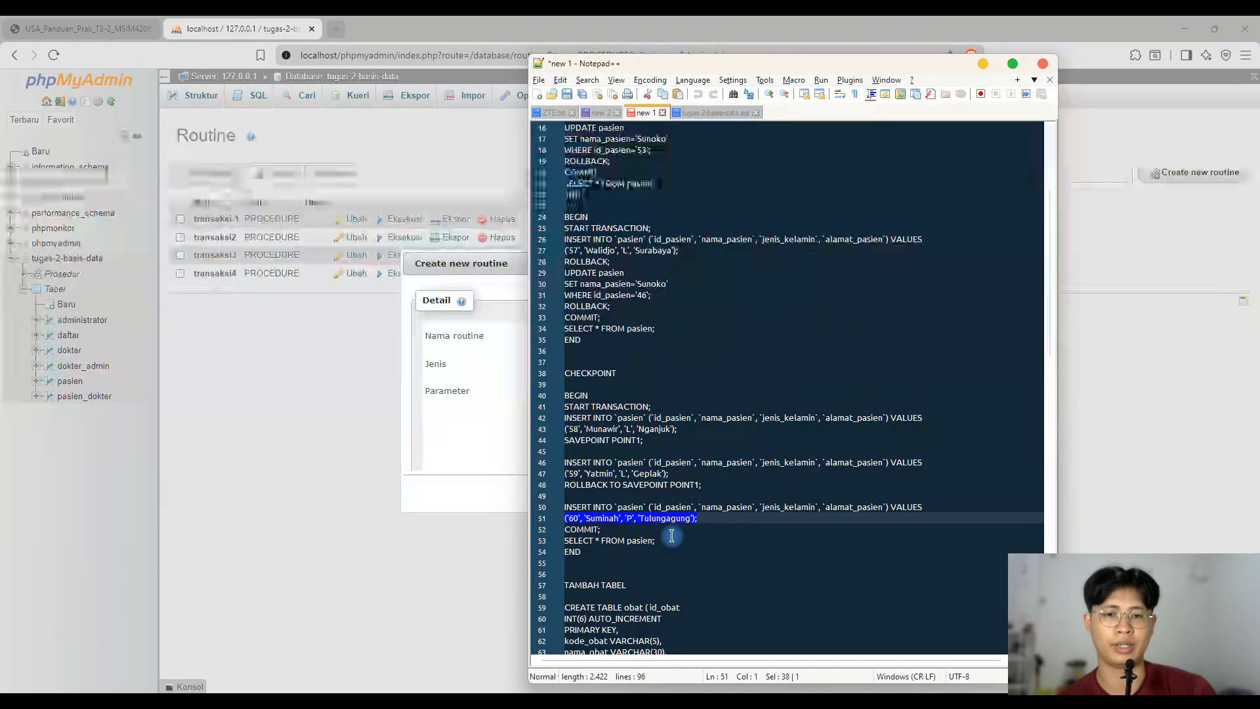
pyautogui.click(596, 551)
pyautogui.moveTo(597, 551); pyautogui.dragTo(561, 398)
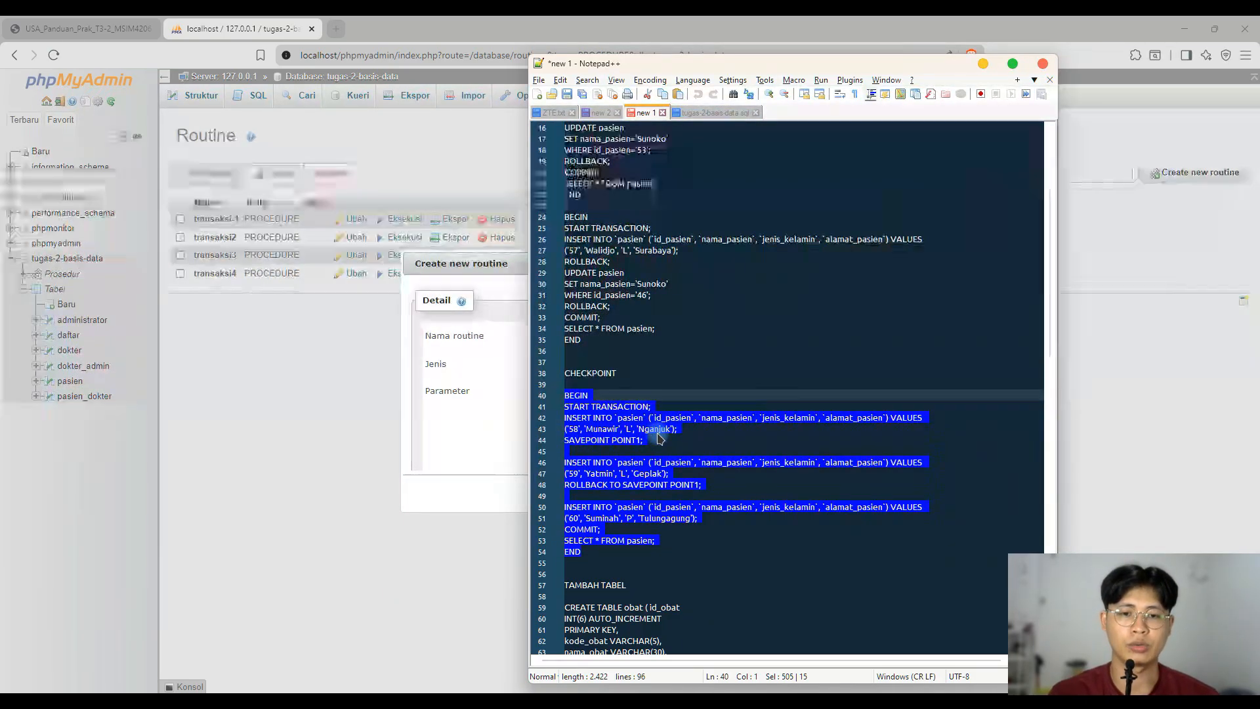
pyautogui.click(597, 472)
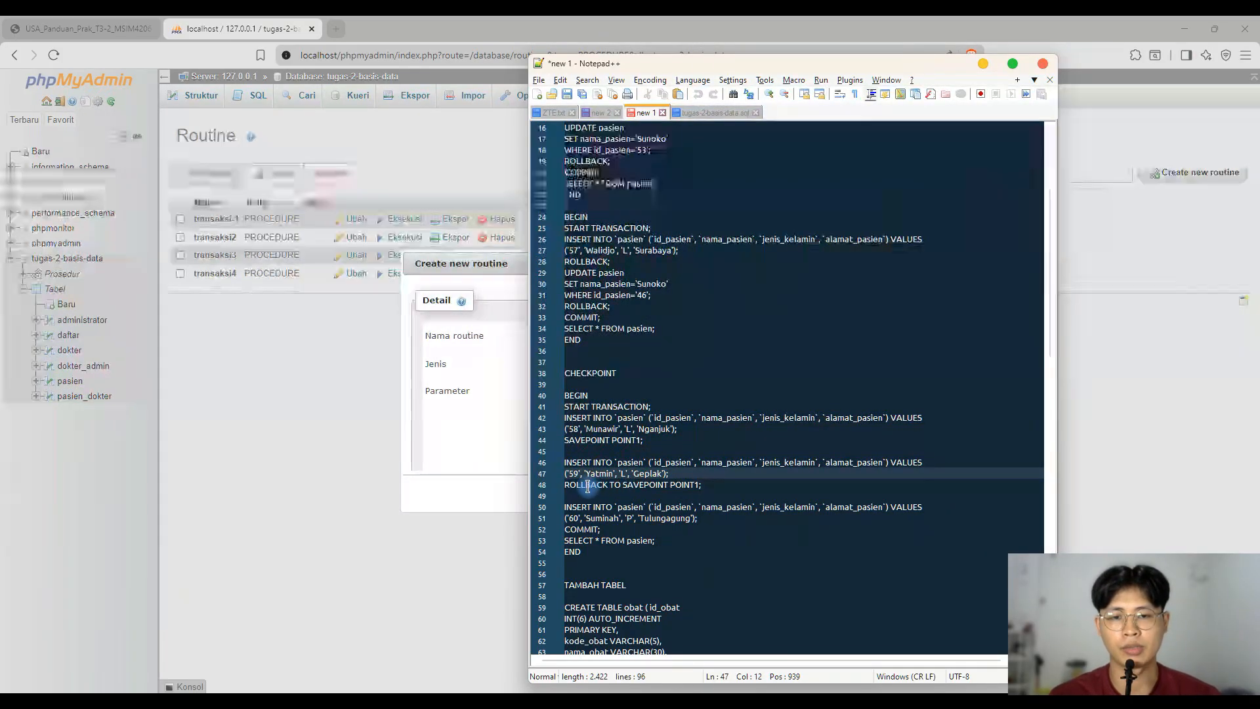
pyautogui.moveTo(720, 488); pyautogui.dragTo(489, 486)
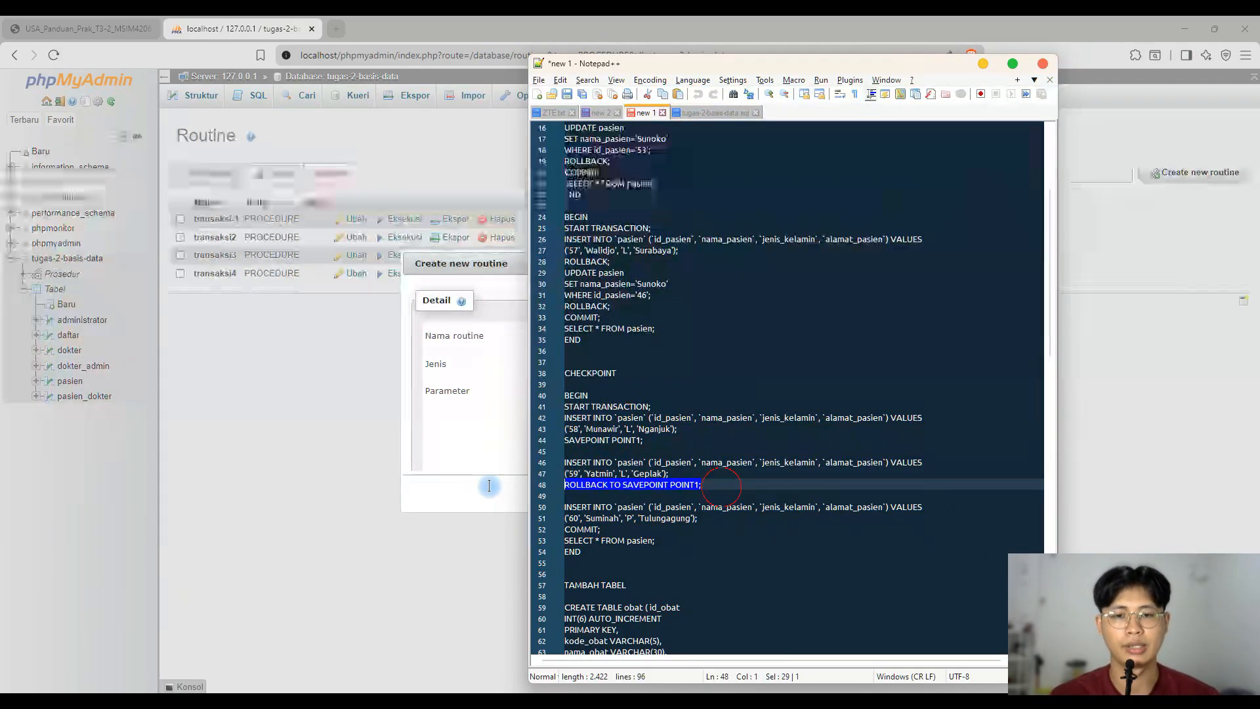
pyautogui.moveTo(671, 474); pyautogui.dragTo(553, 464)
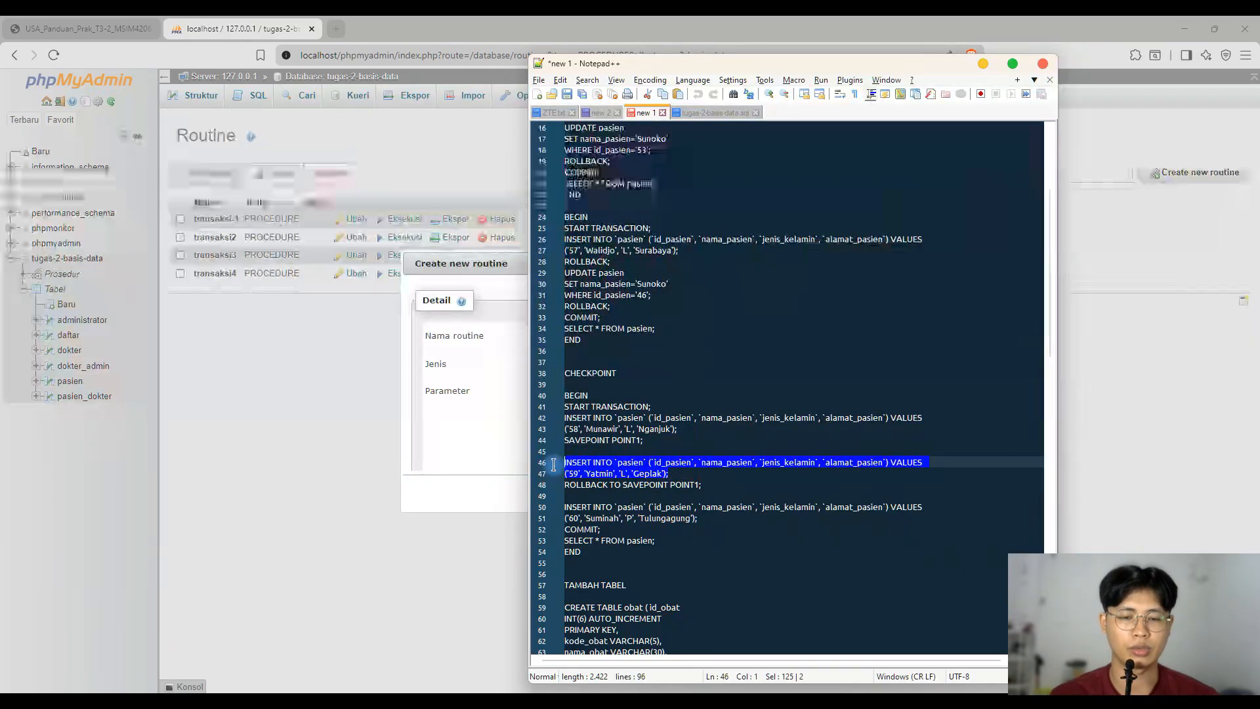
pyautogui.moveTo(617, 529); pyautogui.dragTo(563, 506)
pyautogui.click(610, 524)
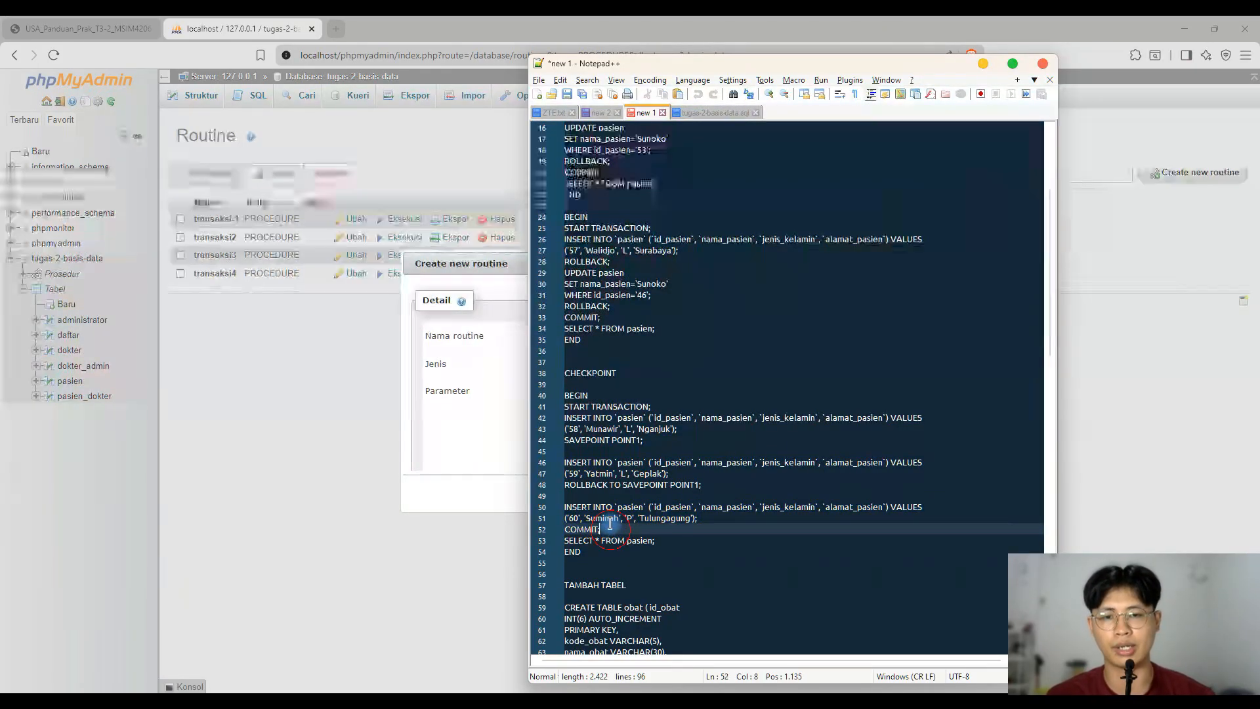
pyautogui.click(604, 438)
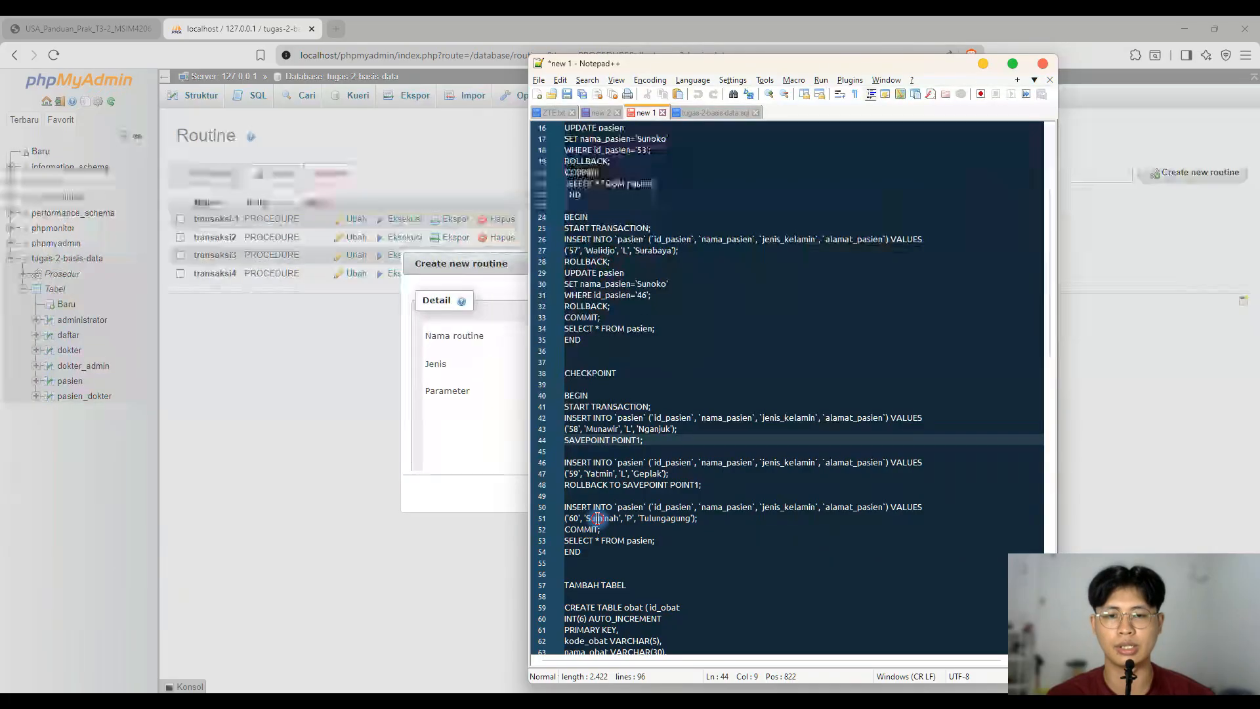
pyautogui.click(597, 518)
pyautogui.moveTo(617, 474); pyautogui.dragTo(590, 474)
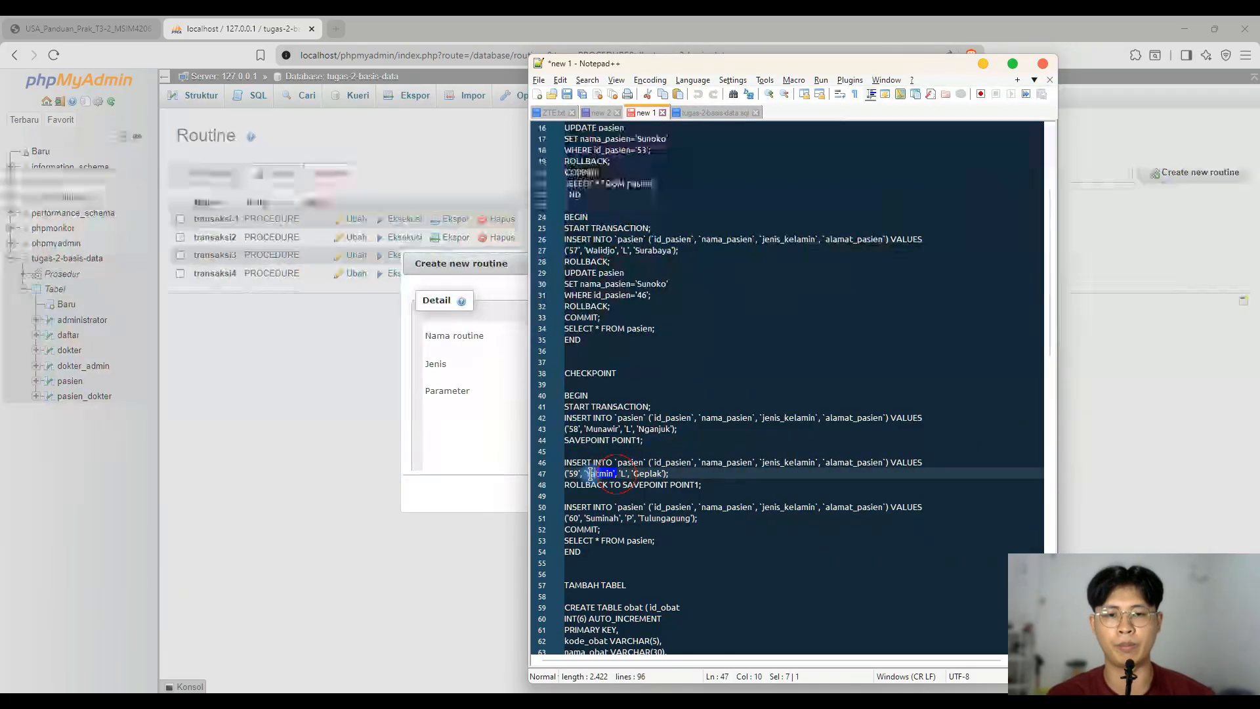
pyautogui.click(717, 484)
pyautogui.moveTo(656, 440); pyautogui.dragTo(567, 429)
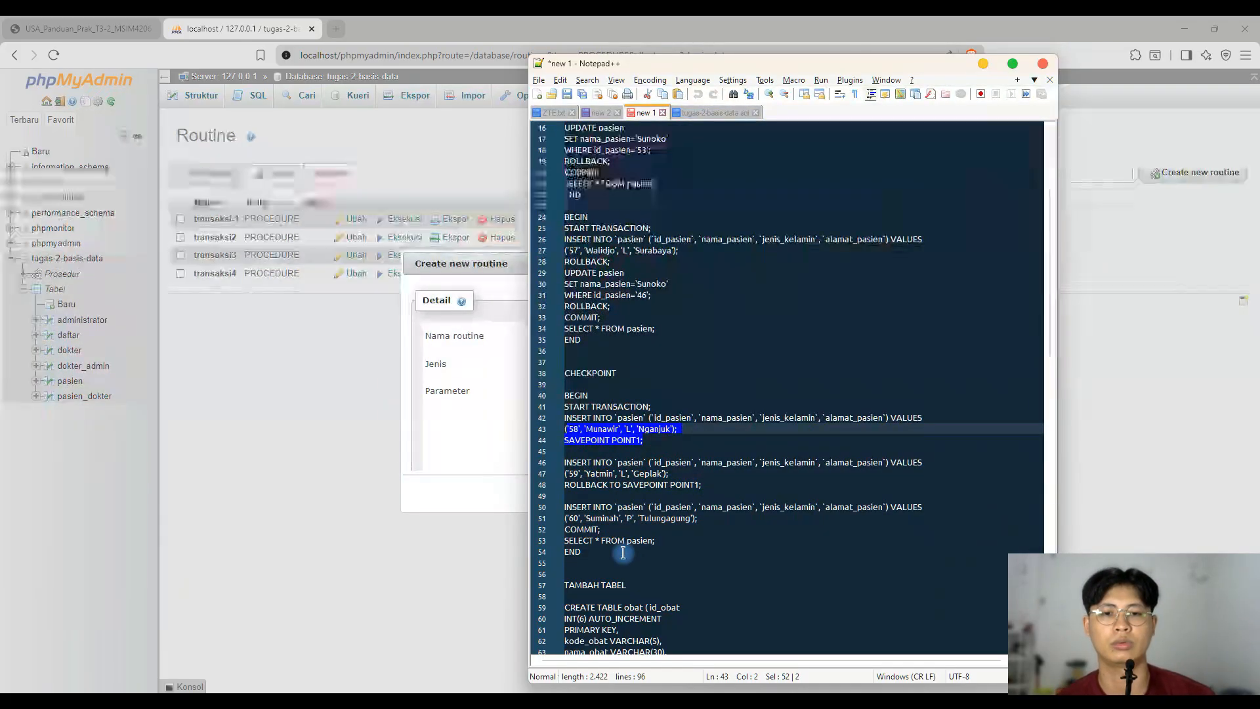
# - Copy the CHECKPOINT transaction from BEGIN to END into the definition of transaksi5 in phpMyAdmin and create the routine
pyautogui.moveTo(622, 553); pyautogui.dragTo(576, 397)
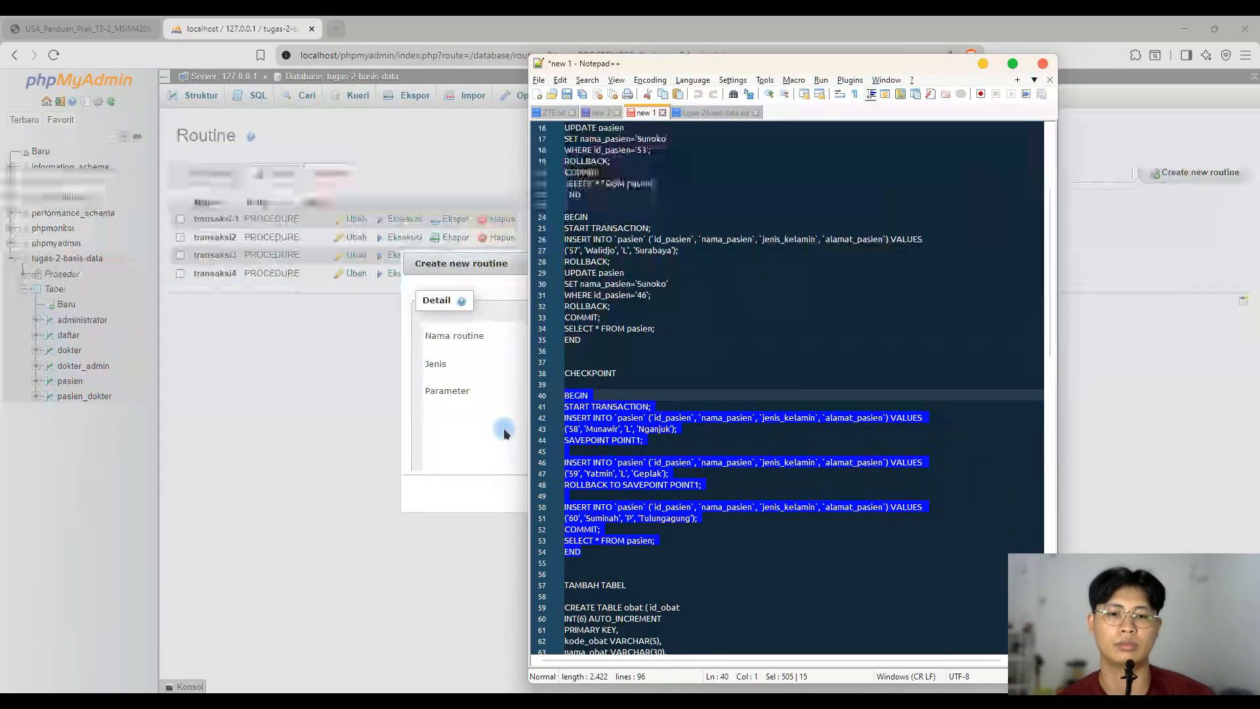
pyautogui.click(583, 448)
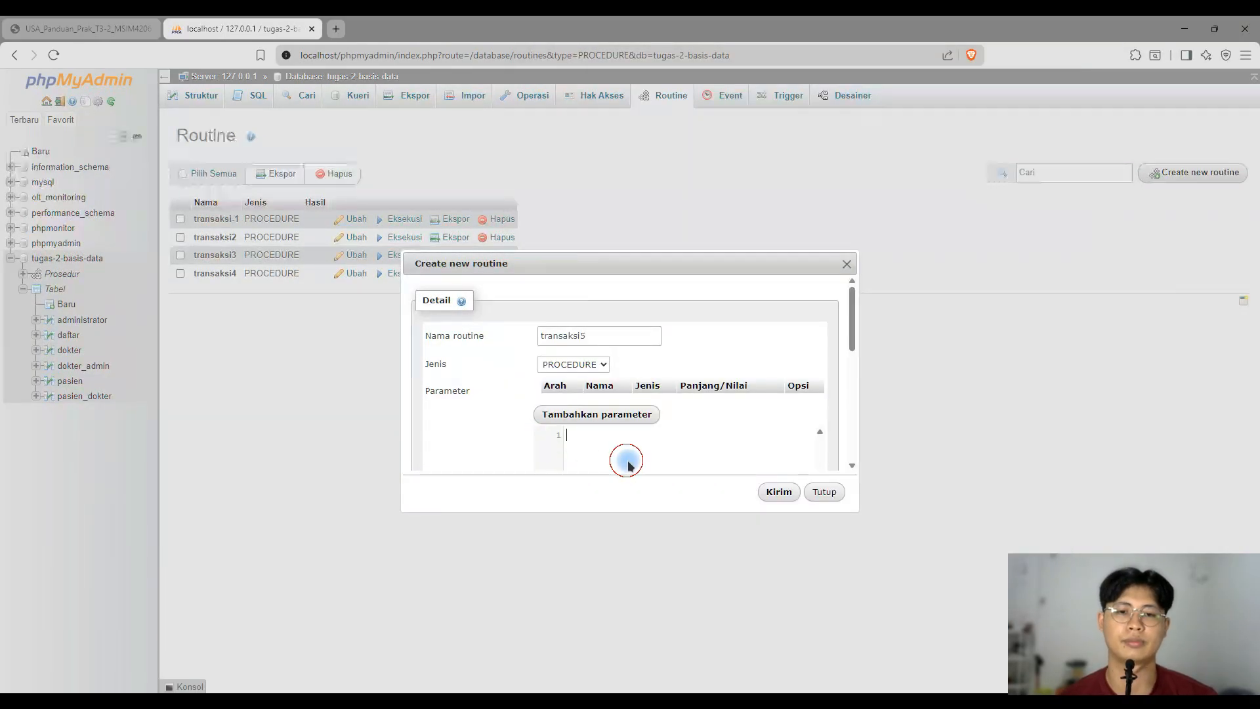
pyautogui.hotkey('ctrl', 'v')
pyautogui.scroll(-10, 673, 435)
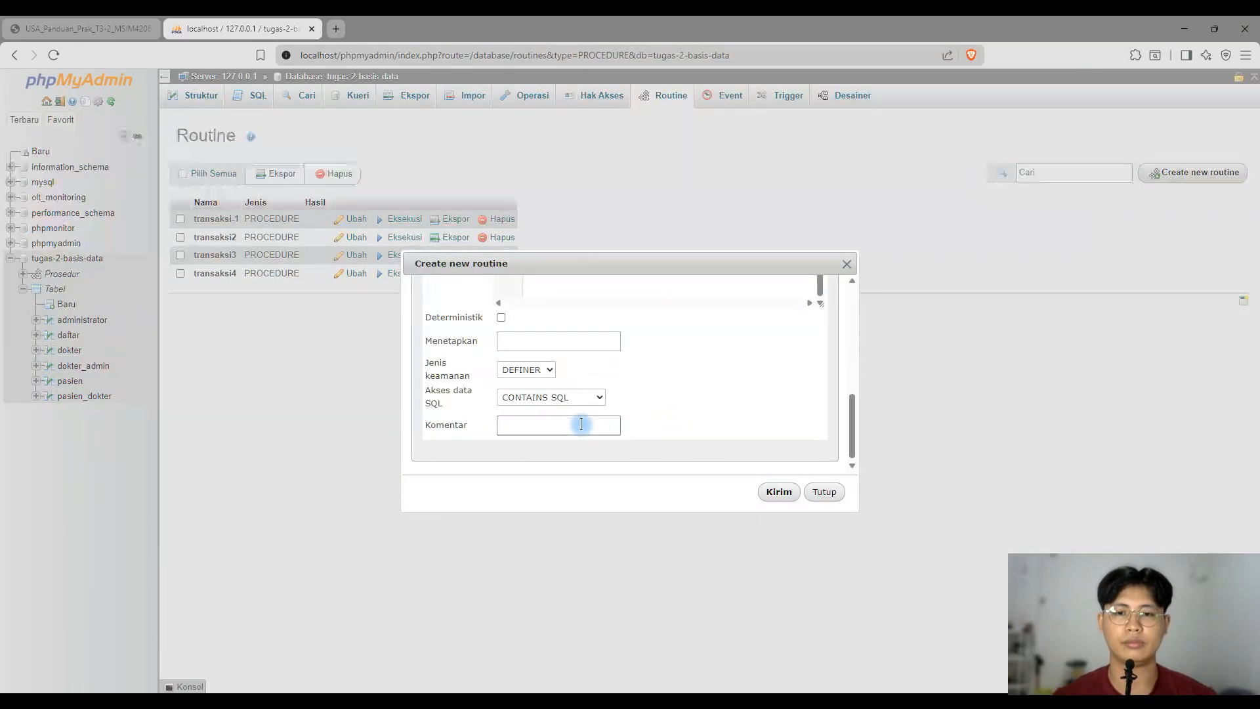
pyautogui.scroll(10, 580, 425)
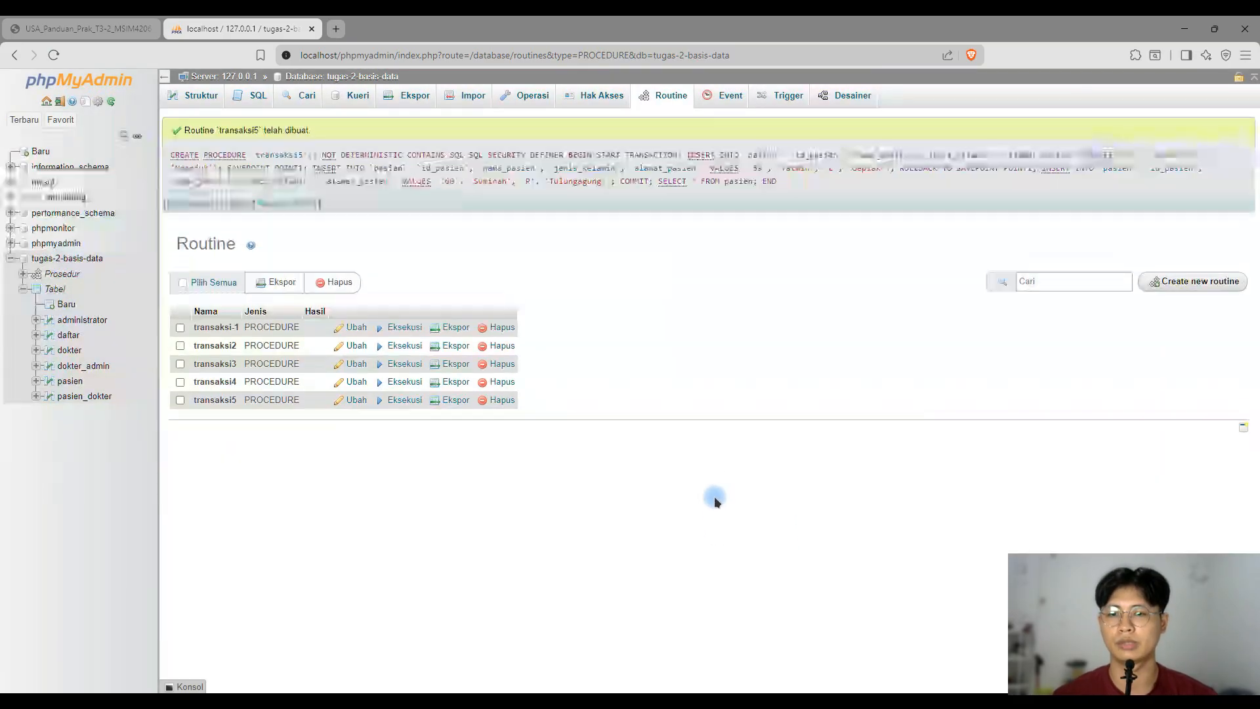
# - Execute the transaksi5 procedure and check the last patient rows it returns
pyautogui.click(400, 400)
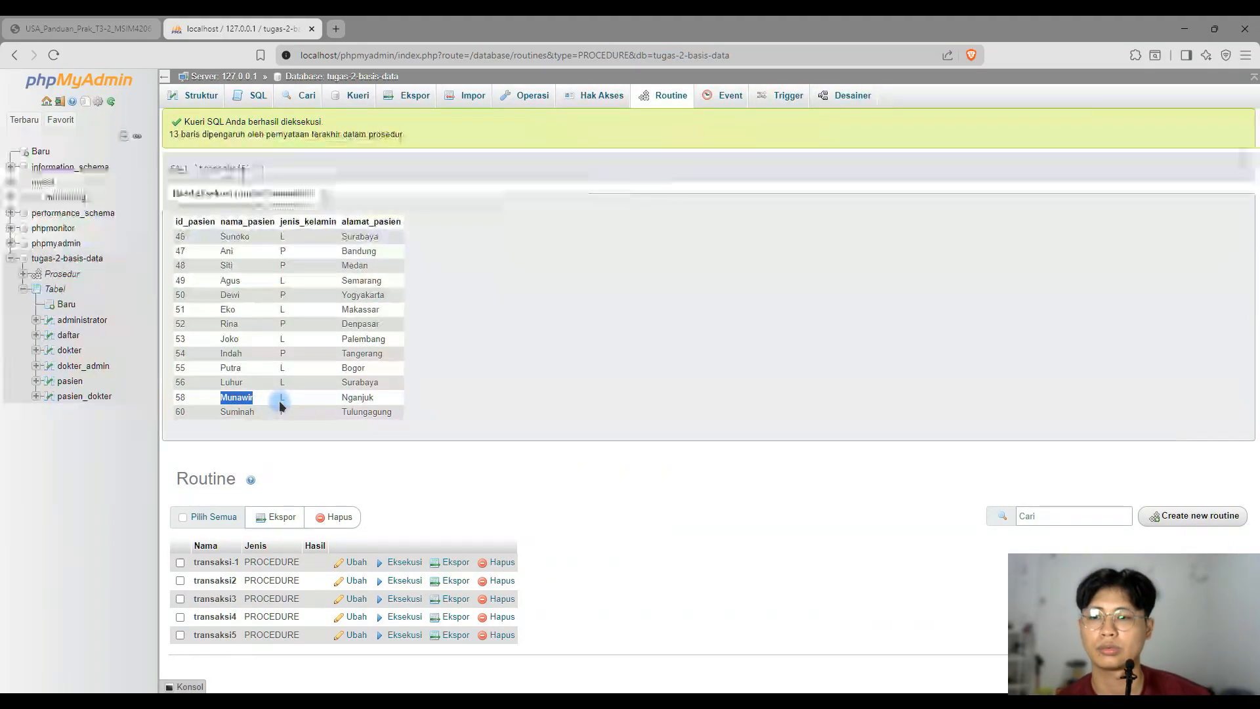
pyautogui.moveTo(217, 415); pyautogui.dragTo(257, 412)
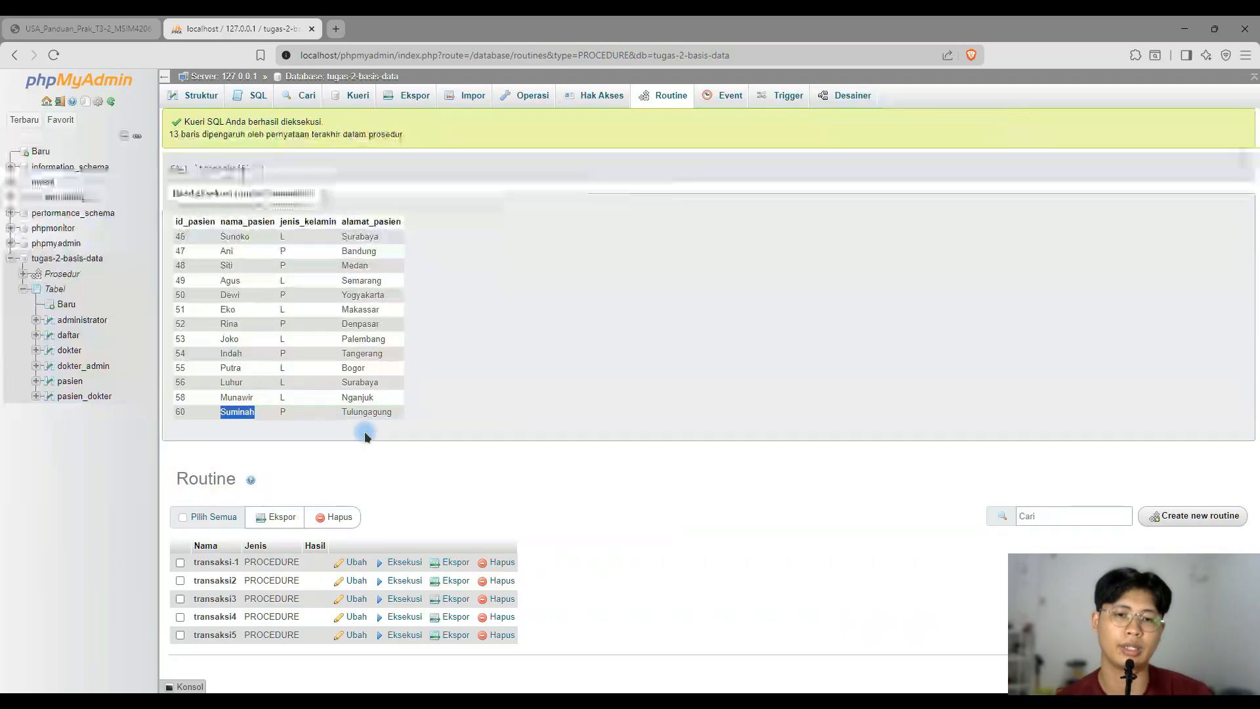
# - Compare SAVEPOINT POINT1 and the id_pasien 59 INSERT in the Notepad++ script with the rows returned by transaksi5
pyautogui.hotkey('alt', 'Tab')
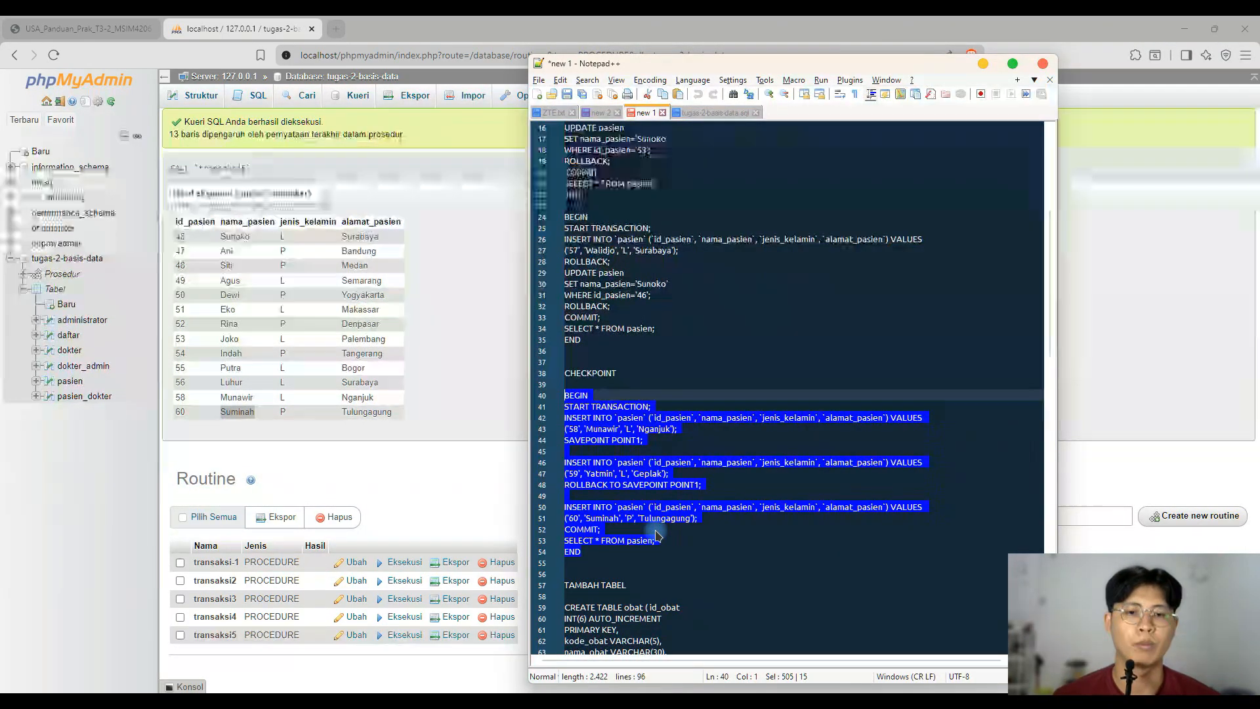
pyautogui.click(642, 445)
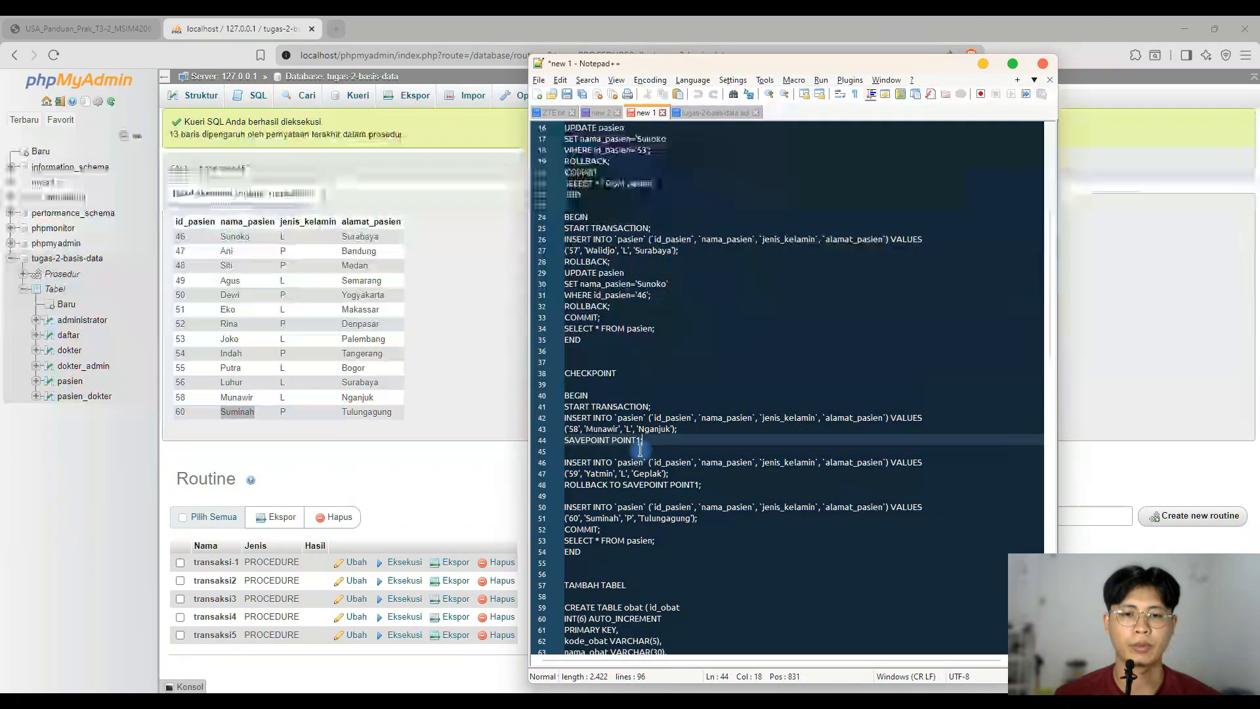
pyautogui.moveTo(660, 439); pyautogui.dragTo(530, 440)
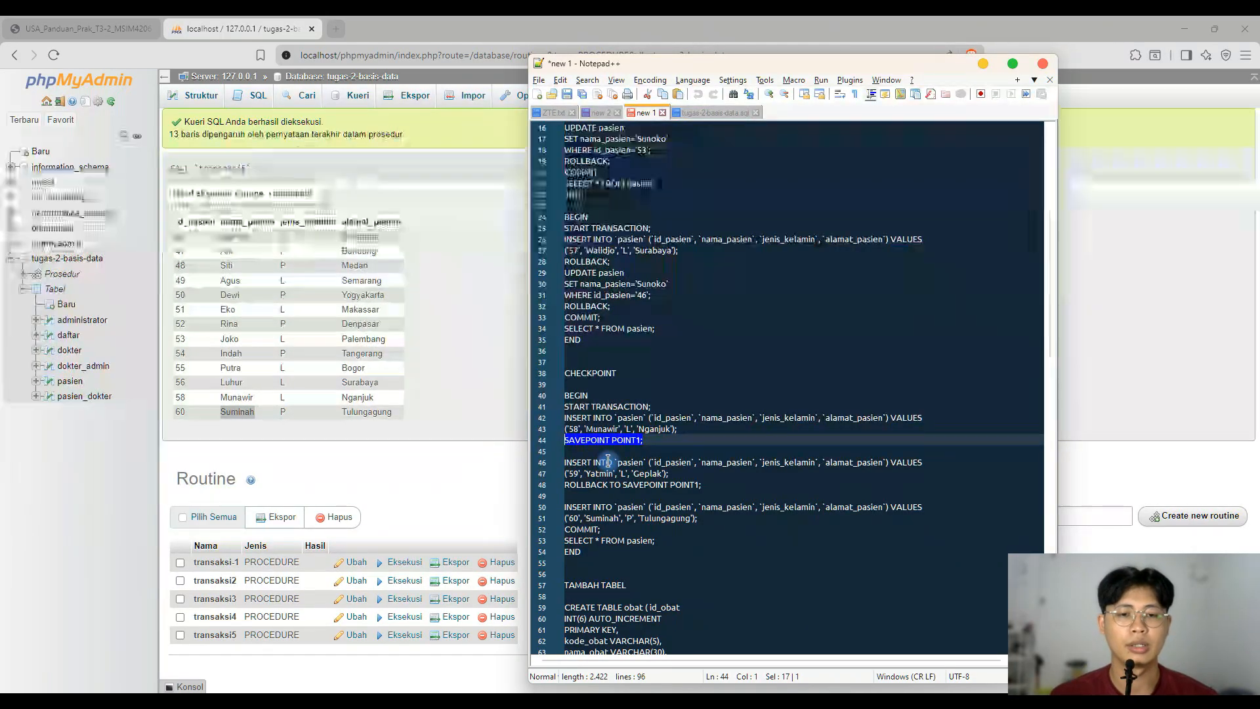
pyautogui.moveTo(670, 474); pyautogui.dragTo(544, 460)
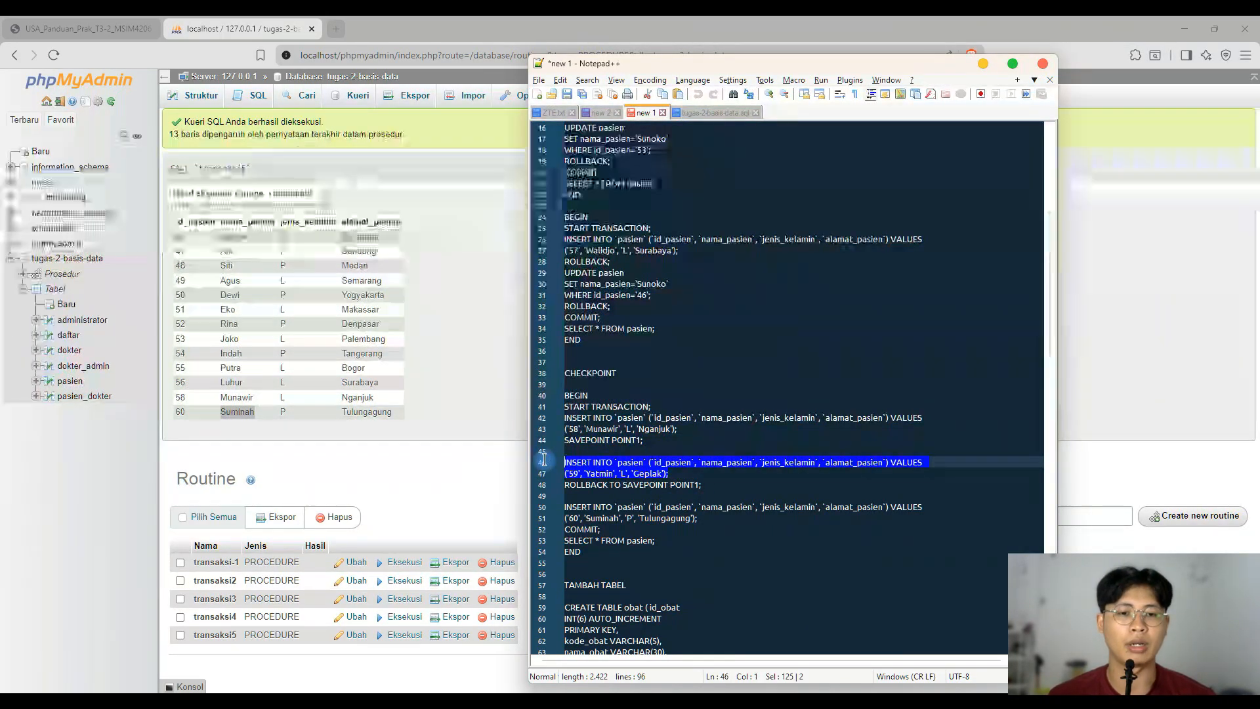
# - Trace ROLLBACK TO SAVEPOINT POINT1, the id_pasien 58 INSERT before the savepoint and the id_pasien 60 INSERT with COMMIT in the script
pyautogui.moveTo(735, 493); pyautogui.dragTo(566, 481)
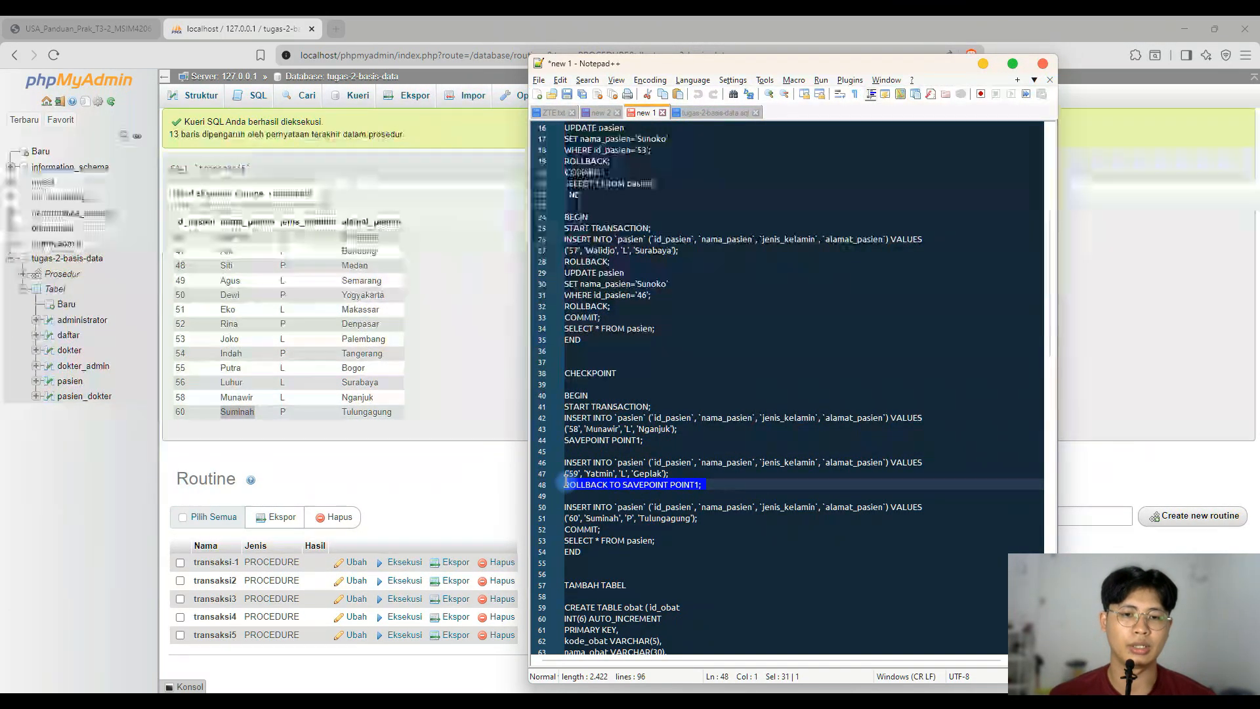
pyautogui.moveTo(663, 452); pyautogui.dragTo(568, 417)
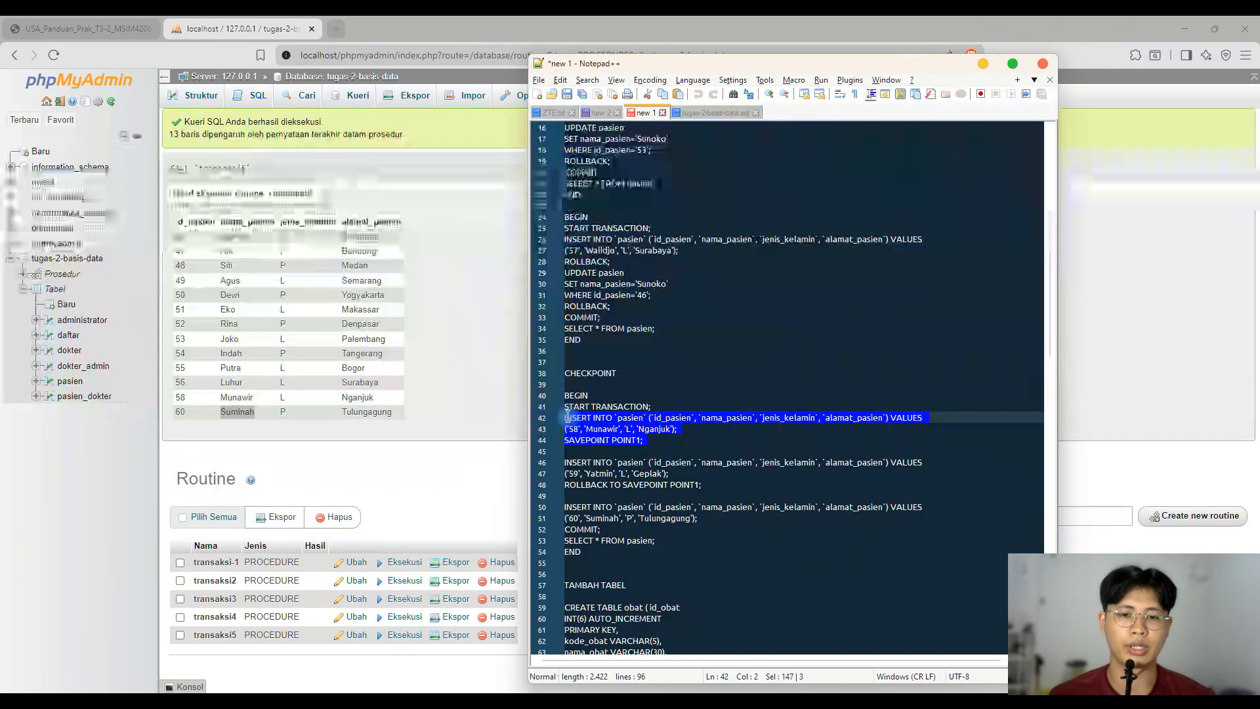
pyautogui.click(614, 528)
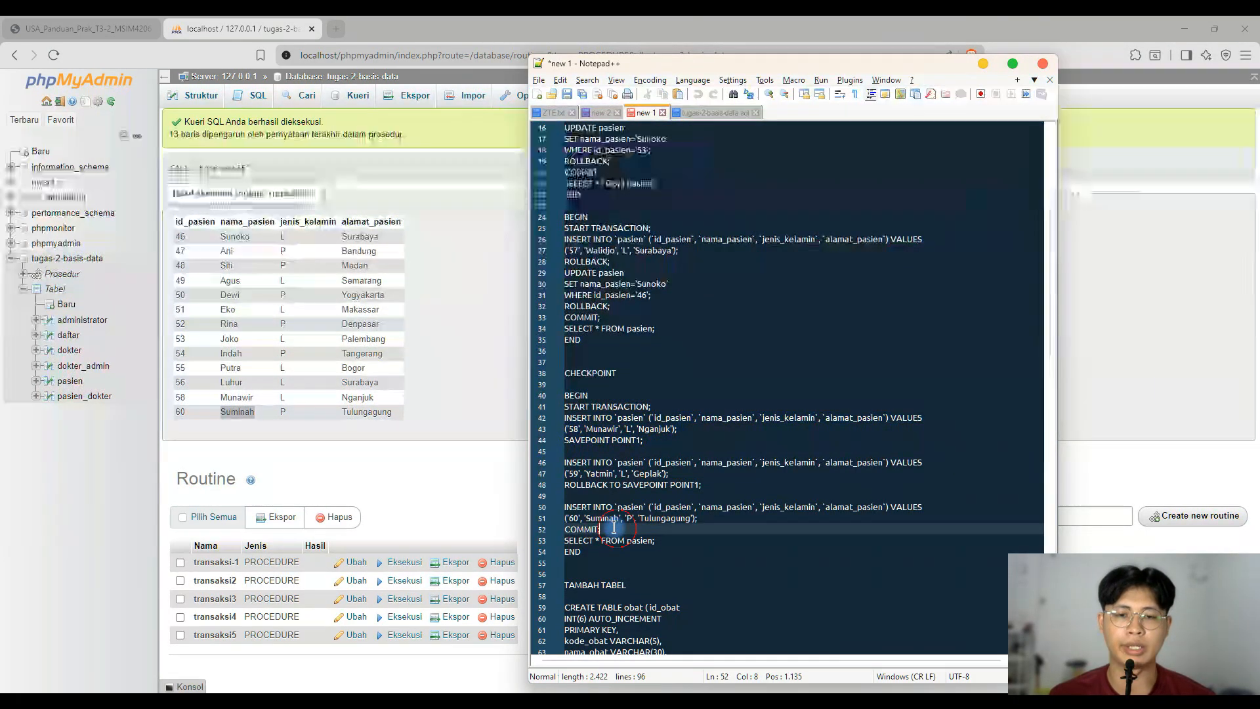
pyautogui.moveTo(614, 527); pyautogui.dragTo(566, 507)
pyautogui.click(699, 533)
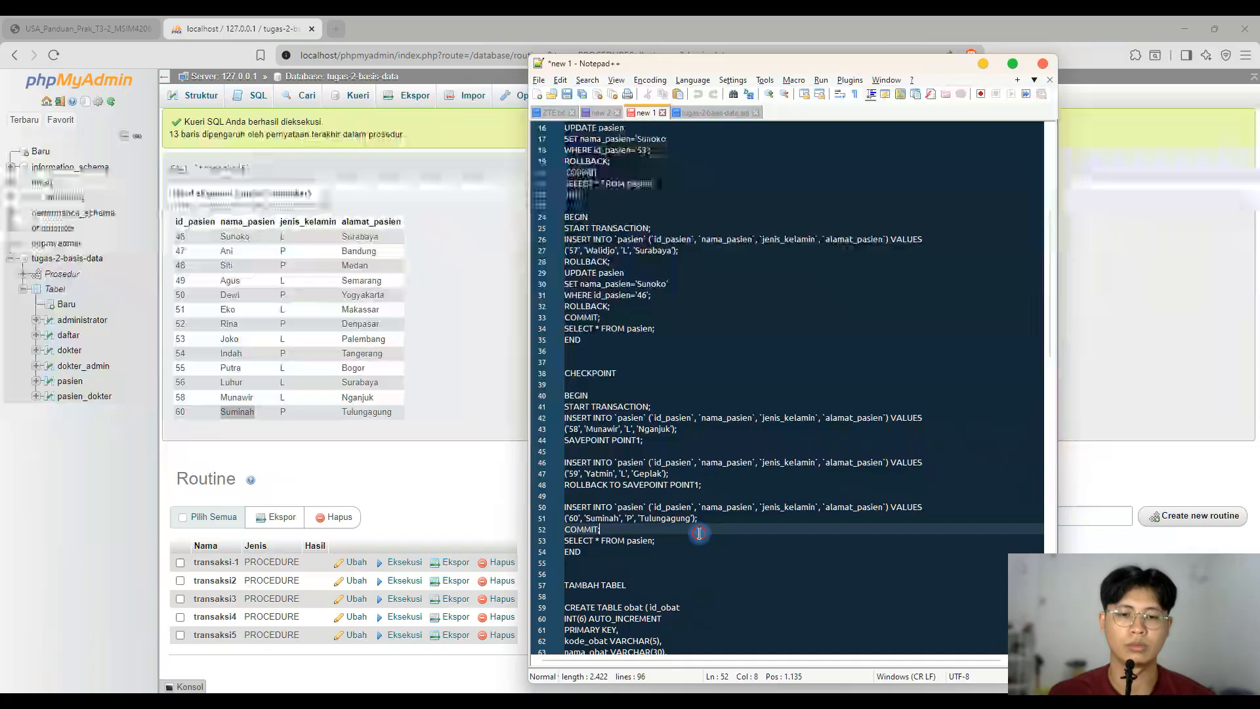
pyautogui.scroll(-4, 699, 533)
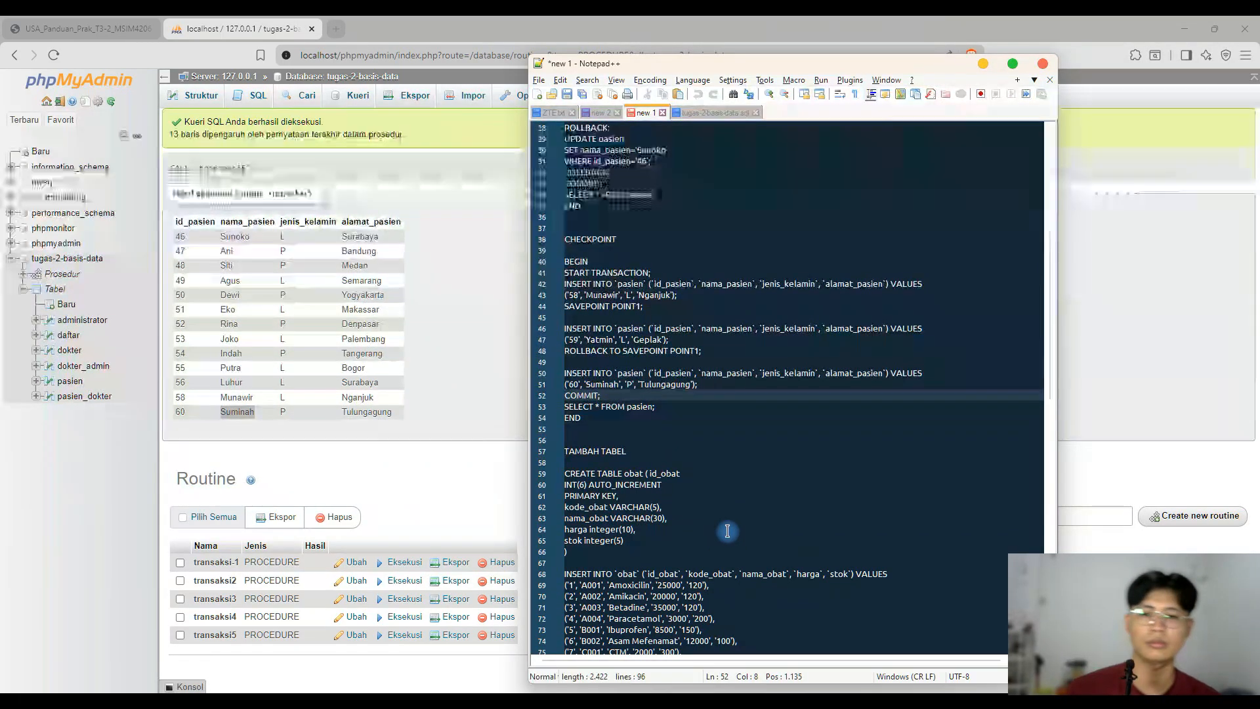
# - Switch to the practicum guide PDF and read the Trigger section, covering the Tabel 1 trigger commands and the Gambar 25 hospital ERD
pyautogui.click(463, 471)
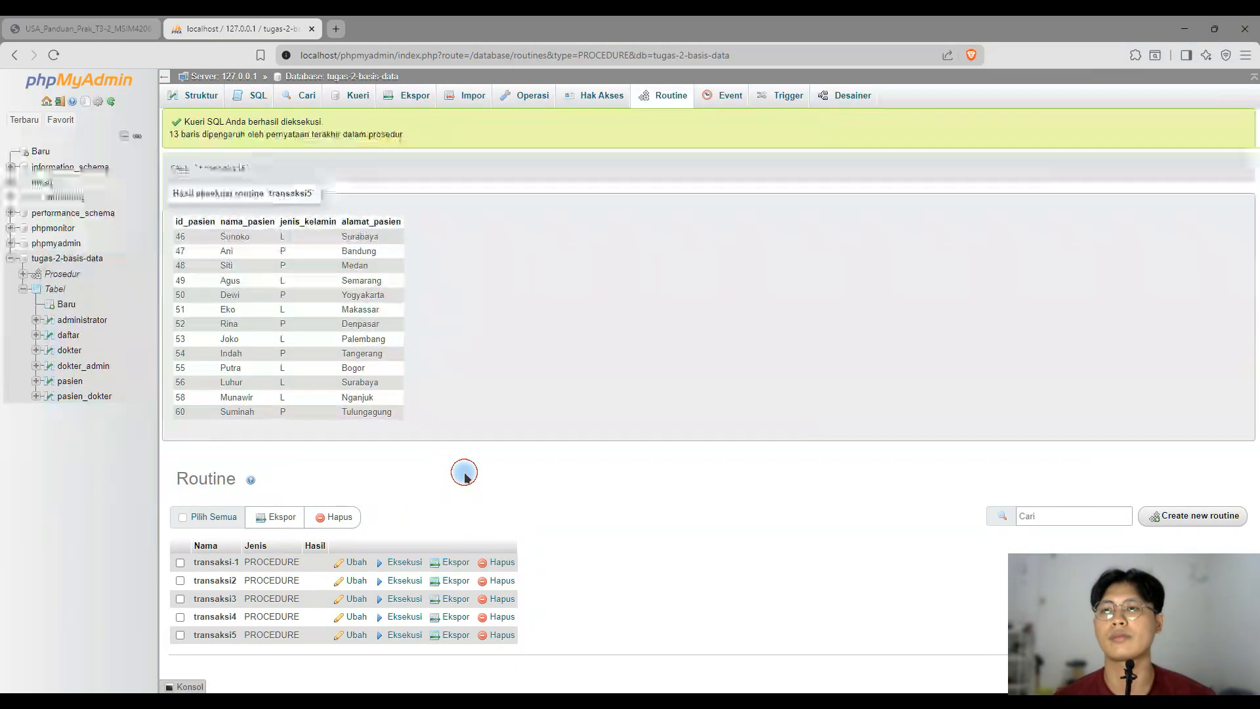
pyautogui.click(91, 24)
pyautogui.scroll(-10, 496, 266)
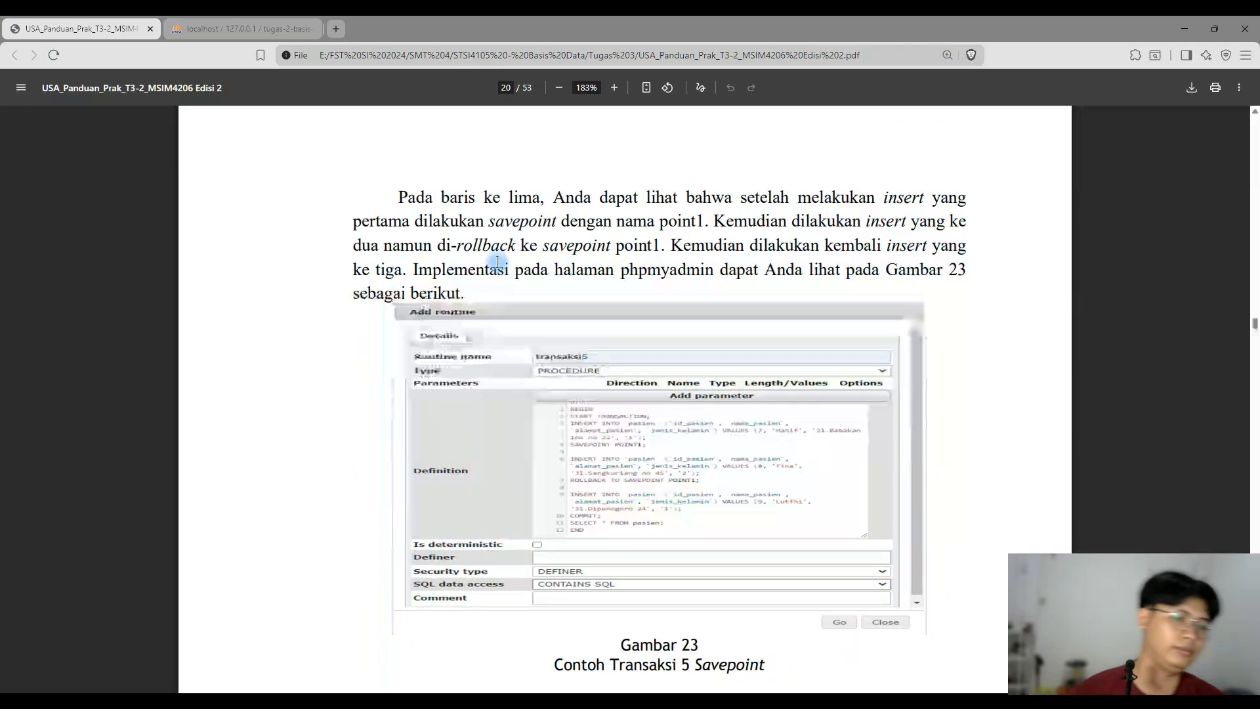
pyautogui.scroll(-5, 497, 261)
pyautogui.scroll(-5, 578, 283)
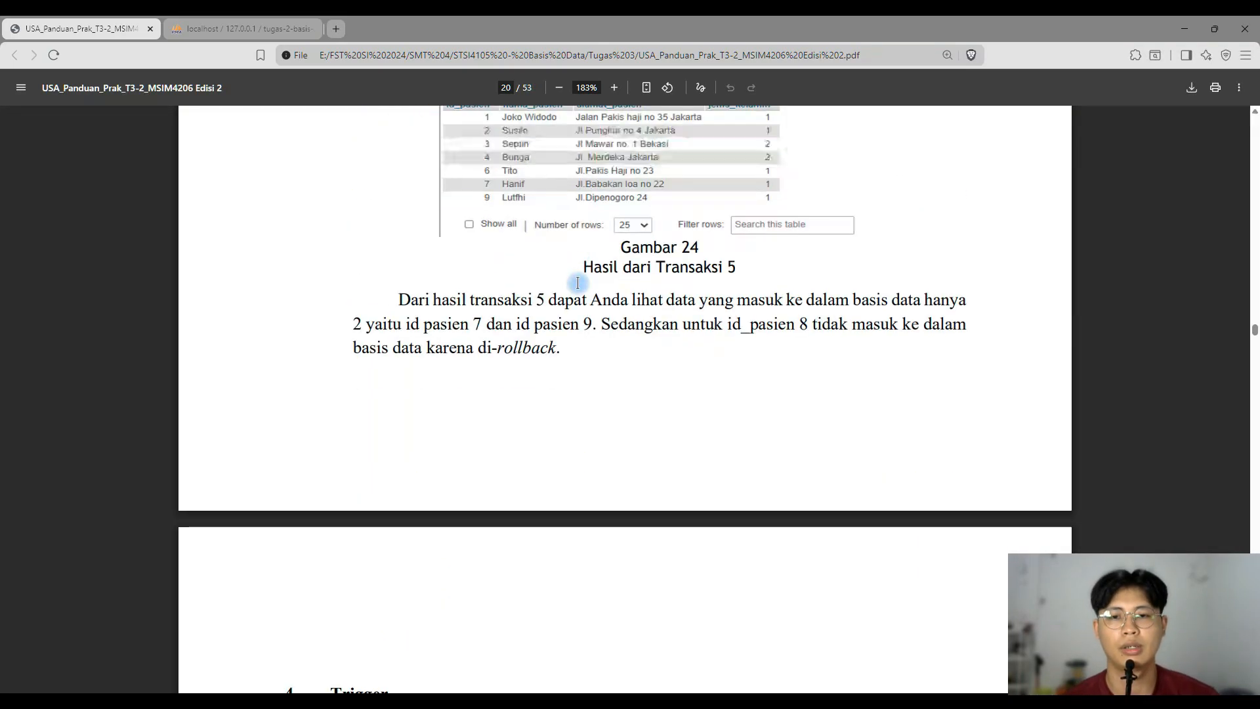
pyautogui.scroll(-10, 604, 246)
pyautogui.keyDown('ctrl'); pyautogui.scroll(-6, 621, 230); pyautogui.keyUp('ctrl')
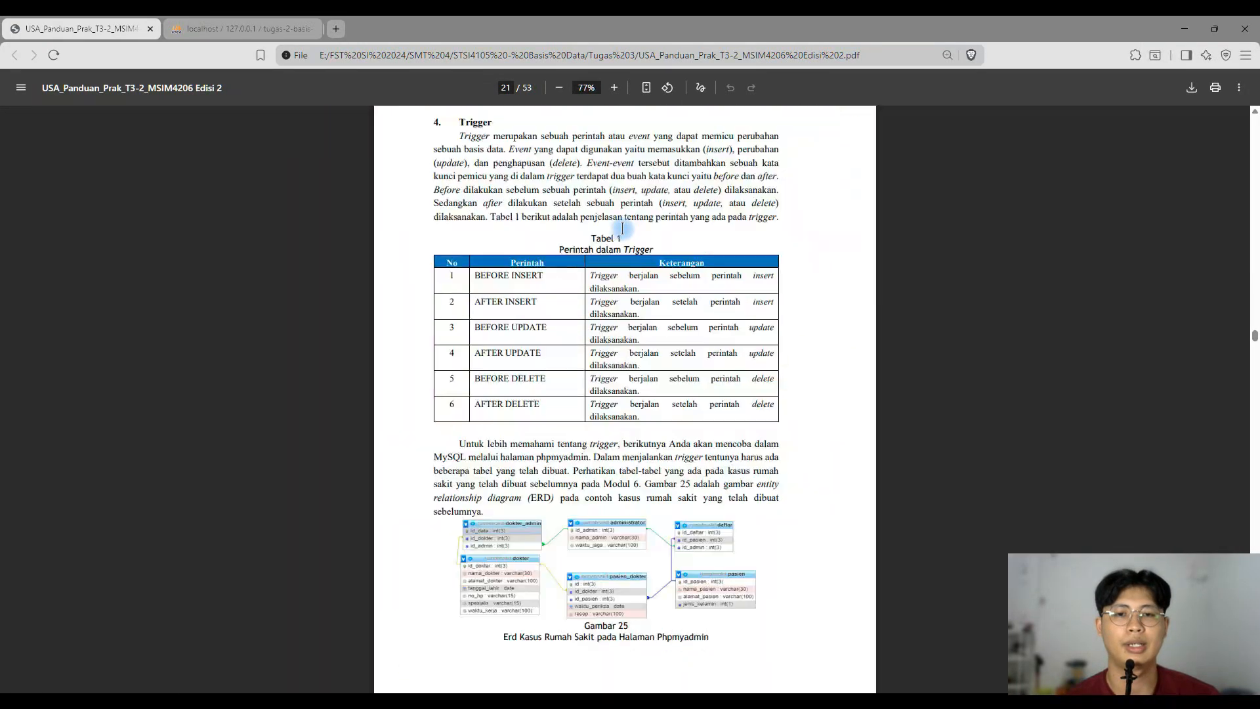
pyautogui.scroll(-3, 624, 229)
pyautogui.scroll(3, 651, 272)
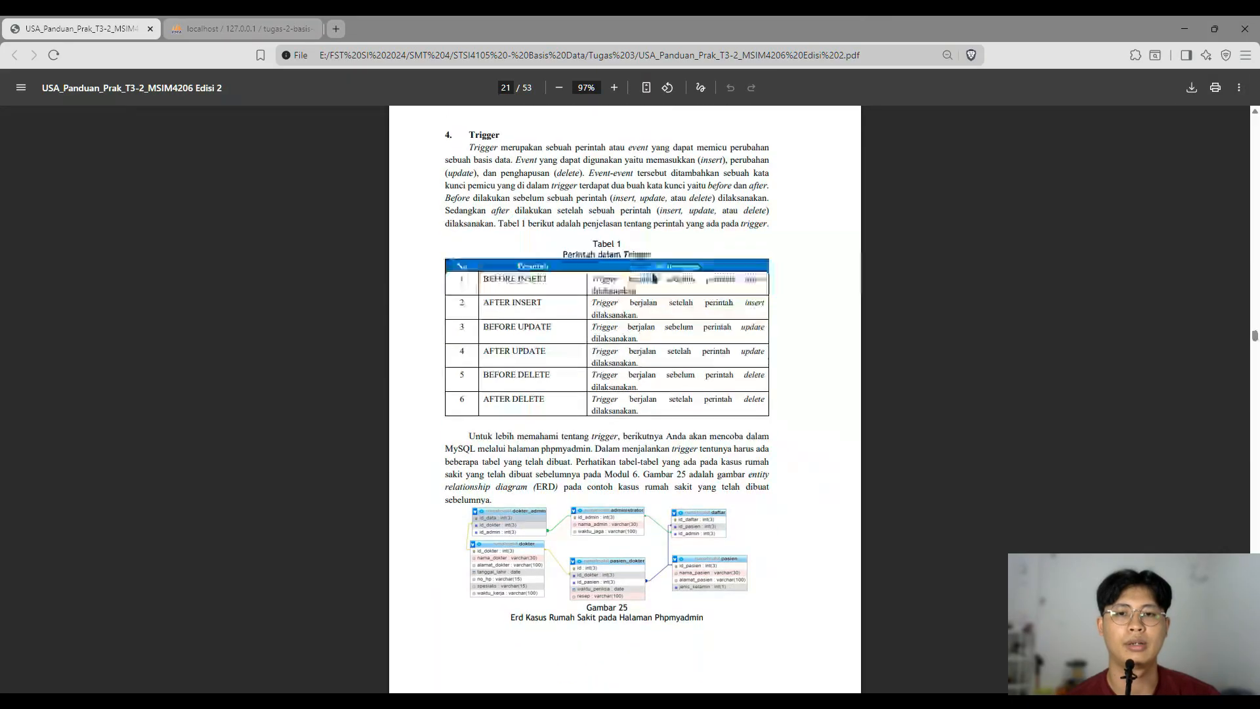
pyautogui.keyDown('ctrl'); pyautogui.scroll(5, 652, 272); pyautogui.keyUp('ctrl')
pyautogui.scroll(-10, 652, 272)
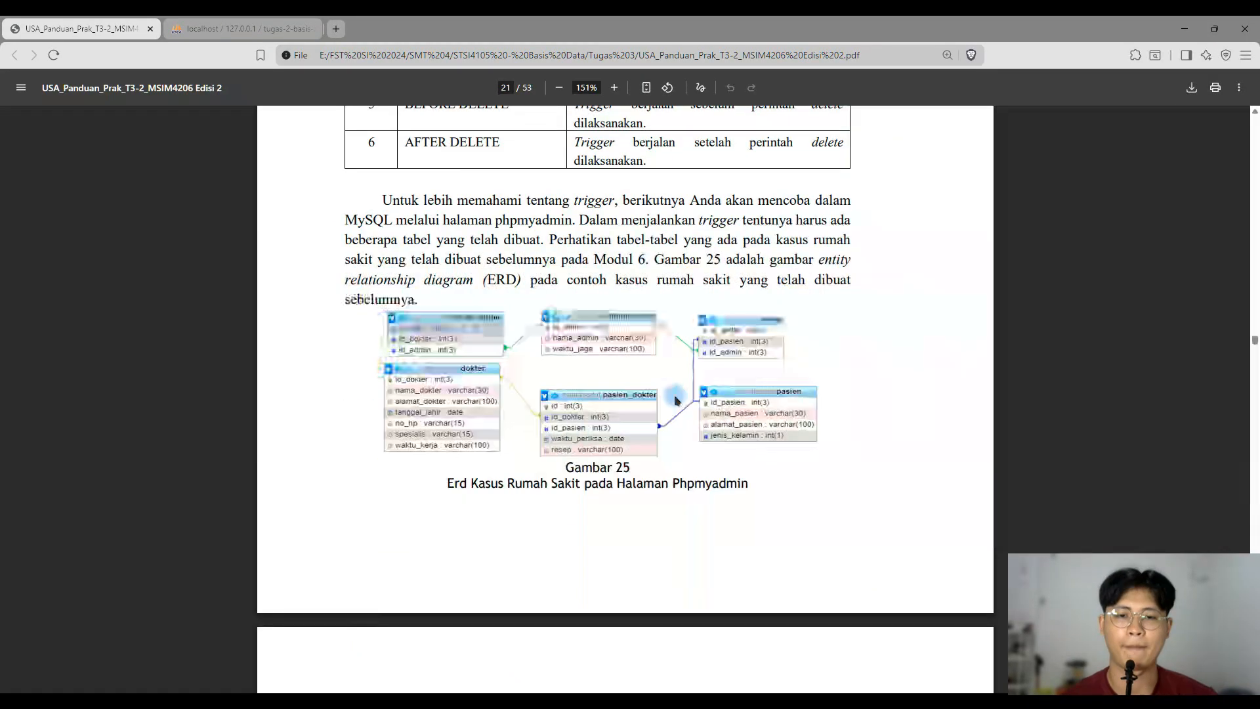
pyautogui.scroll(-4, 675, 389)
pyautogui.scroll(10, 664, 388)
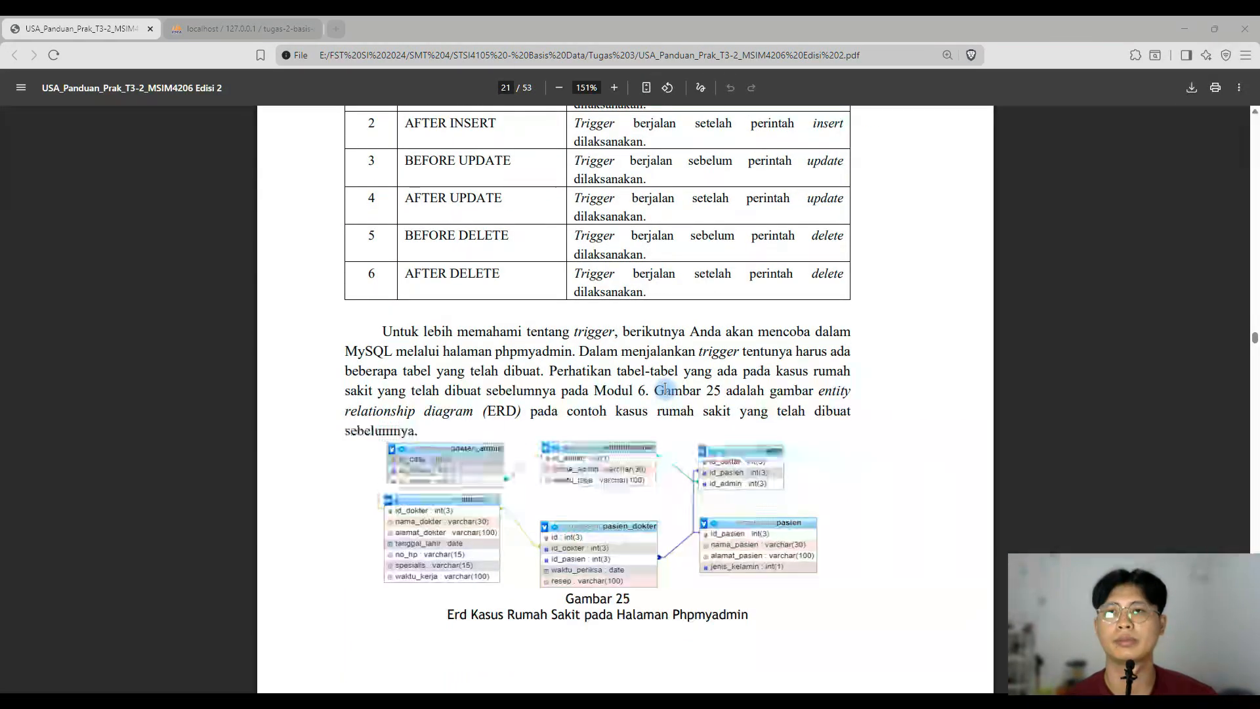
# - Copy the CREATE TABLE obat statement from the Notepad++ script and run it as SQL on the tugas-2-basis-data database in phpMyAdmin
pyautogui.hotkey('alt', 'Tab')
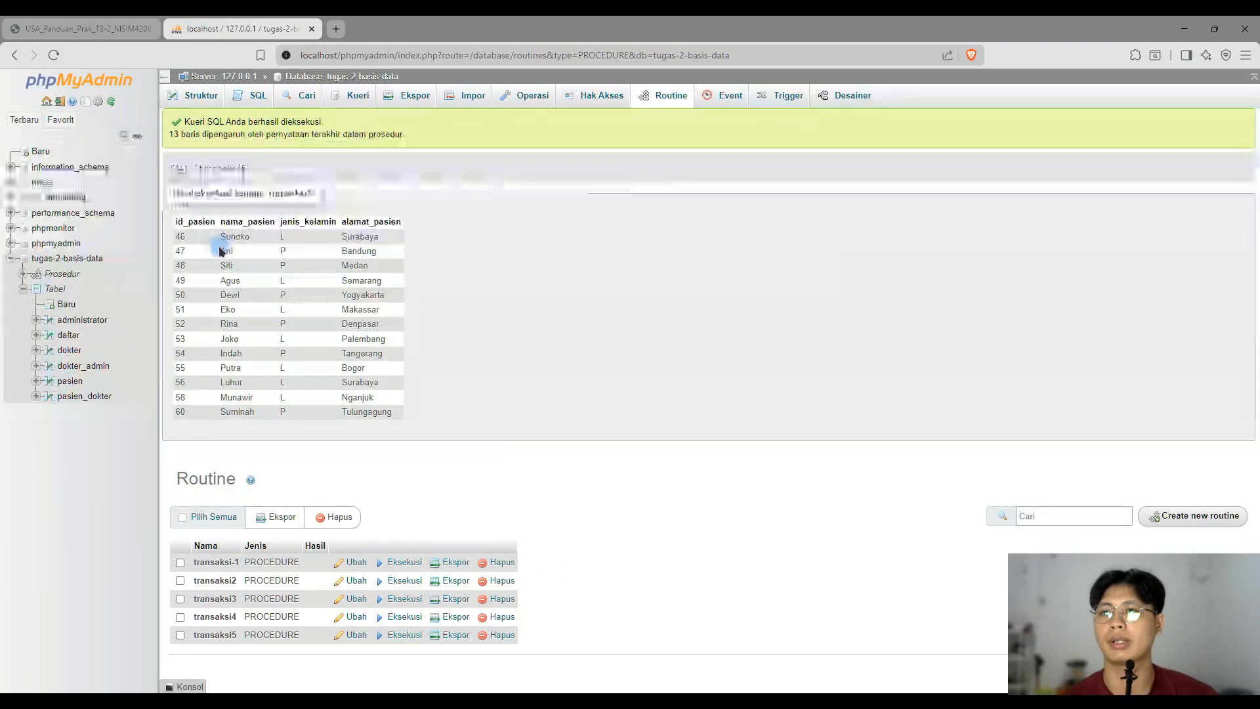
pyautogui.click(82, 258)
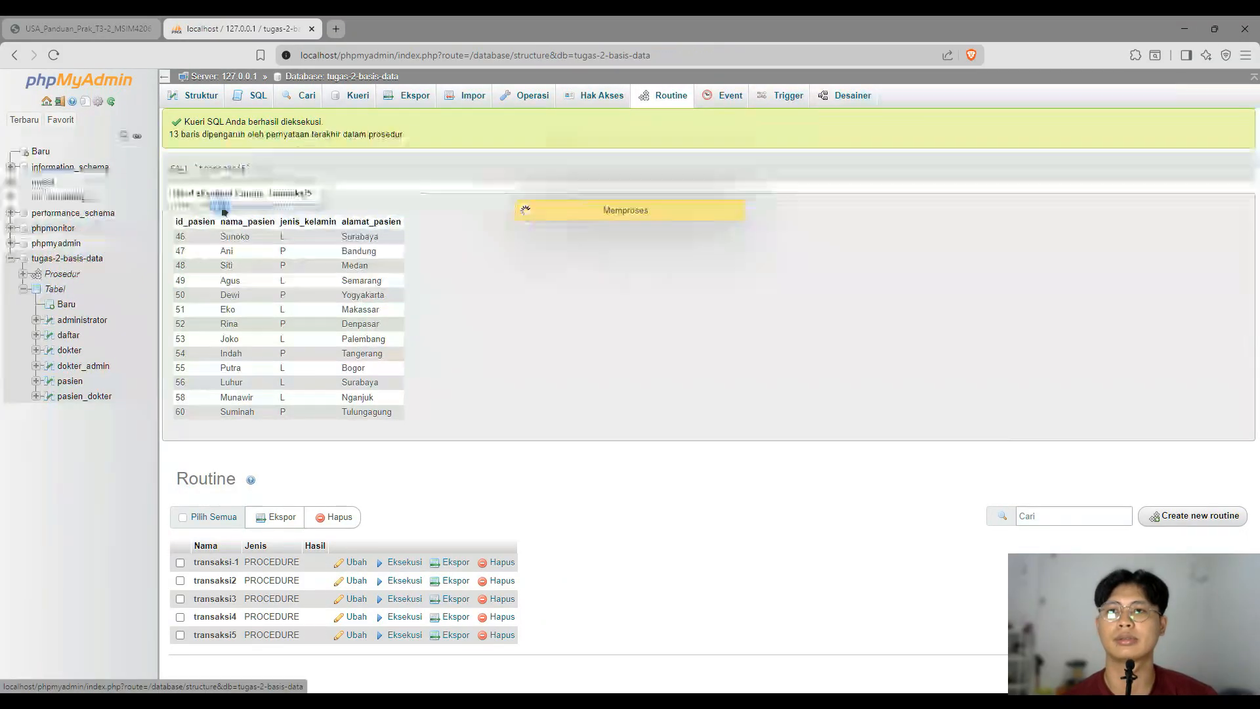
pyautogui.click(251, 105)
pyautogui.hotkey('alt', 'Tab')
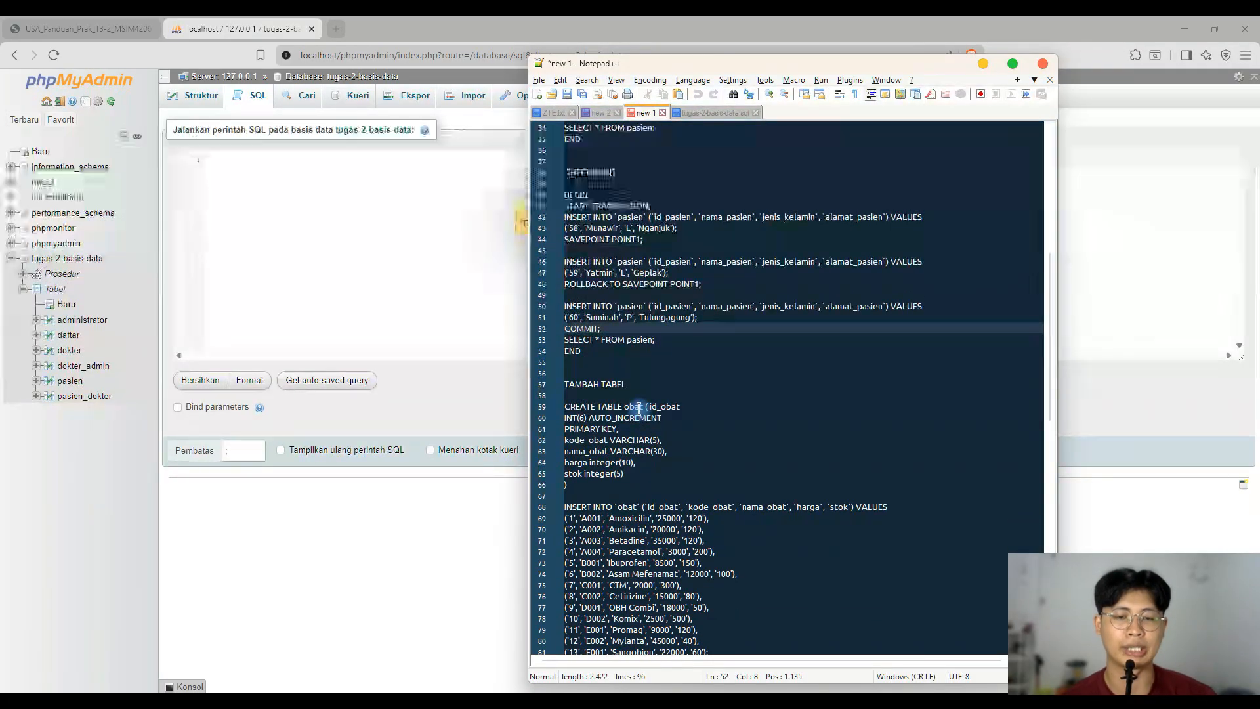
pyautogui.click(640, 407)
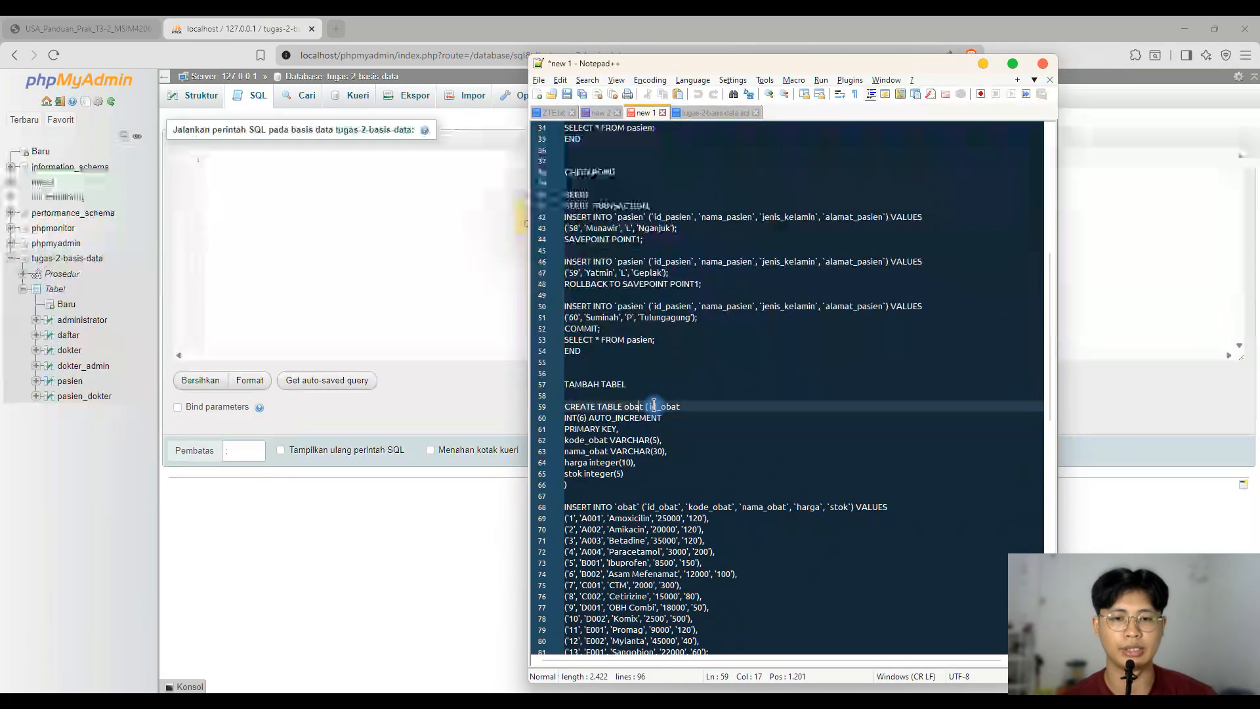
pyautogui.moveTo(654, 405); pyautogui.dragTo(667, 453)
pyautogui.moveTo(569, 485); pyautogui.dragTo(559, 406)
pyautogui.hotkey('ctrl', 'c')
pyautogui.click(383, 282)
pyautogui.hotkey('ctrl', 'v')
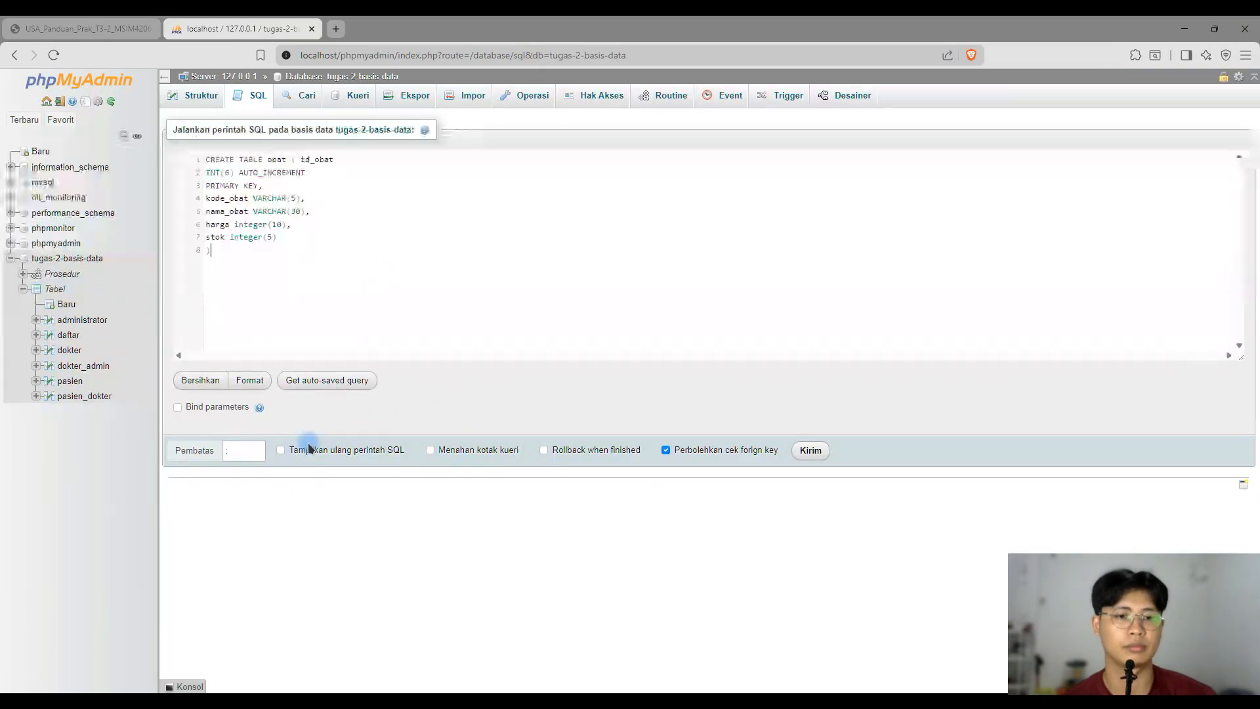
pyautogui.click(813, 458)
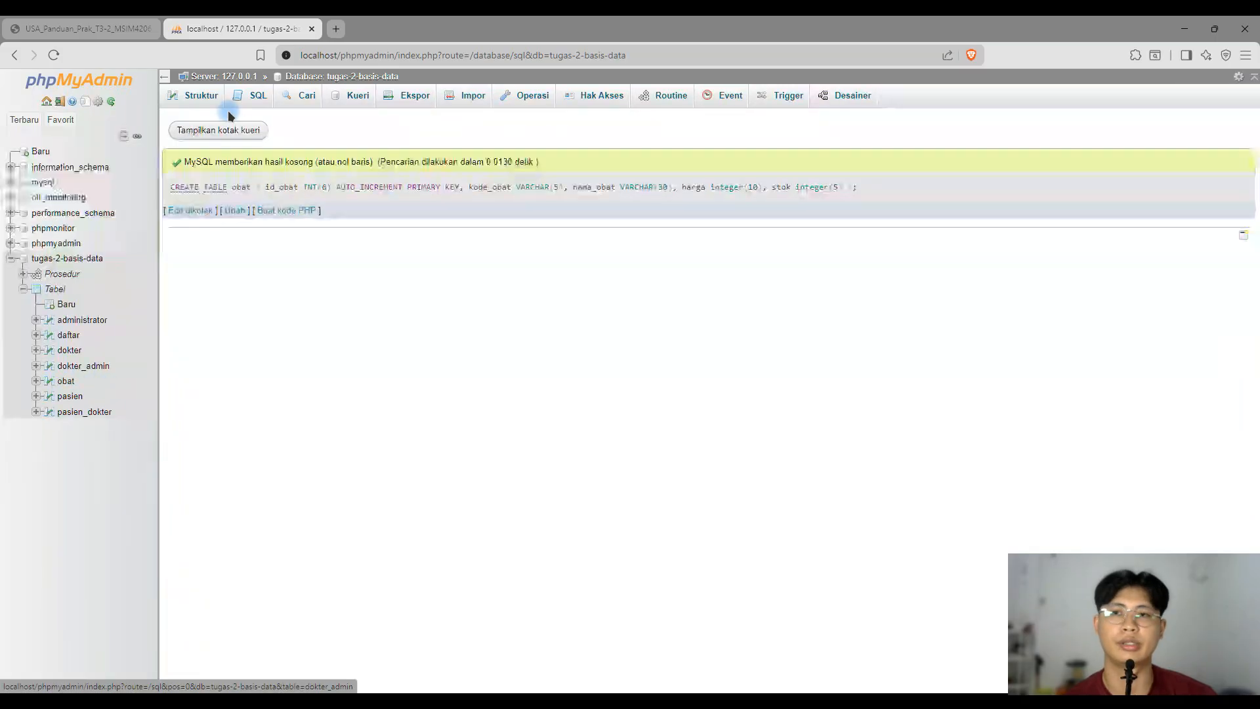
# - Copy the INSERT INTO obat statement with medicines 1 Amoxicilin to 13 Sangobion from Notepad++, run it in phpMyAdmin and browse the obat table
pyautogui.click(251, 97)
pyautogui.hotkey('alt', 'Tab')
pyautogui.scroll(-6, 702, 394)
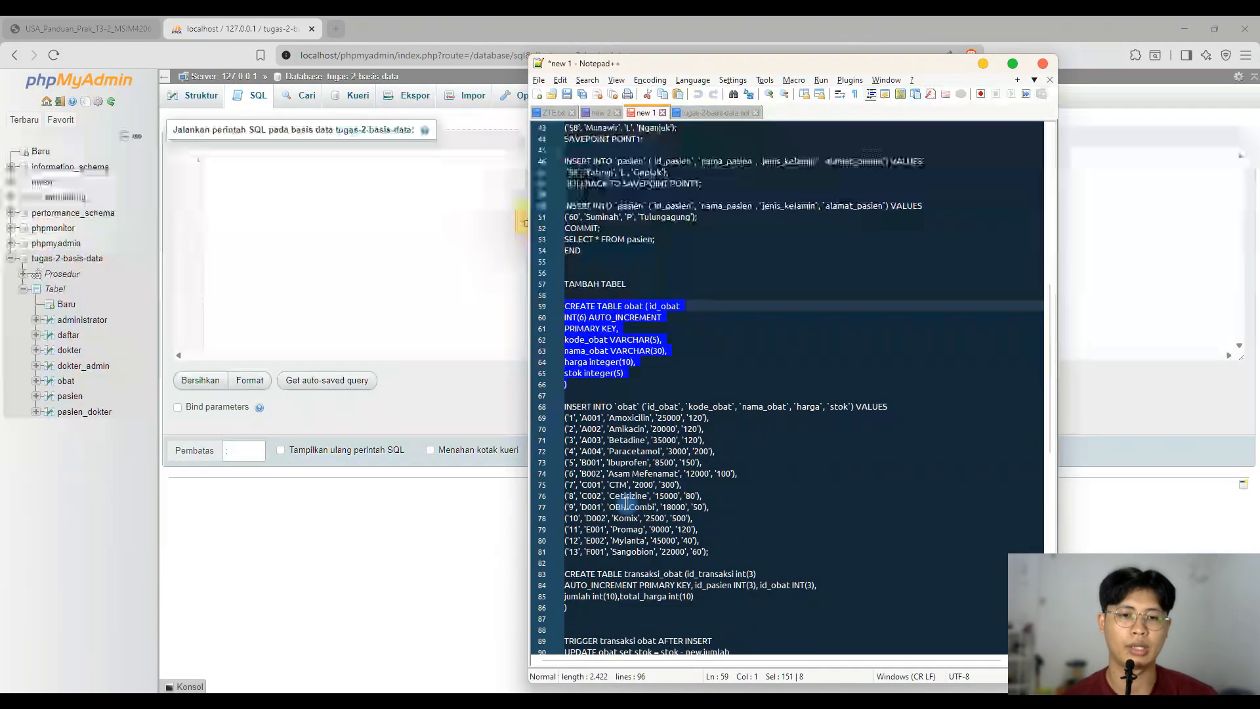
pyautogui.click(728, 451)
pyautogui.moveTo(699, 441); pyautogui.dragTo(552, 305)
pyautogui.hotkey('ctrl', 'c')
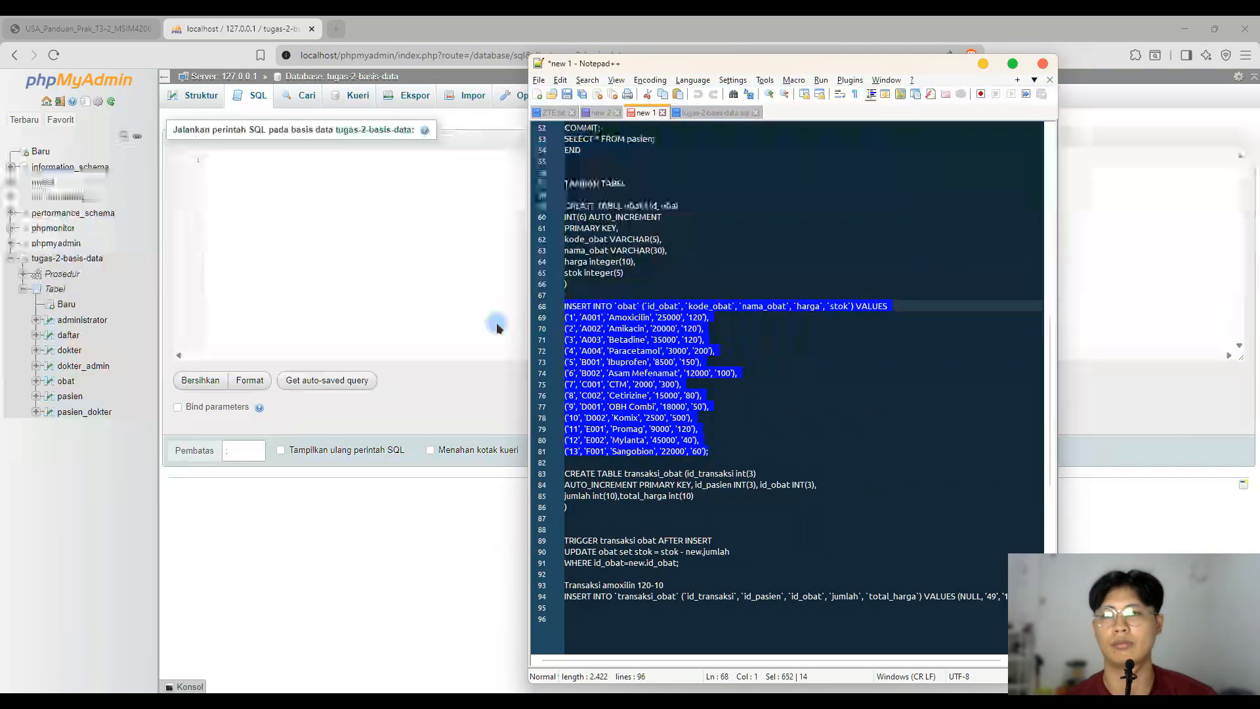
pyautogui.click(368, 253)
pyautogui.hotkey('ctrl', 'v')
pyautogui.scroll(1, 365, 266)
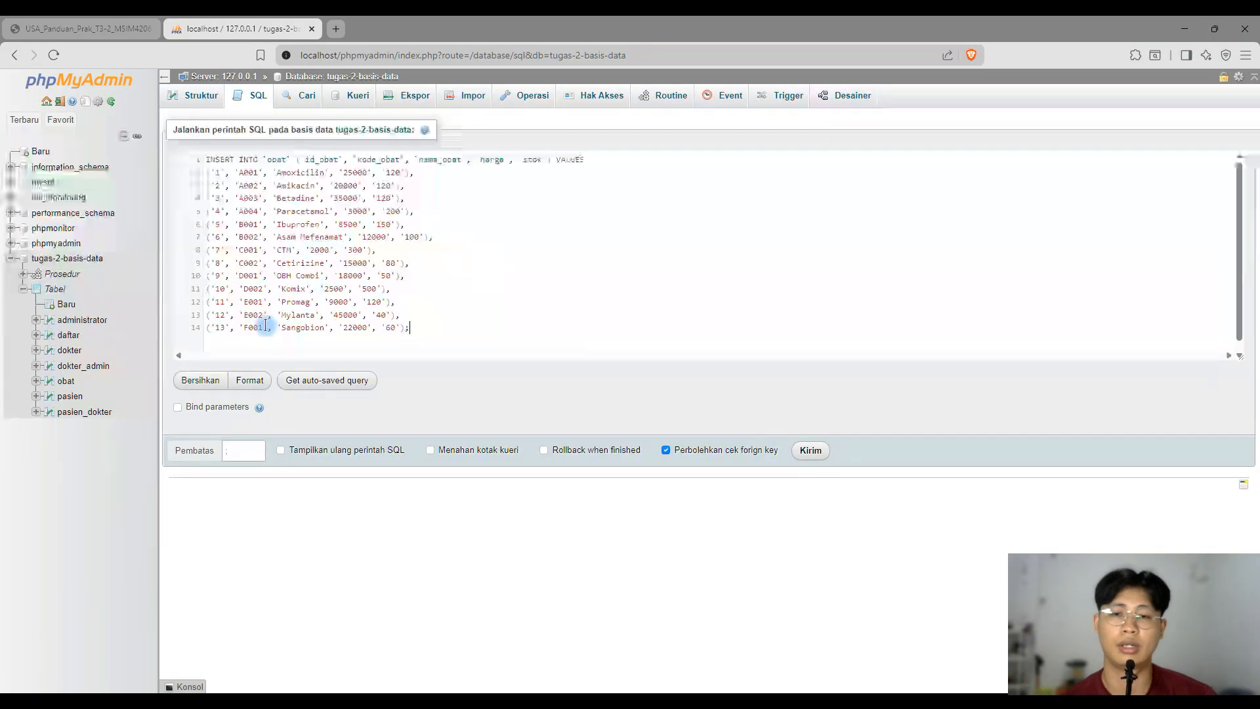
pyautogui.click(812, 451)
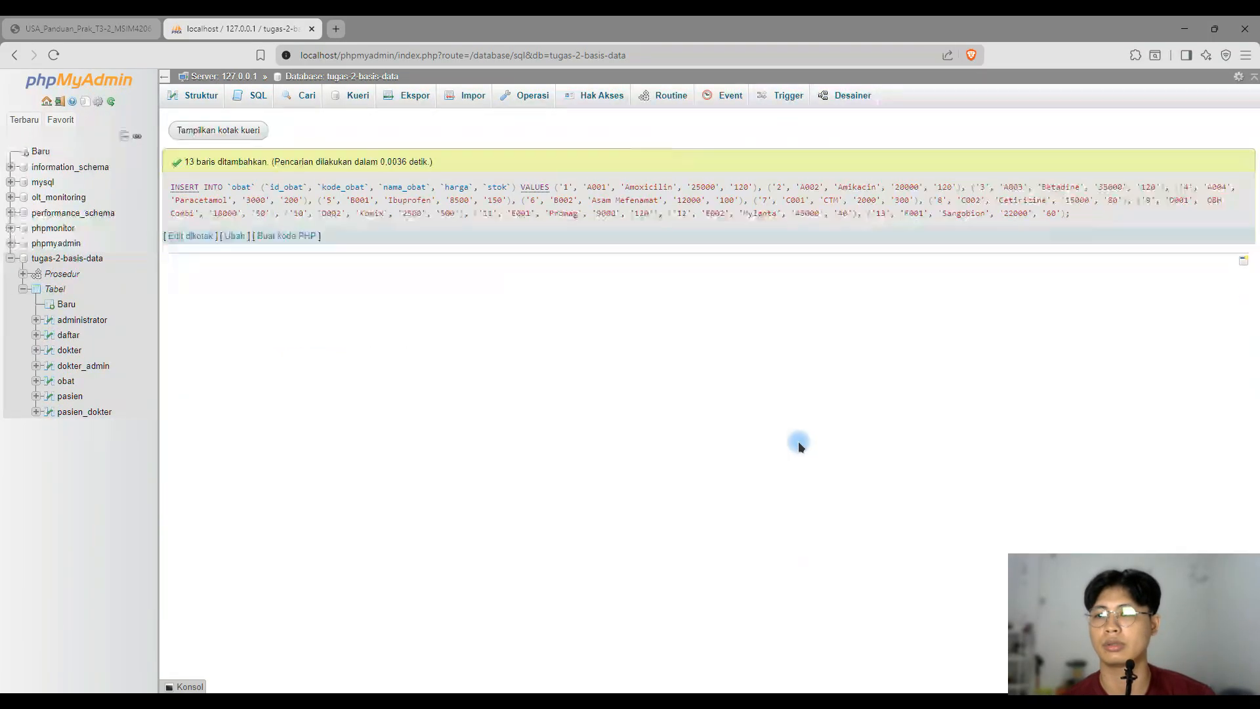
pyautogui.click(65, 381)
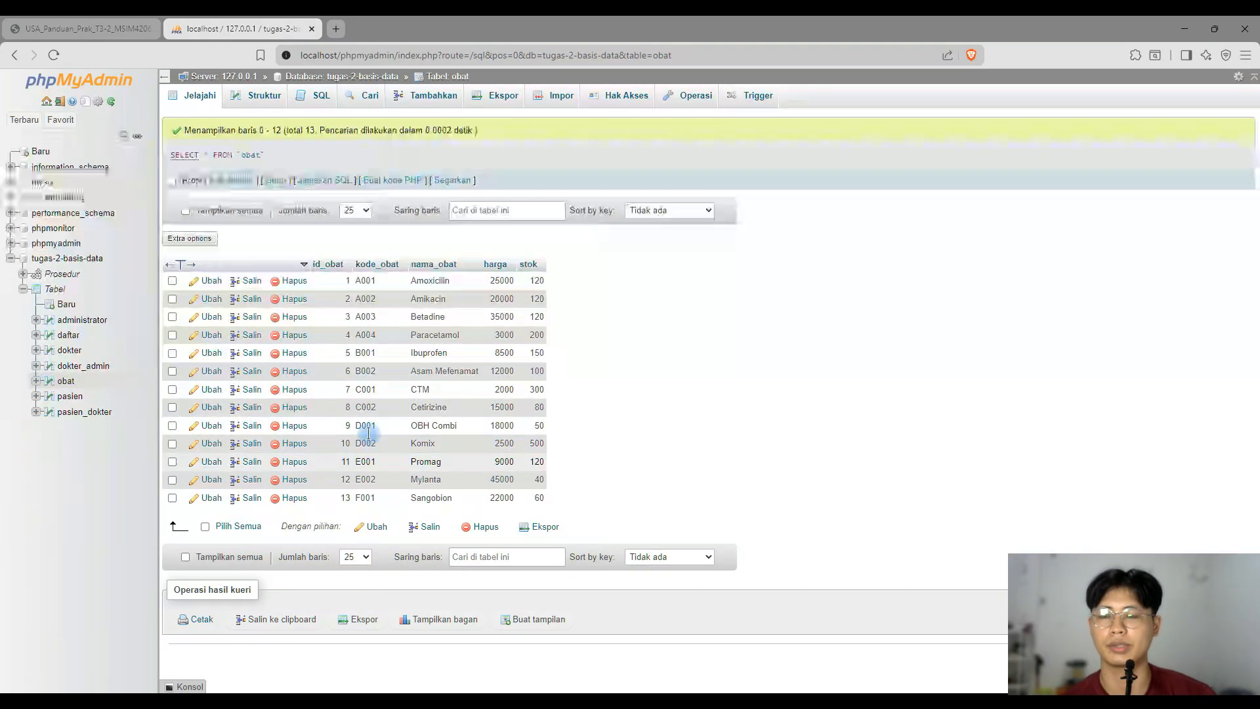
# - Copy the CREATE TABLE transaksi_obat statement from Notepad++ over the default query in phpMyAdmin and run it
pyautogui.hotkey('alt', 'Tab')
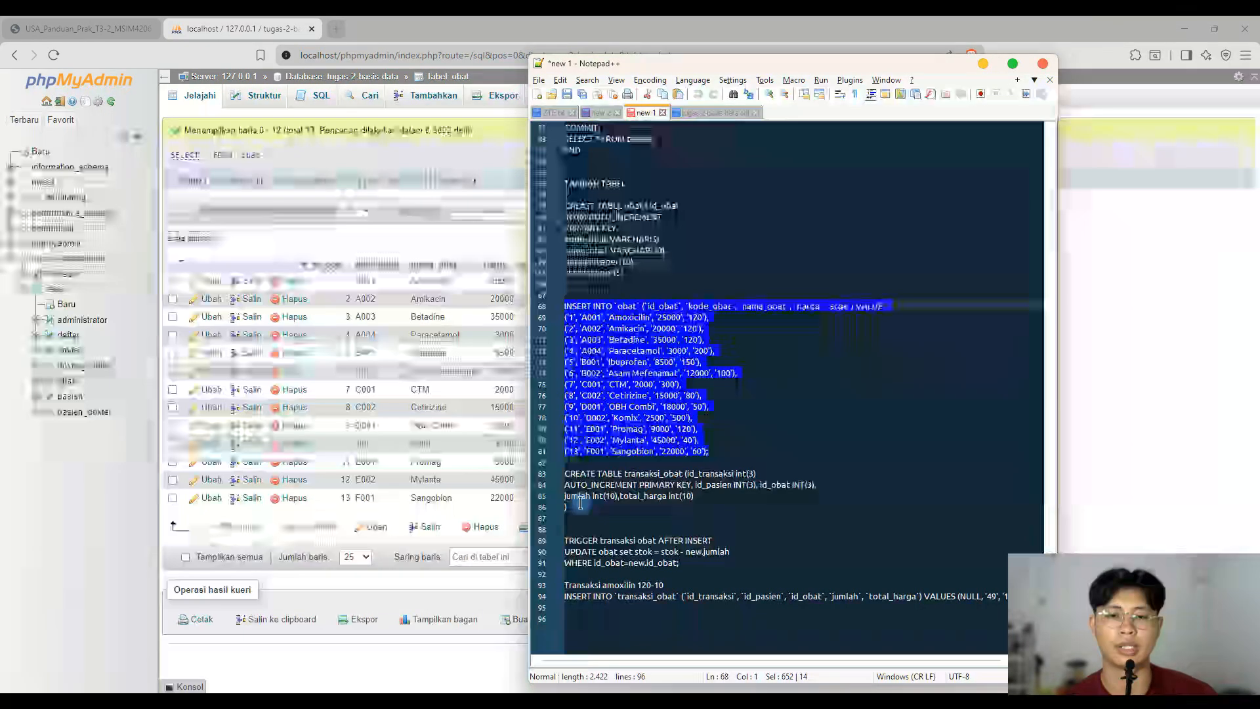
pyautogui.moveTo(580, 503); pyautogui.dragTo(570, 473)
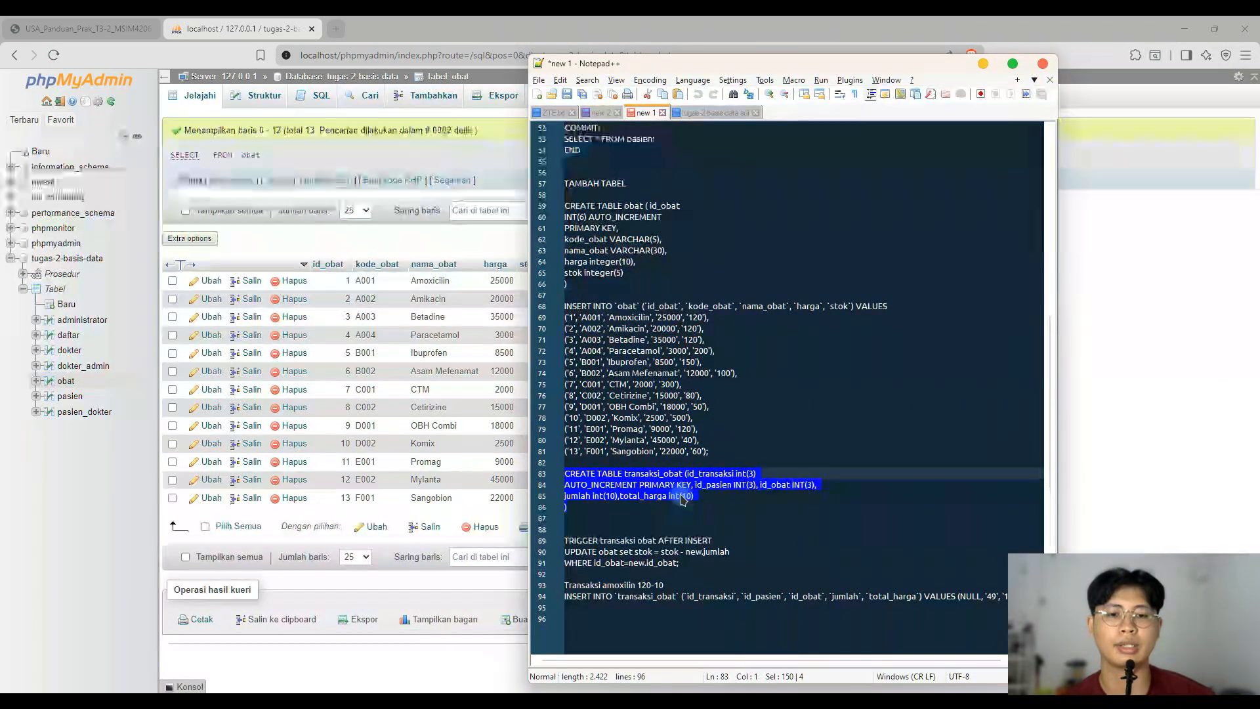
pyautogui.click(107, 508)
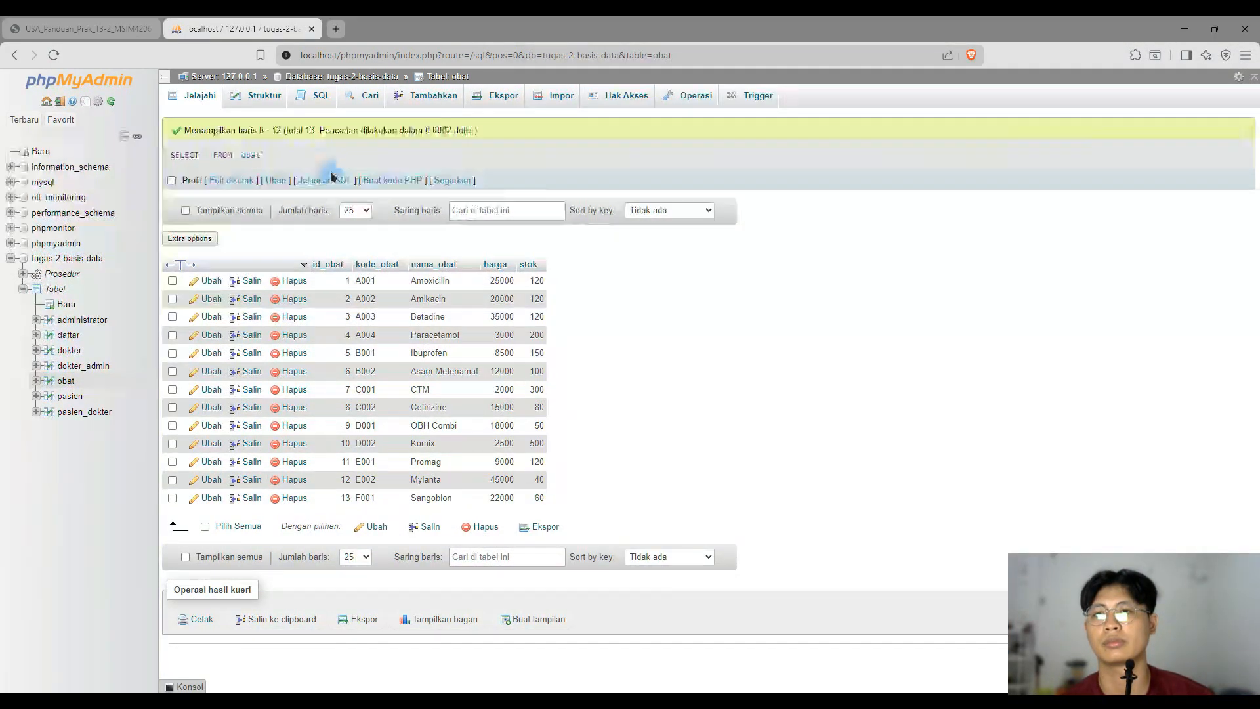
pyautogui.click(321, 95)
pyautogui.click(349, 237)
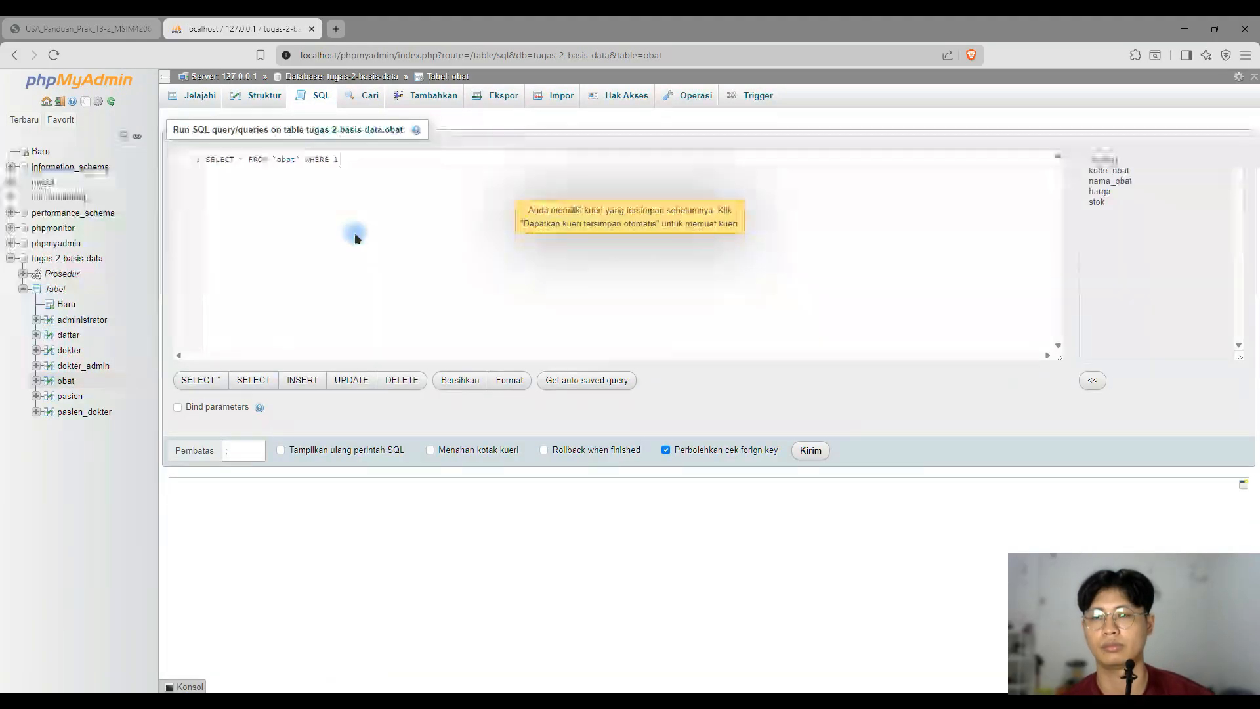
pyautogui.hotkey('ctrl', 'a')
pyautogui.hotkey('ctrl', 'v')
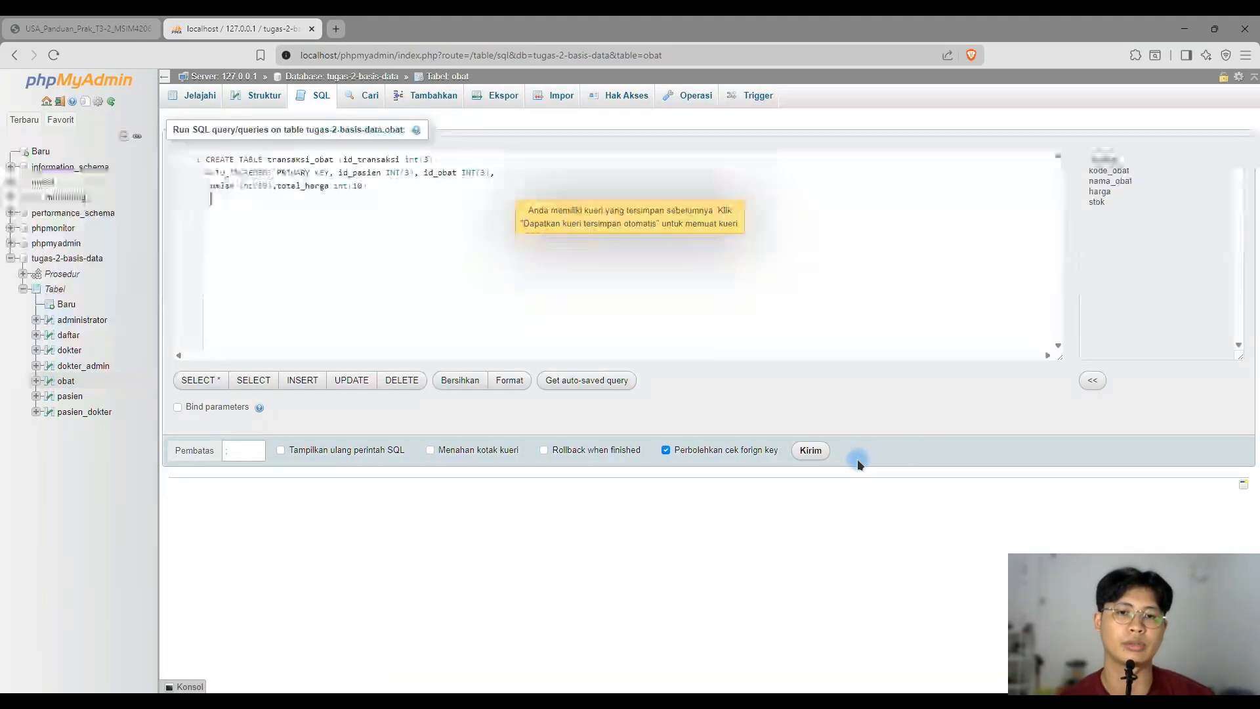
pyautogui.click(813, 450)
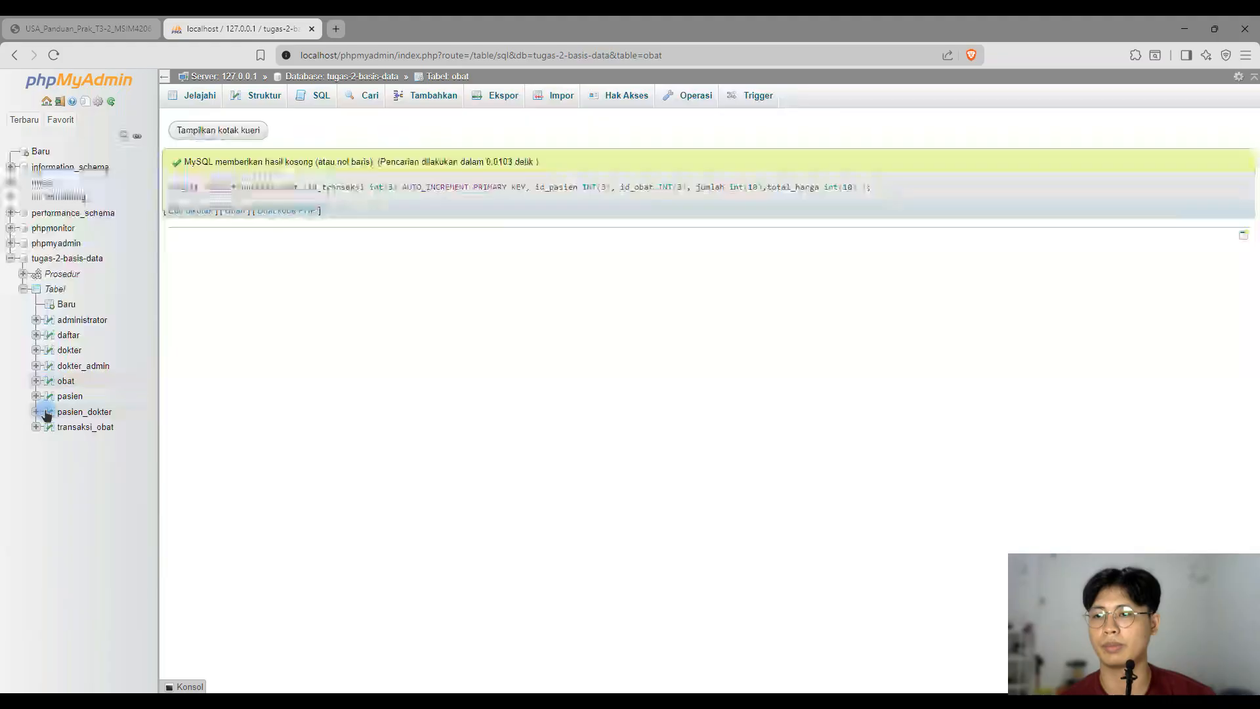
pyautogui.click(62, 276)
# - Read the guide's instructions on adding the obat and transaksi_obat tables and relating them in the designer, from Tabel 2 to Gambar 28
pyautogui.click(79, 24)
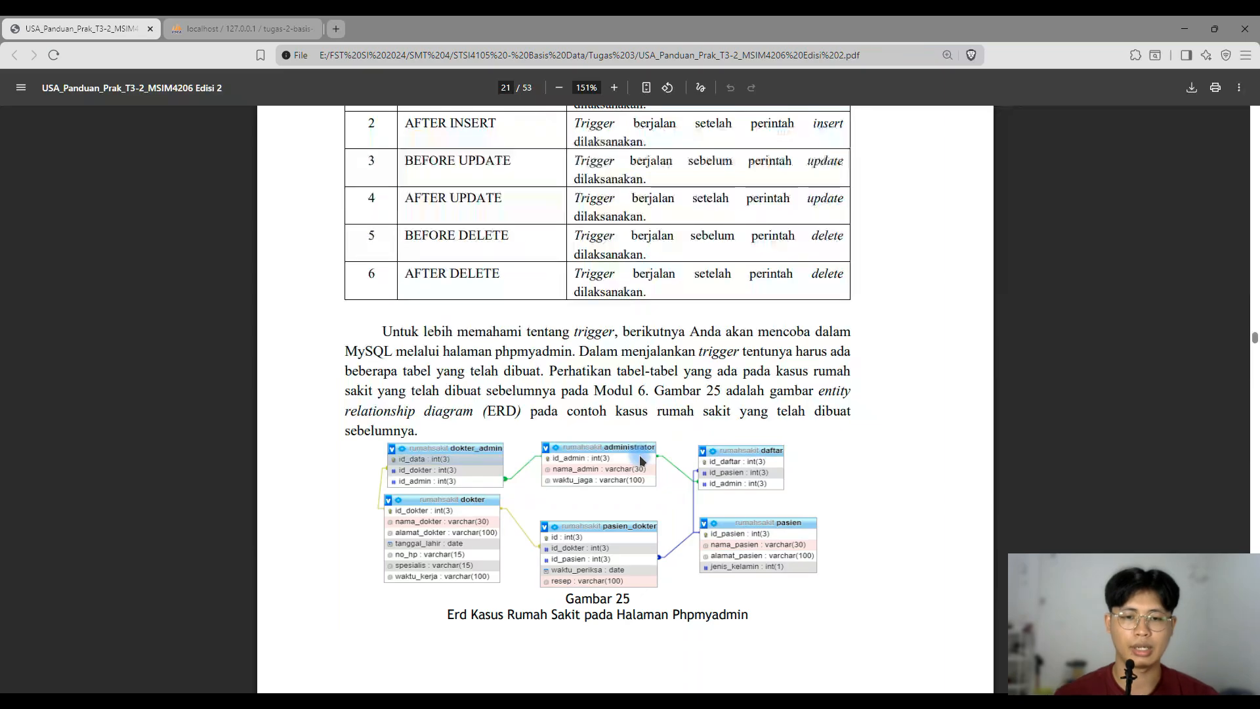
pyautogui.scroll(-9, 617, 488)
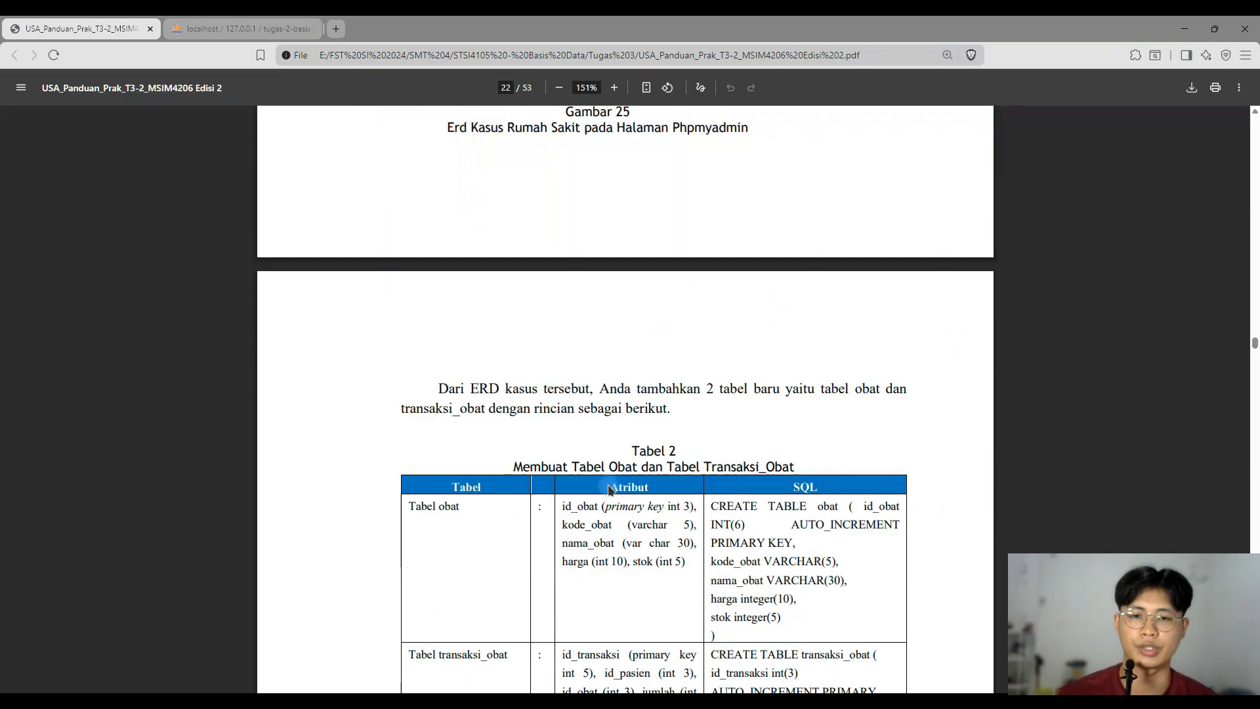
pyautogui.scroll(-9, 589, 489)
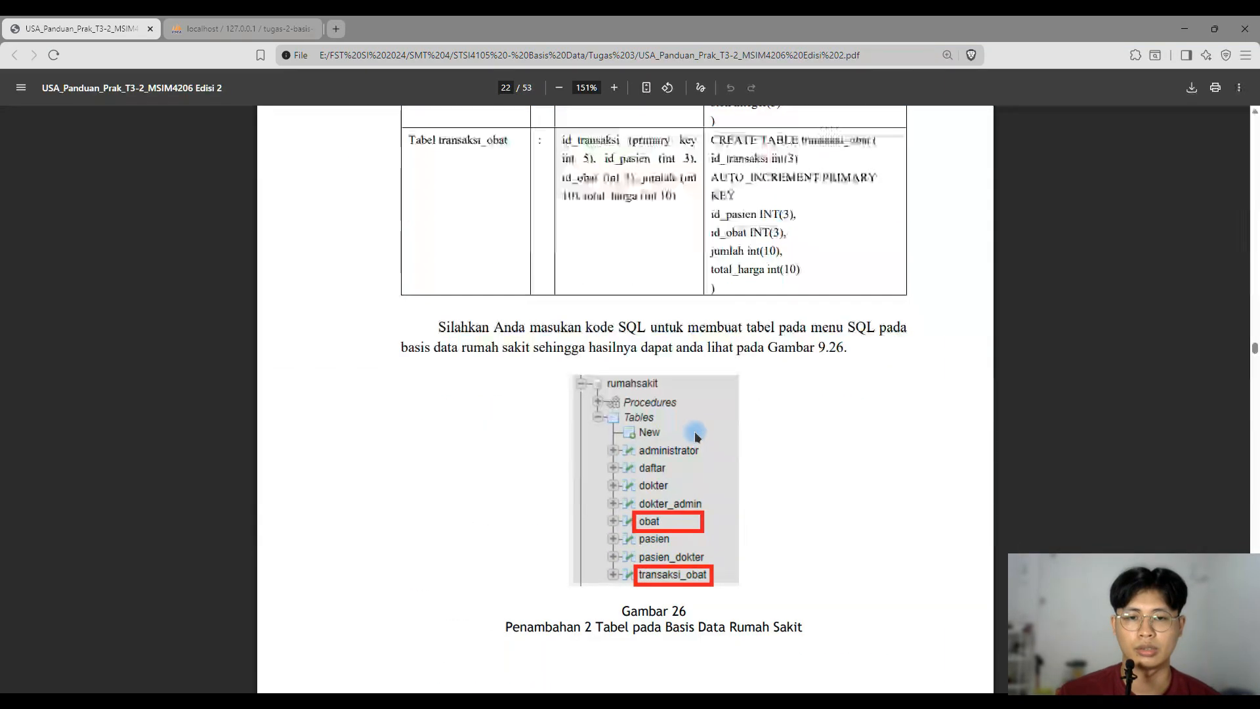
pyautogui.scroll(-10, 697, 444)
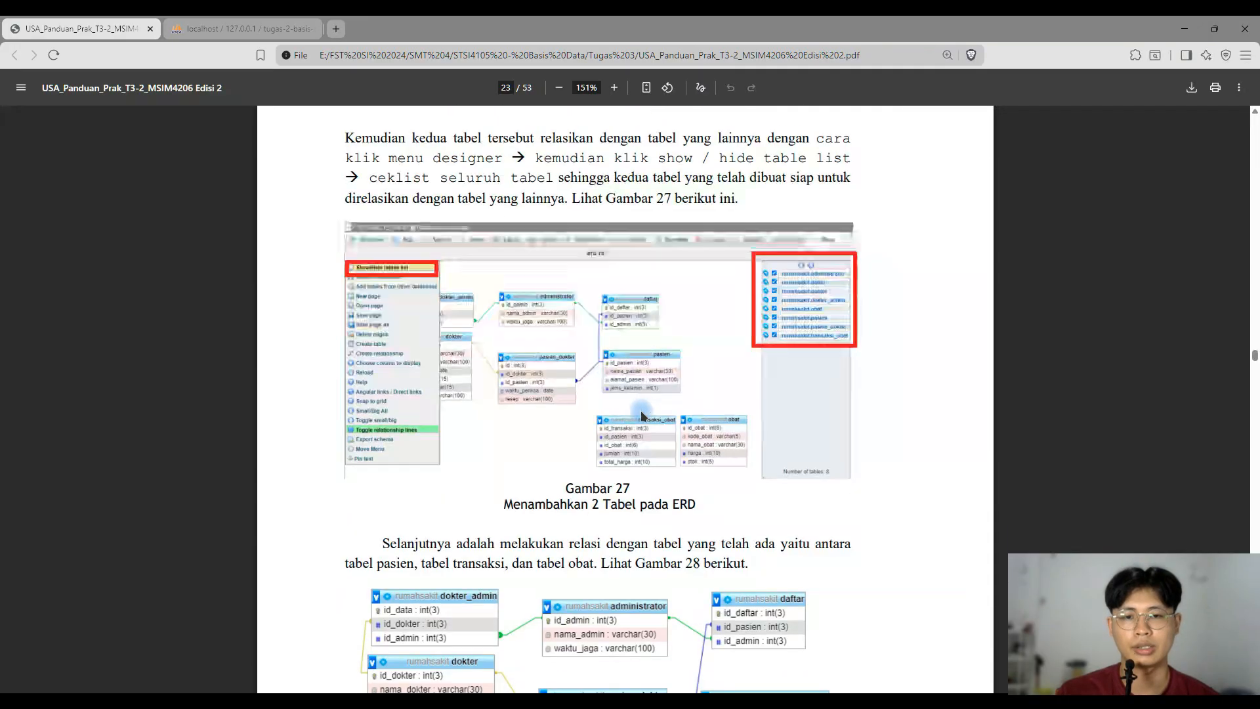
pyautogui.scroll(-3, 710, 462)
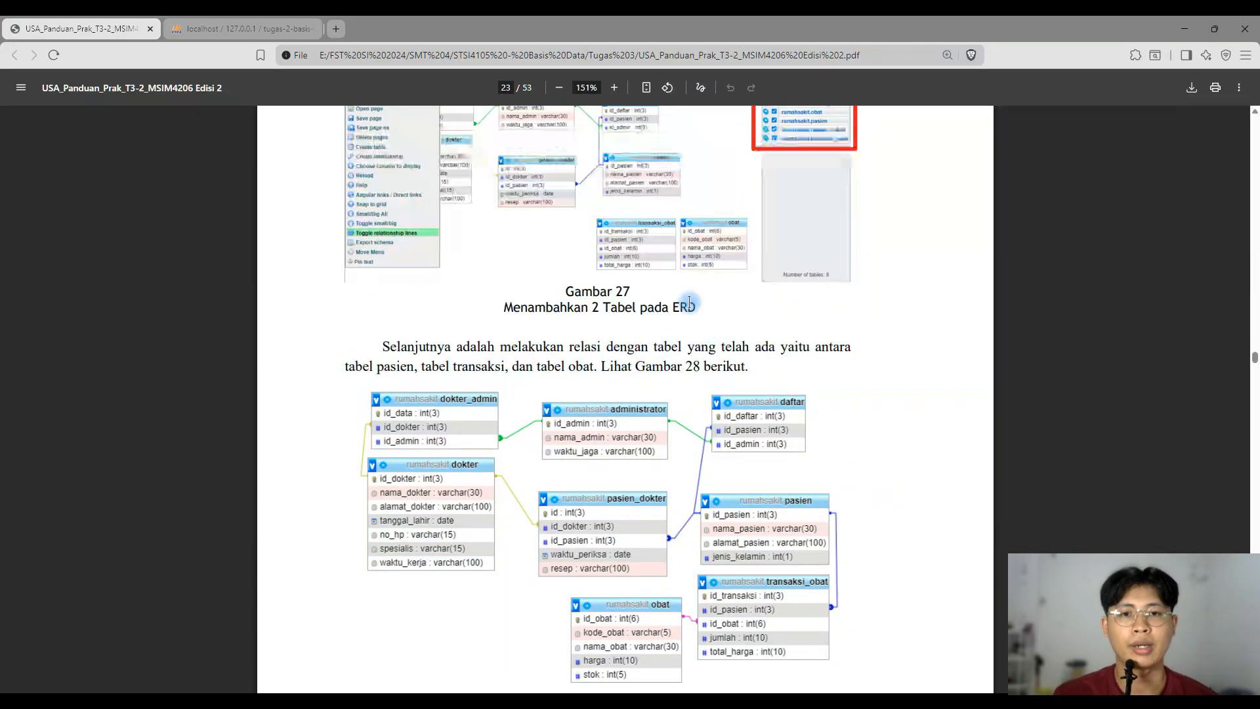
pyautogui.scroll(-4, 656, 238)
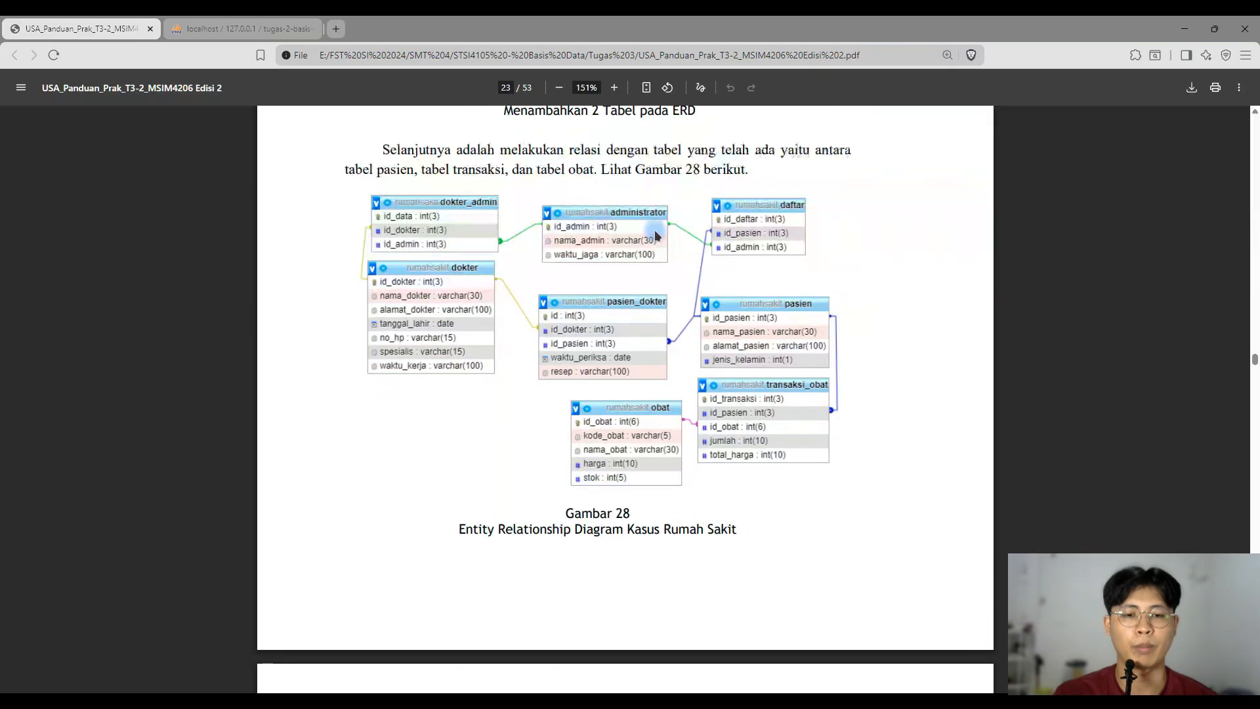
# - Check Gambar 28 in the guide, switch to phpMyAdmin, and index the id_obat and kode_obat columns of the obat table together
pyautogui.scroll(4, 604, 449)
pyautogui.scroll(-2, 604, 449)
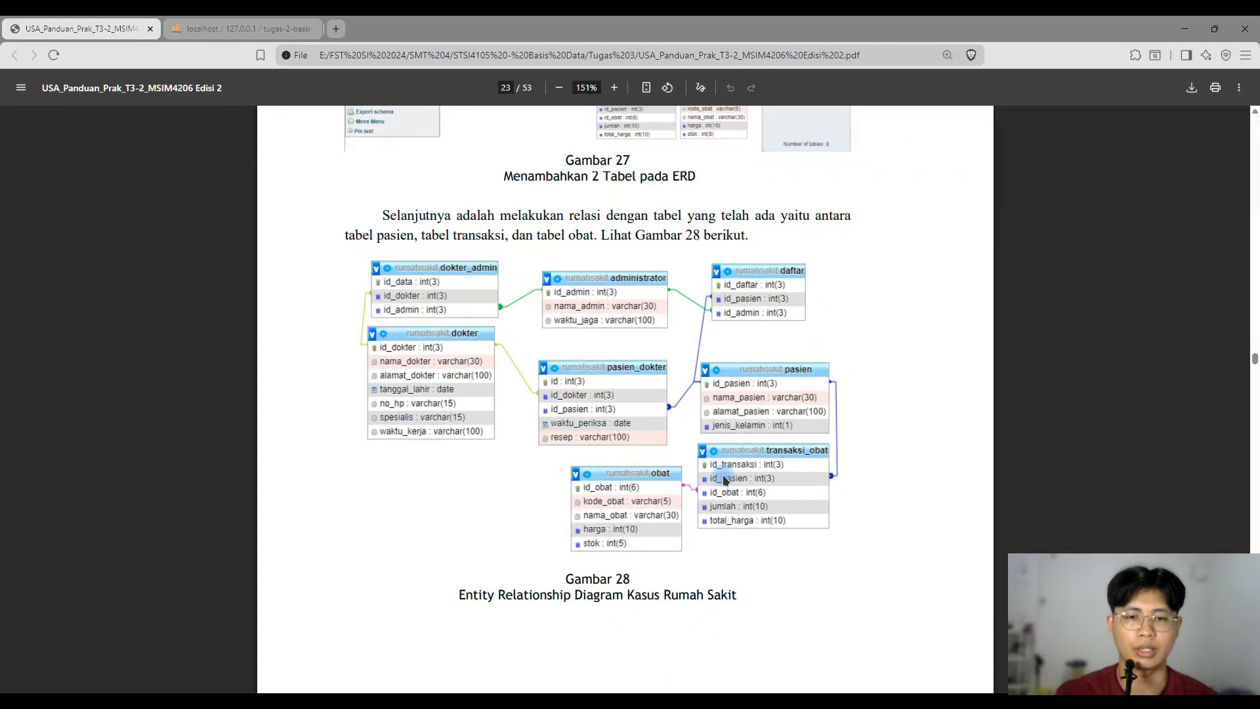
pyautogui.click(247, 29)
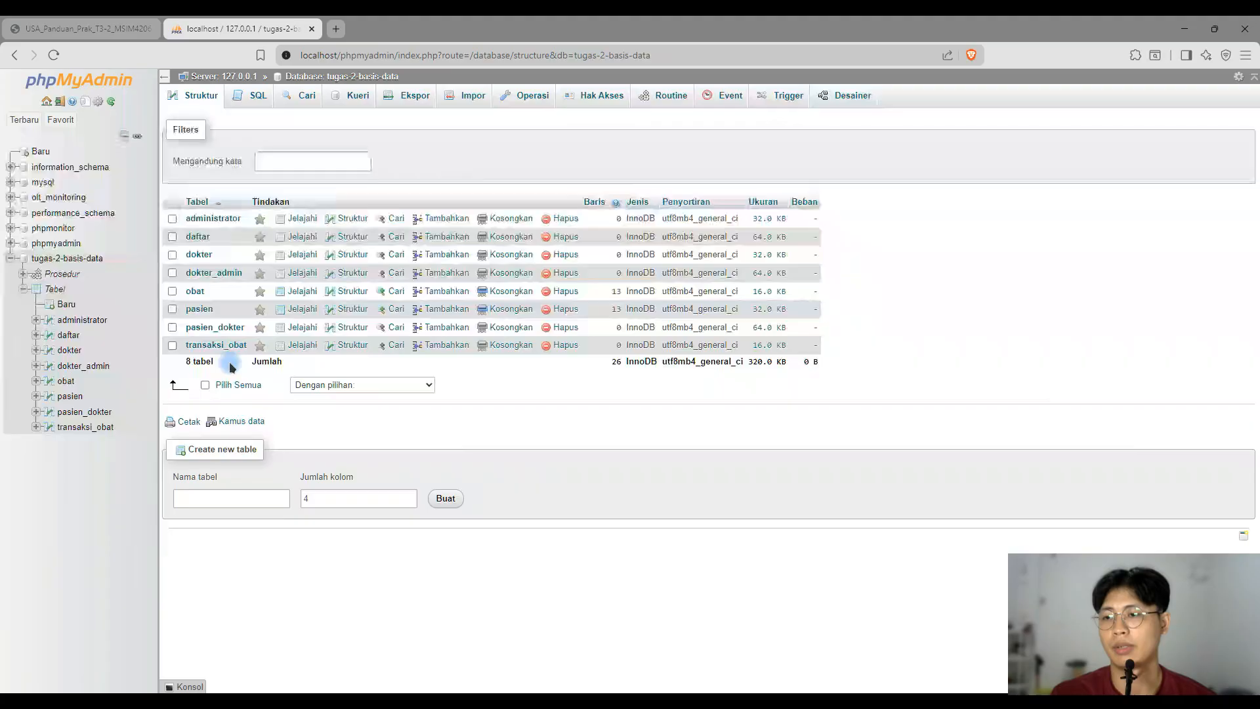
pyautogui.click(76, 382)
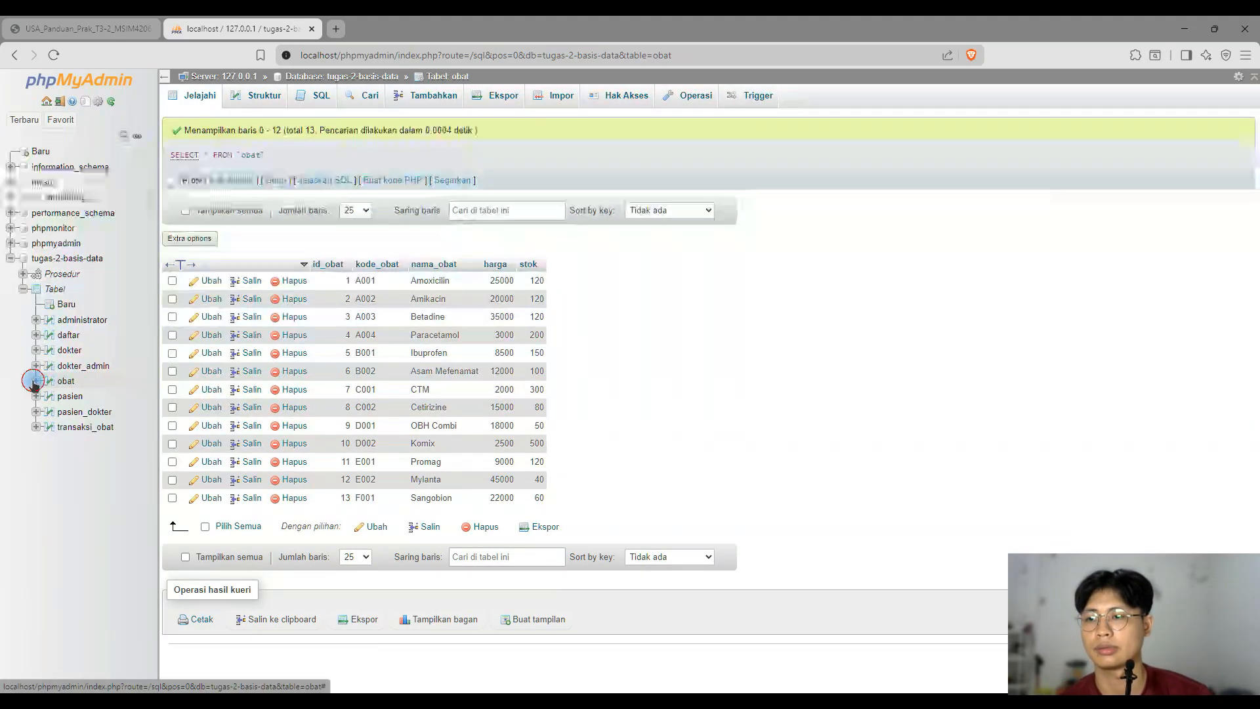
pyautogui.click(36, 380)
pyautogui.click(86, 412)
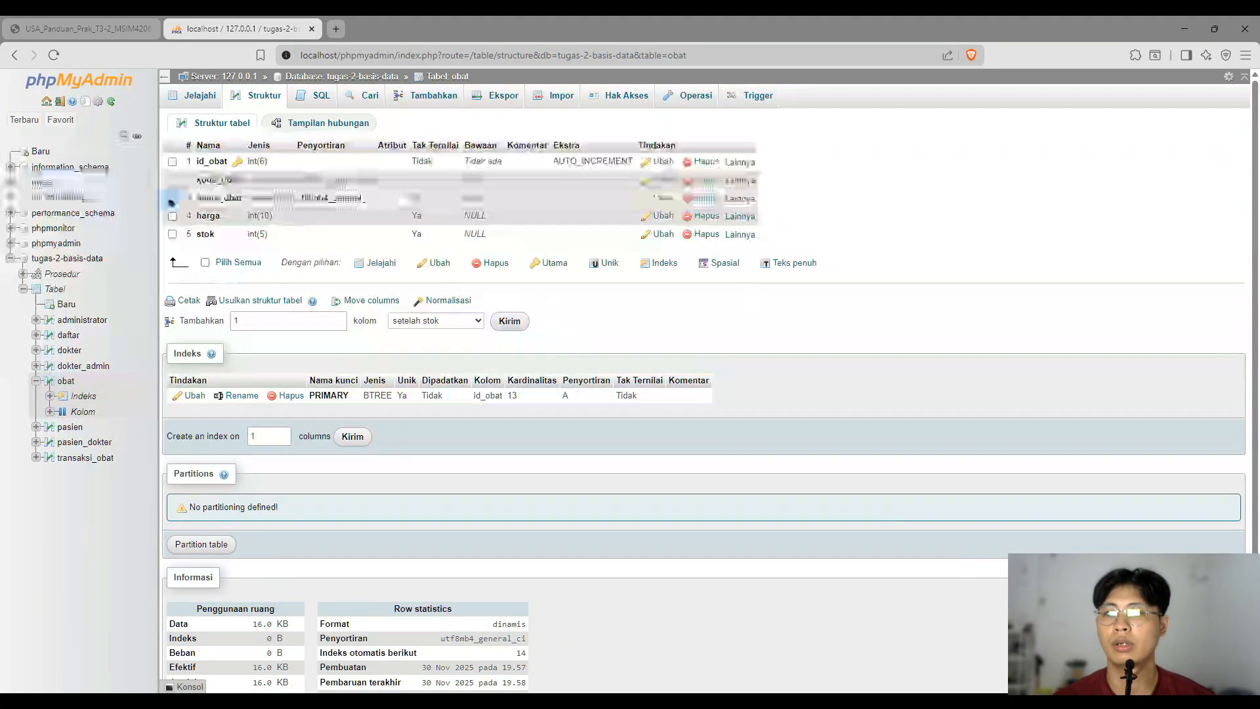
pyautogui.click(172, 161)
pyautogui.click(174, 179)
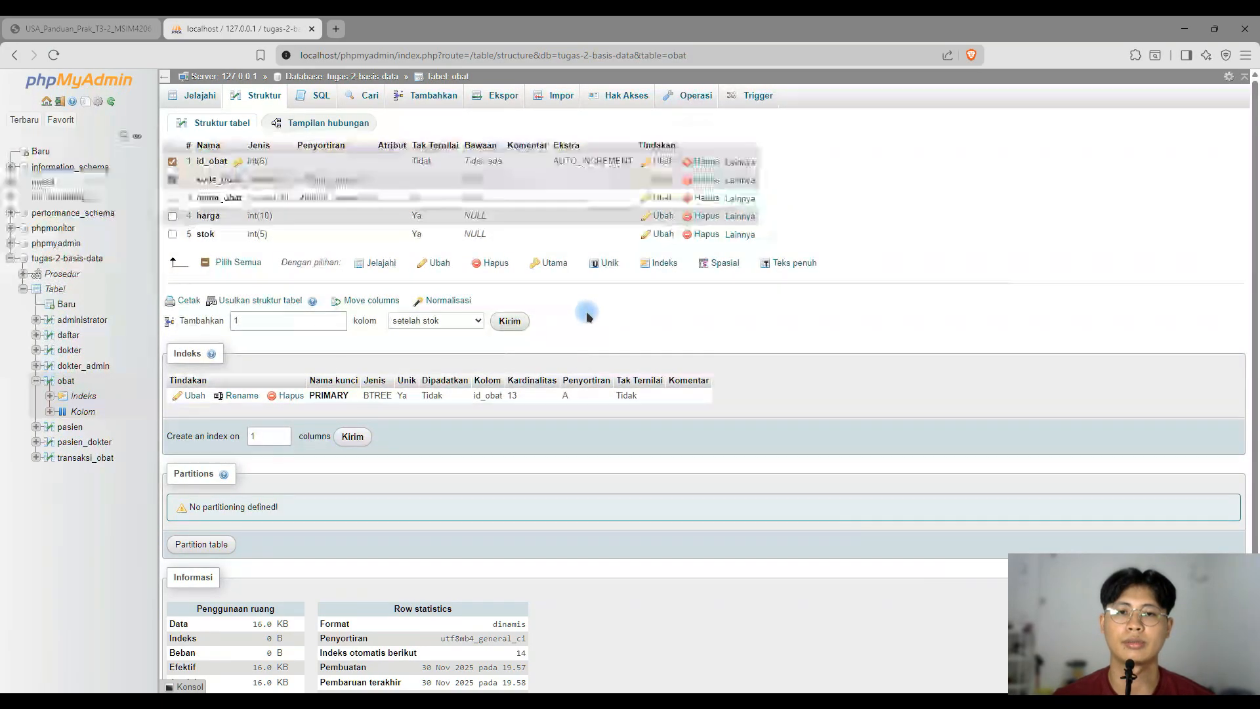
pyautogui.click(647, 266)
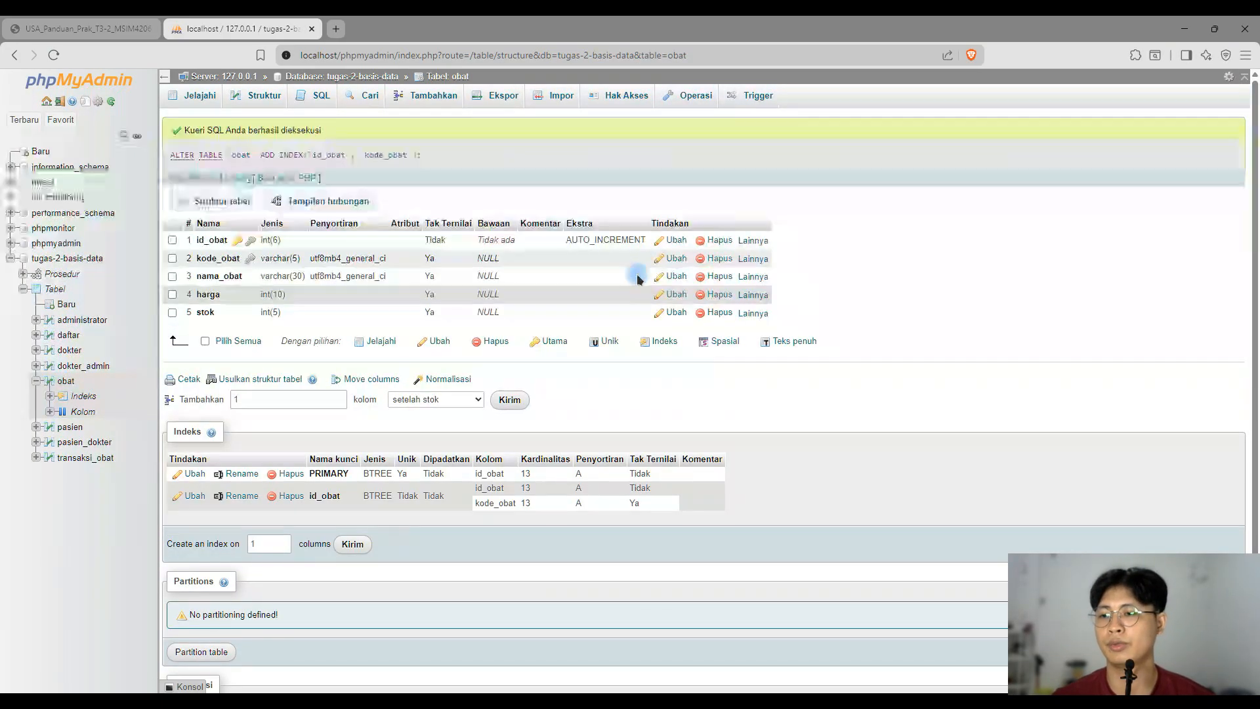
# - Add a combined index on the id_pasien and id_obat columns of the transaksi_obat table
pyautogui.click(102, 457)
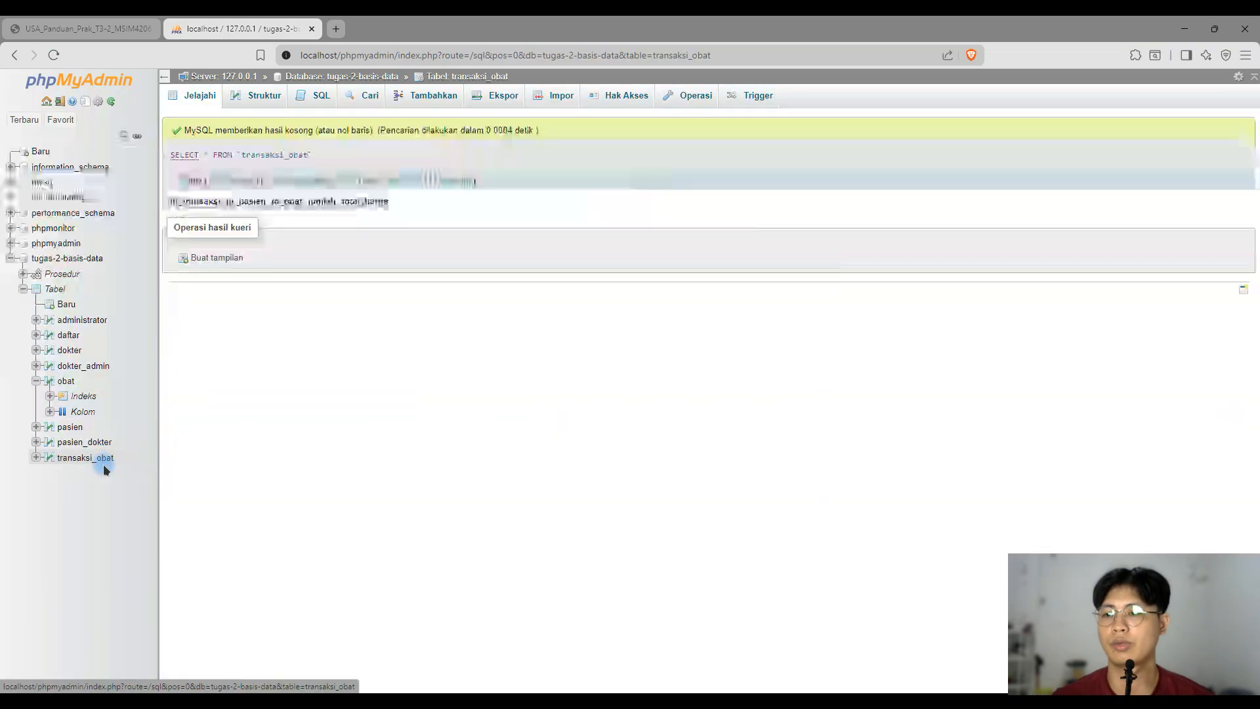
pyautogui.click(47, 460)
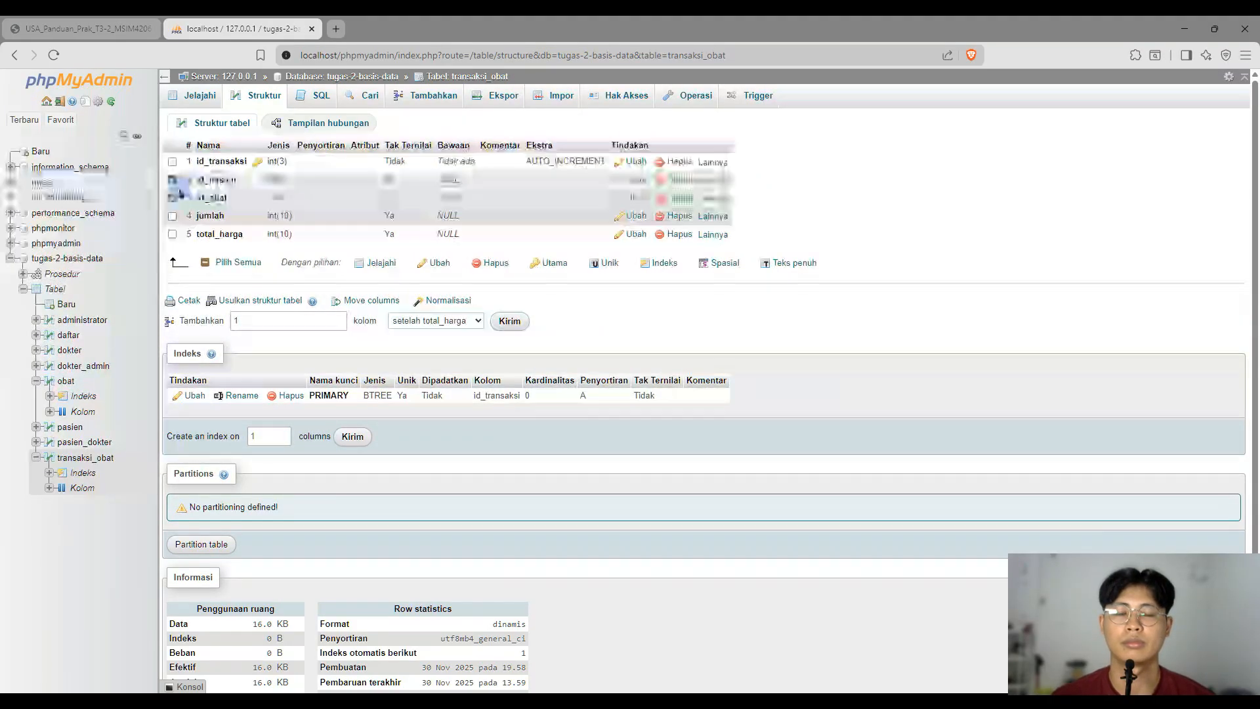
pyautogui.click(653, 266)
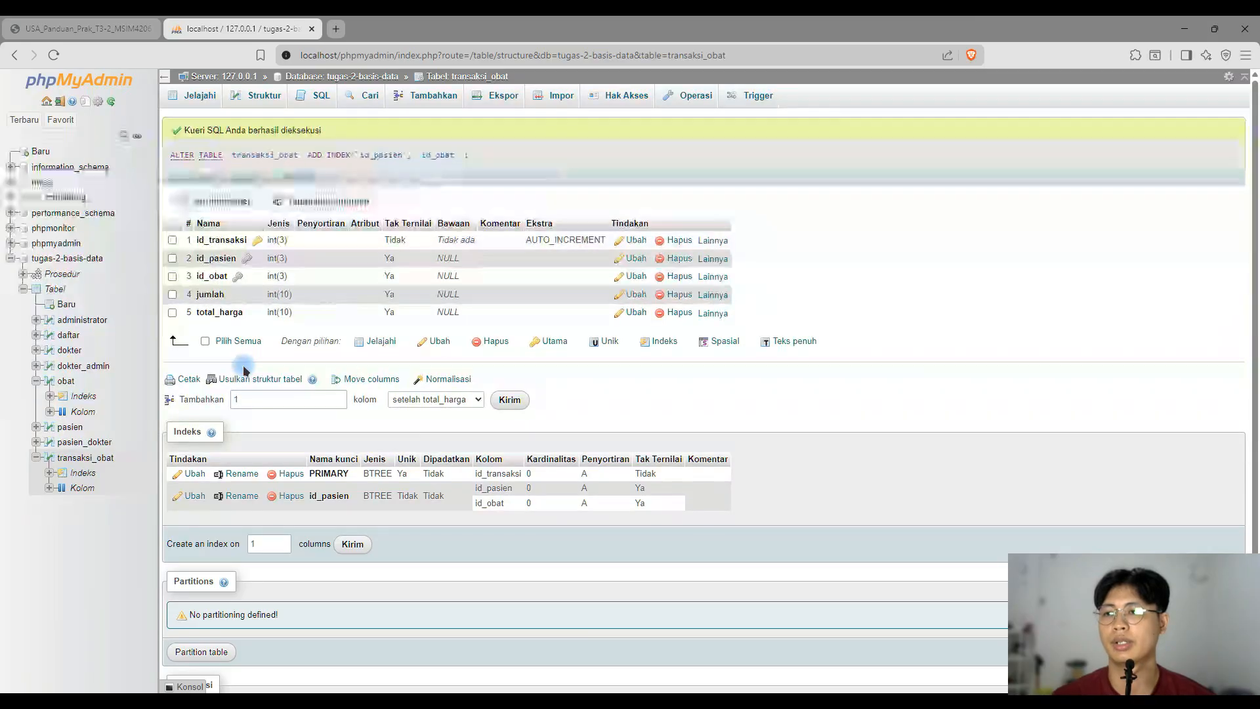
# - In the Designer for tugas-2-basis-data, relate pasien.id_pasien to foreign key transaksi_obat.id_pasien with CASCADE on delete, following Gambar 28
pyautogui.click(64, 261)
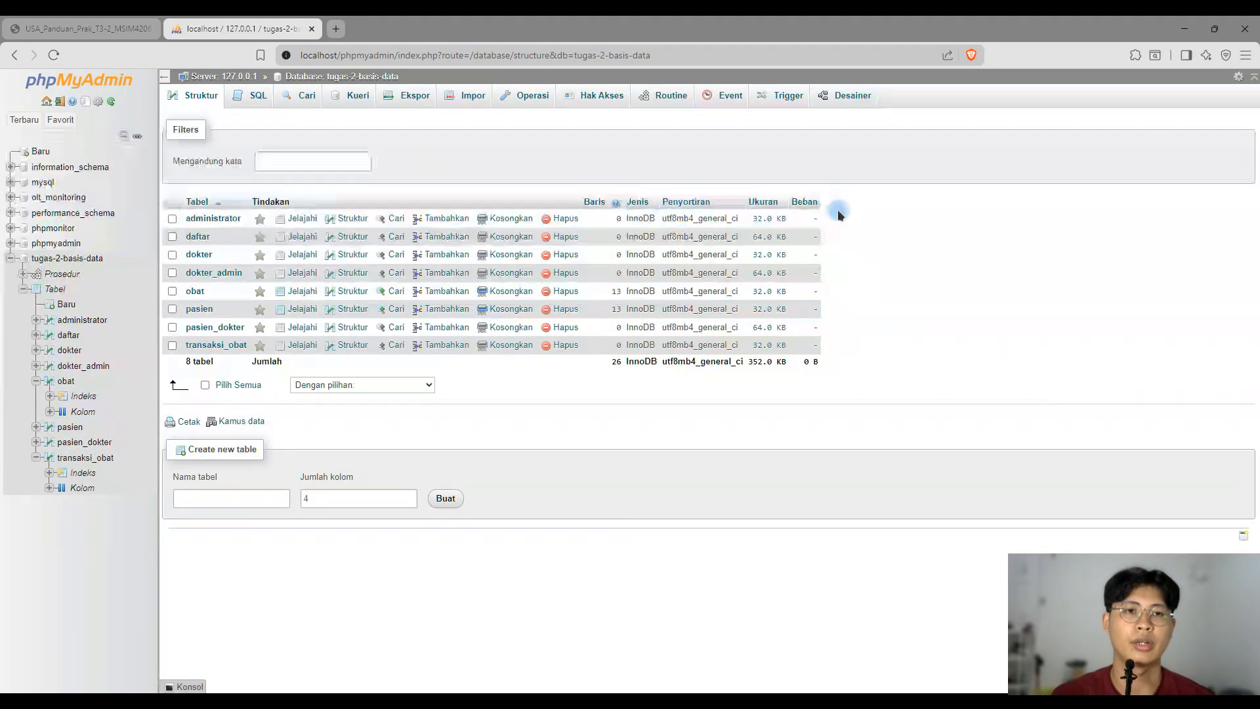
pyautogui.click(848, 108)
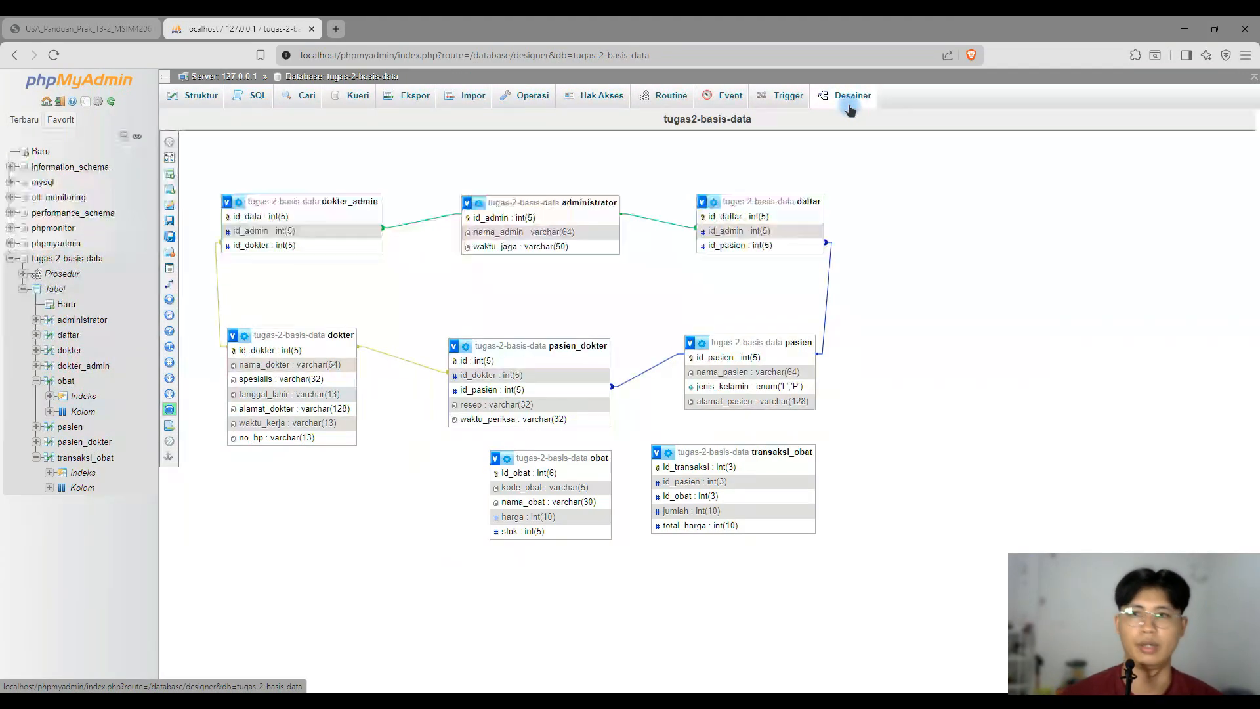
pyautogui.click(85, 29)
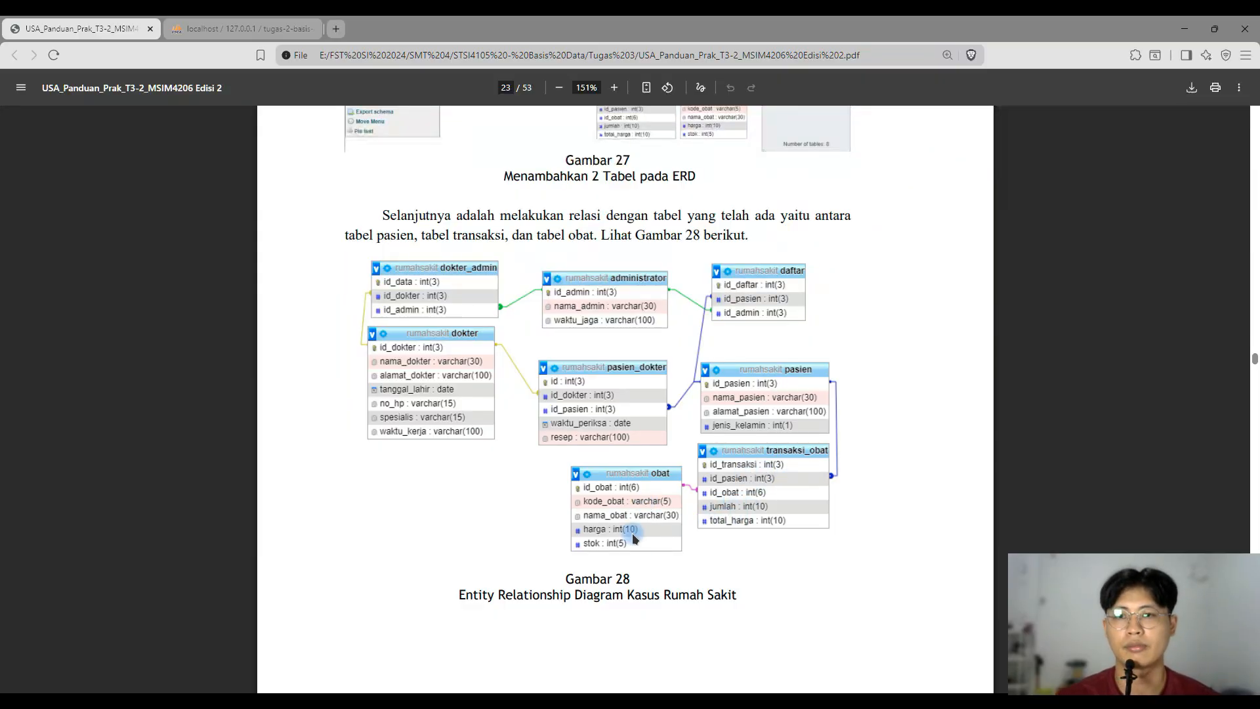
pyautogui.click(293, 25)
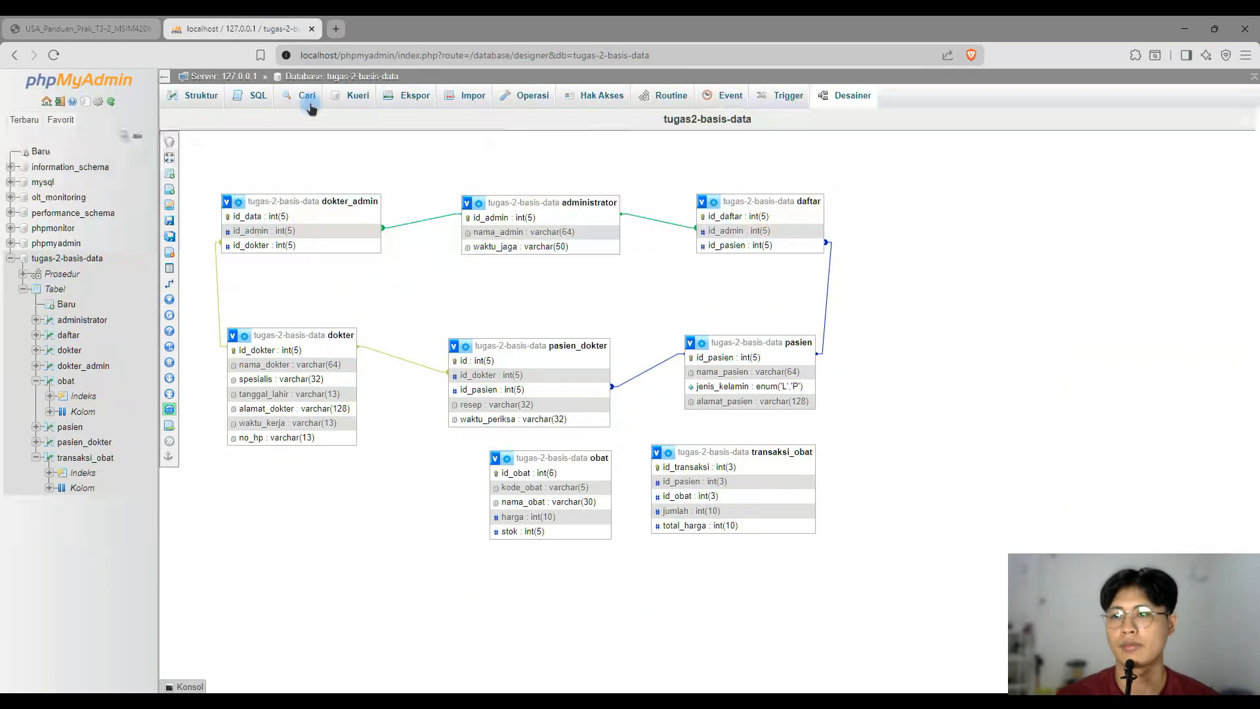
pyautogui.click(180, 284)
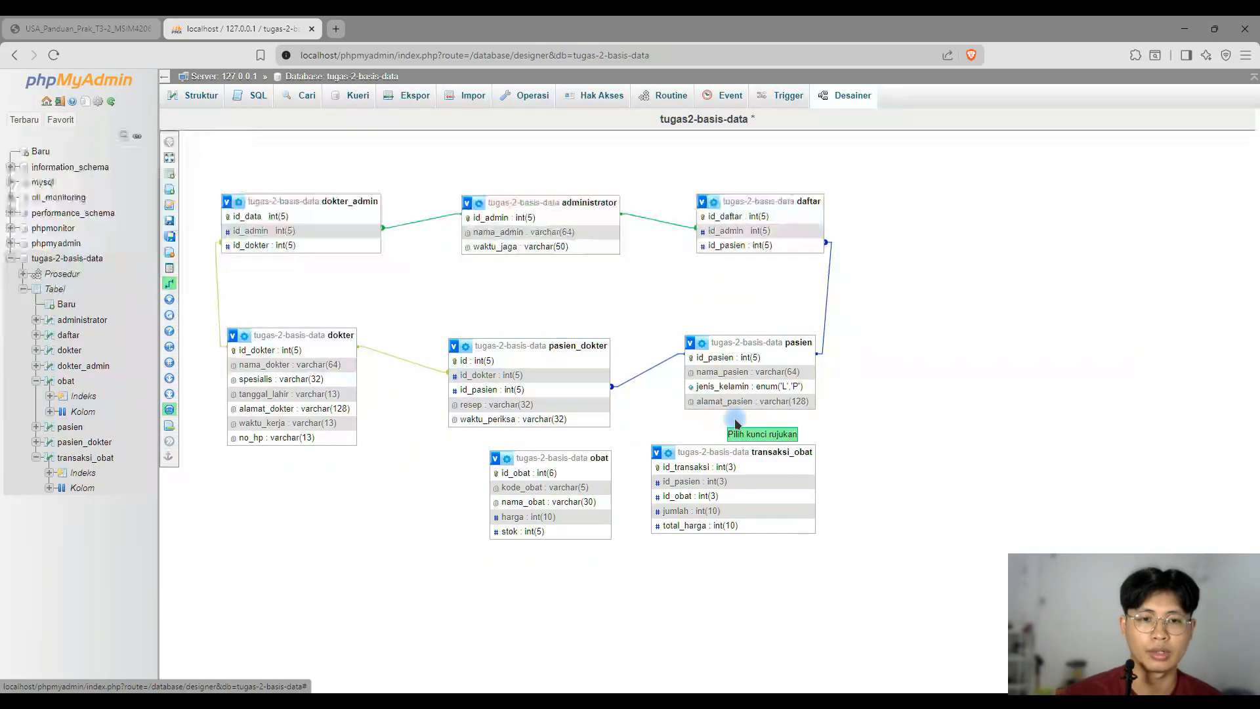
pyautogui.click(771, 358)
pyautogui.click(717, 482)
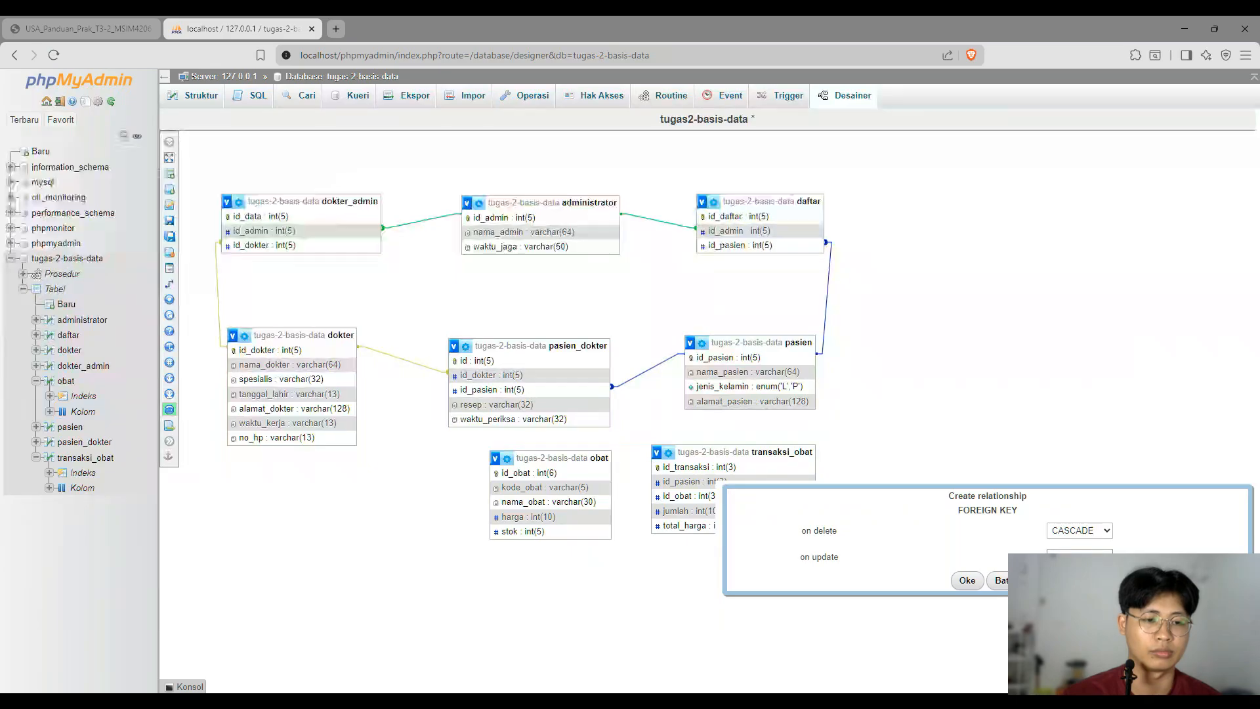
pyautogui.click(968, 580)
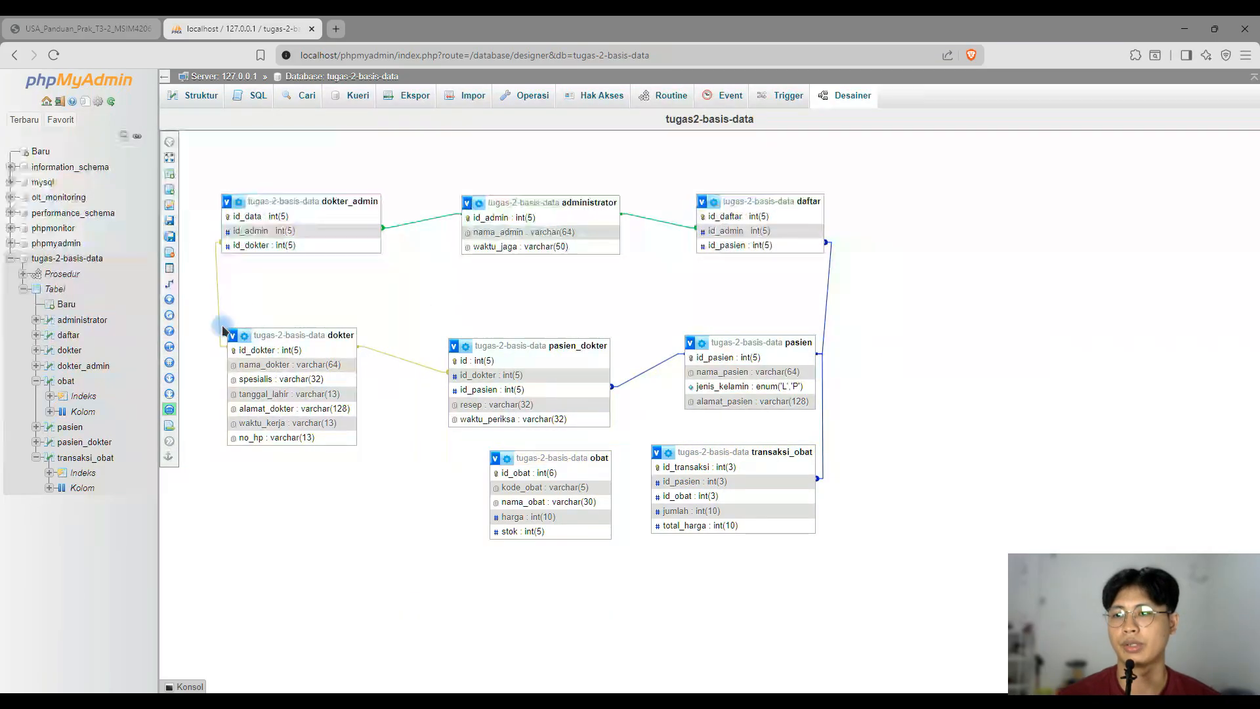
# - Try to relate obat.id_obat to foreign key transaksi_obat.id_obat with CASCADE on delete
pyautogui.click(217, 284)
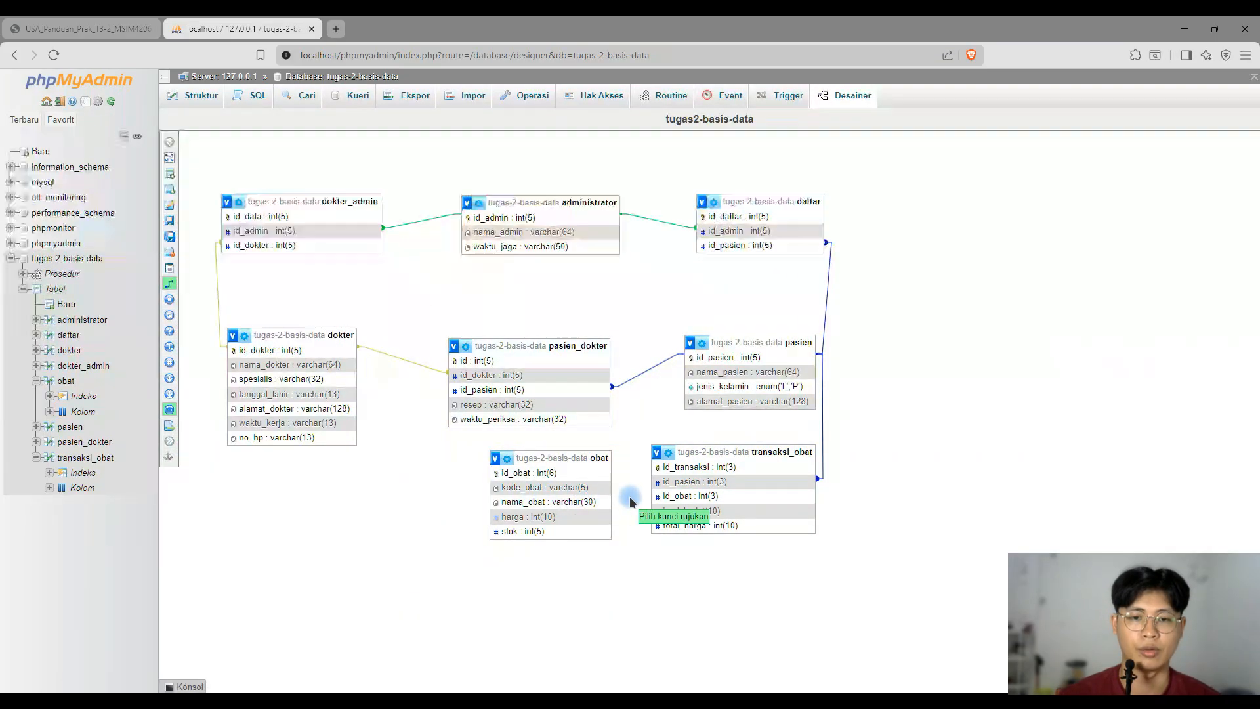
pyautogui.click(561, 474)
pyautogui.click(760, 501)
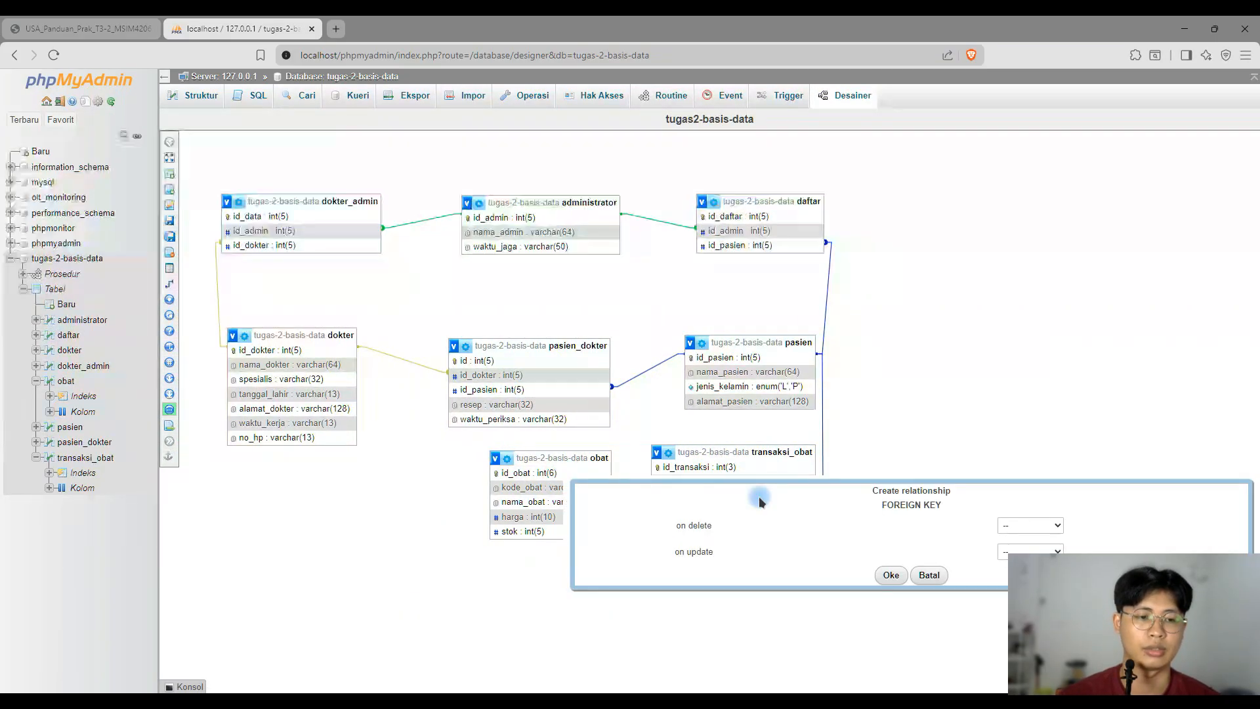
pyautogui.click(1000, 528)
pyautogui.click(1019, 550)
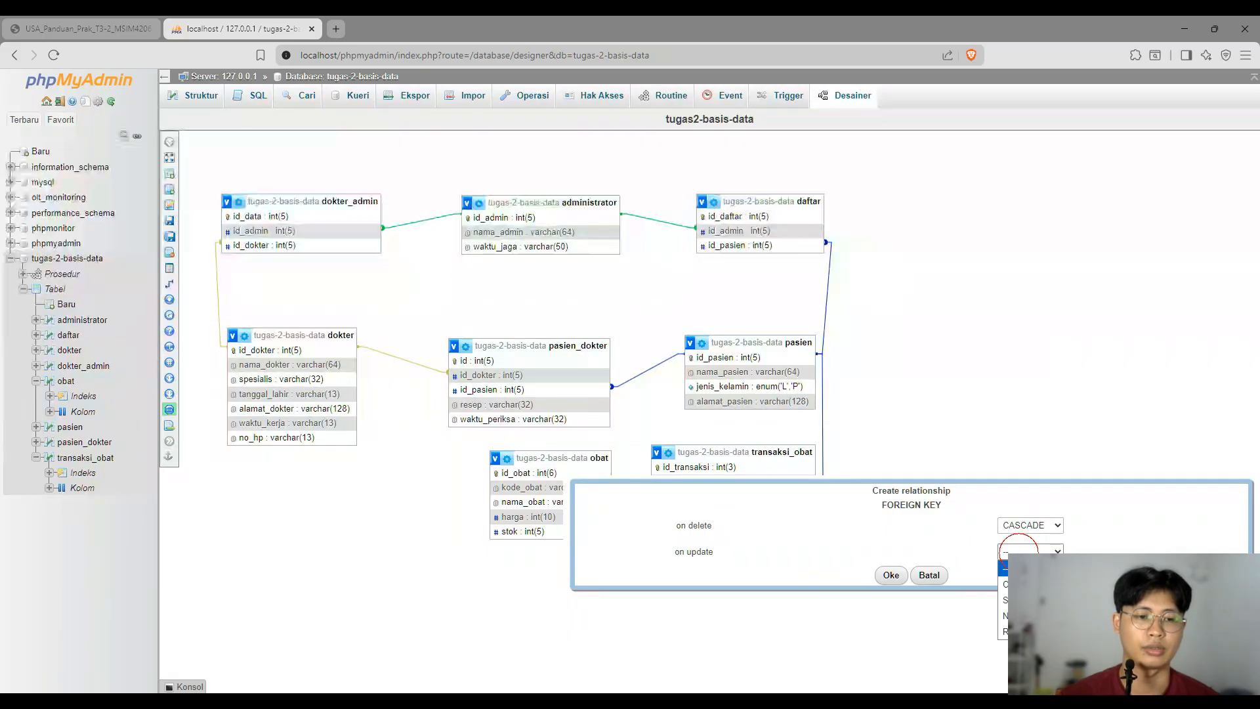
pyautogui.click(892, 575)
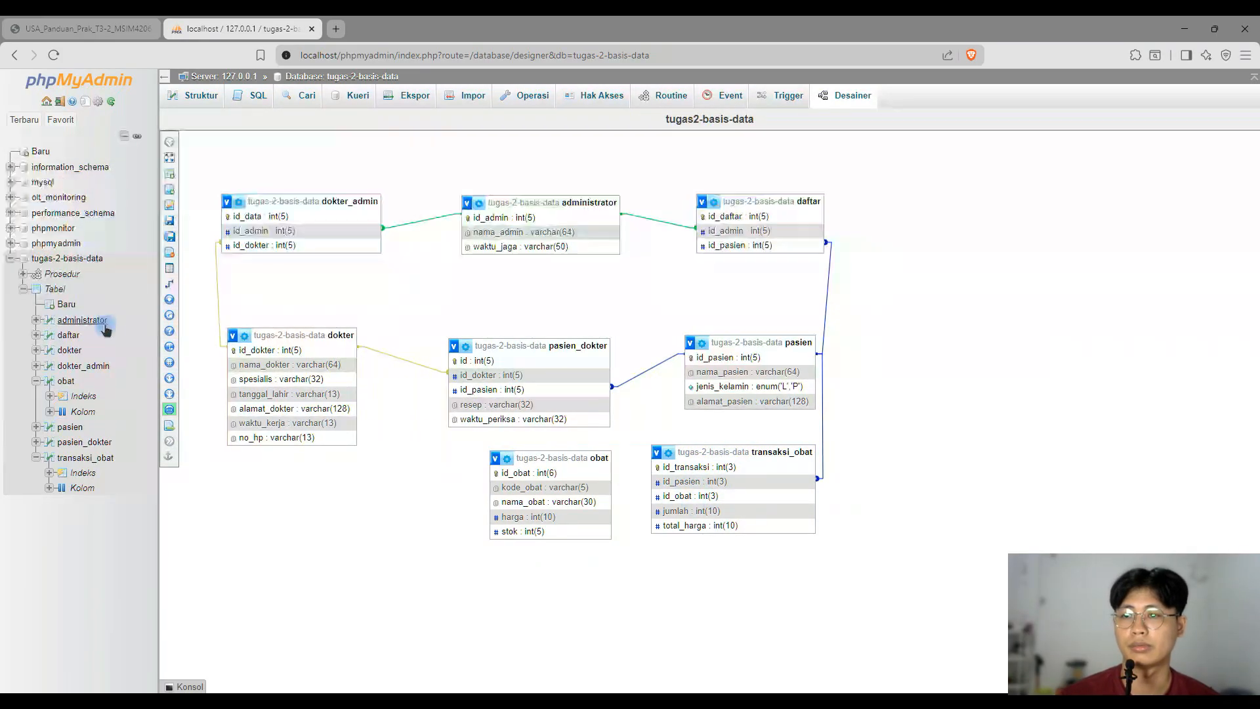
# - Try the reverse relationship, from transaksi_obat.id_obat as reference key to obat.id_obat as foreign key, with CASCADE on delete and update
pyautogui.click(169, 284)
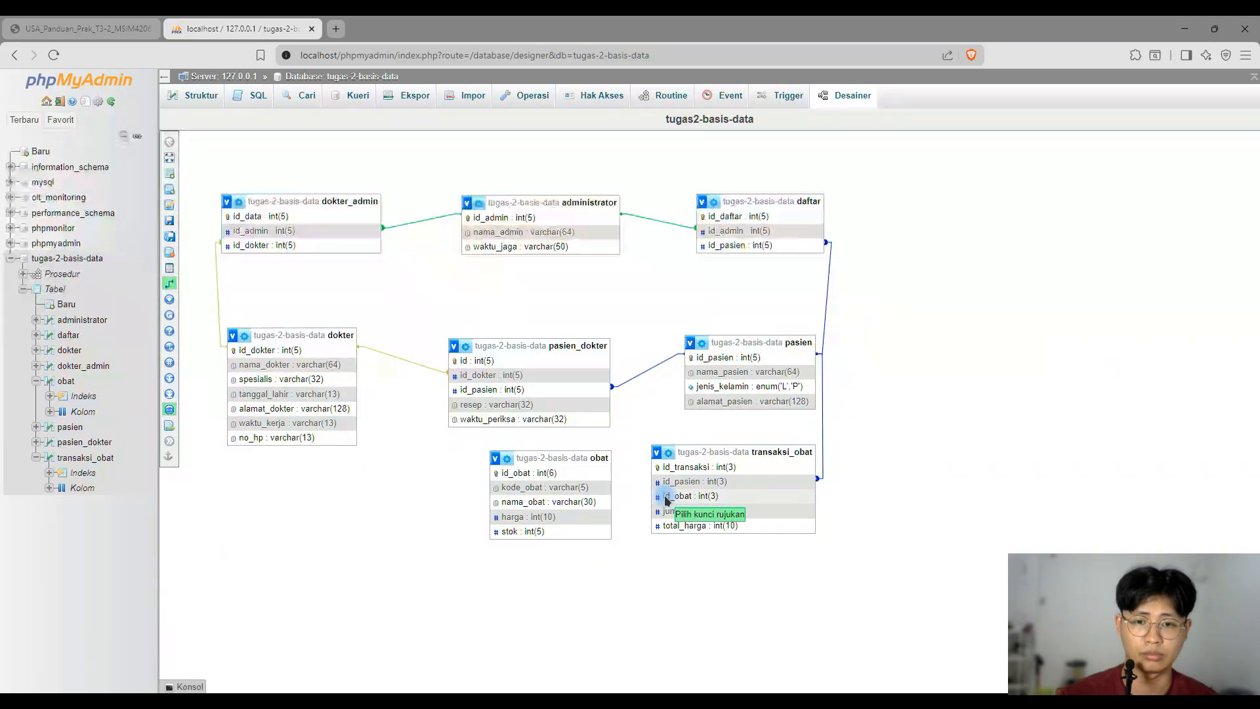
pyautogui.click(543, 474)
pyautogui.click(545, 473)
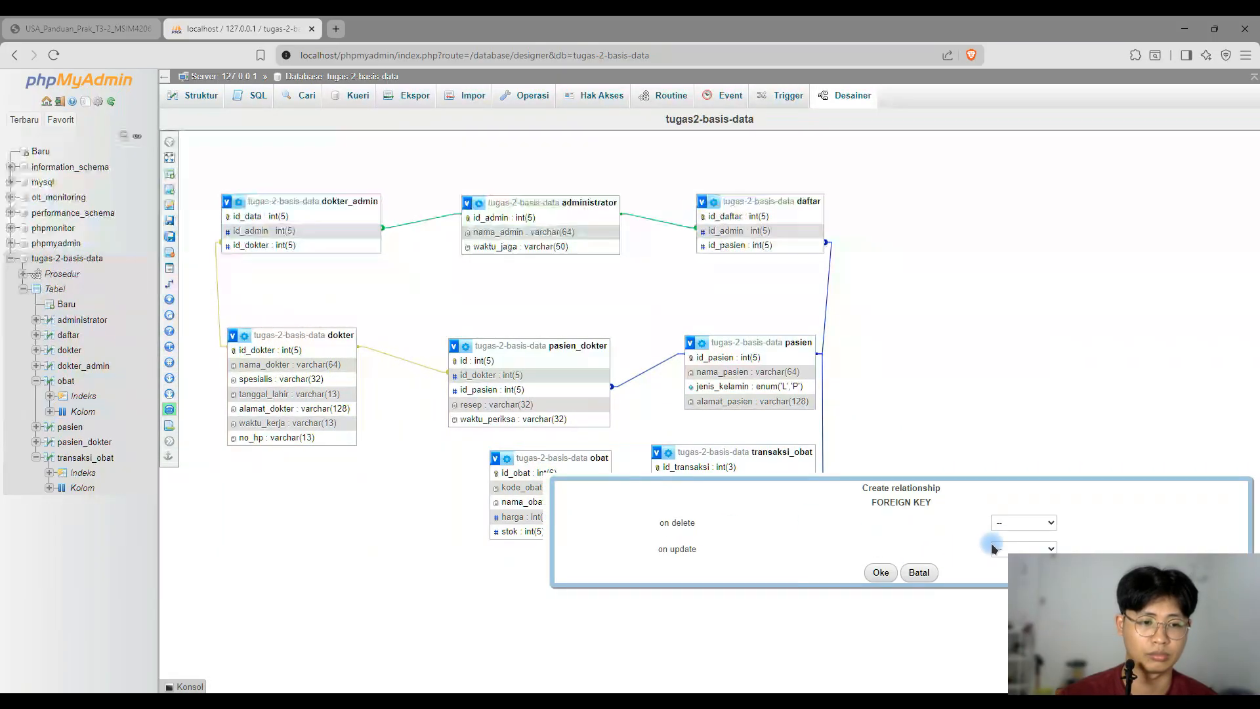
pyautogui.click(1017, 522)
pyautogui.click(1011, 554)
pyautogui.click(1014, 549)
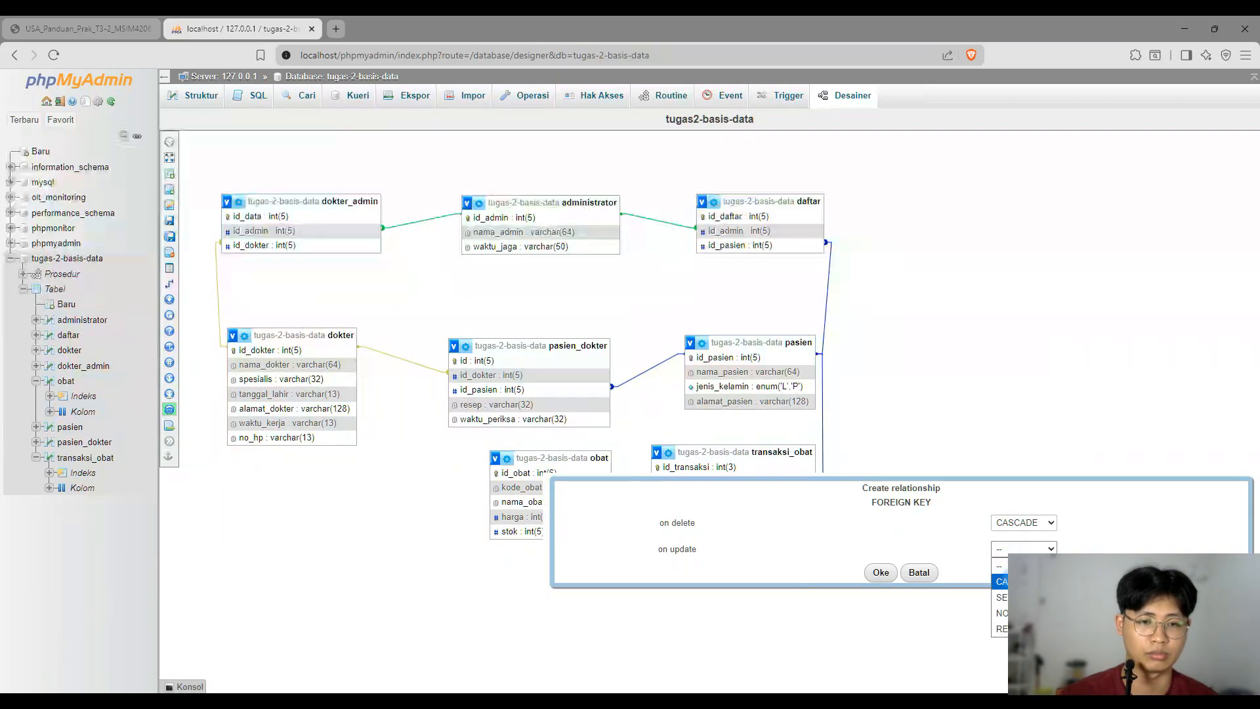
pyautogui.click(882, 573)
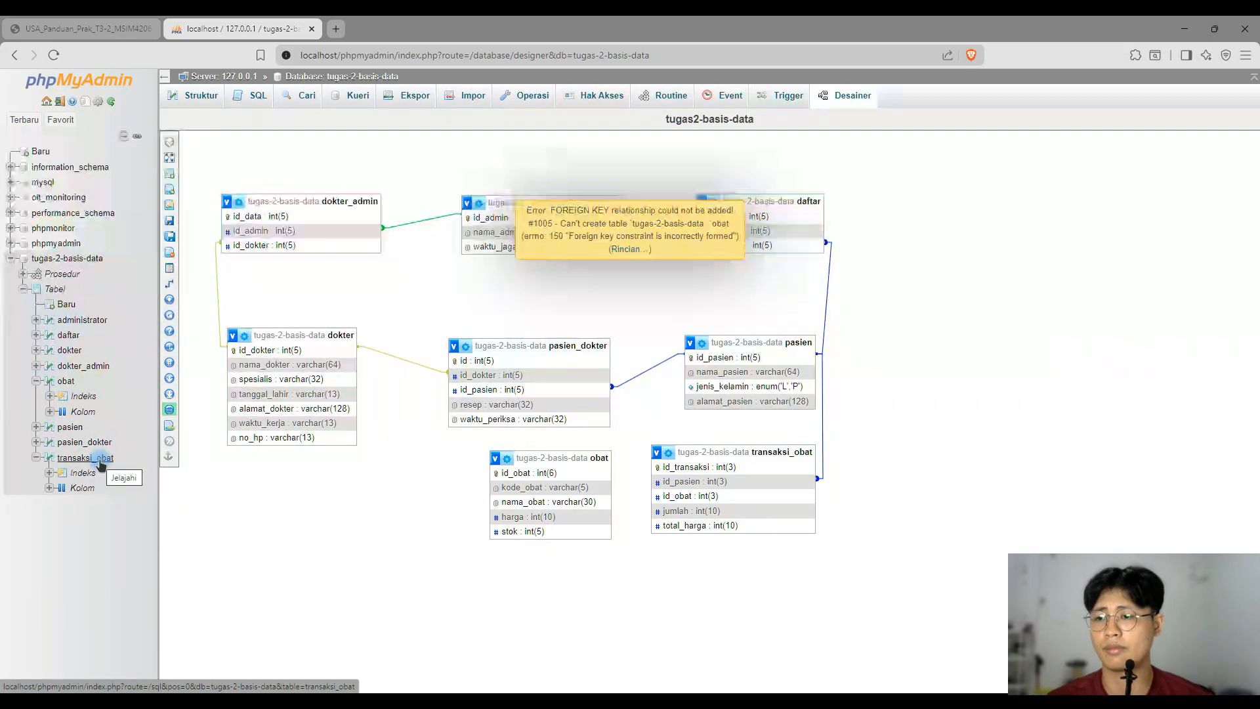
# - Review the indexes of transaksi_obat and obat, and add a separate index on the id_obat column of obat
pyautogui.click(72, 477)
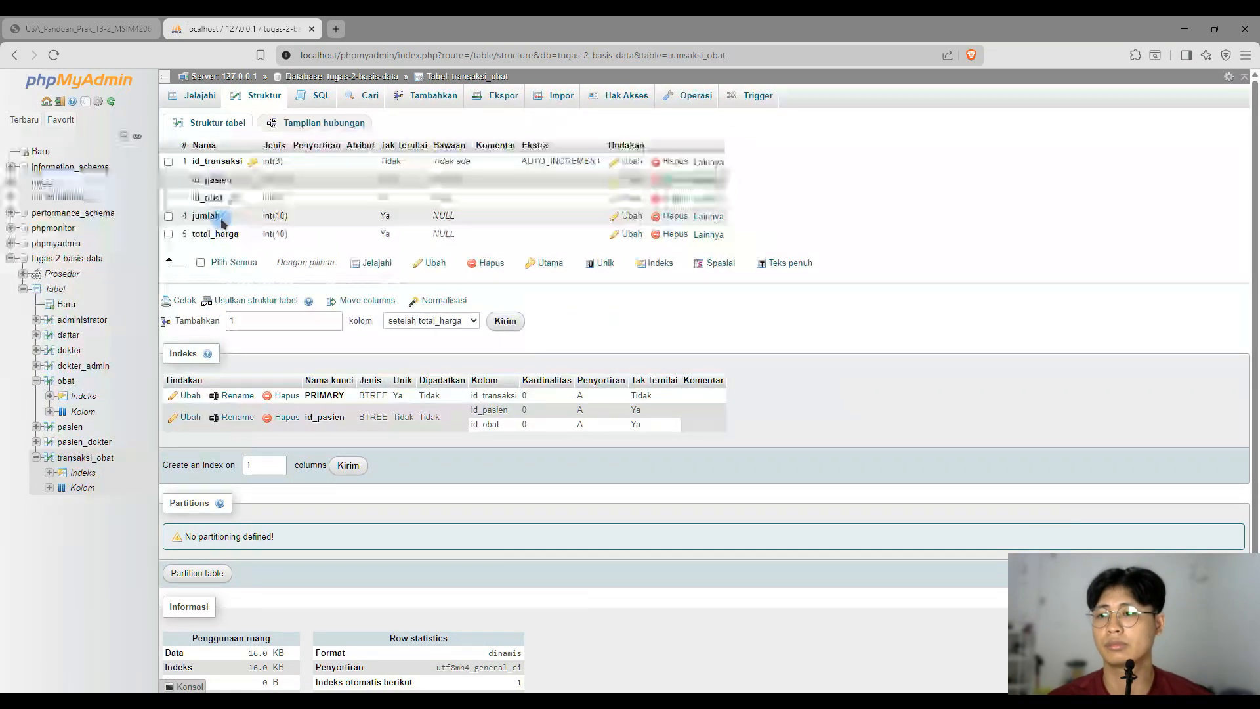
pyautogui.click(82, 396)
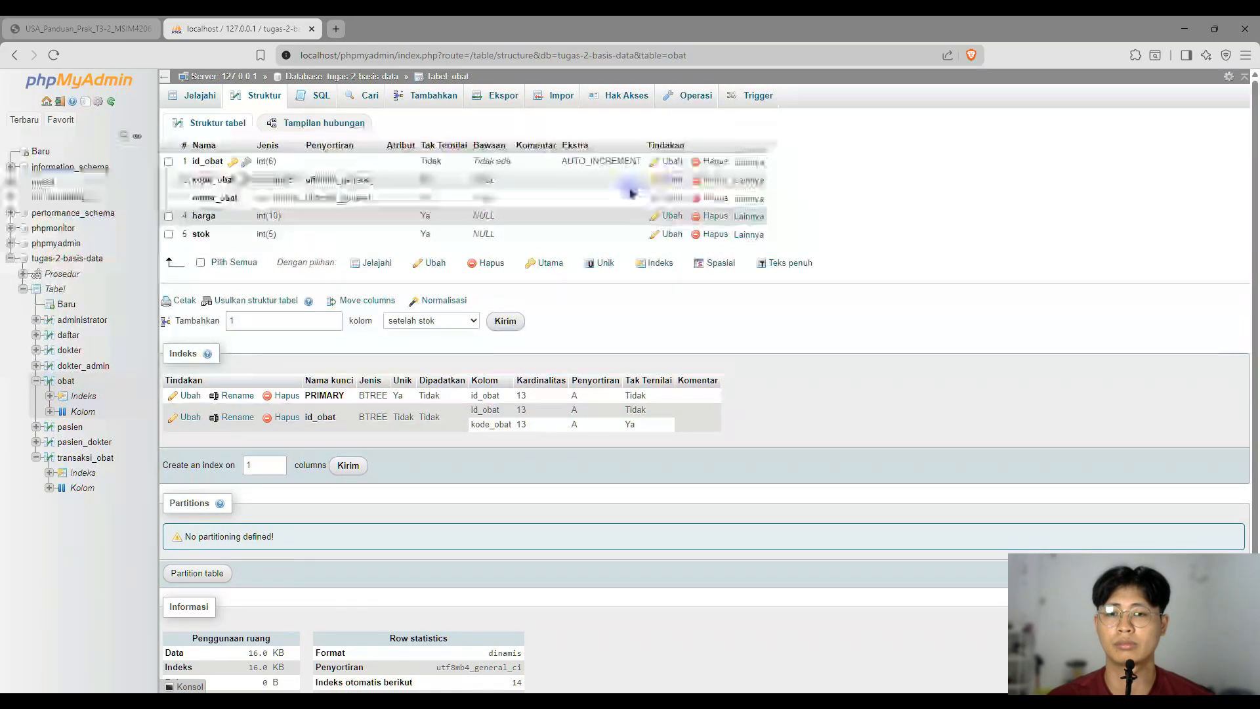
pyautogui.scroll(-1, 605, 315)
pyautogui.scroll(1, 608, 328)
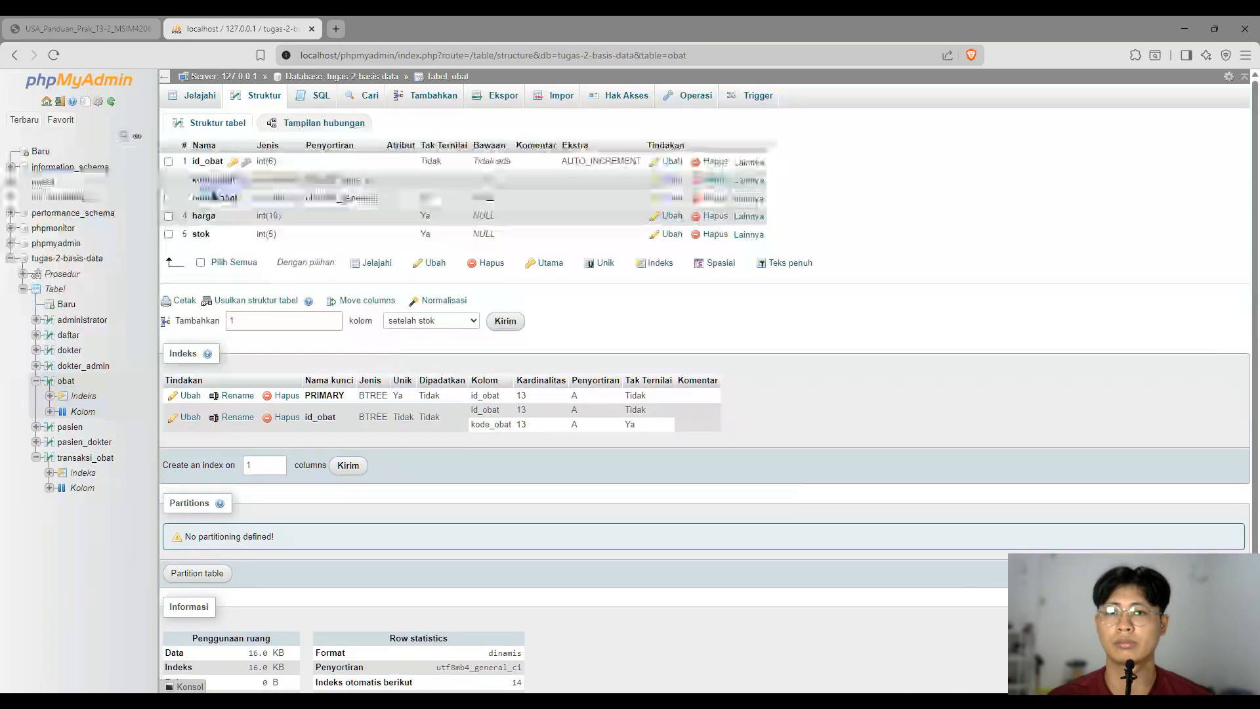
pyautogui.click(660, 263)
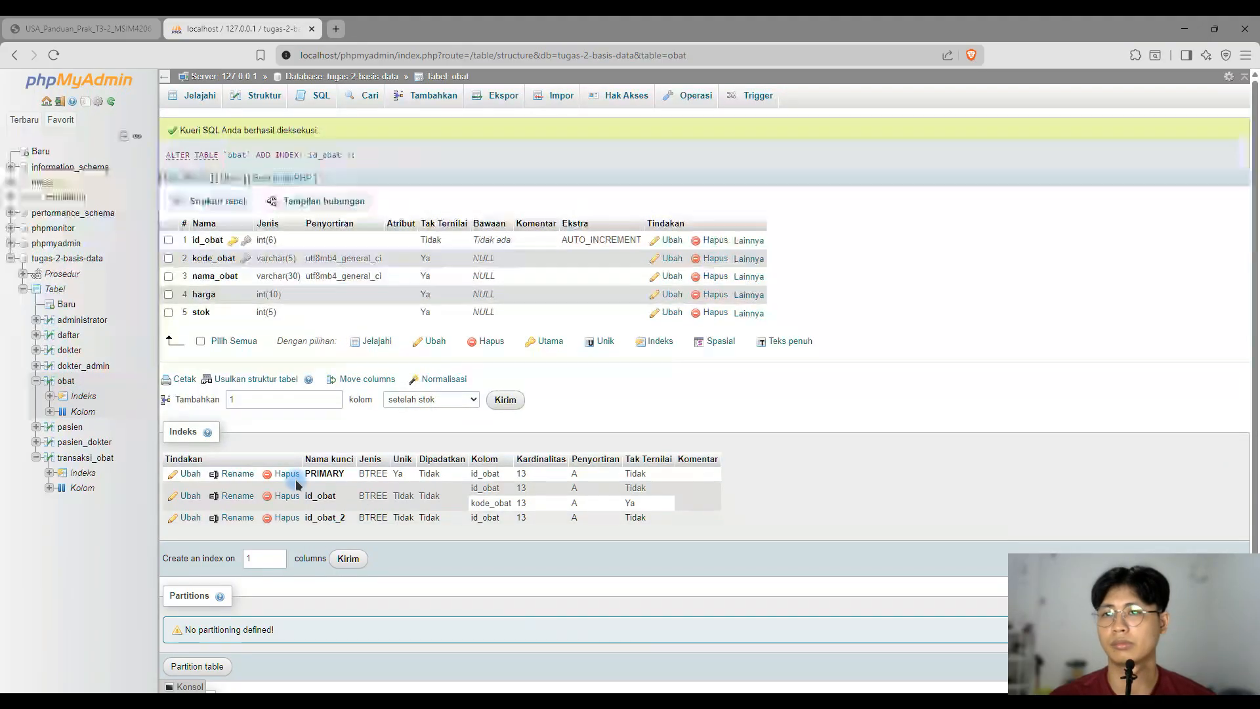
# - Return to the database's Designer and create the foreign key relationship from obat.id_obat to transaksi_obat.id_obat
pyautogui.click(71, 258)
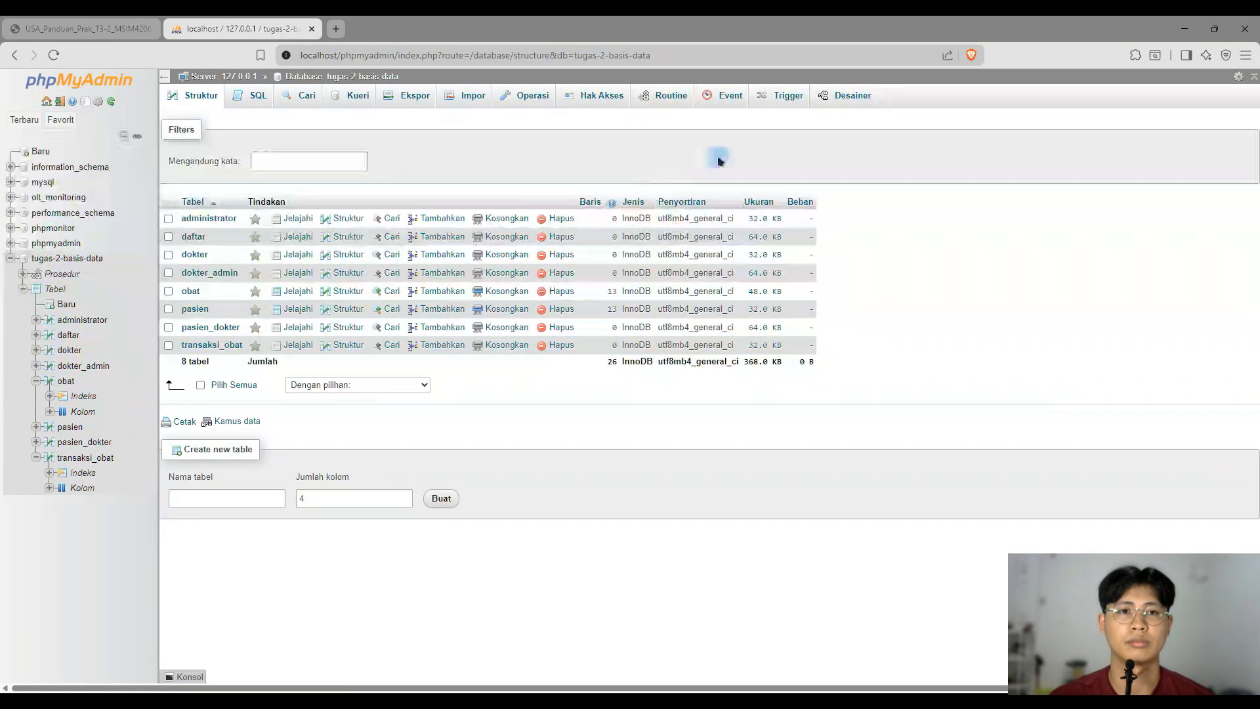
pyautogui.click(844, 95)
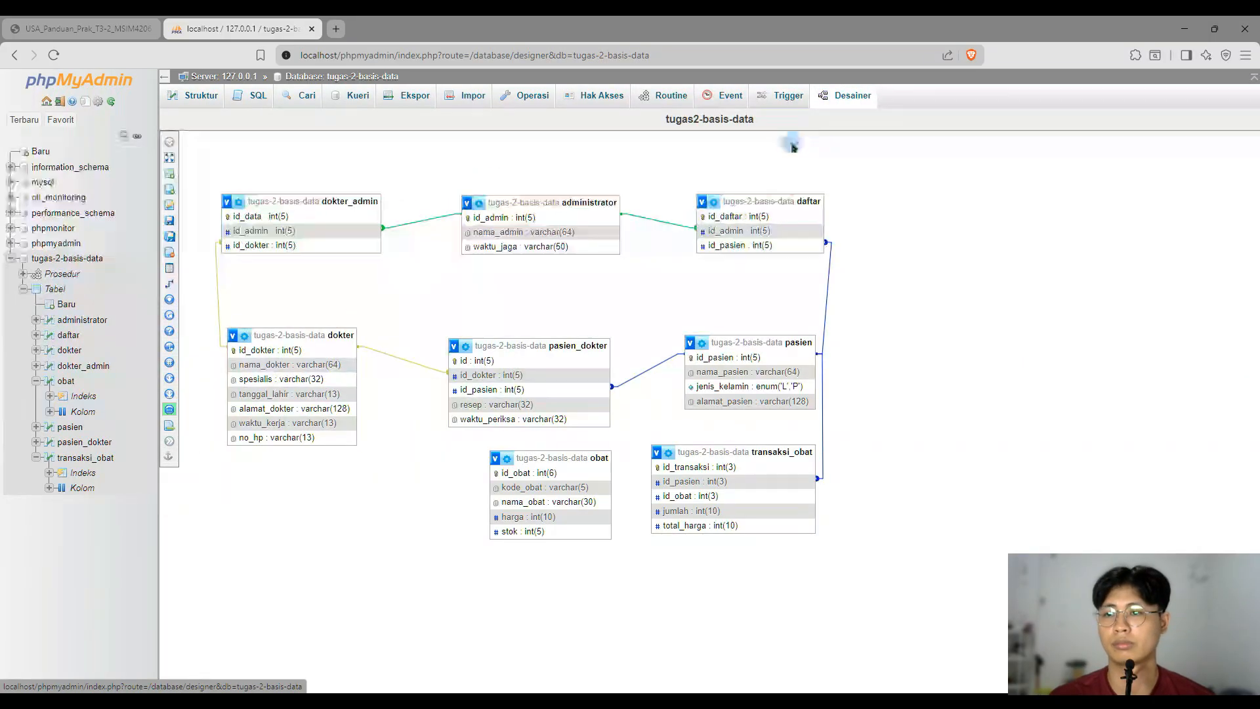
pyautogui.click(170, 283)
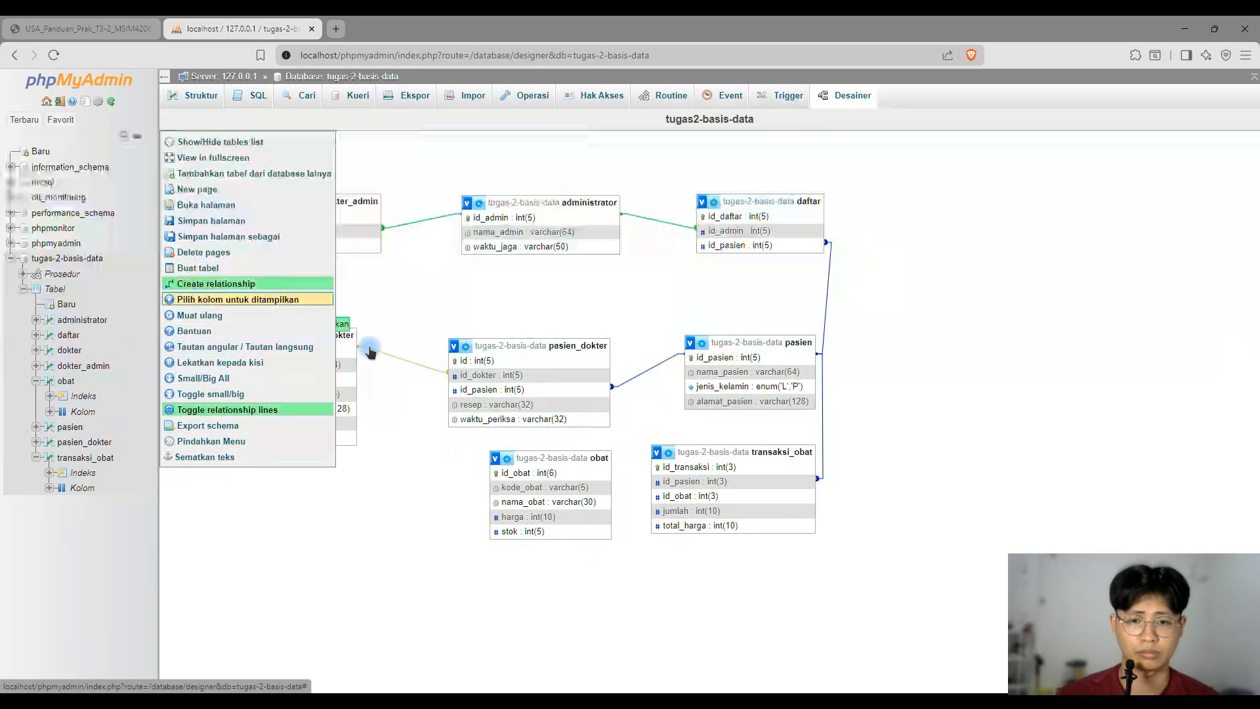
pyautogui.click(525, 473)
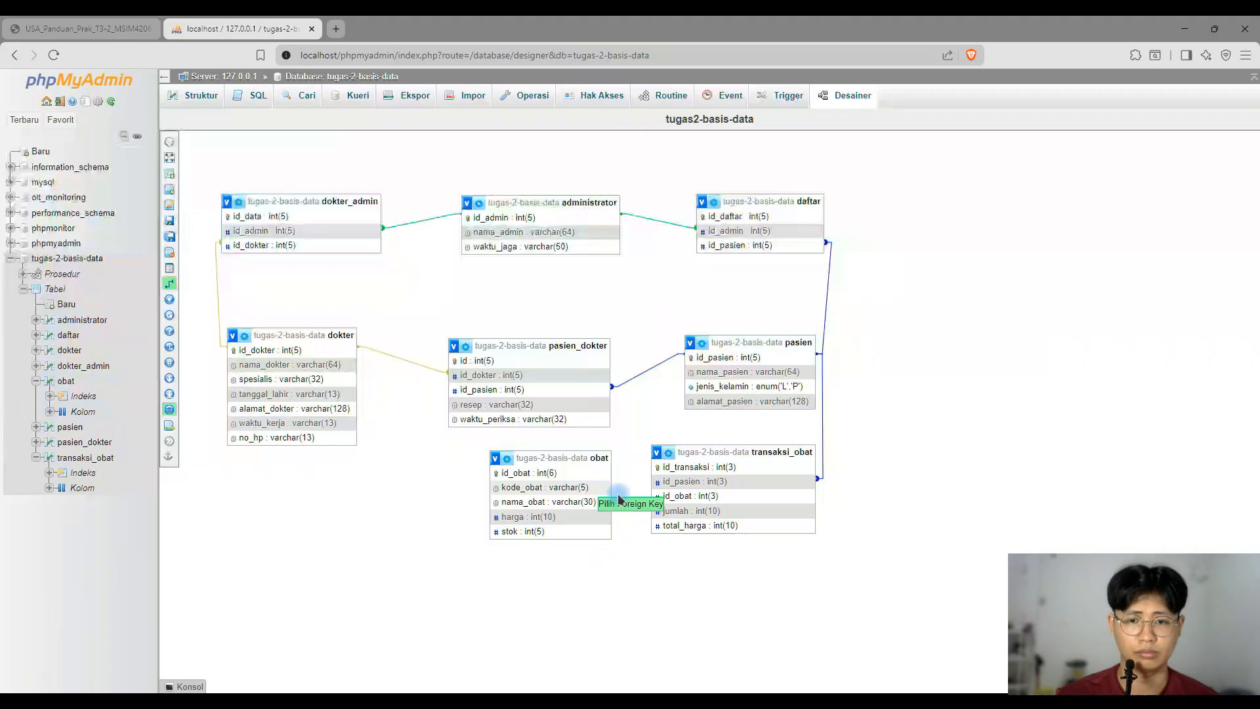
pyautogui.click(703, 499)
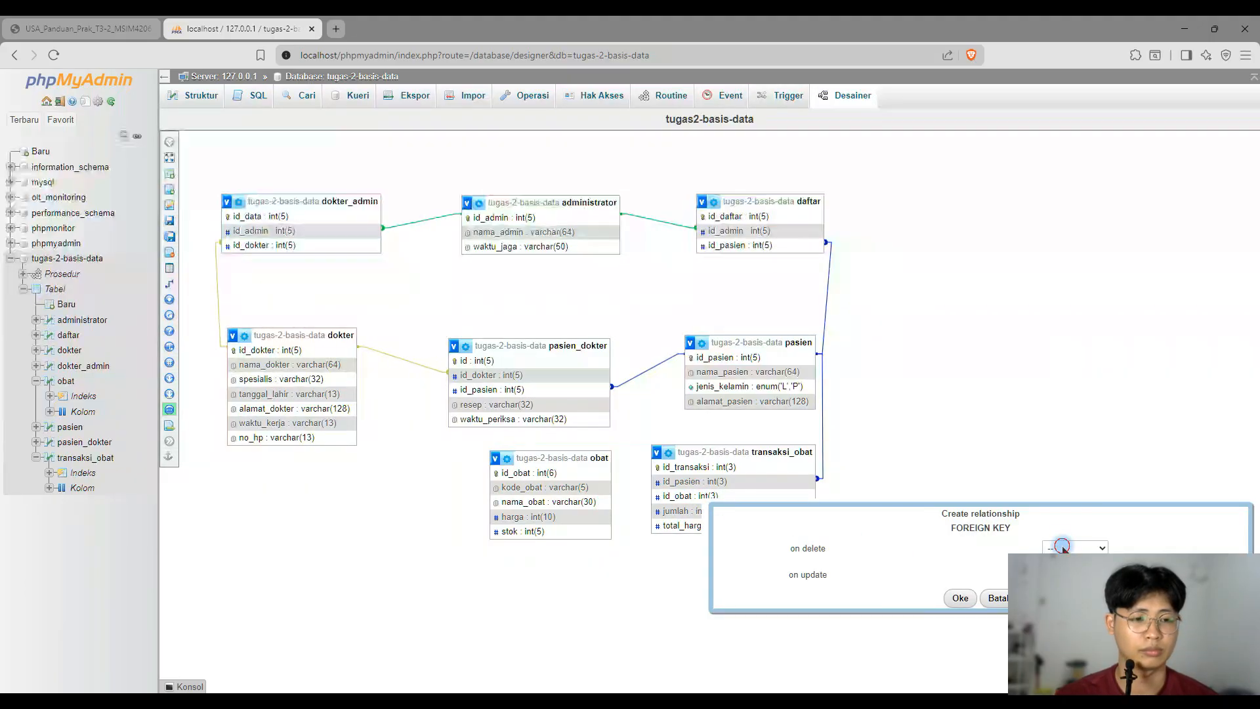
pyautogui.click(960, 598)
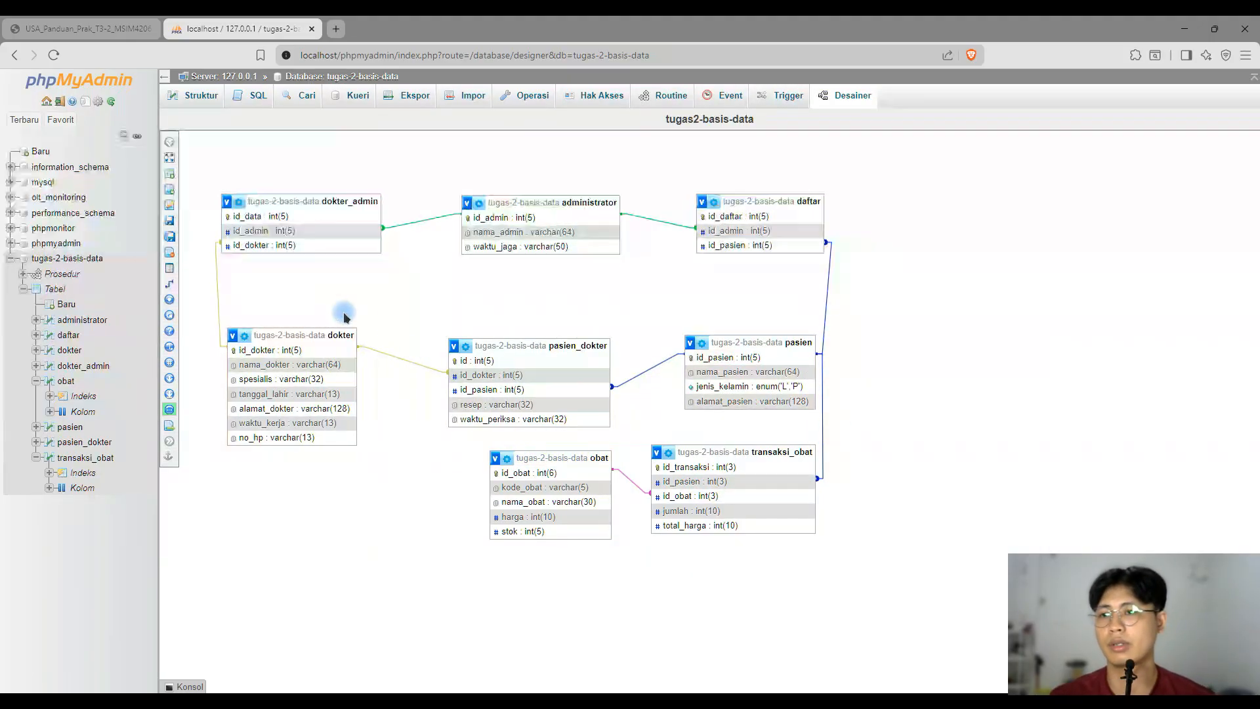
pyautogui.moveTo(318, 242)
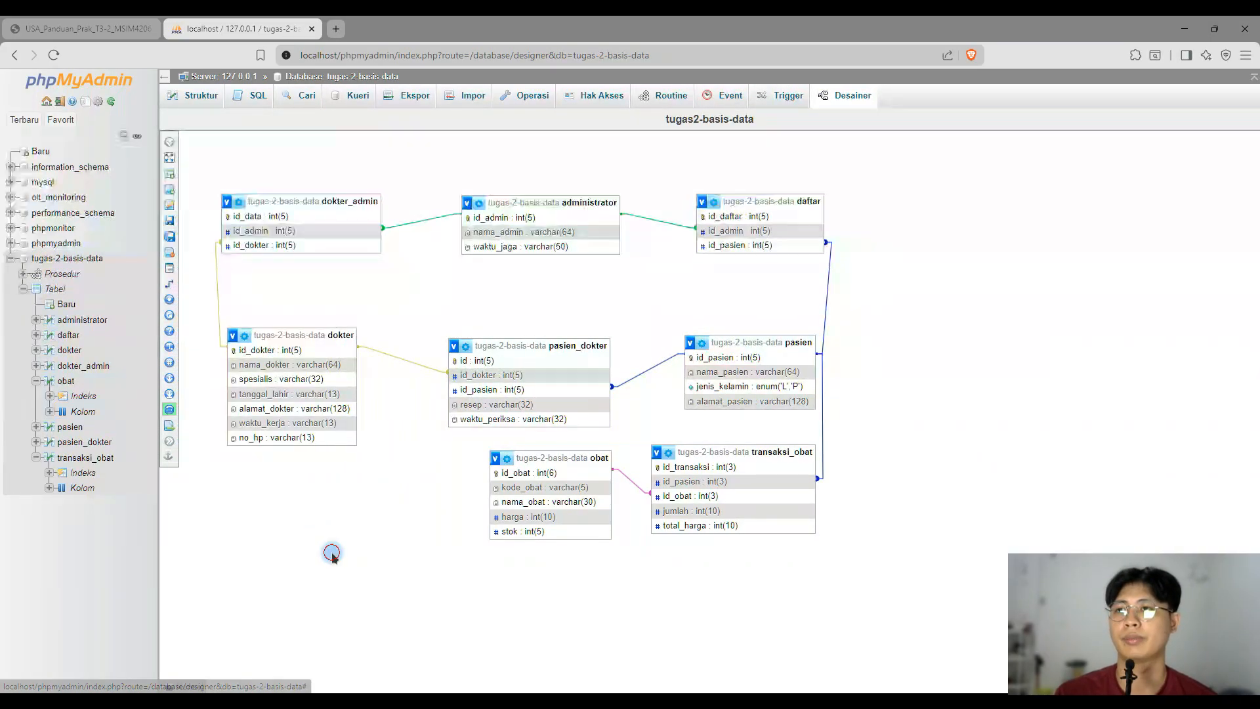
# - Compare the Designer diagram with Gambar 28 in the practicum guide and read the guide's section on the tg_jual trigger
pyautogui.click(72, 28)
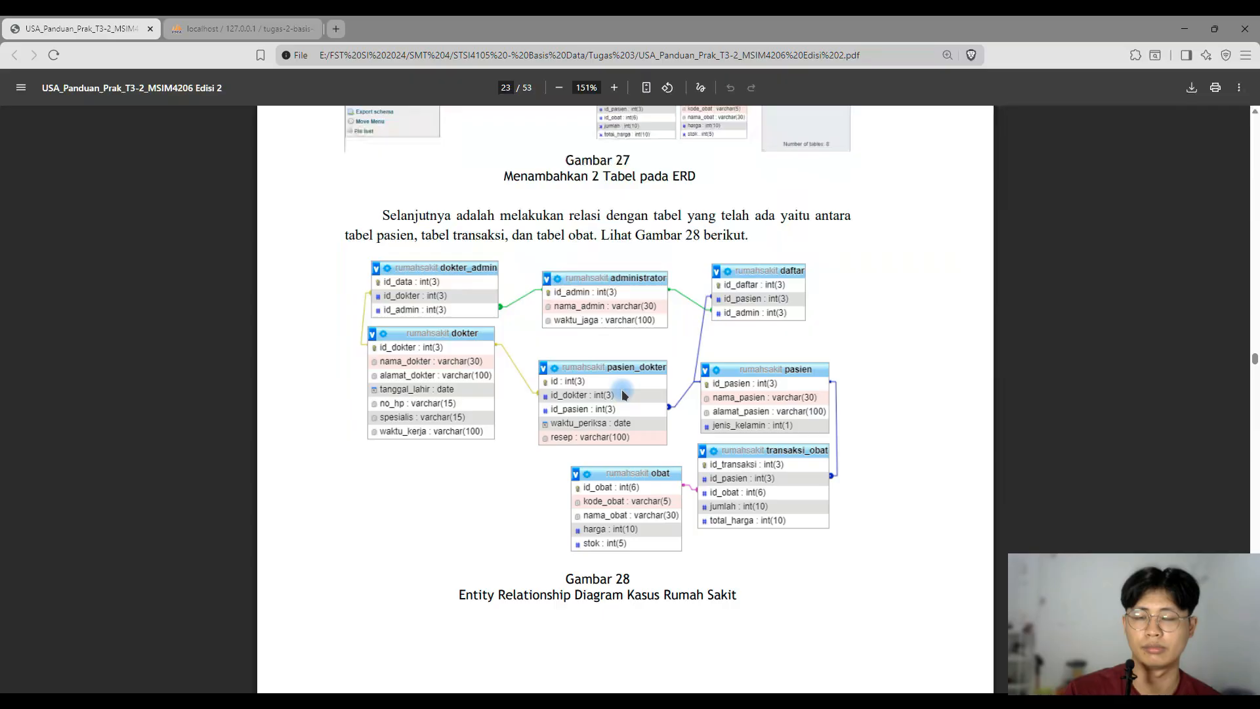
pyautogui.click(278, 26)
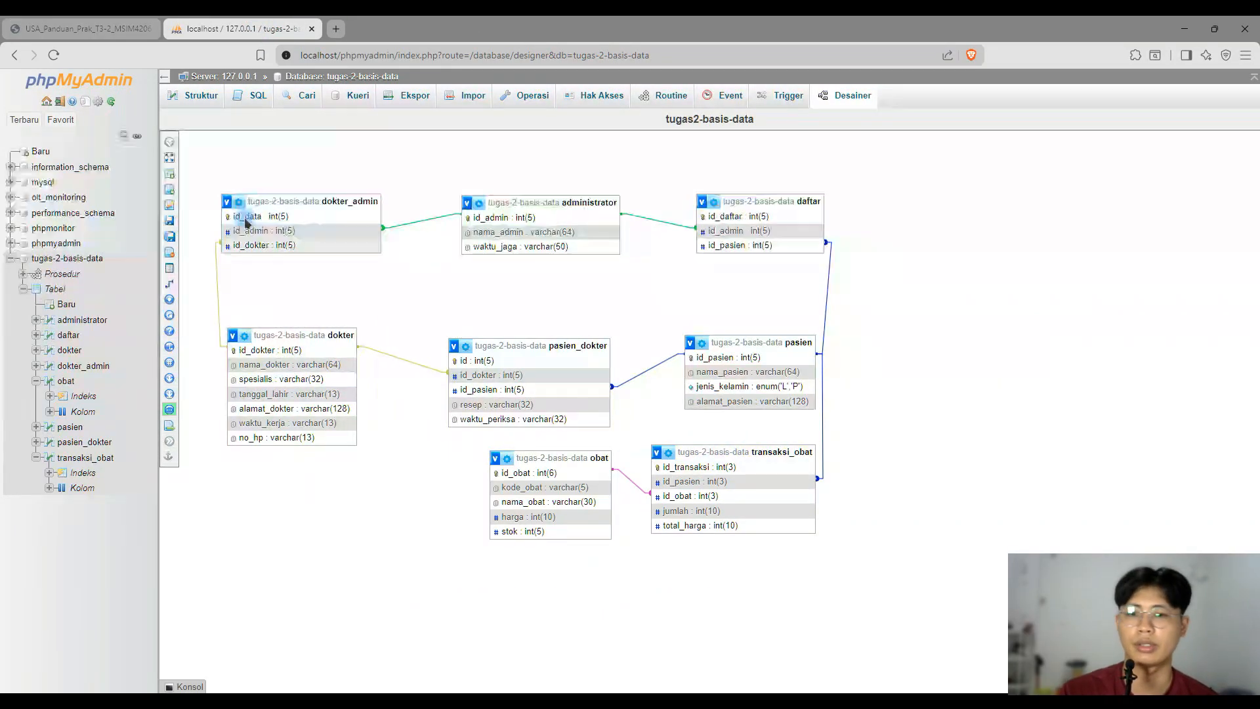
pyautogui.click(53, 23)
pyautogui.scroll(-10, 455, 297)
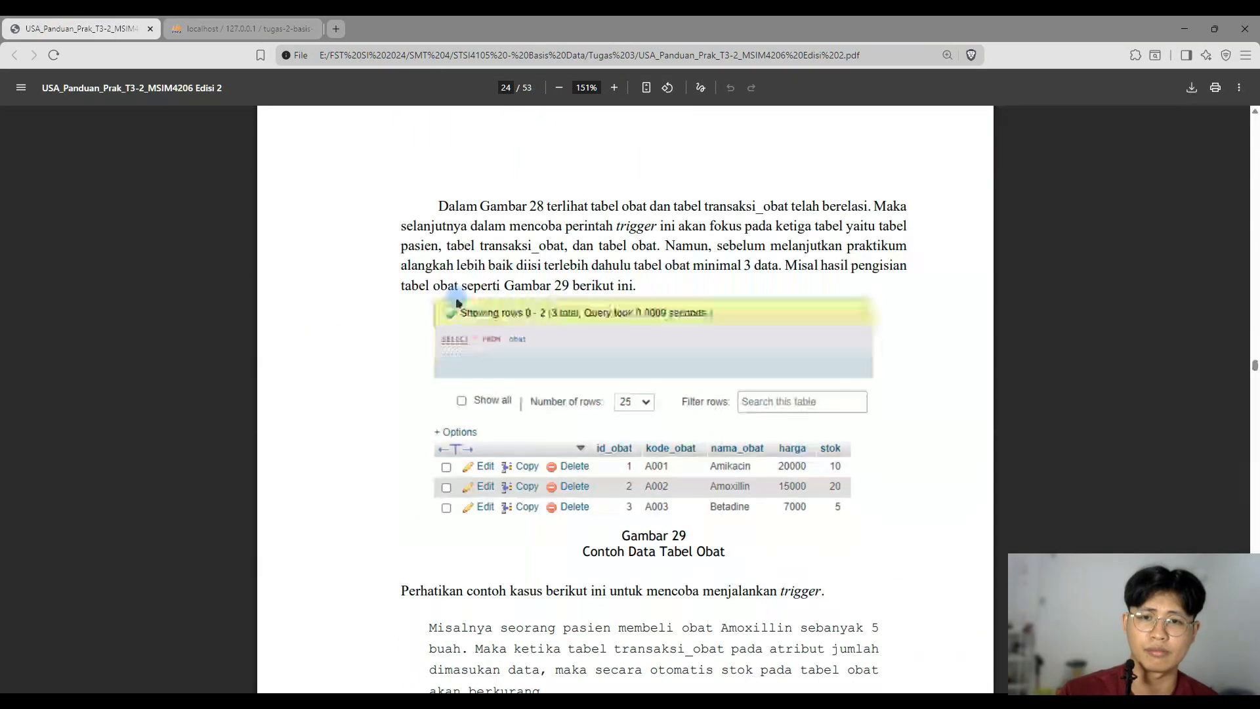
pyautogui.scroll(-2, 514, 335)
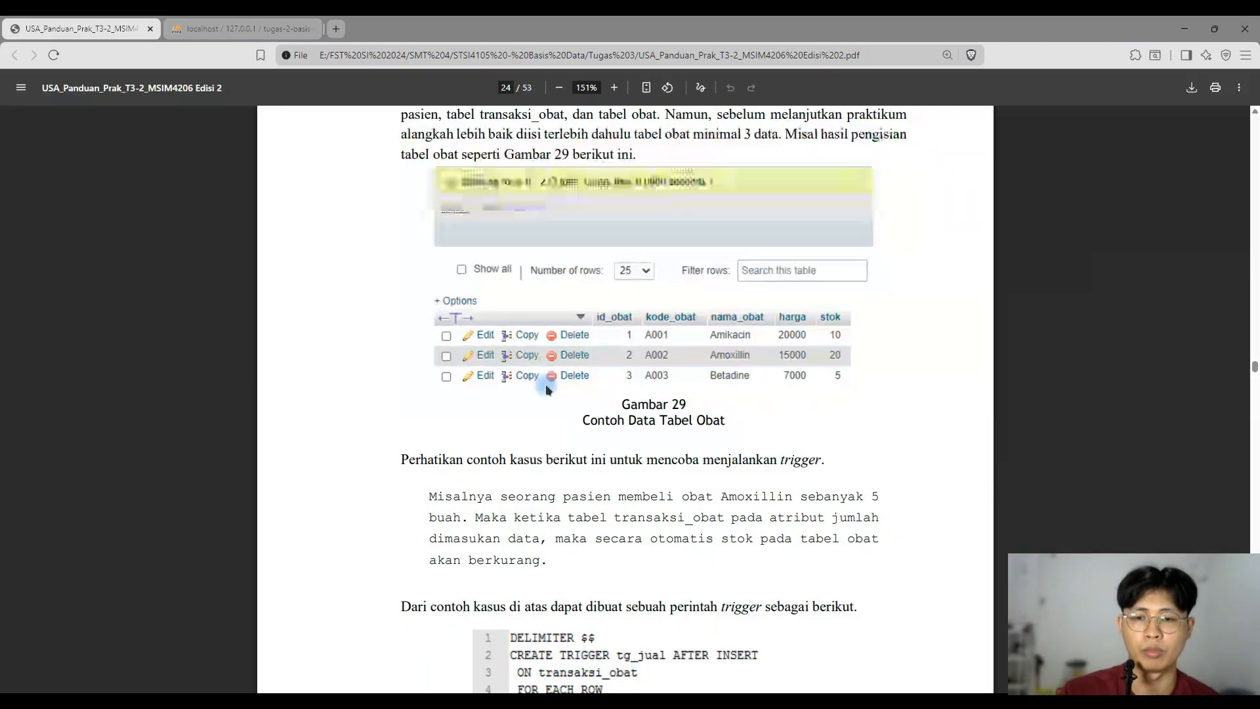
pyautogui.scroll(-3, 755, 374)
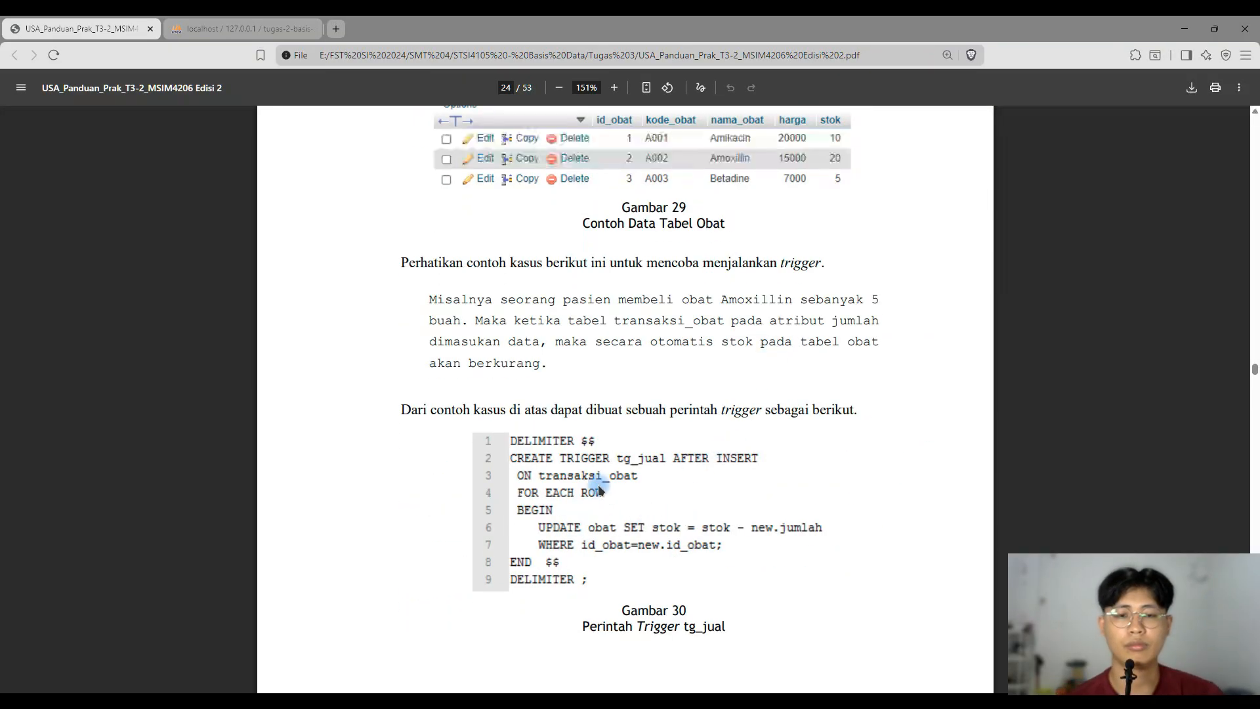
pyautogui.scroll(-5, 597, 479)
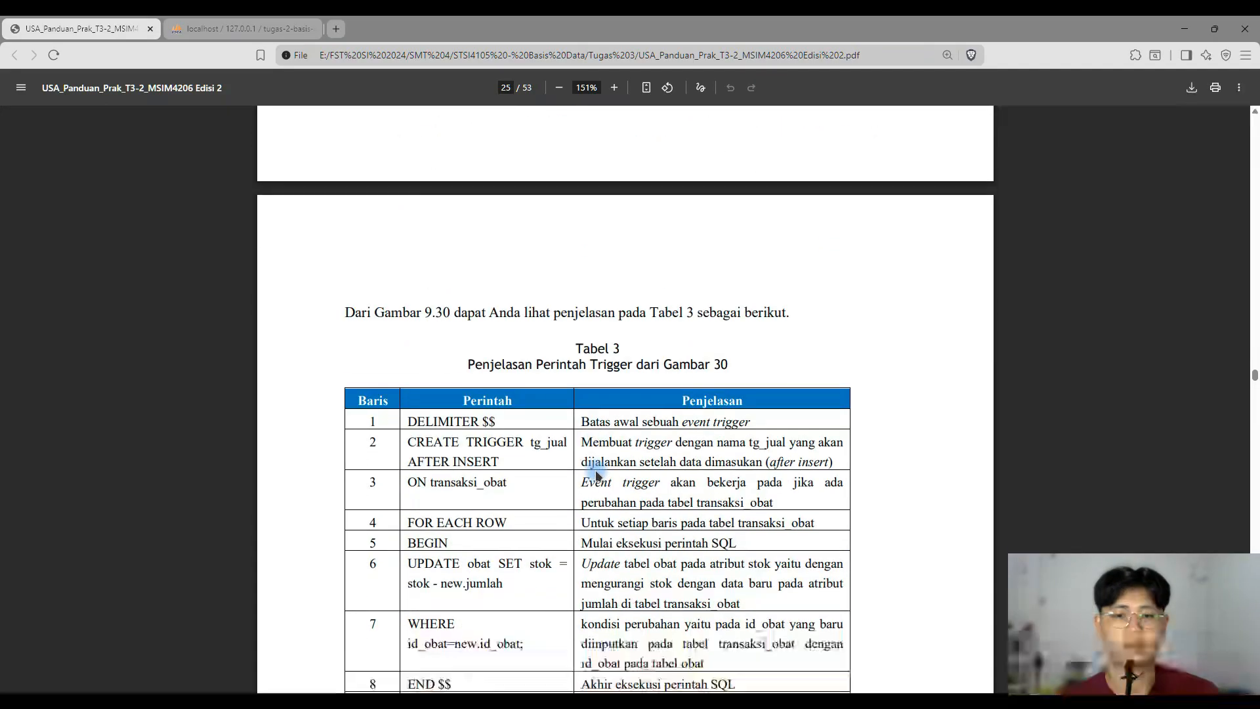
# - Review the prepared AFTER INSERT trigger code in Notepad++ and the guide's example of the filled-in trigger form
pyautogui.hotkey('alt', 'Tab')
pyautogui.scroll(-1, 594, 469)
pyautogui.moveTo(686, 530); pyautogui.dragTo(564, 508)
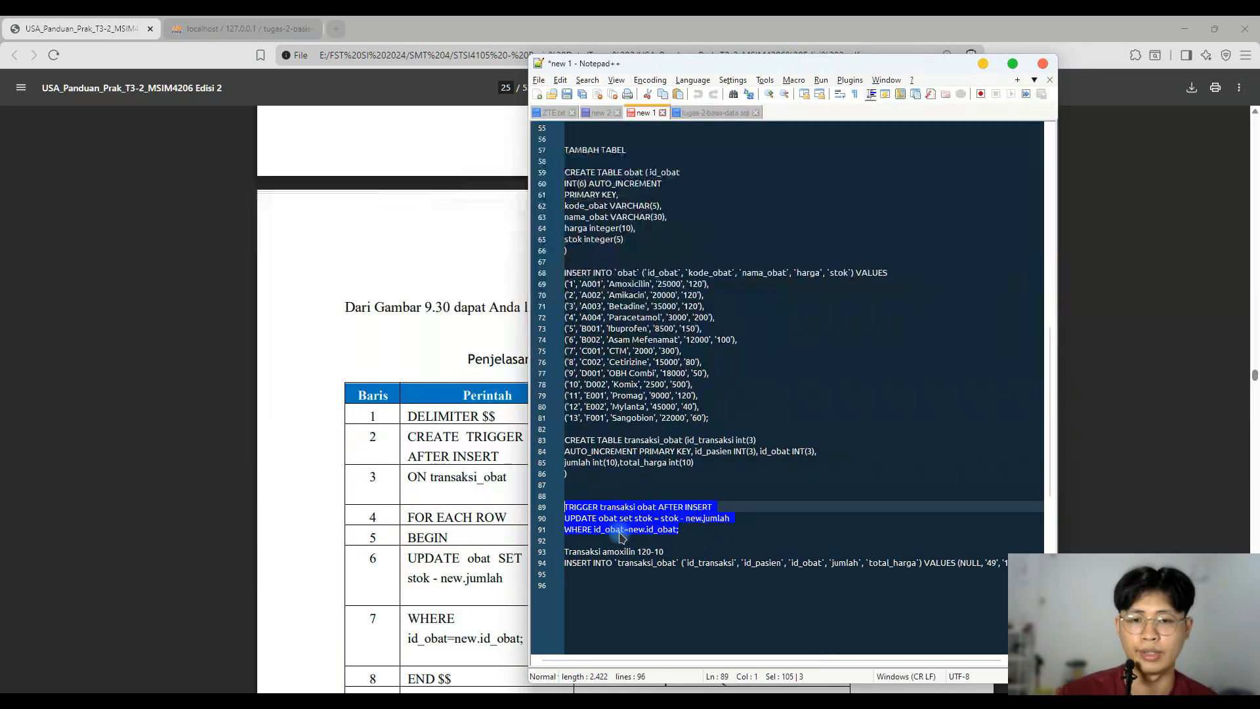
pyautogui.click(597, 520)
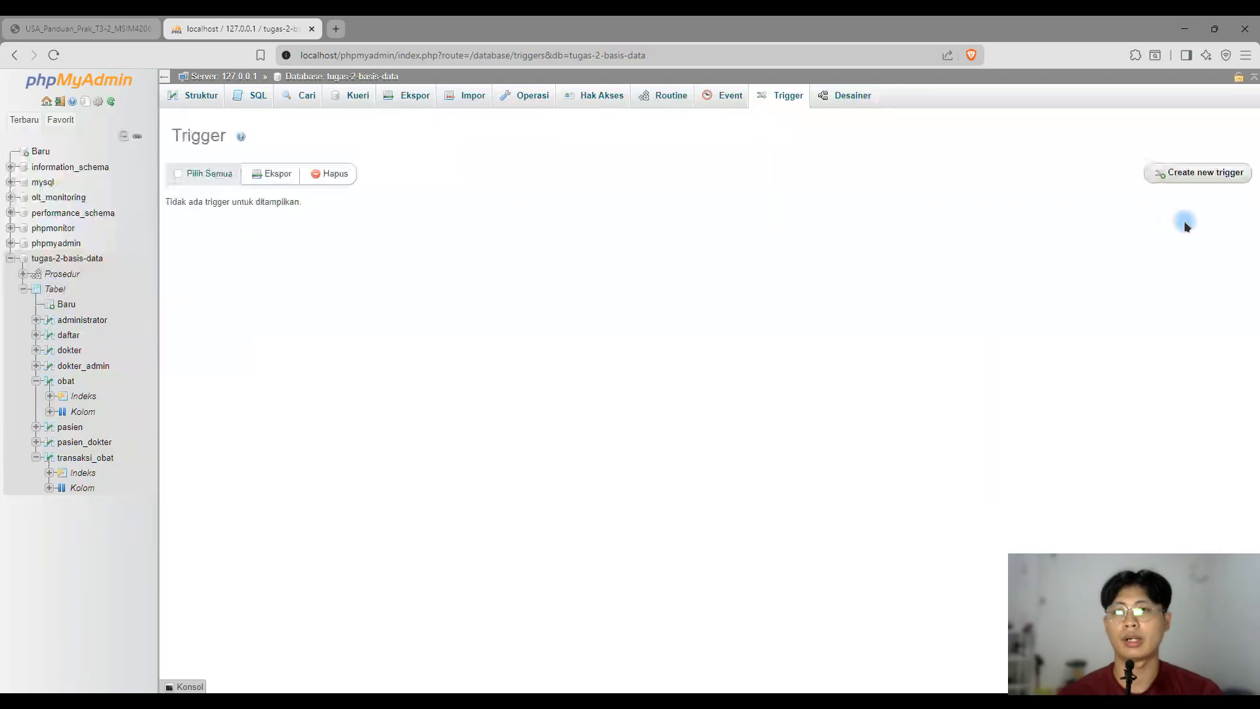
pyautogui.click(55, 24)
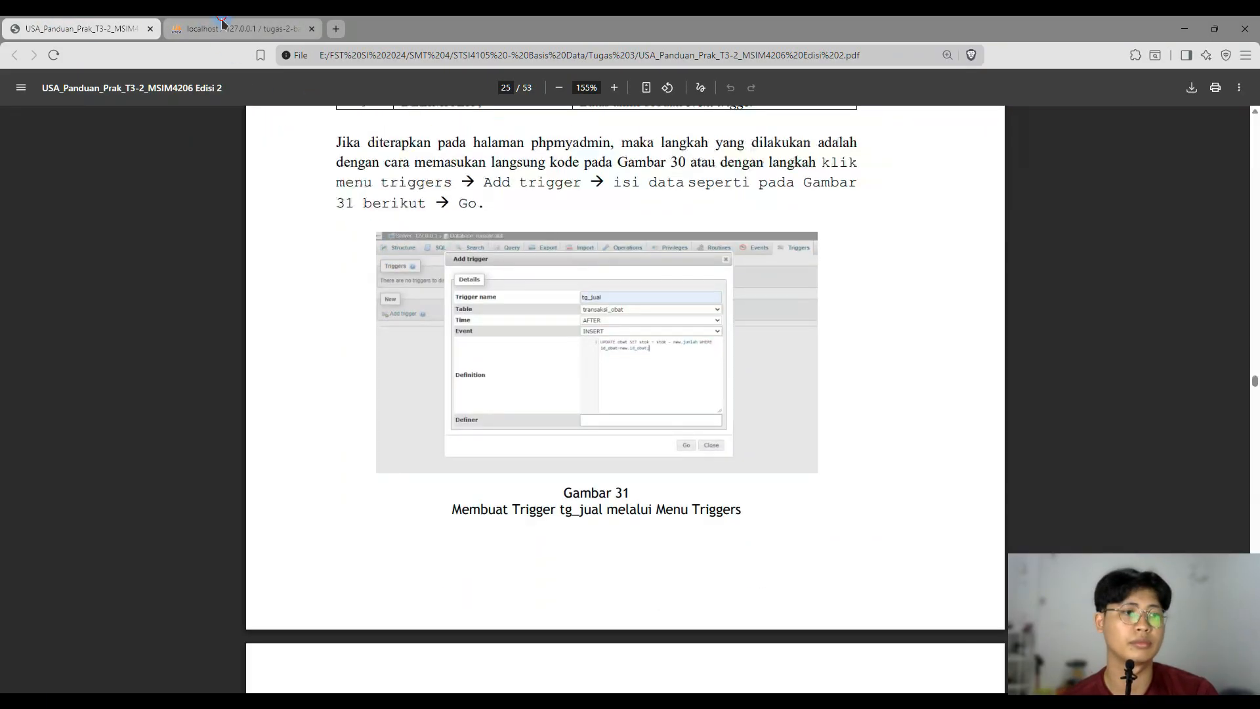
# - Start a new trigger named tg_jual on the transaksi_obat table with timing AFTER and event INSERT
pyautogui.click(243, 28)
pyautogui.click(1201, 172)
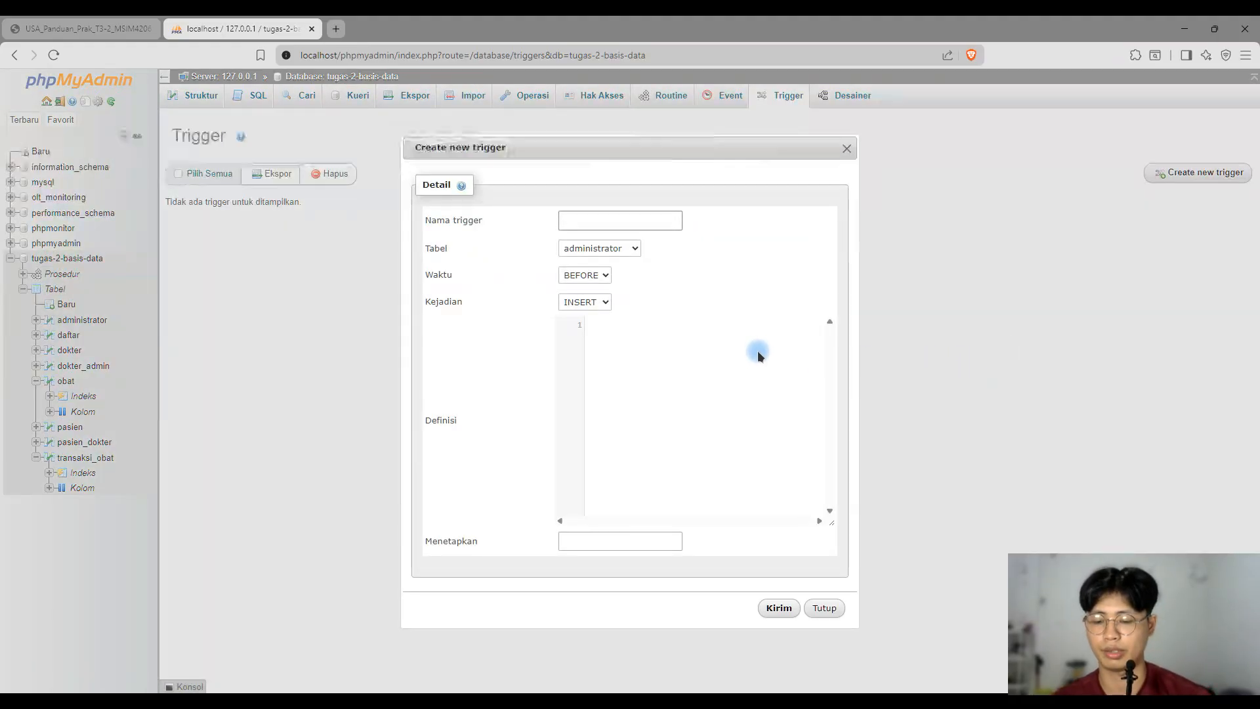
pyautogui.write('tg')
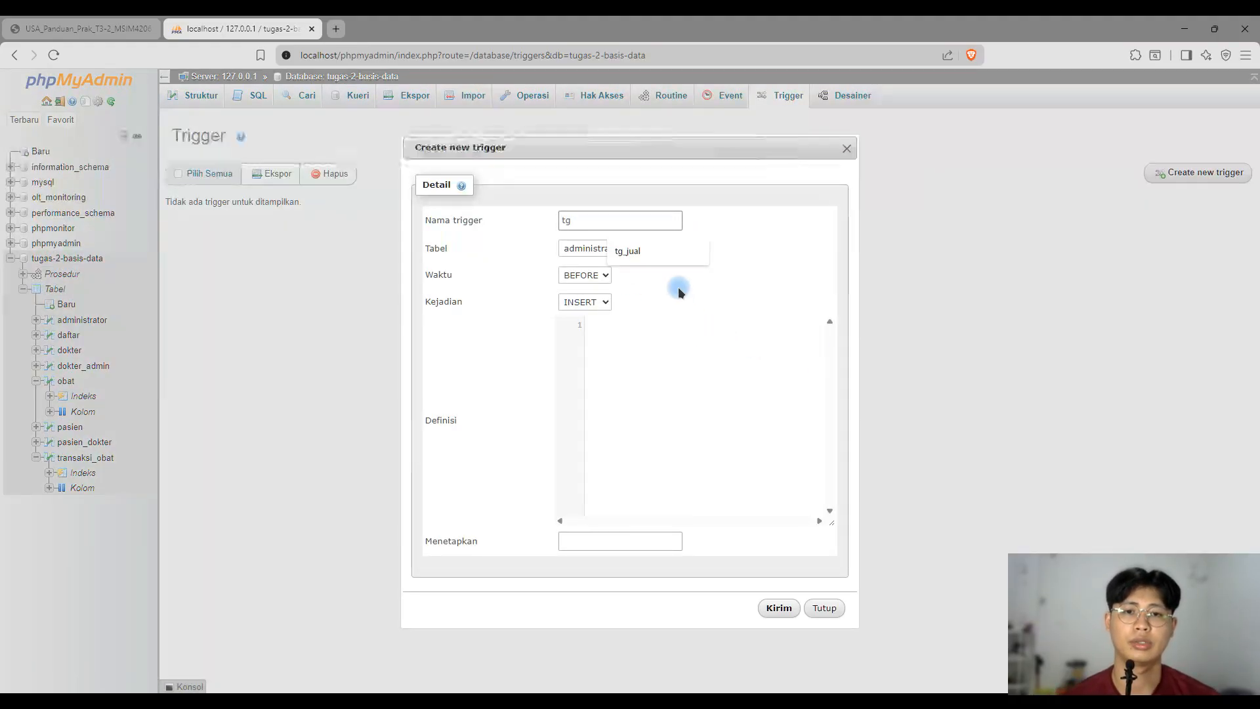
pyautogui.click(658, 260)
pyautogui.click(614, 249)
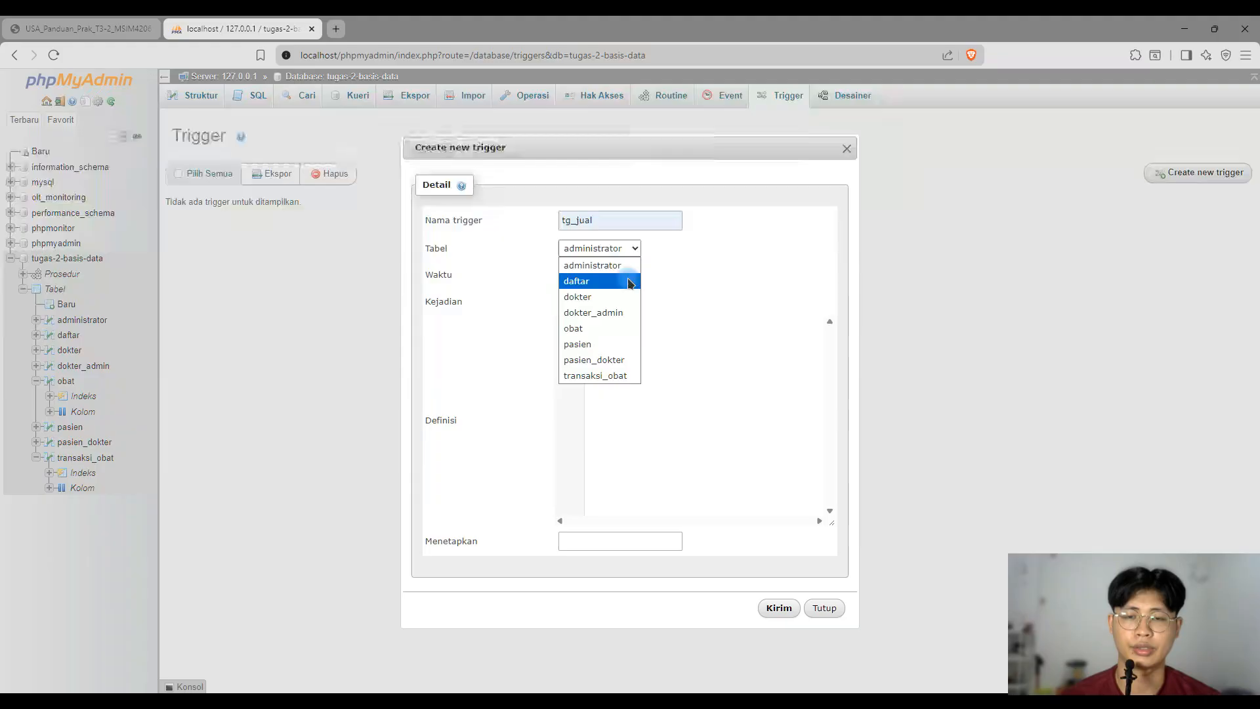
pyautogui.click(610, 375)
pyautogui.click(591, 277)
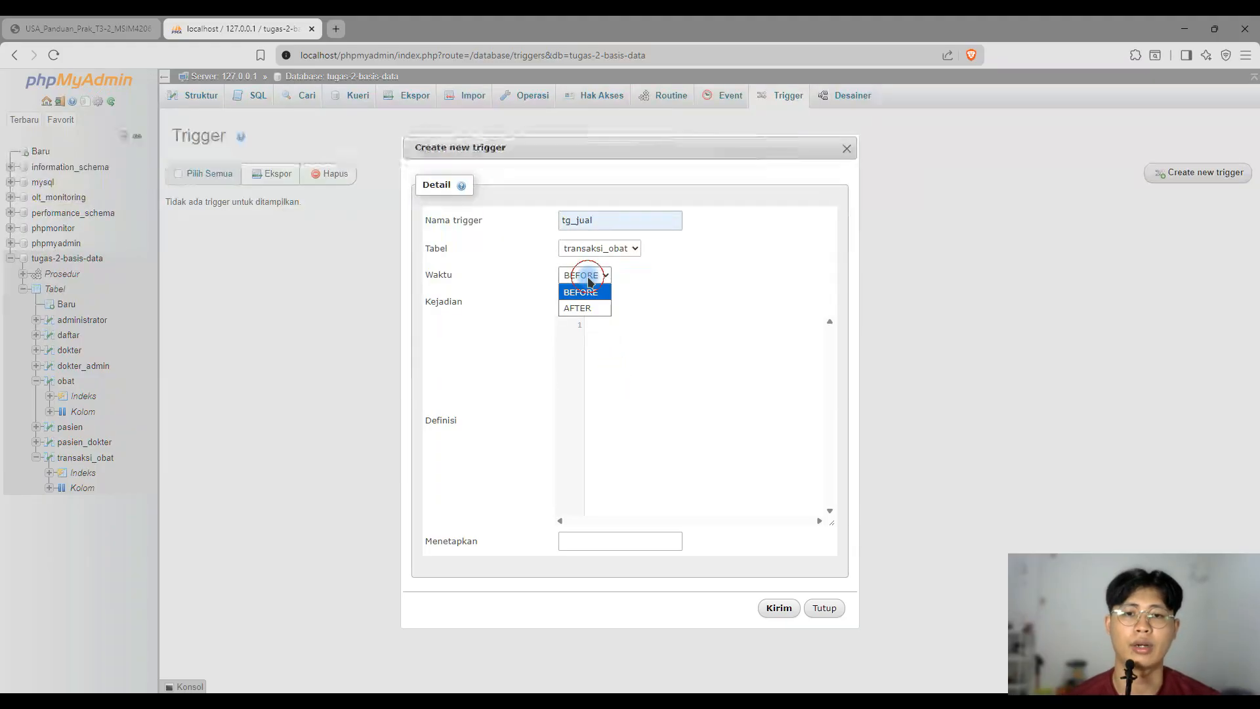
pyautogui.click(586, 304)
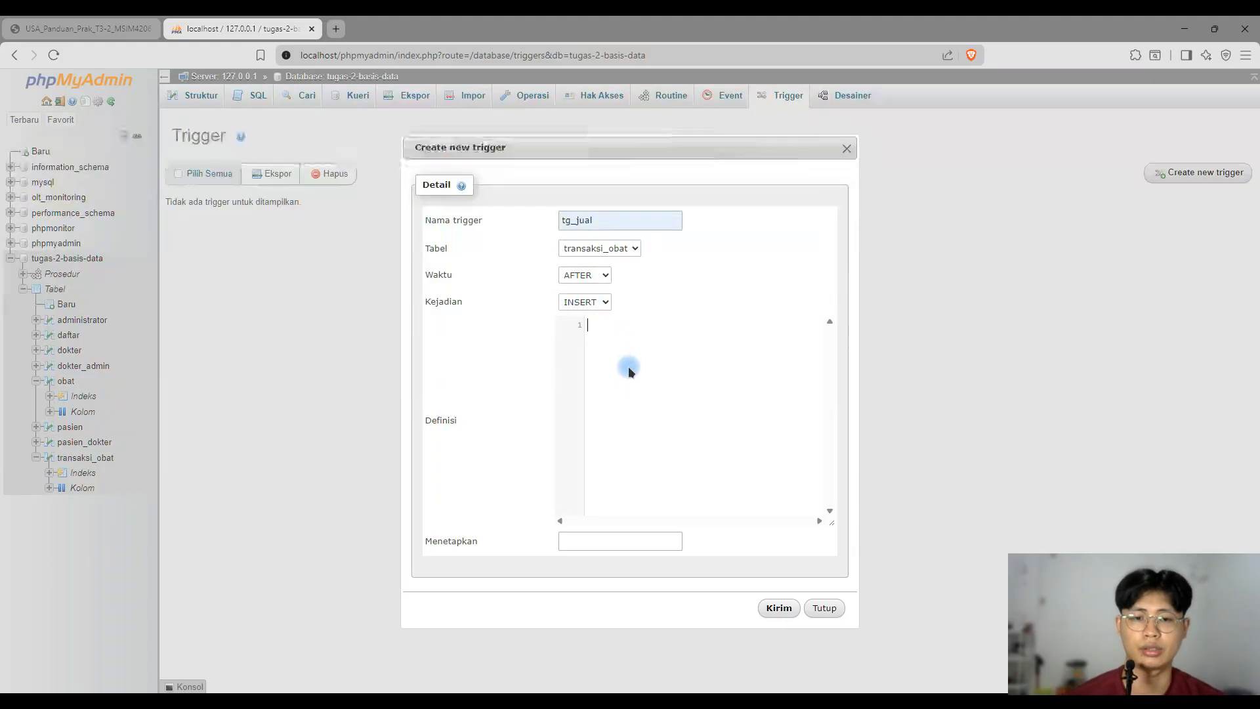
# - Enter the trigger definition "UPDATE obat set stok = stok - new.jumlah WHERE id_obat=new.id_obat;" and save the trigger
pyautogui.hotkey('alt', 'Tab')
pyautogui.hotkey('alt', 'Tab')
pyautogui.click(663, 454)
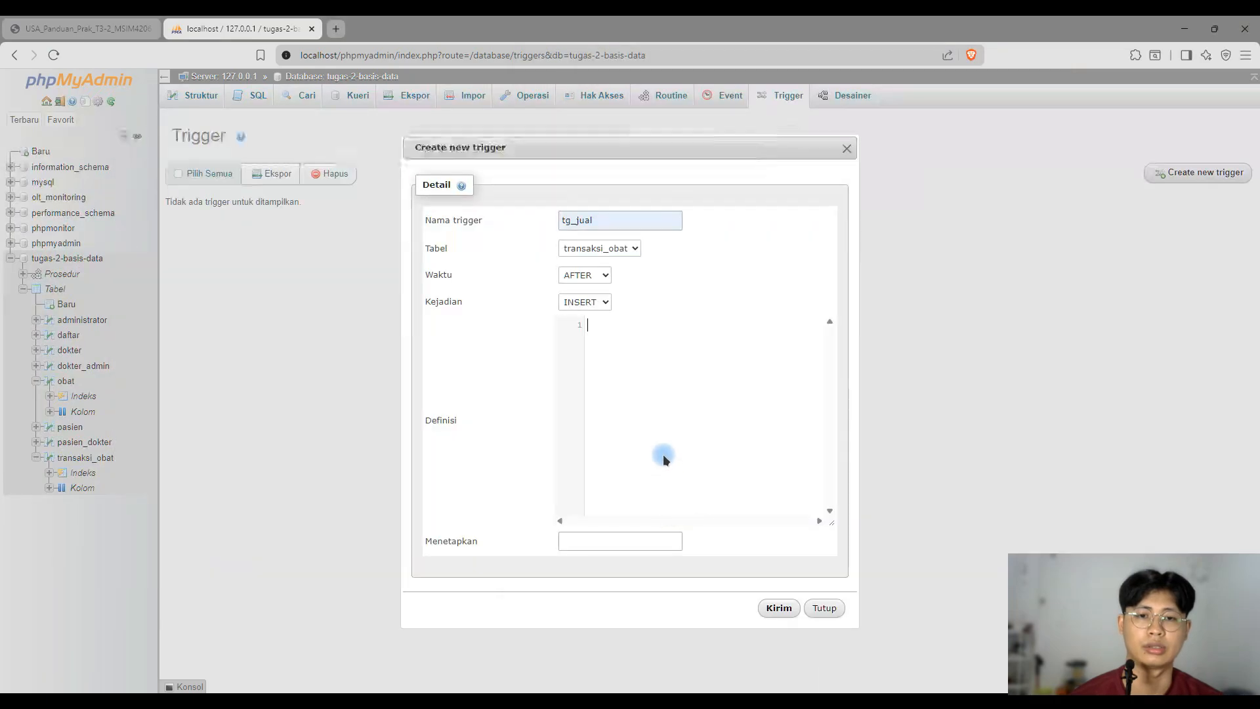
pyautogui.write('UPDATE obat set stok = stok - new.jumlah WHERE id_obat=new.id_obat;')
pyautogui.click(776, 612)
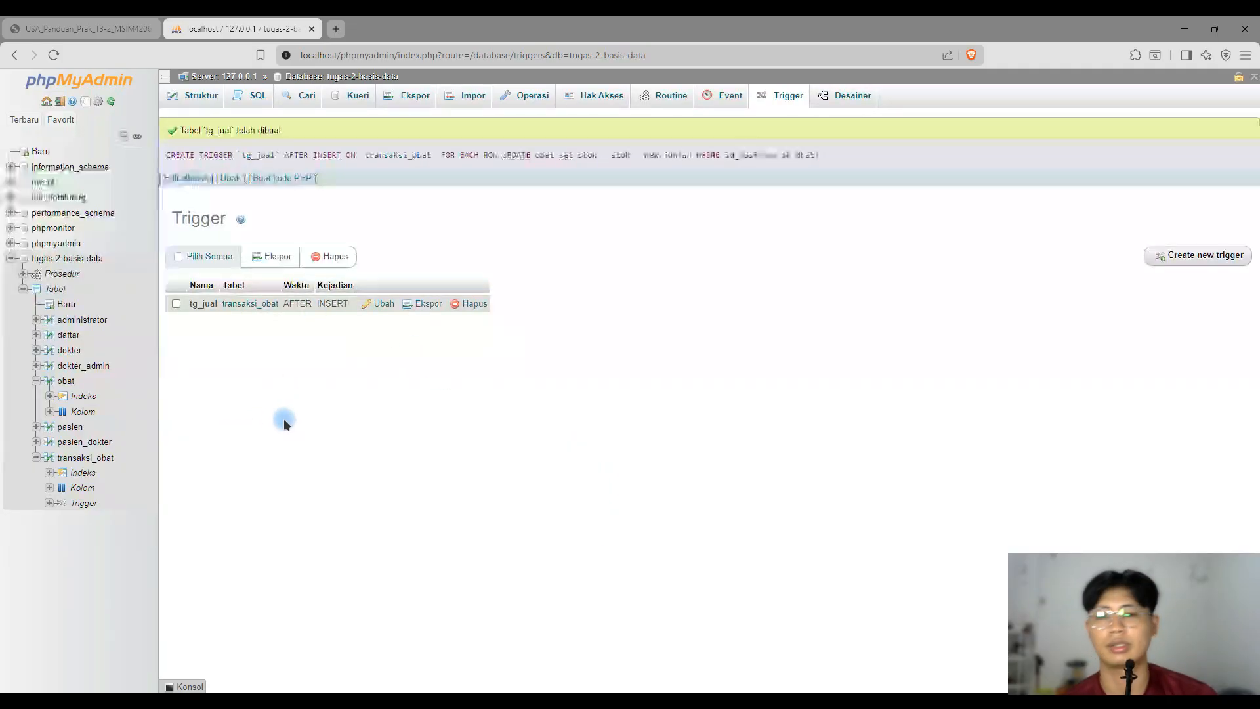
# - Locate the prepared INSERT statement for the amoxicillin transaction in the Notepad++ notes
pyautogui.hotkey('alt', 'Tab')
pyautogui.scroll(-2, 578, 497)
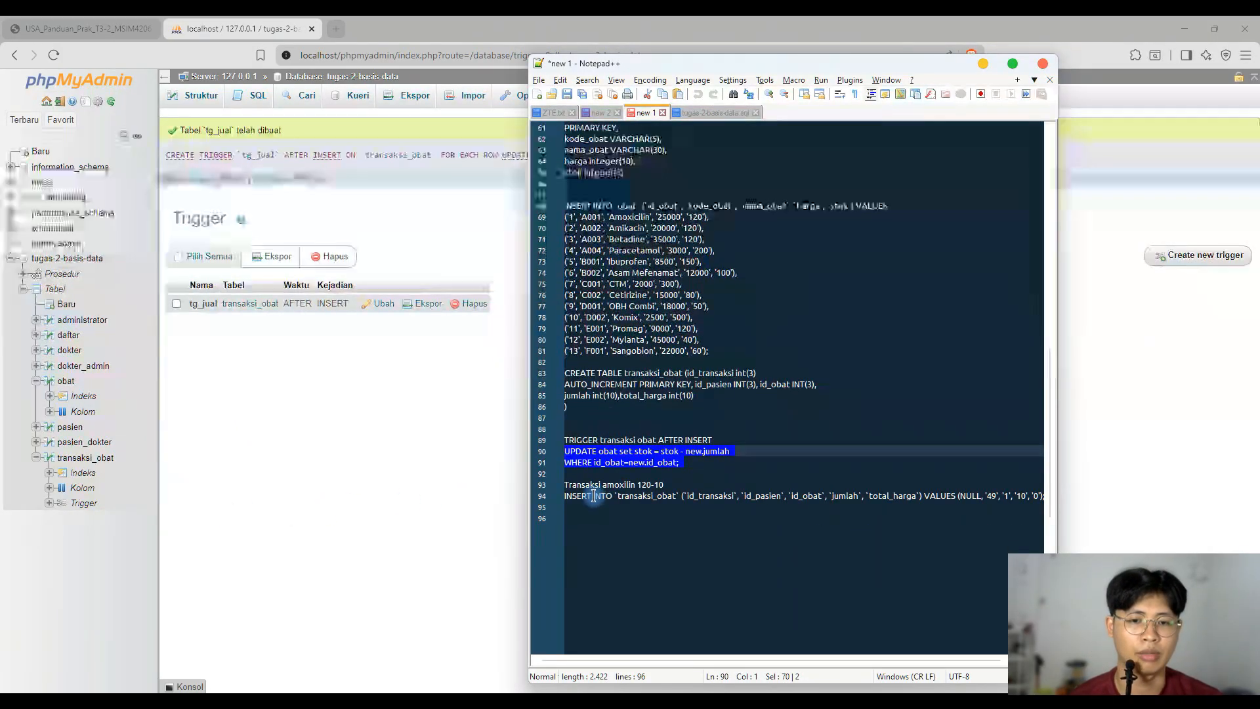
pyautogui.click(713, 483)
pyautogui.press('Right')
pyautogui.hotkey('shift', 'Down')
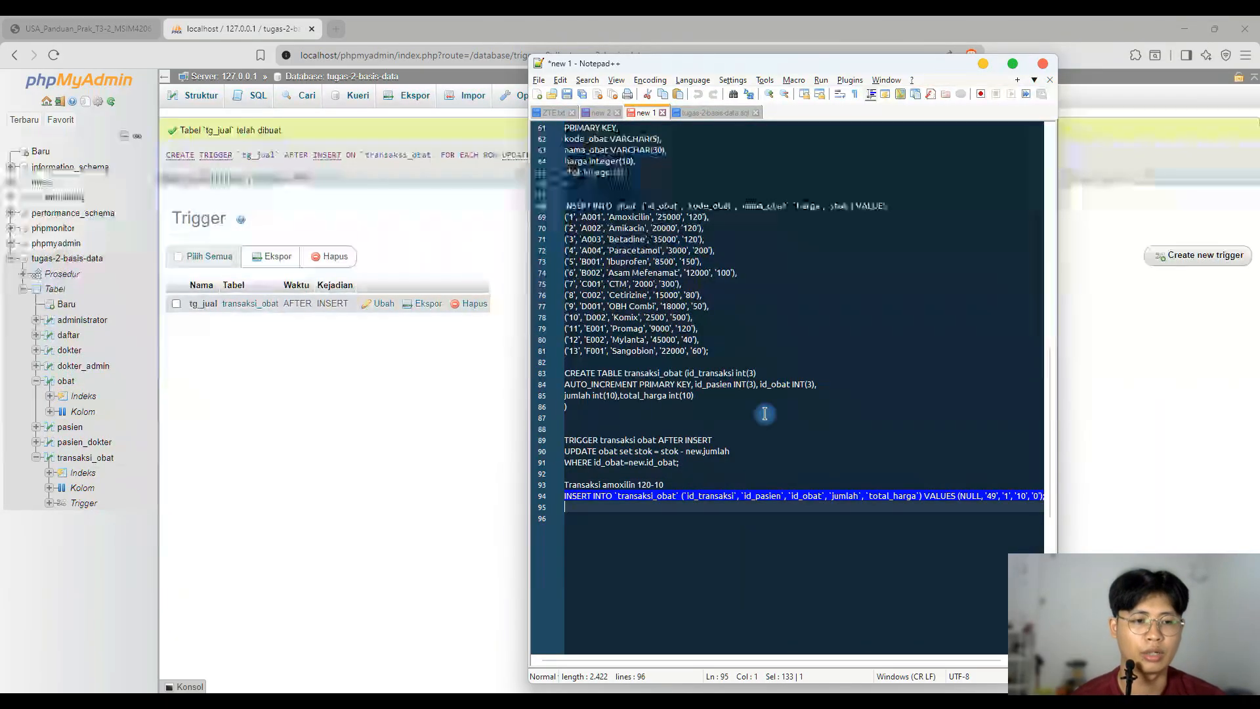
pyautogui.hotkey('shift', 'Left')
pyautogui.press('Home')
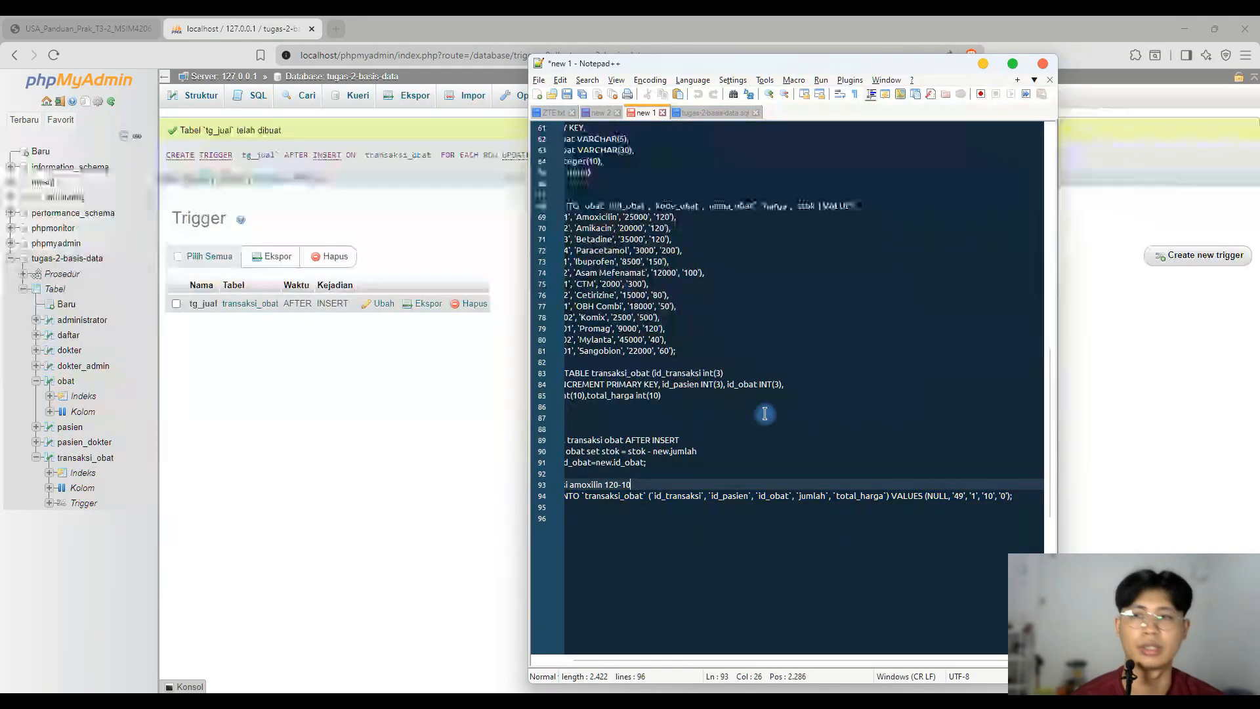
# - Read the guide's instructions for inserting a transaksi_obat record through SQL or the phpMyAdmin form
pyautogui.click(59, 27)
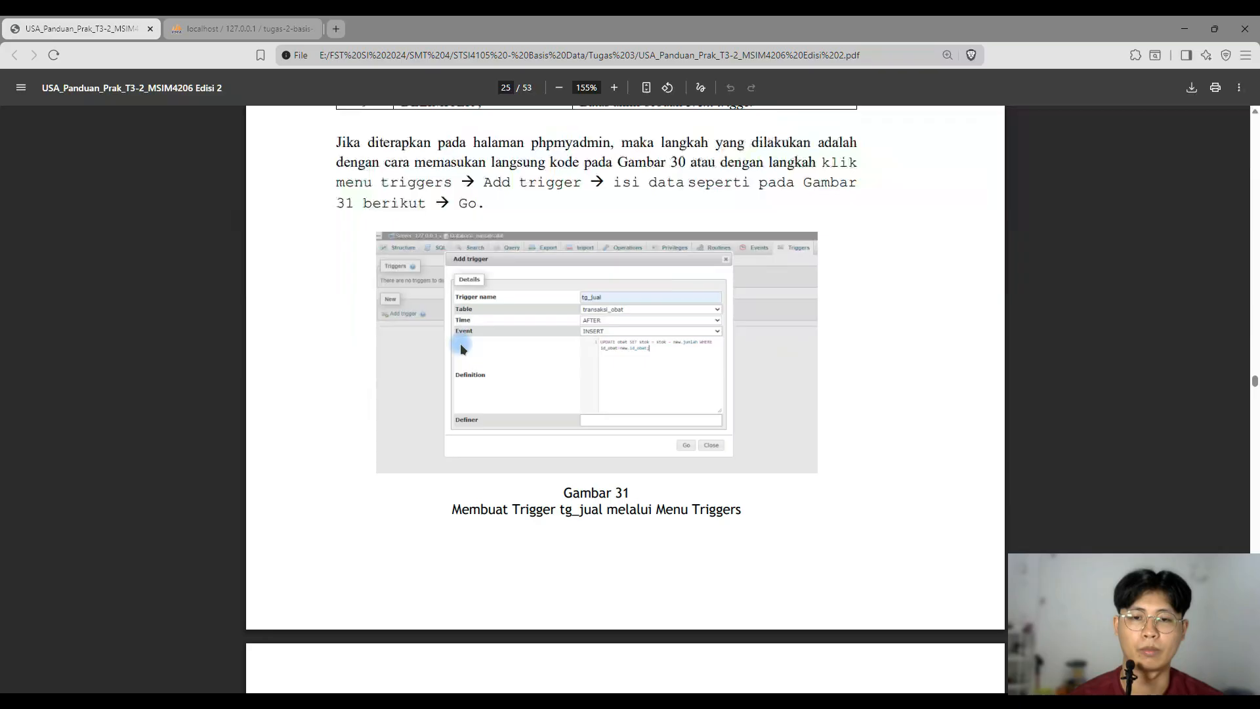
pyautogui.scroll(-10, 462, 348)
pyautogui.keyDown('ctrl'); pyautogui.scroll(-2, 546, 324); pyautogui.keyUp('ctrl')
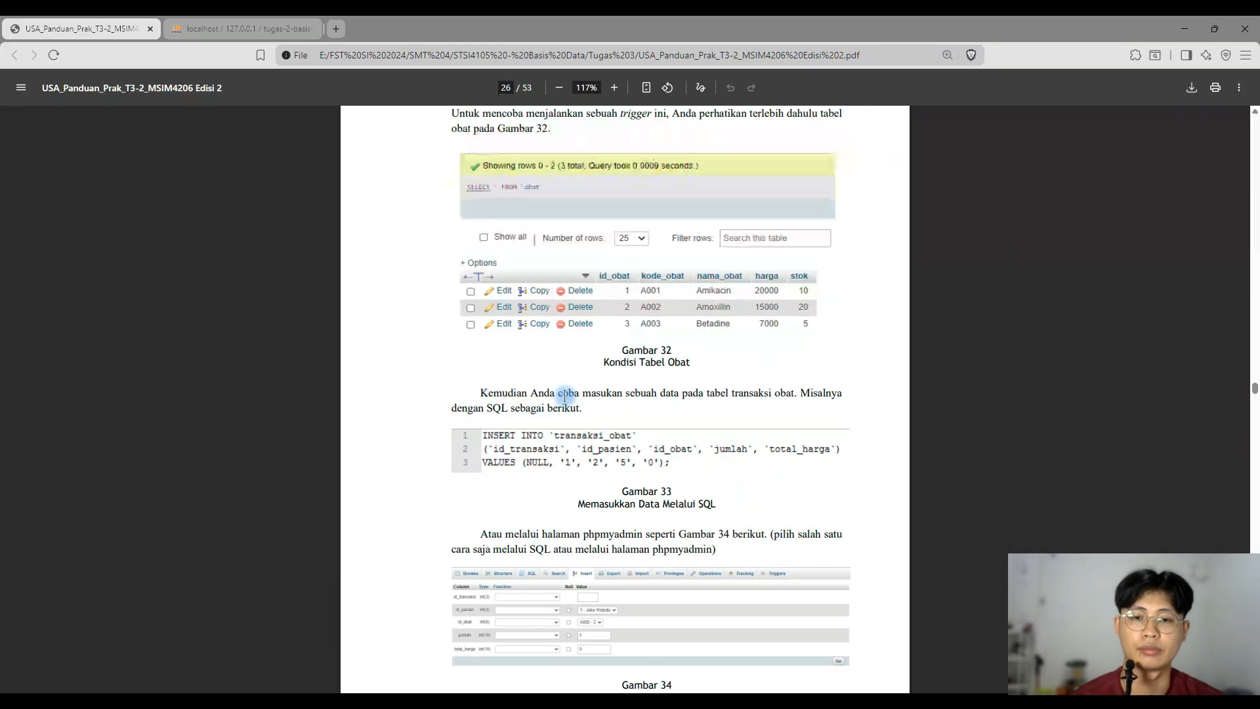
pyautogui.scroll(-2, 590, 457)
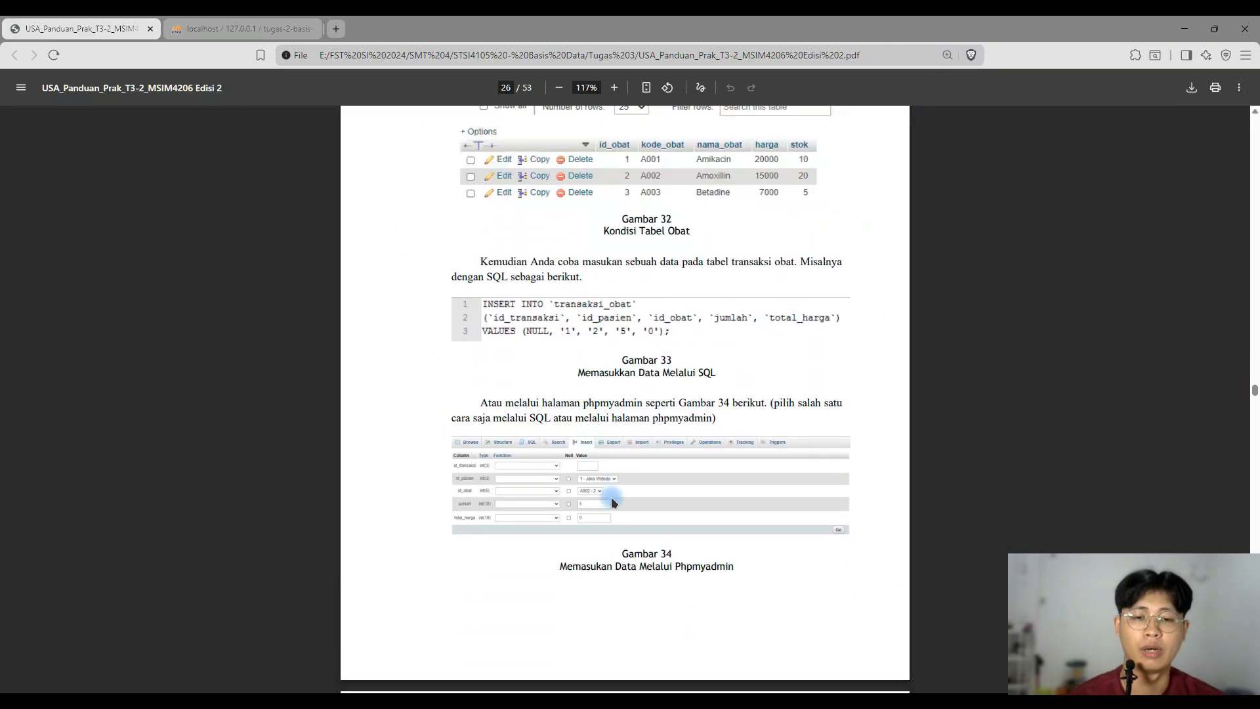
pyautogui.keyDown('ctrl'); pyautogui.scroll(3, 624, 498); pyautogui.keyUp('ctrl')
pyautogui.keyDown('ctrl'); pyautogui.scroll(5, 592, 494); pyautogui.keyUp('ctrl')
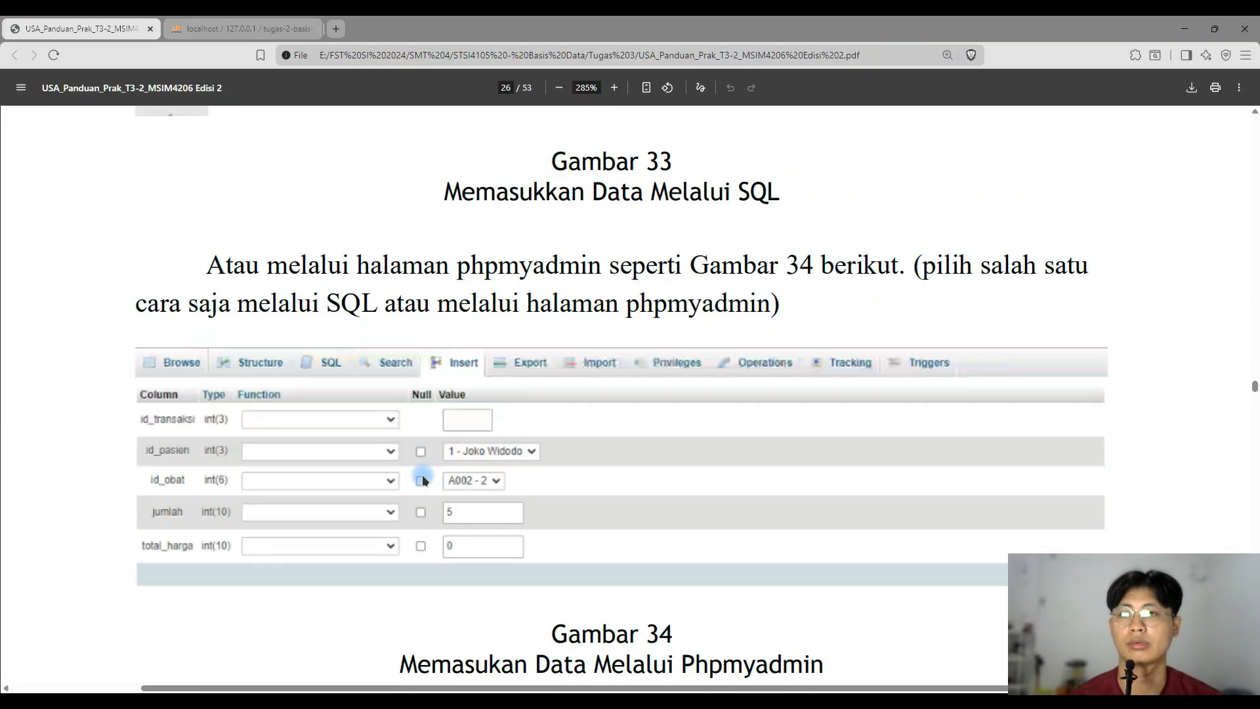
pyautogui.keyDown('ctrl'); pyautogui.scroll(-5, 423, 474); pyautogui.keyUp('ctrl')
# - Open the database's SQL editor and copy the prepared INSERT INTO transaksi_obat statement from Notepad++
pyautogui.click(249, 29)
pyautogui.click(265, 101)
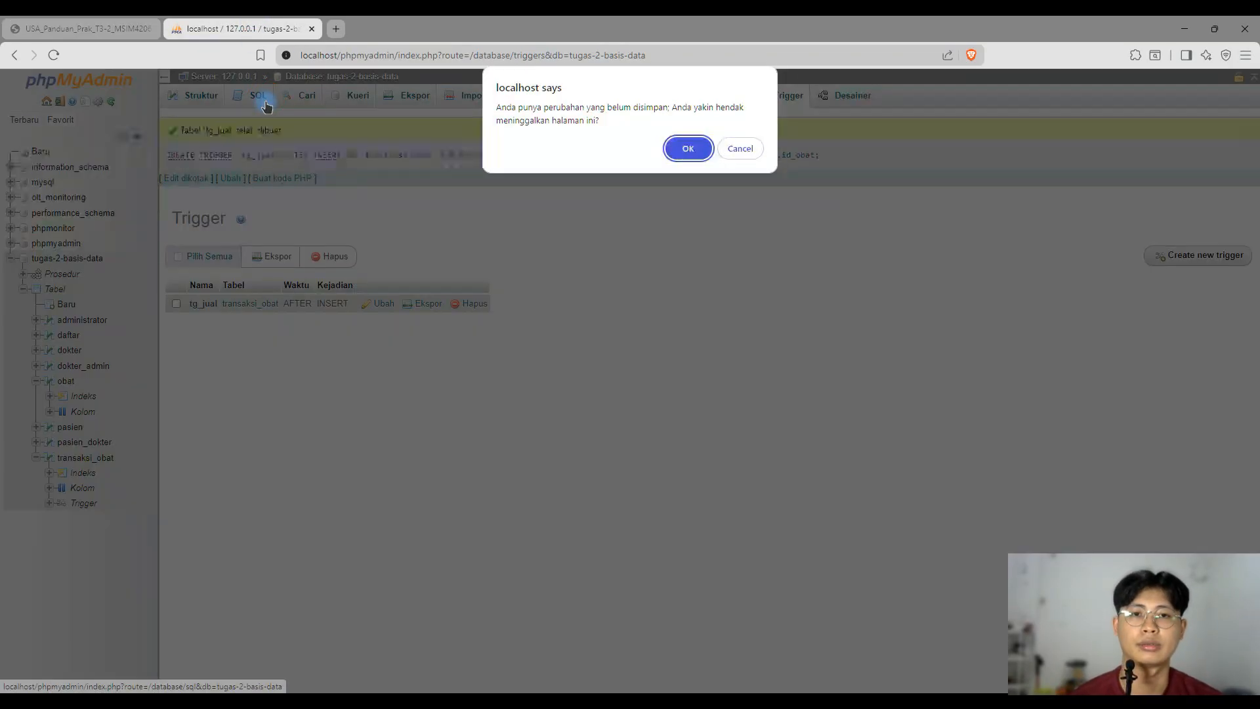
pyautogui.click(687, 150)
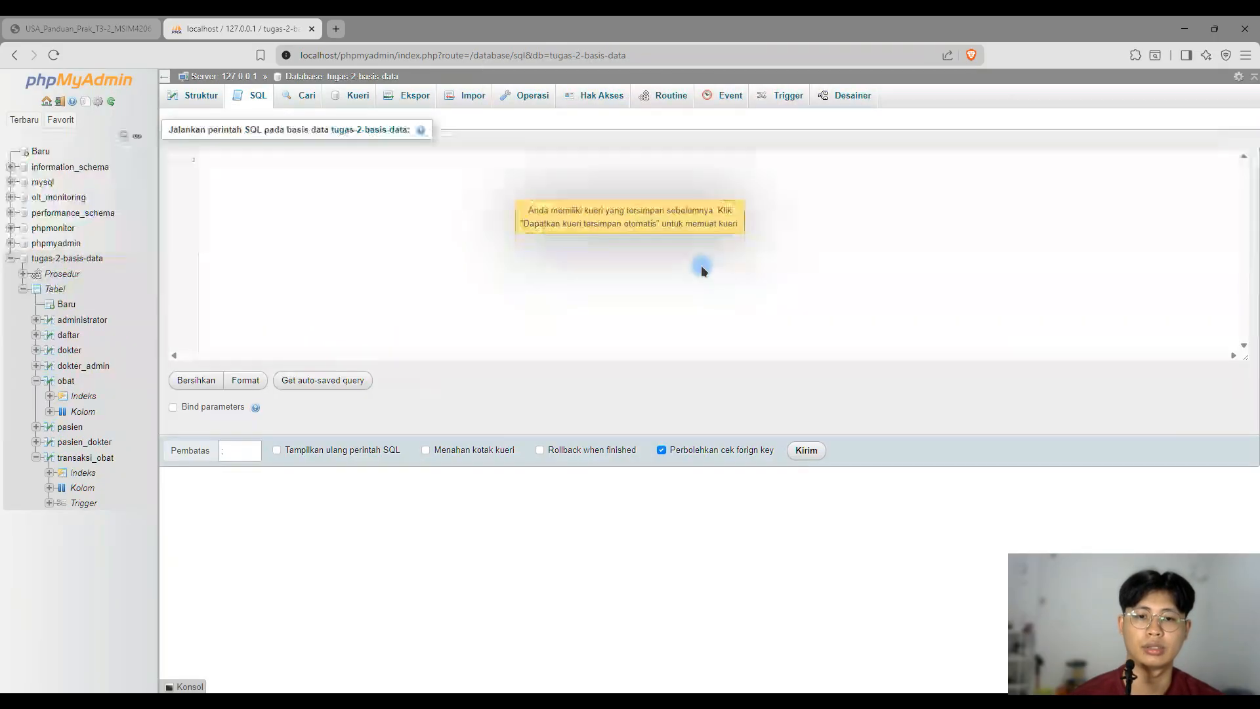
pyautogui.hotkey('alt', 'Tab')
pyautogui.tripleClick(567, 497)
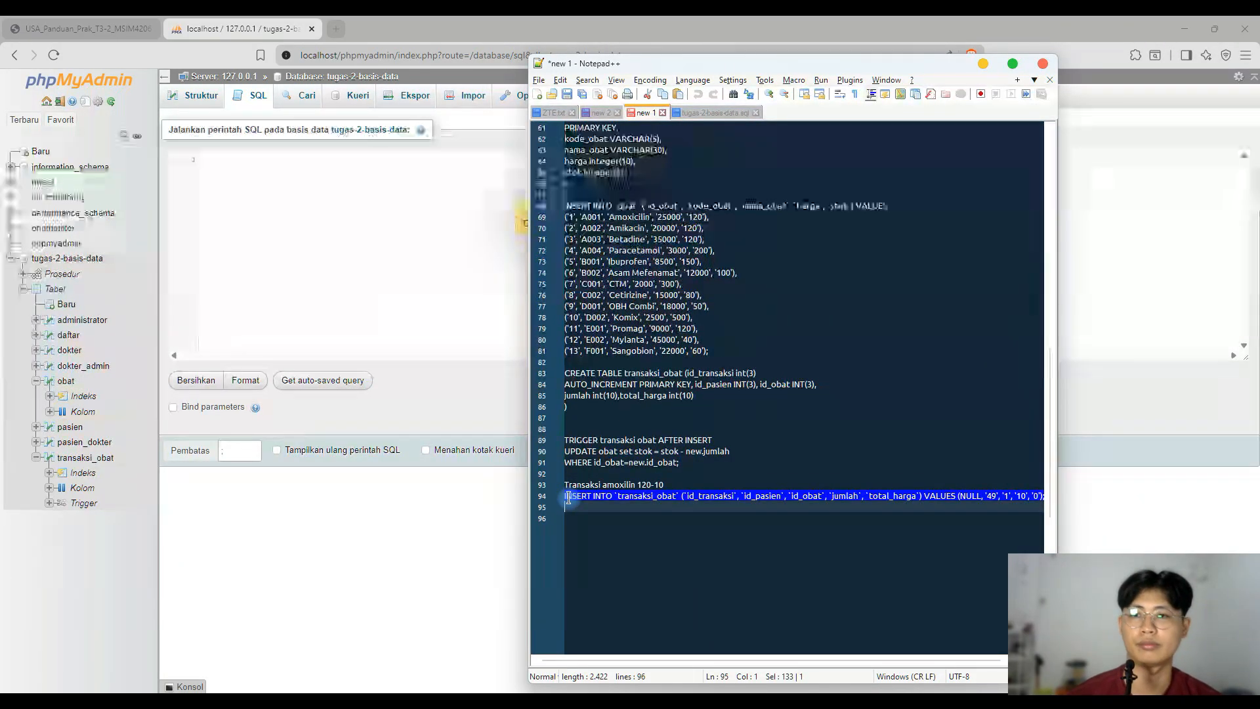
pyautogui.click(250, 226)
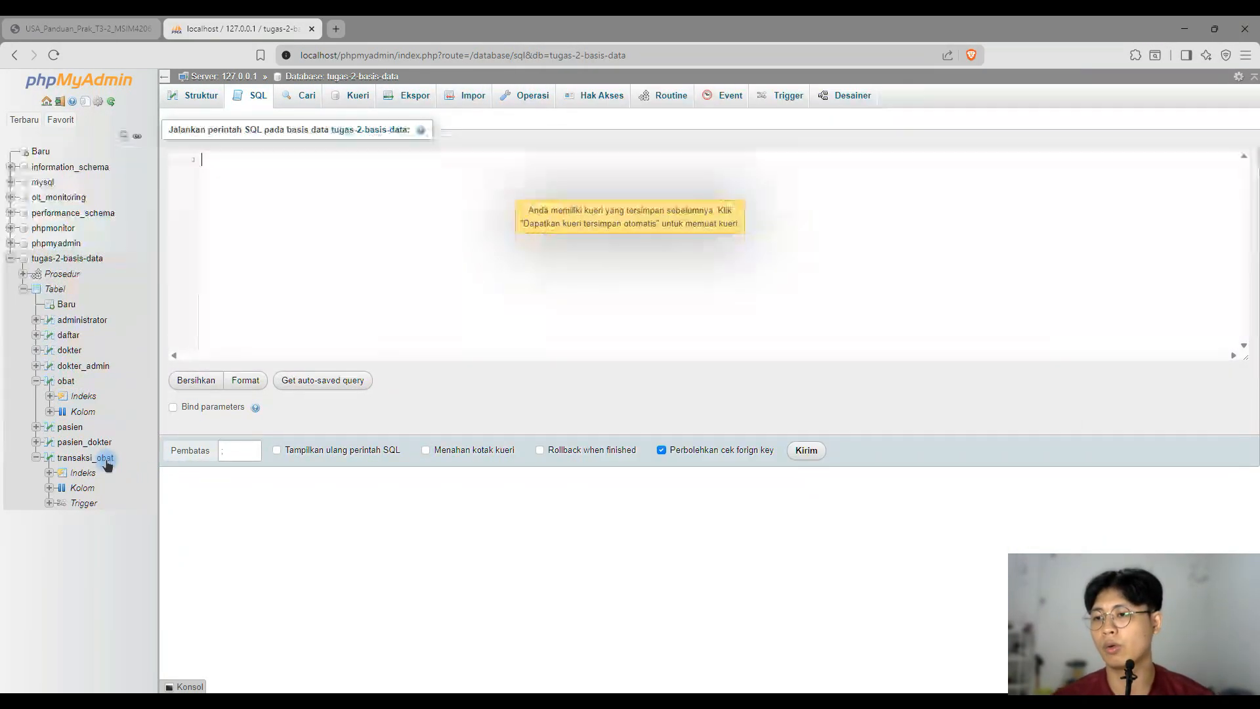
# - Check the stok value of Amoxicilin in the obat table
pyautogui.click(67, 381)
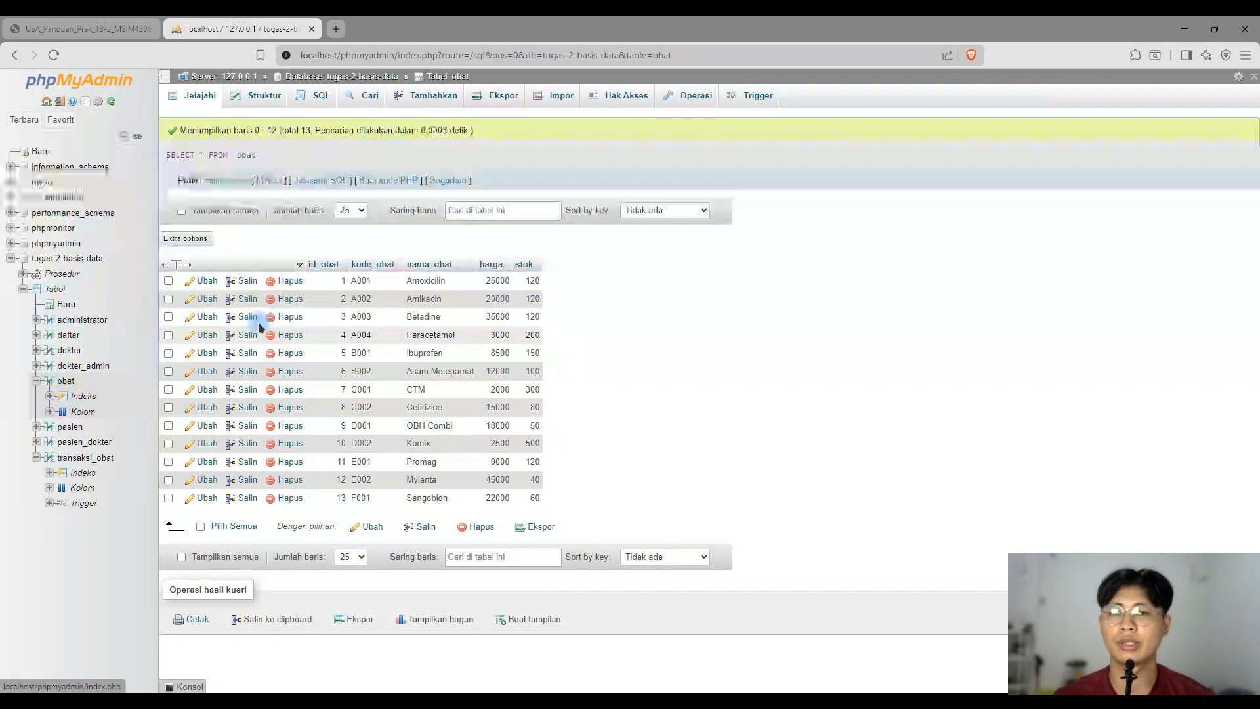
pyautogui.moveTo(525, 282); pyautogui.dragTo(556, 282)
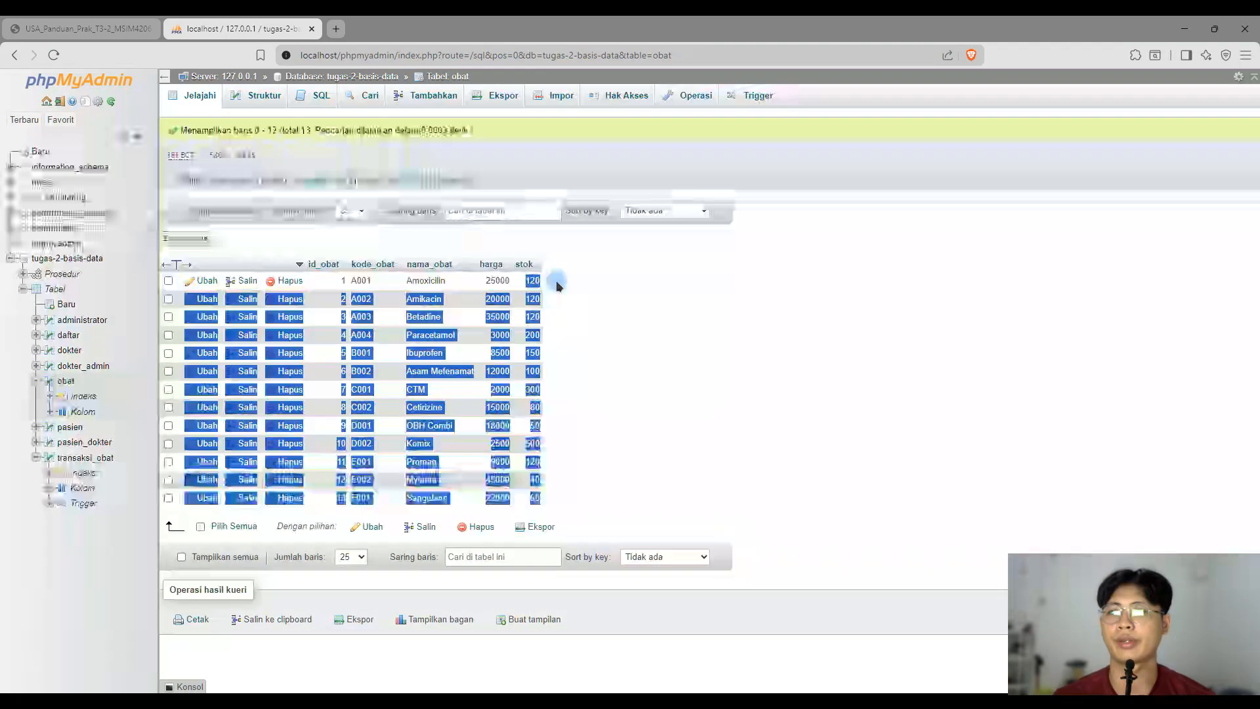
pyautogui.click(529, 279)
# - Replace the obat table's default query with the copied INSERT INTO transaksi_obat statement for id_obat 1, jumlah 10 and total_harga 0
pyautogui.click(330, 97)
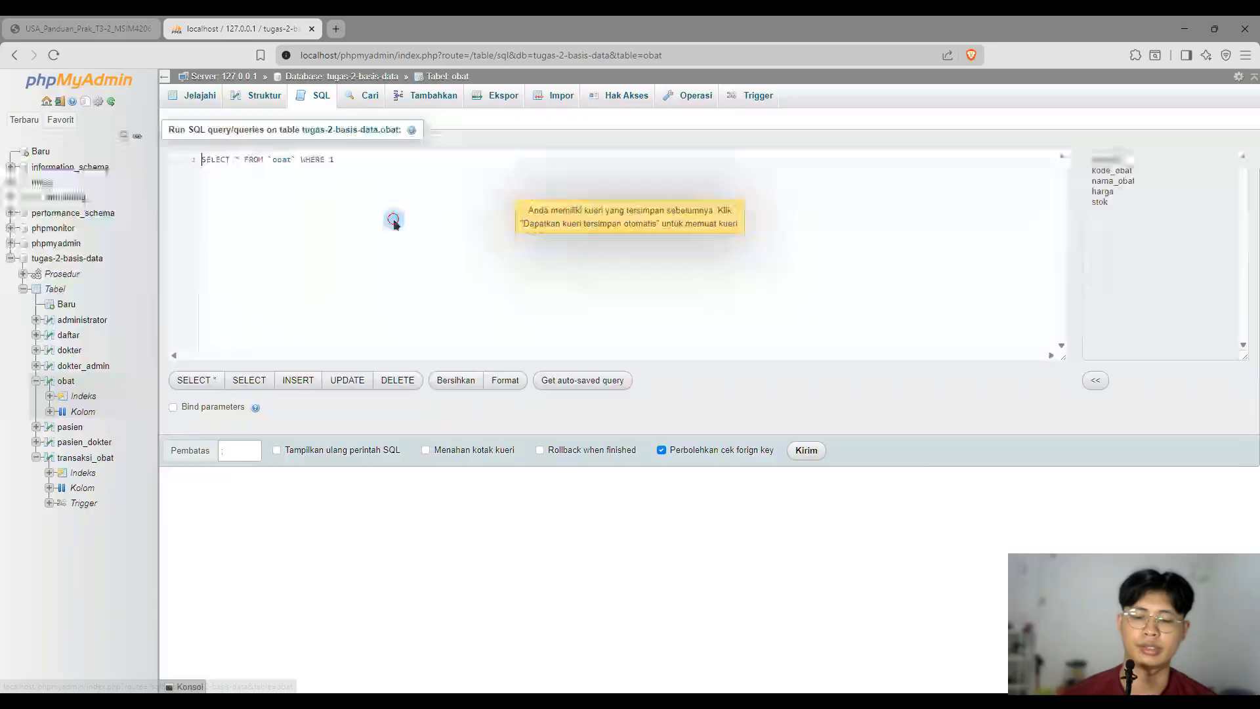
pyautogui.click(384, 204)
pyautogui.hotkey('ctrl', 'a')
pyautogui.press('BackSpace')
pyautogui.hotkey('ctrl', 'v')
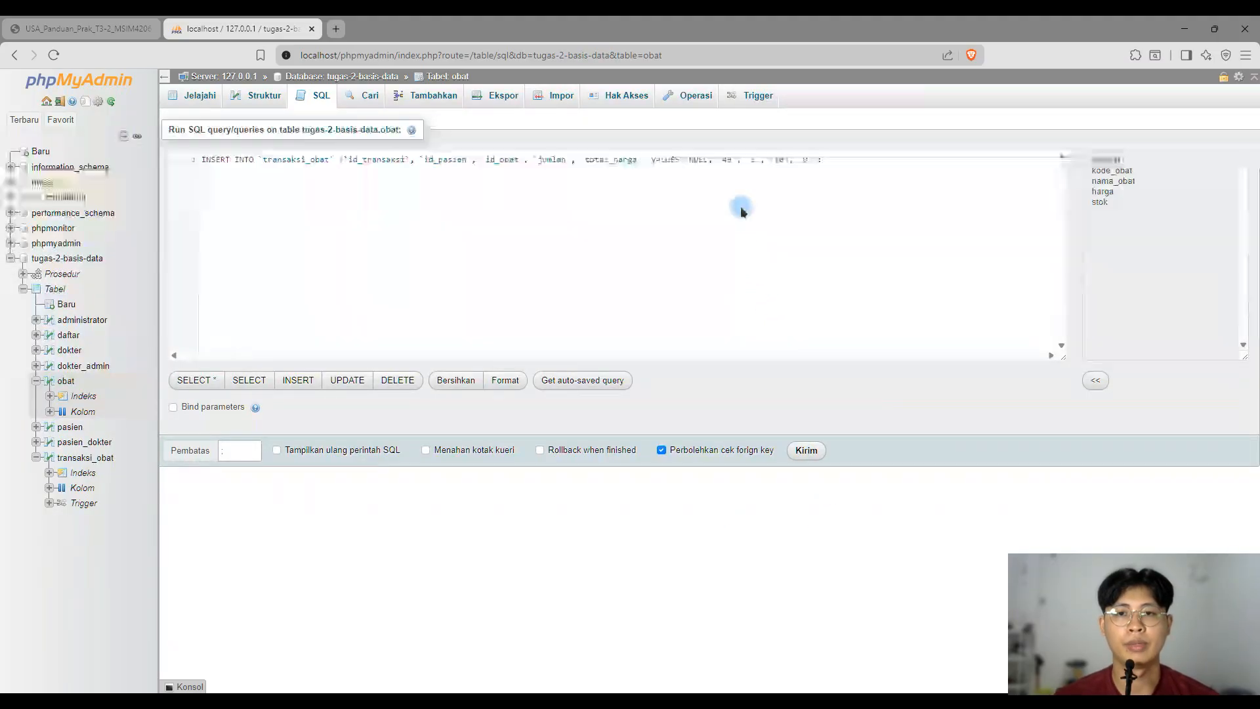
# - Examine the values in the INSERT statement and look up its patient ID in the pasien table
pyautogui.doubleClick(728, 160)
pyautogui.click(354, 161)
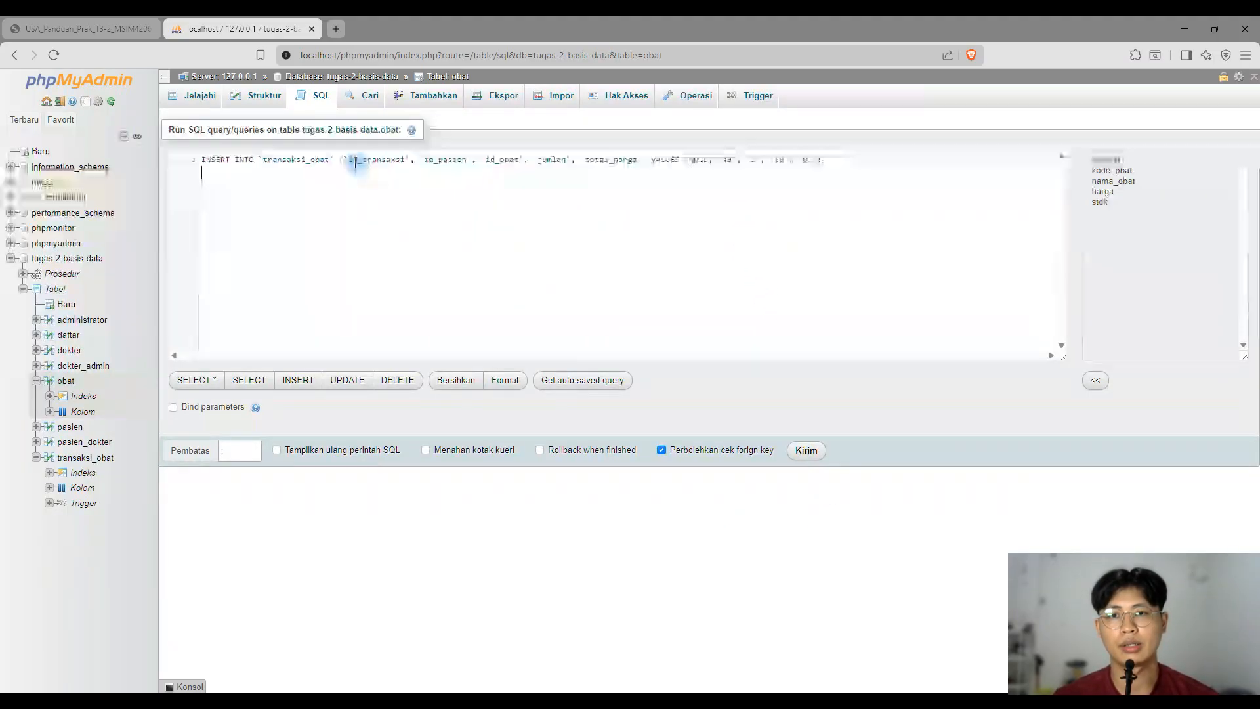
pyautogui.click(441, 163)
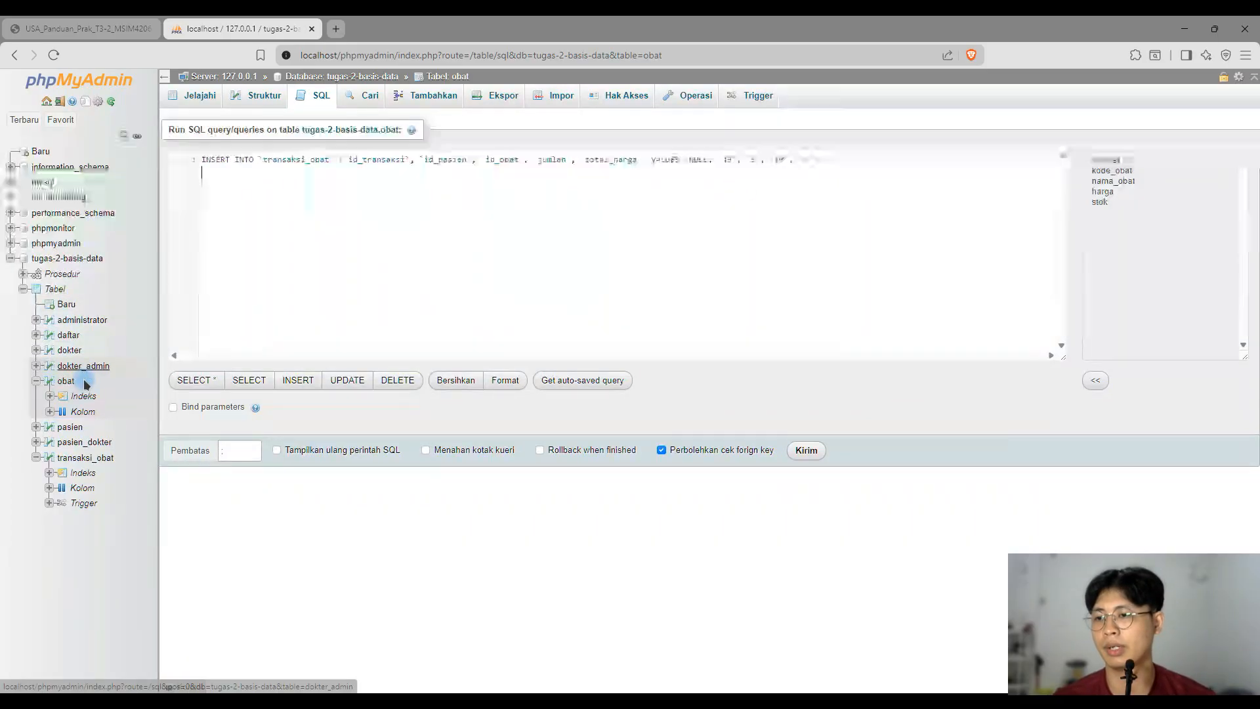
pyautogui.click(70, 427)
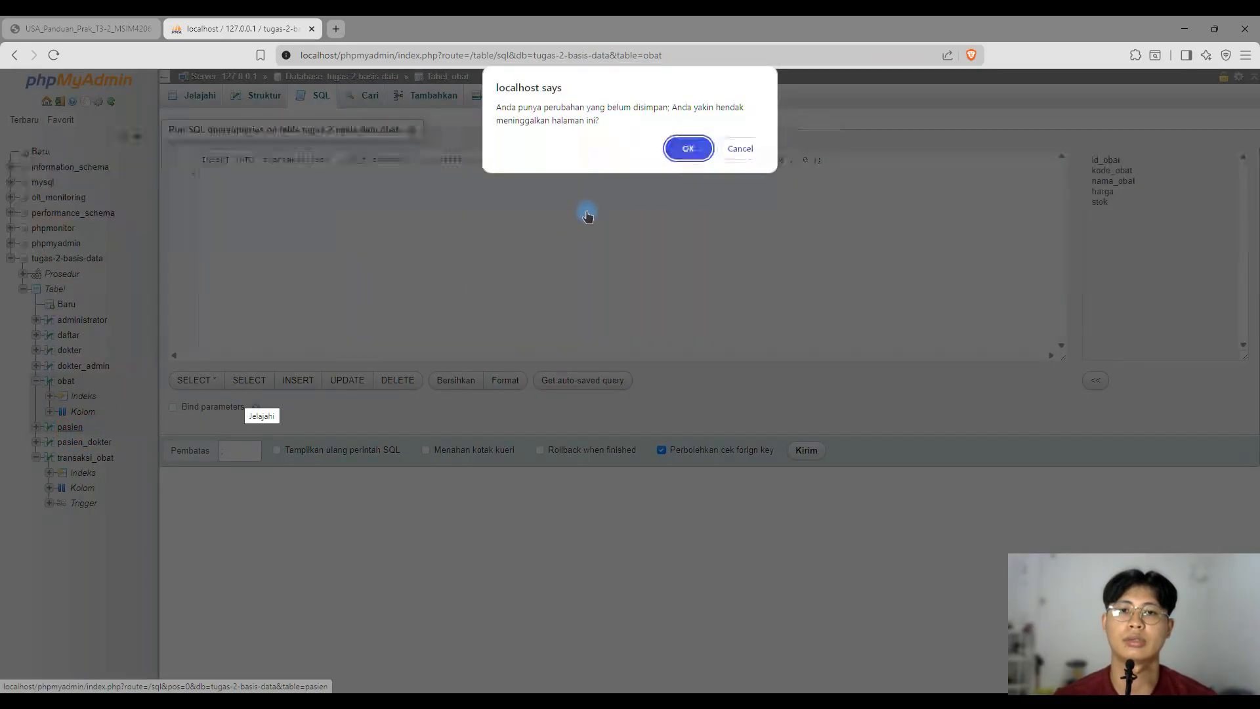
pyautogui.click(676, 151)
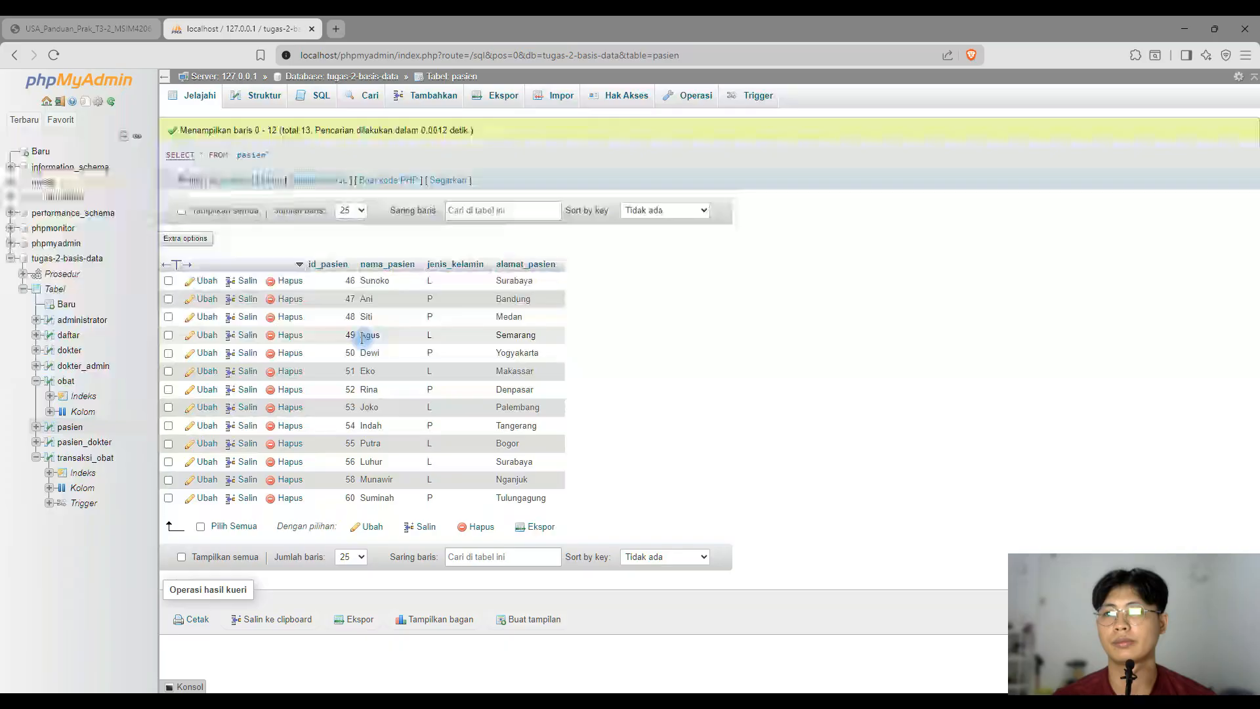
# - Return to the obat table's SQL editor and replace its default query with the INSERT INTO transaksi_obat statement copied from Notepad++
pyautogui.hotkey('alt', 'Left')
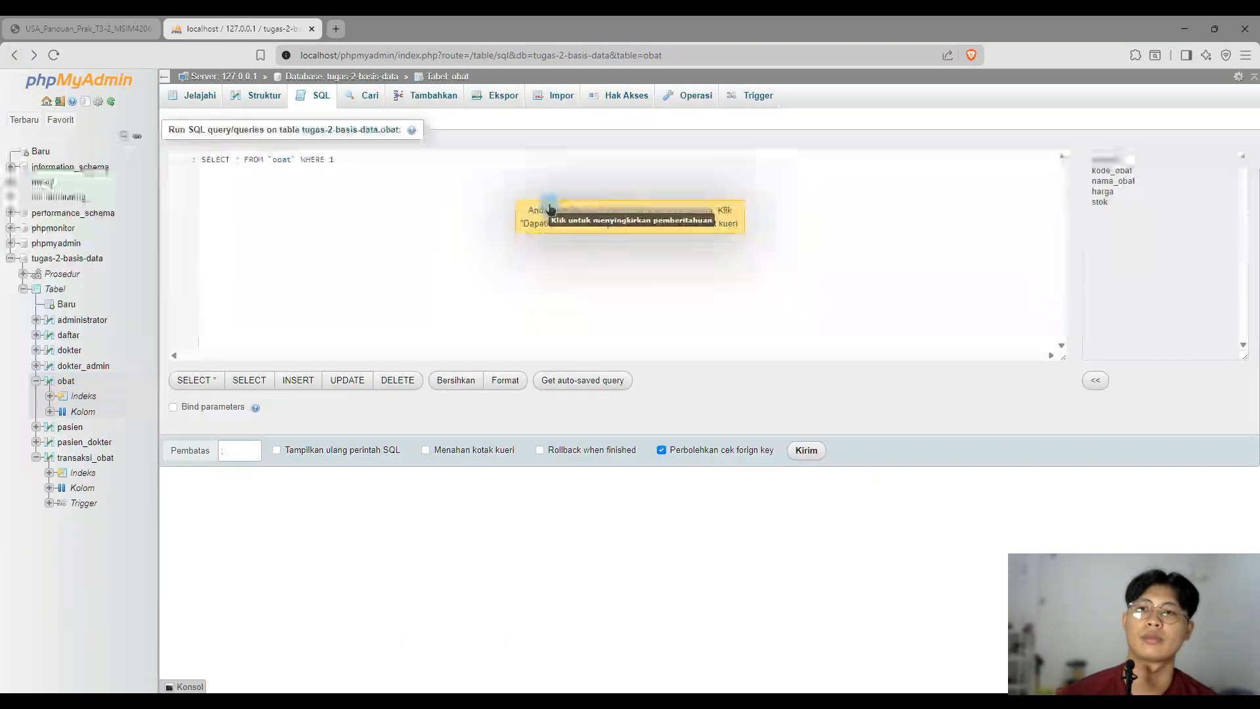
pyautogui.hotkey('alt', 'Tab')
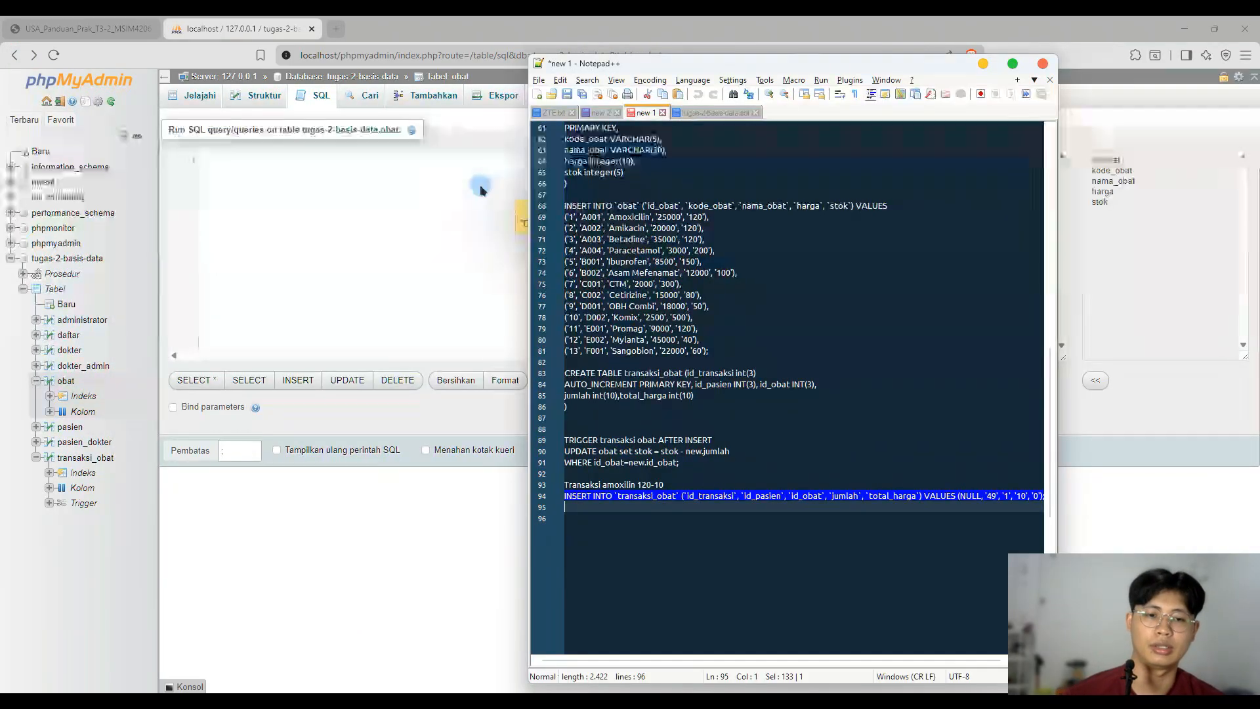
pyautogui.hotkey('ctrl', 'c')
pyautogui.hotkey('alt', 'Tab')
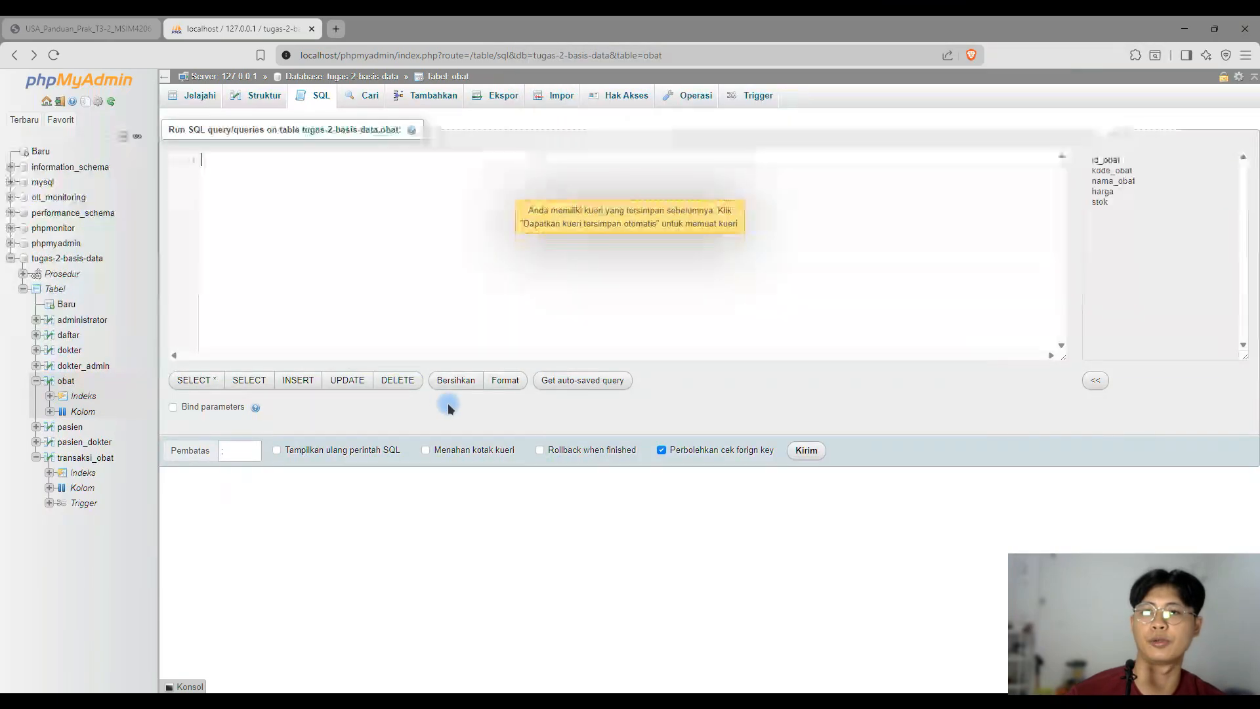
pyautogui.click(388, 243)
pyautogui.hotkey('ctrl', 'v')
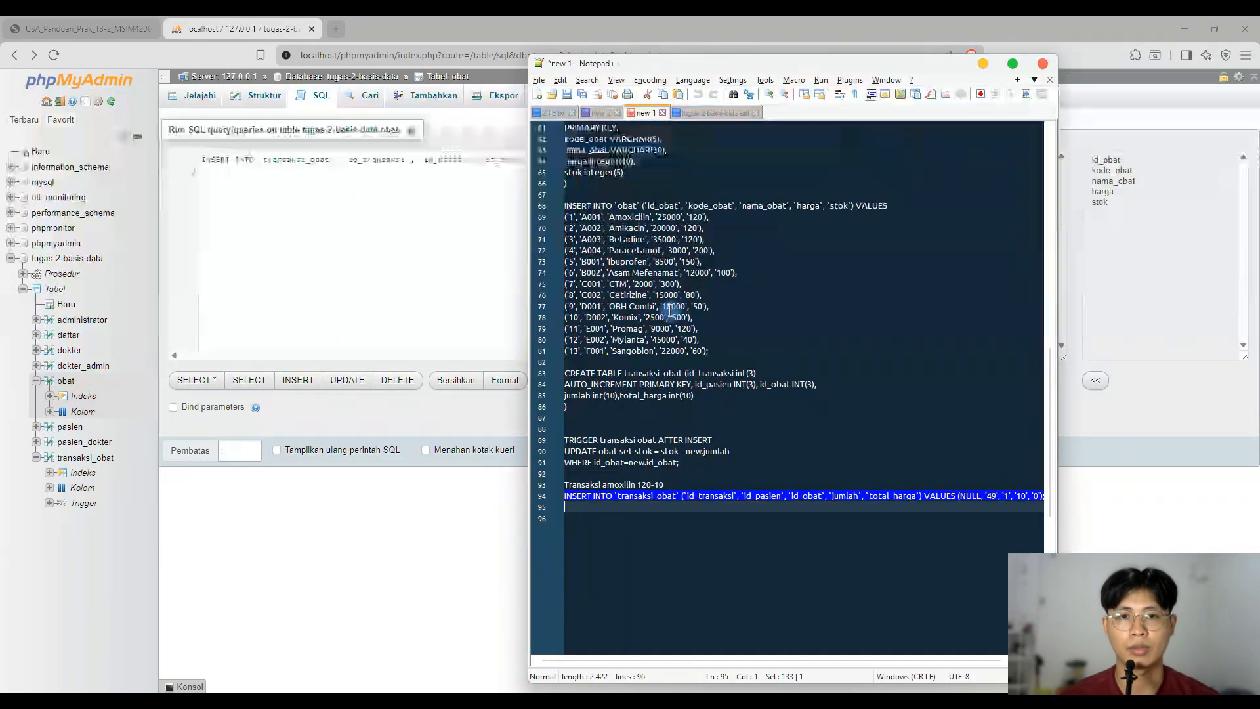
# - Review the Amoxicilin row in the Notepad++ script and run the INSERT INTO transaksi_obat statement with id_obat 1, jumlah 10 and total_harga 0
pyautogui.hotkey('alt', 'Tab')
pyautogui.moveTo(755, 218); pyautogui.dragTo(574, 218)
pyautogui.click(440, 245)
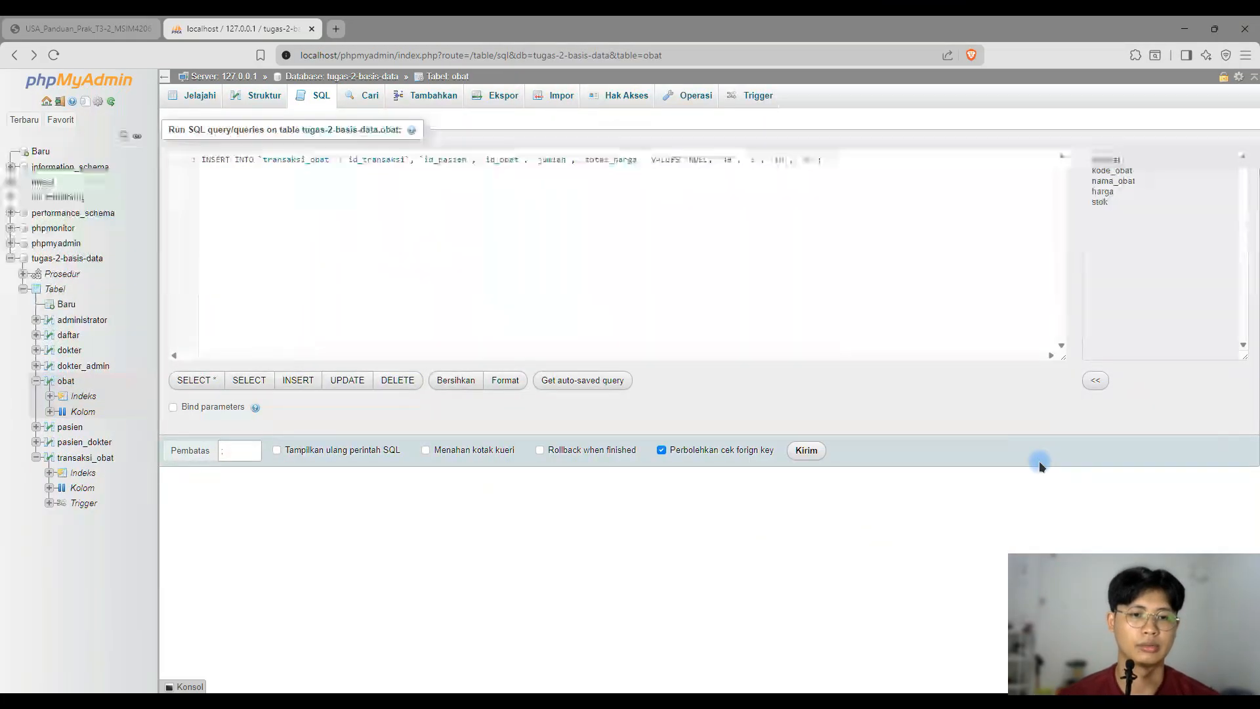
pyautogui.click(807, 451)
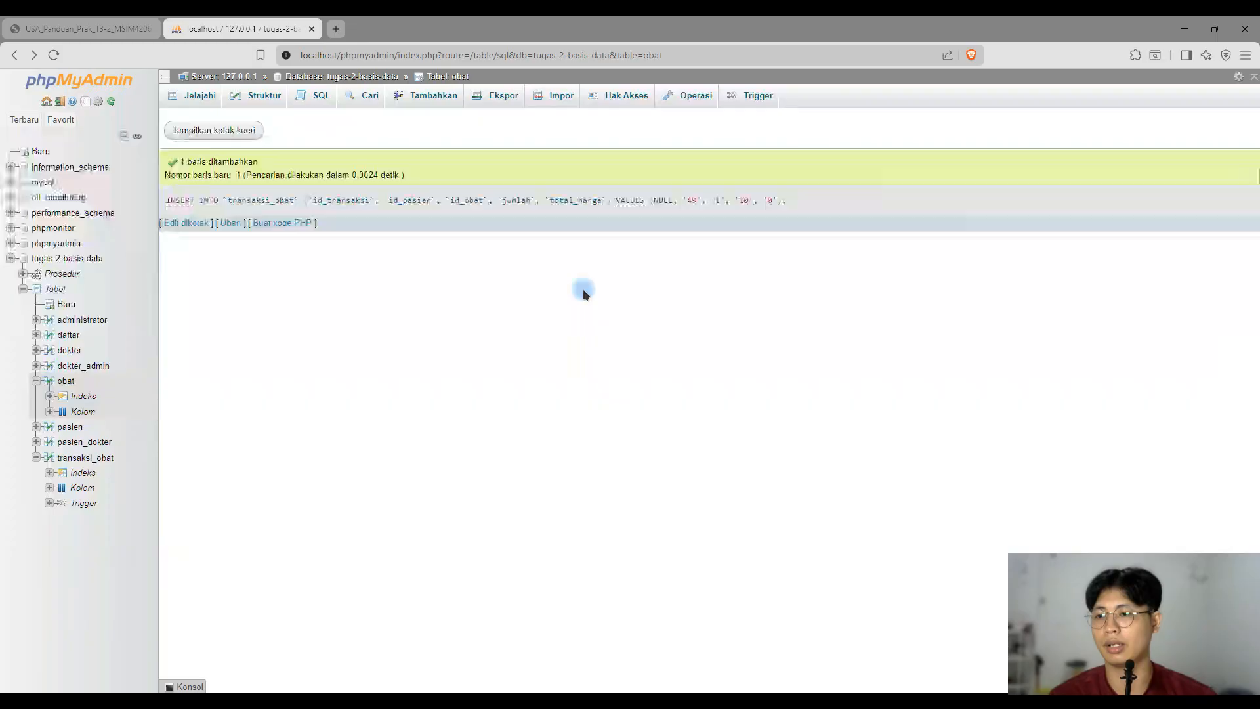
# - Check the inserted row in the transaksi_obat table against the stok value of Amoxicilin in the obat table
pyautogui.click(123, 454)
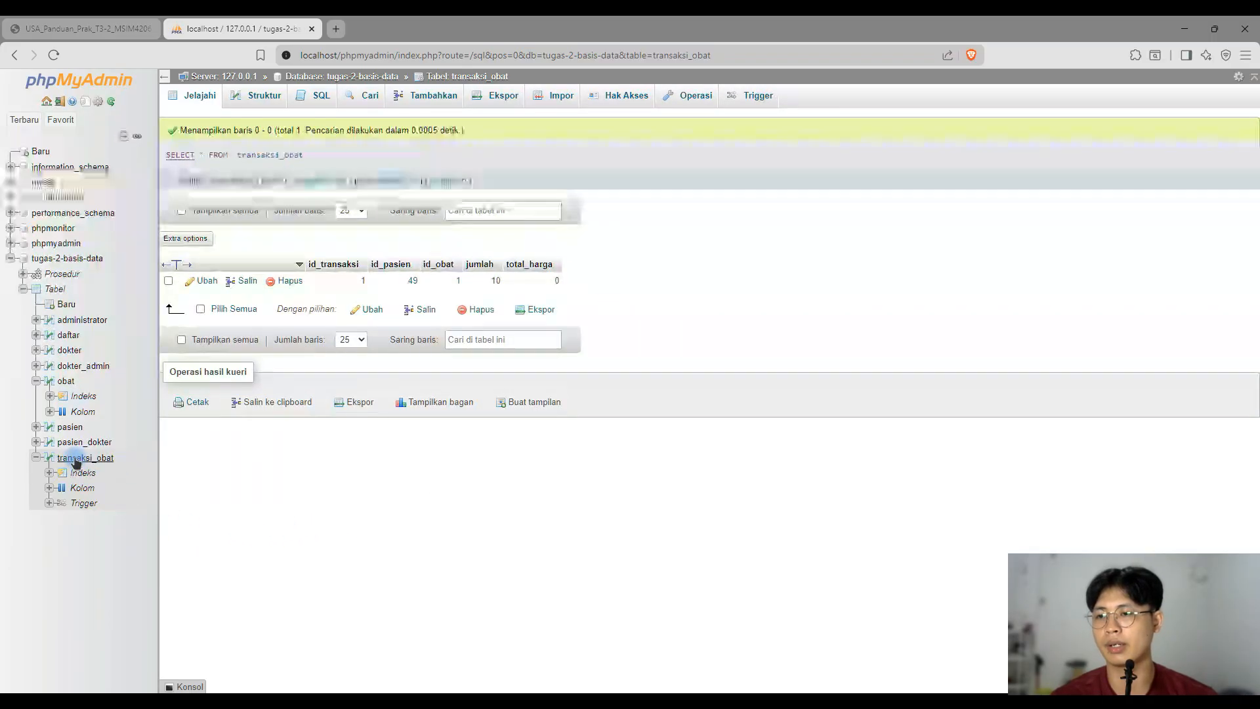
pyautogui.click(67, 382)
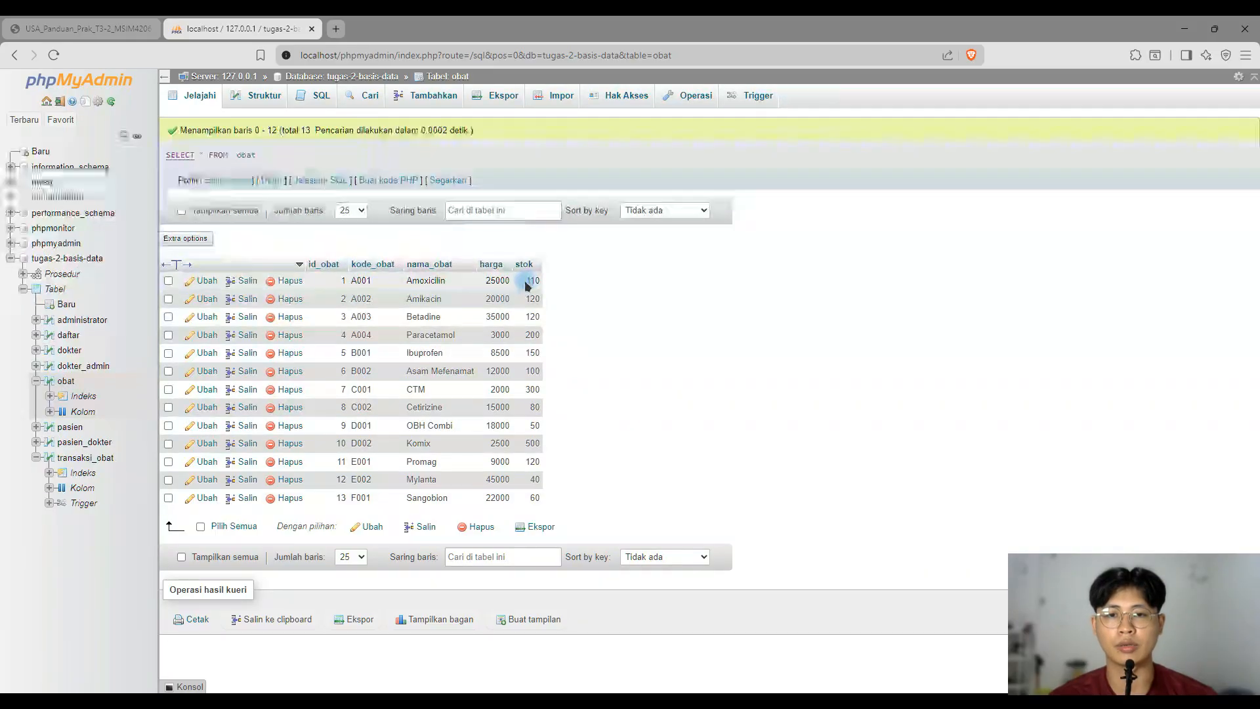
pyautogui.moveTo(525, 283); pyautogui.dragTo(554, 278)
pyautogui.click(606, 288)
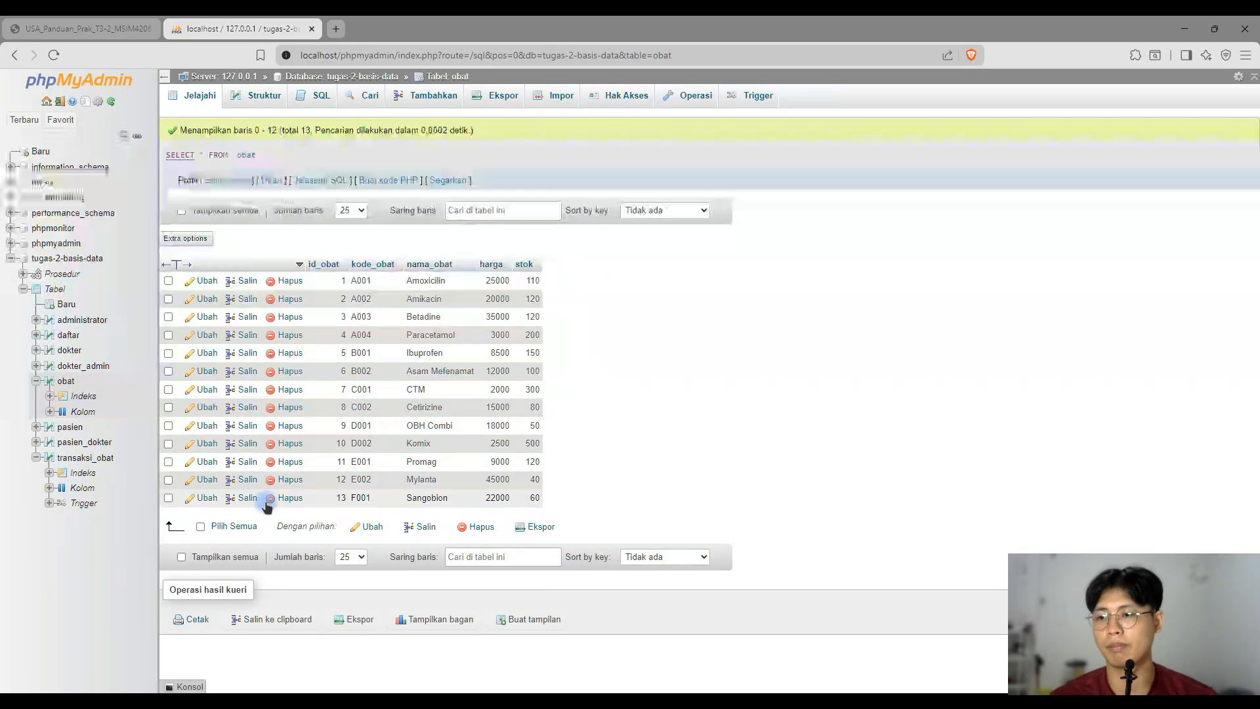
pyautogui.click(102, 459)
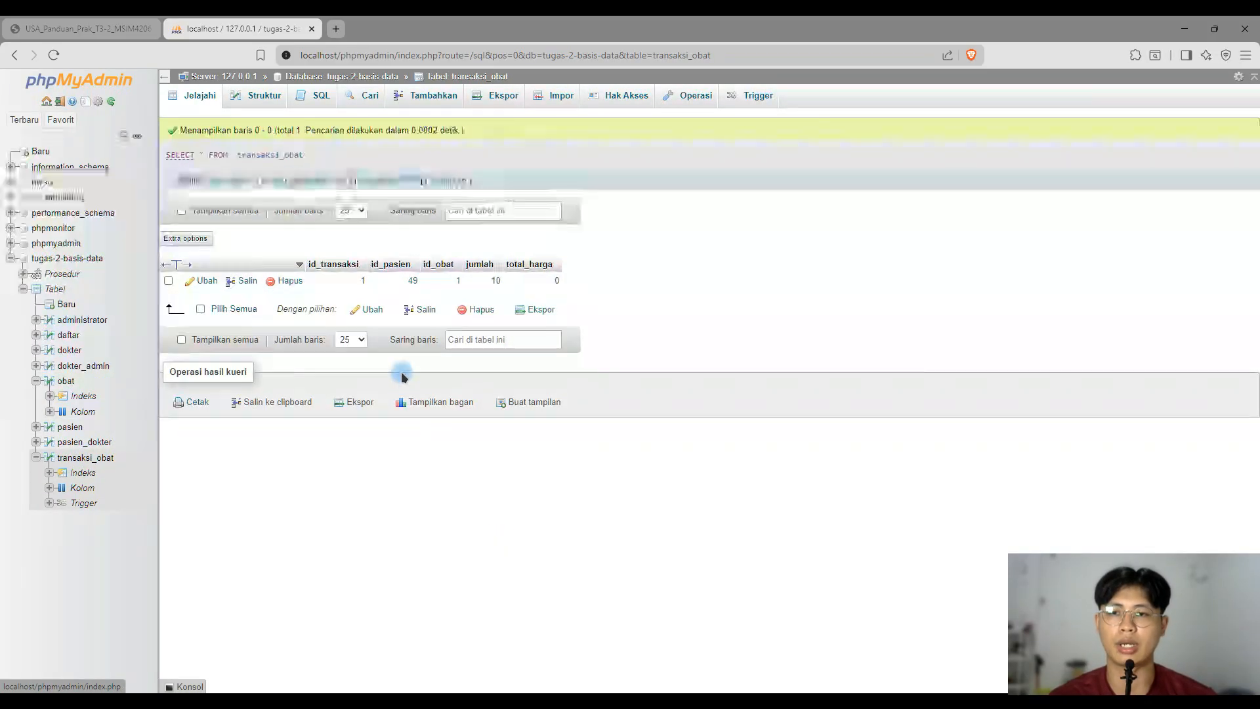